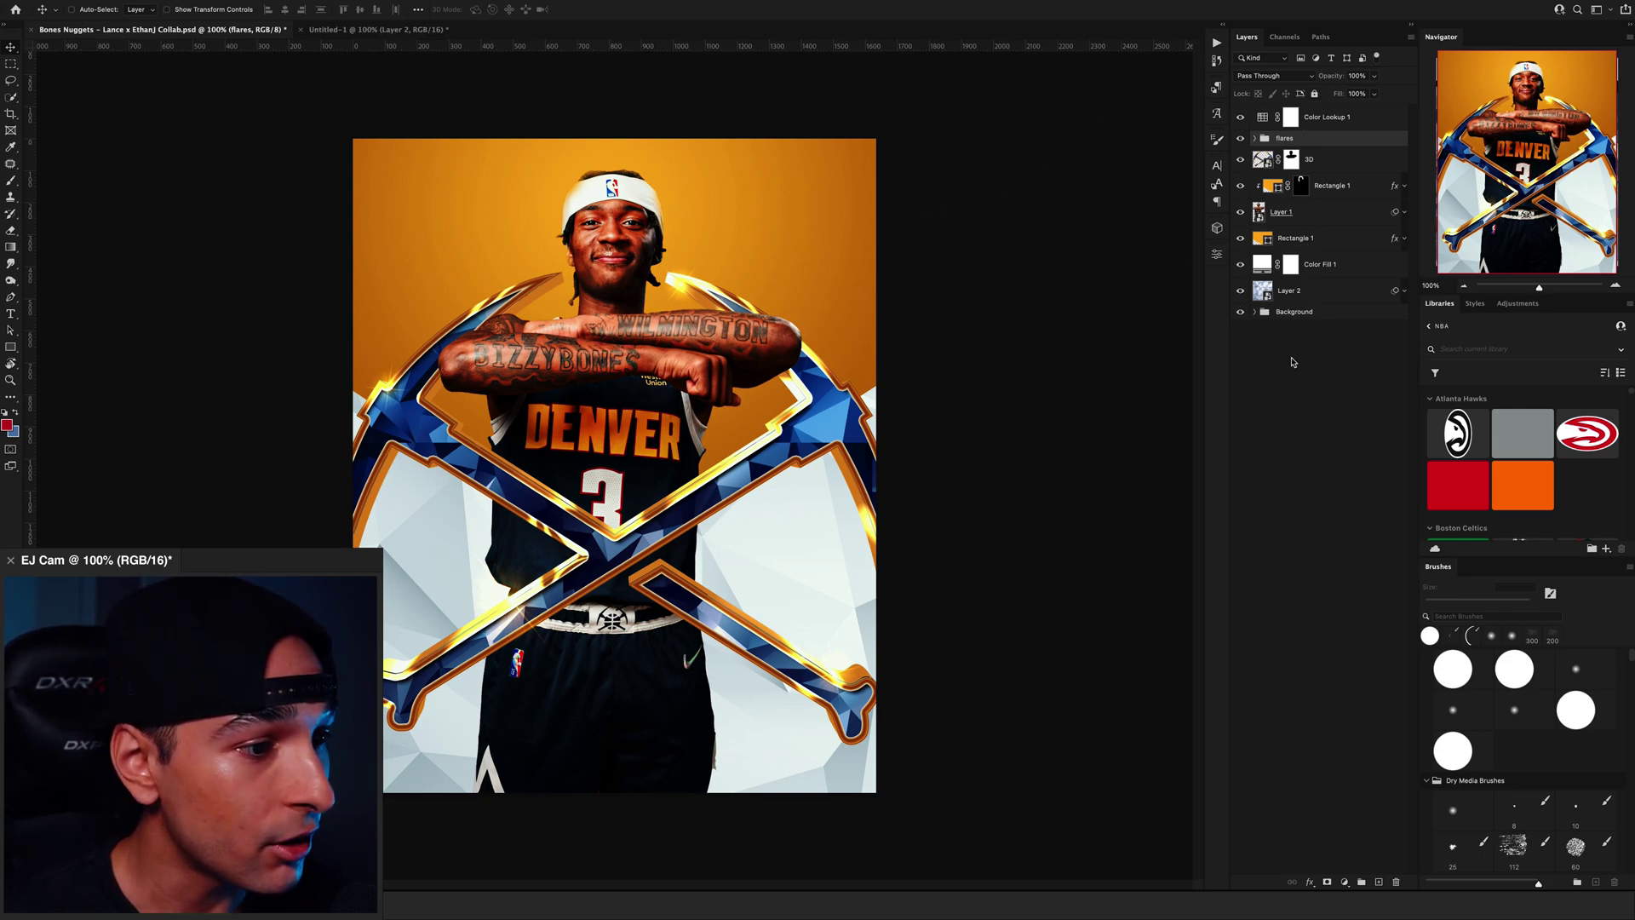
- Examine the flares group and the 3DLUT file used by the Color Lookup 1 adjustment layer
left_click(1254, 138)
left_click(1254, 138)
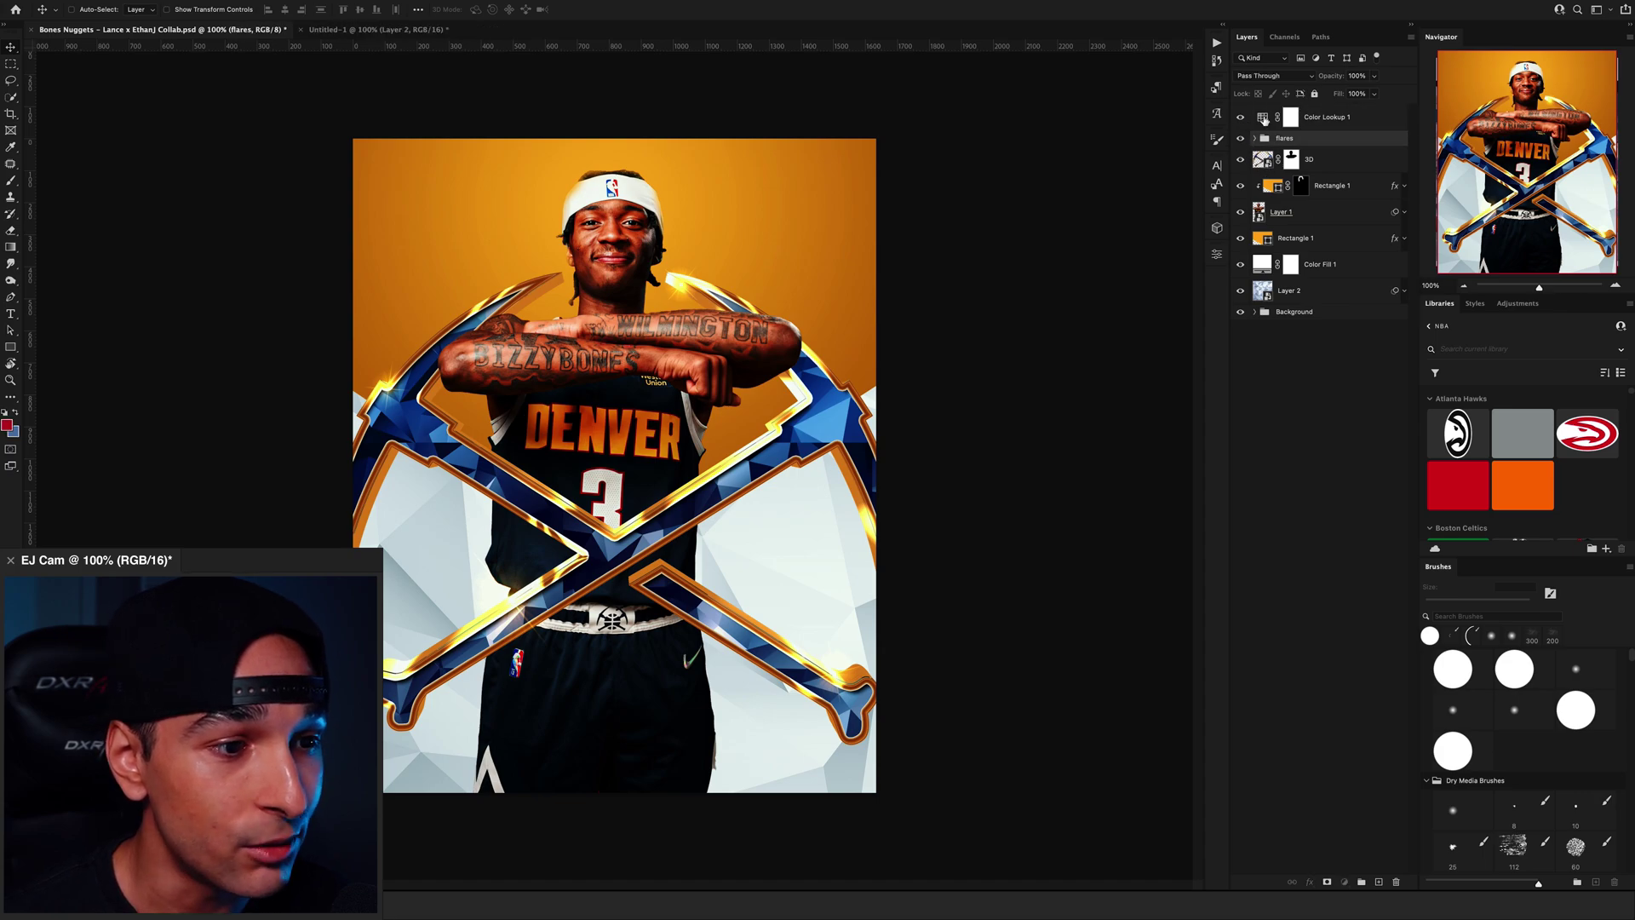
double_click(1262, 118)
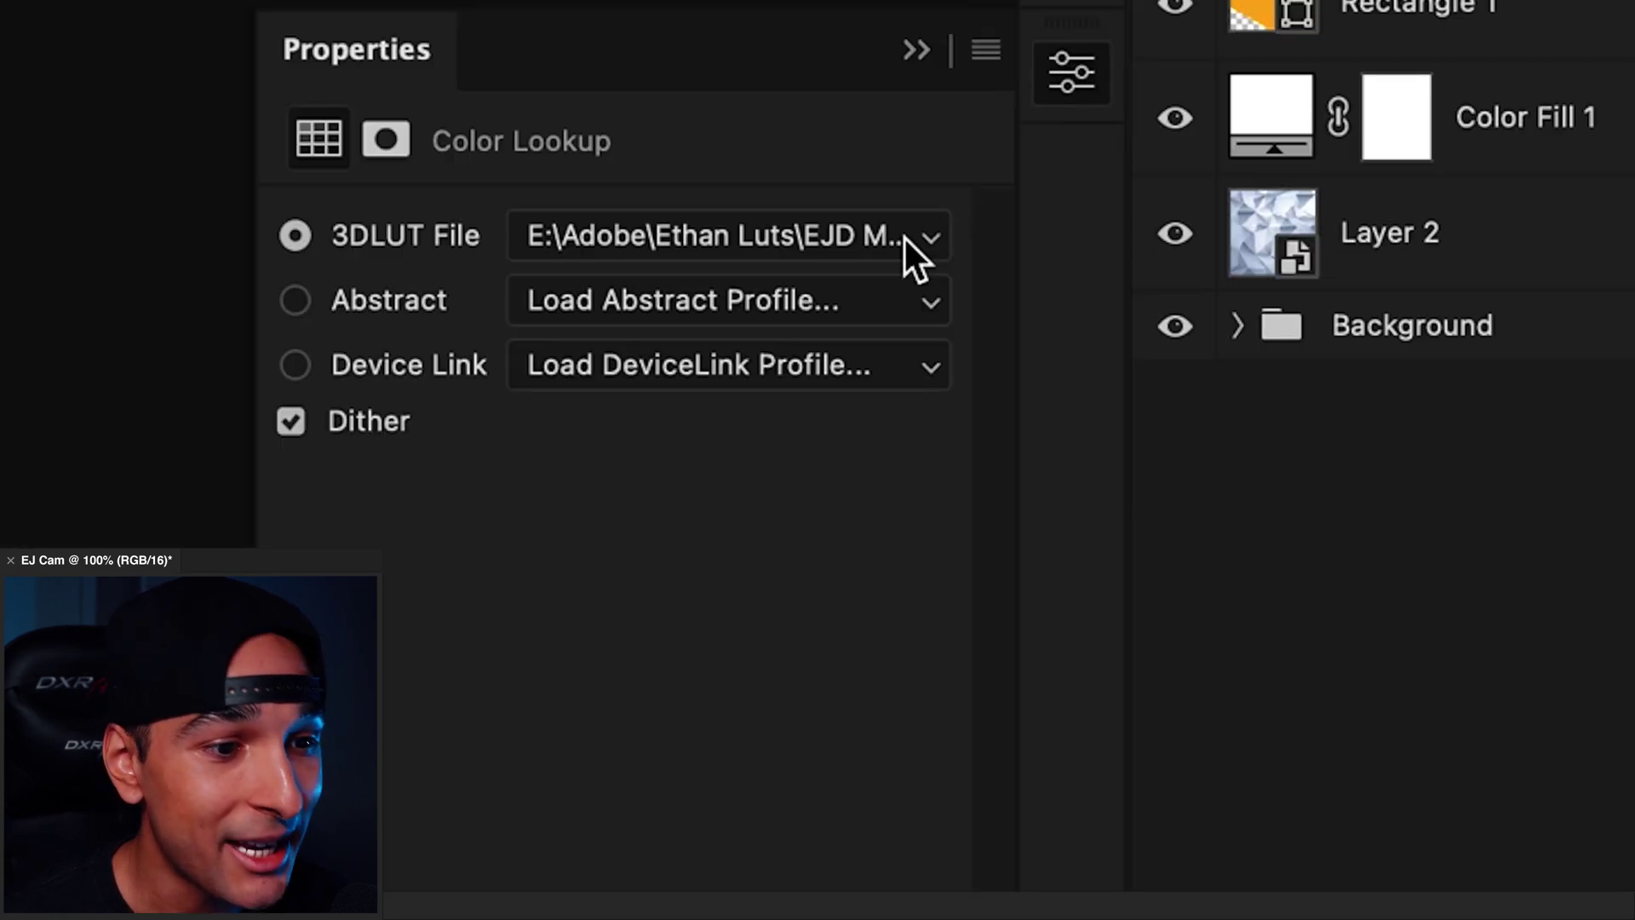
left_click(902, 235)
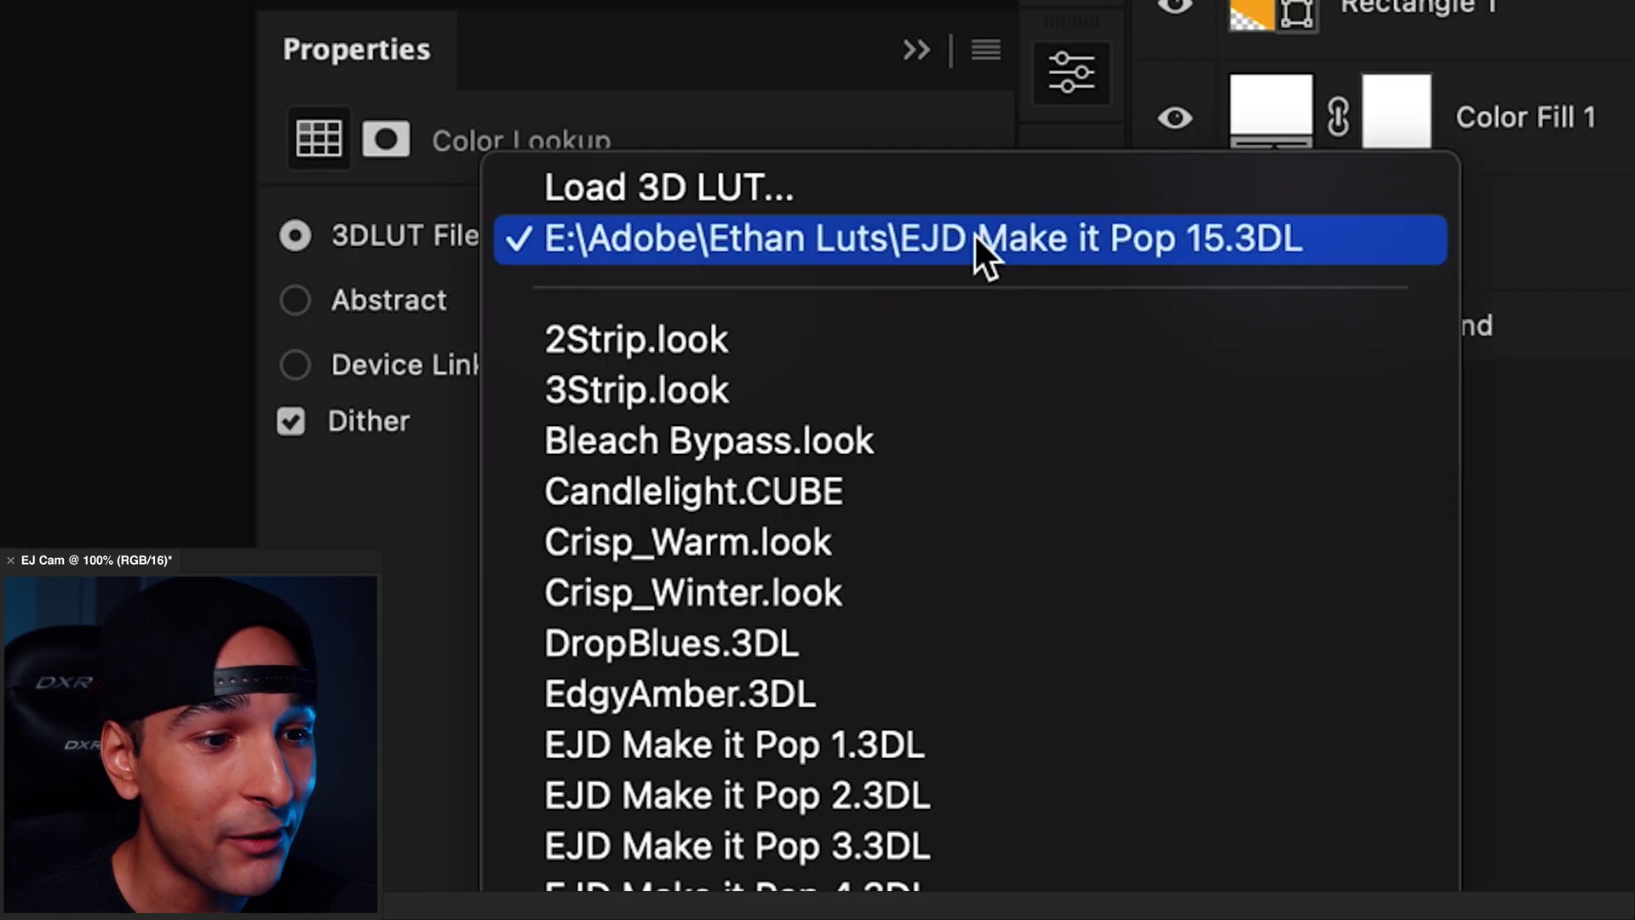
left_click(978, 256)
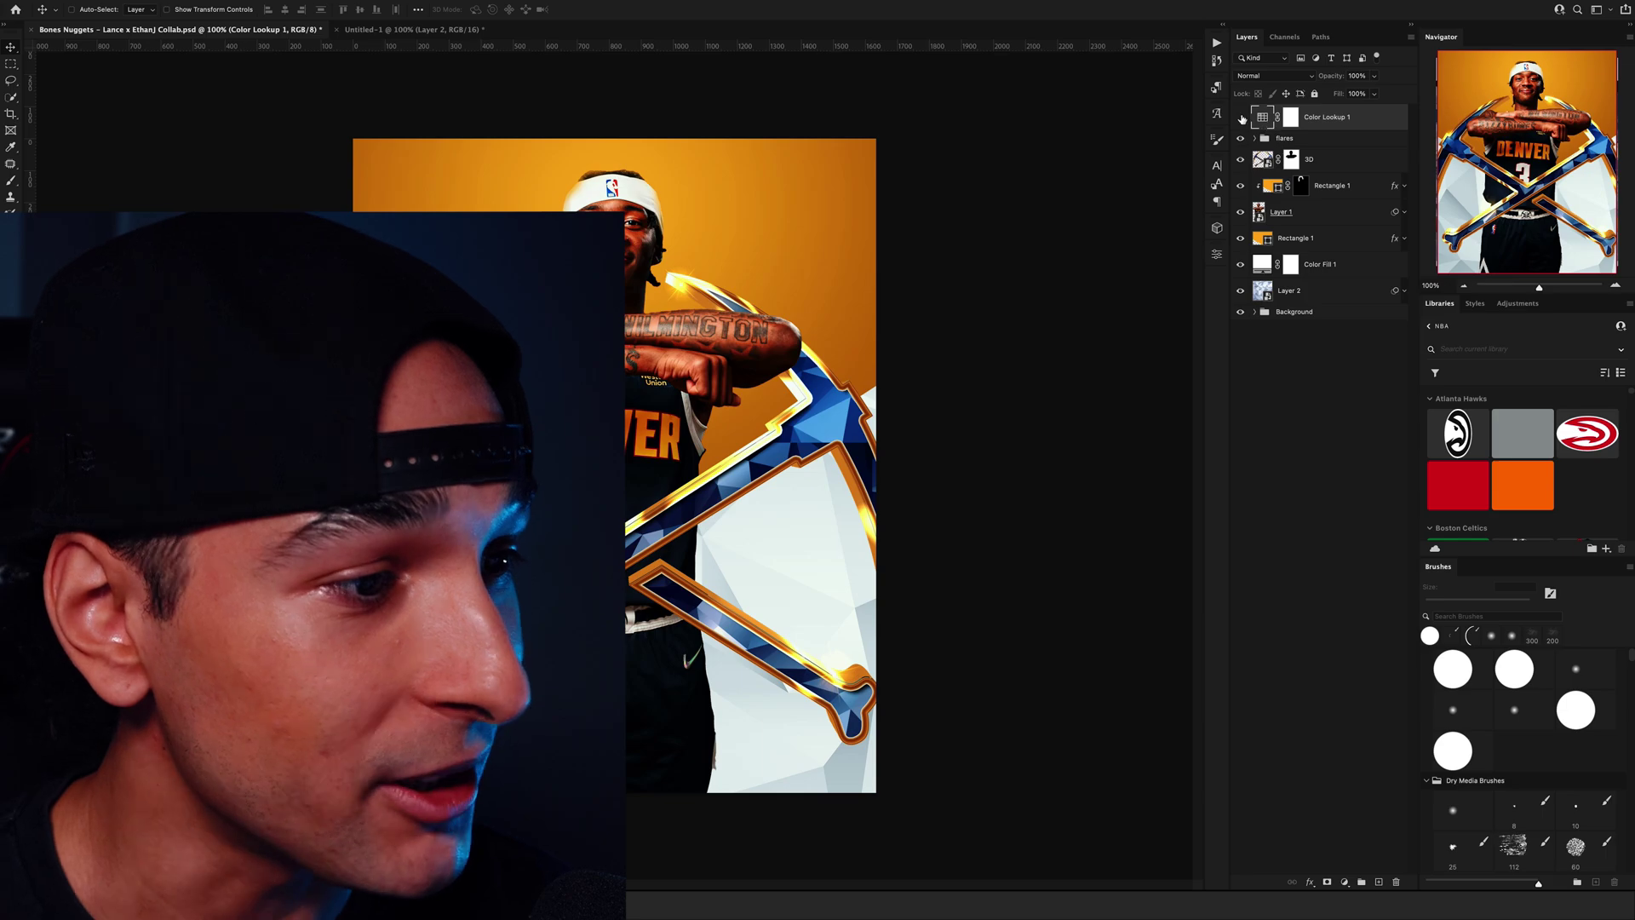
- Hide the Color Lookup 1 layer and remove the clipped, masked Rectangle 1 layer above the player
left_click(1240, 116)
left_click(1342, 189)
- Clear the layer style from the orange Rectangle 1 background and recolor it with the Nuggets yellow from the library
right_click(1292, 229)
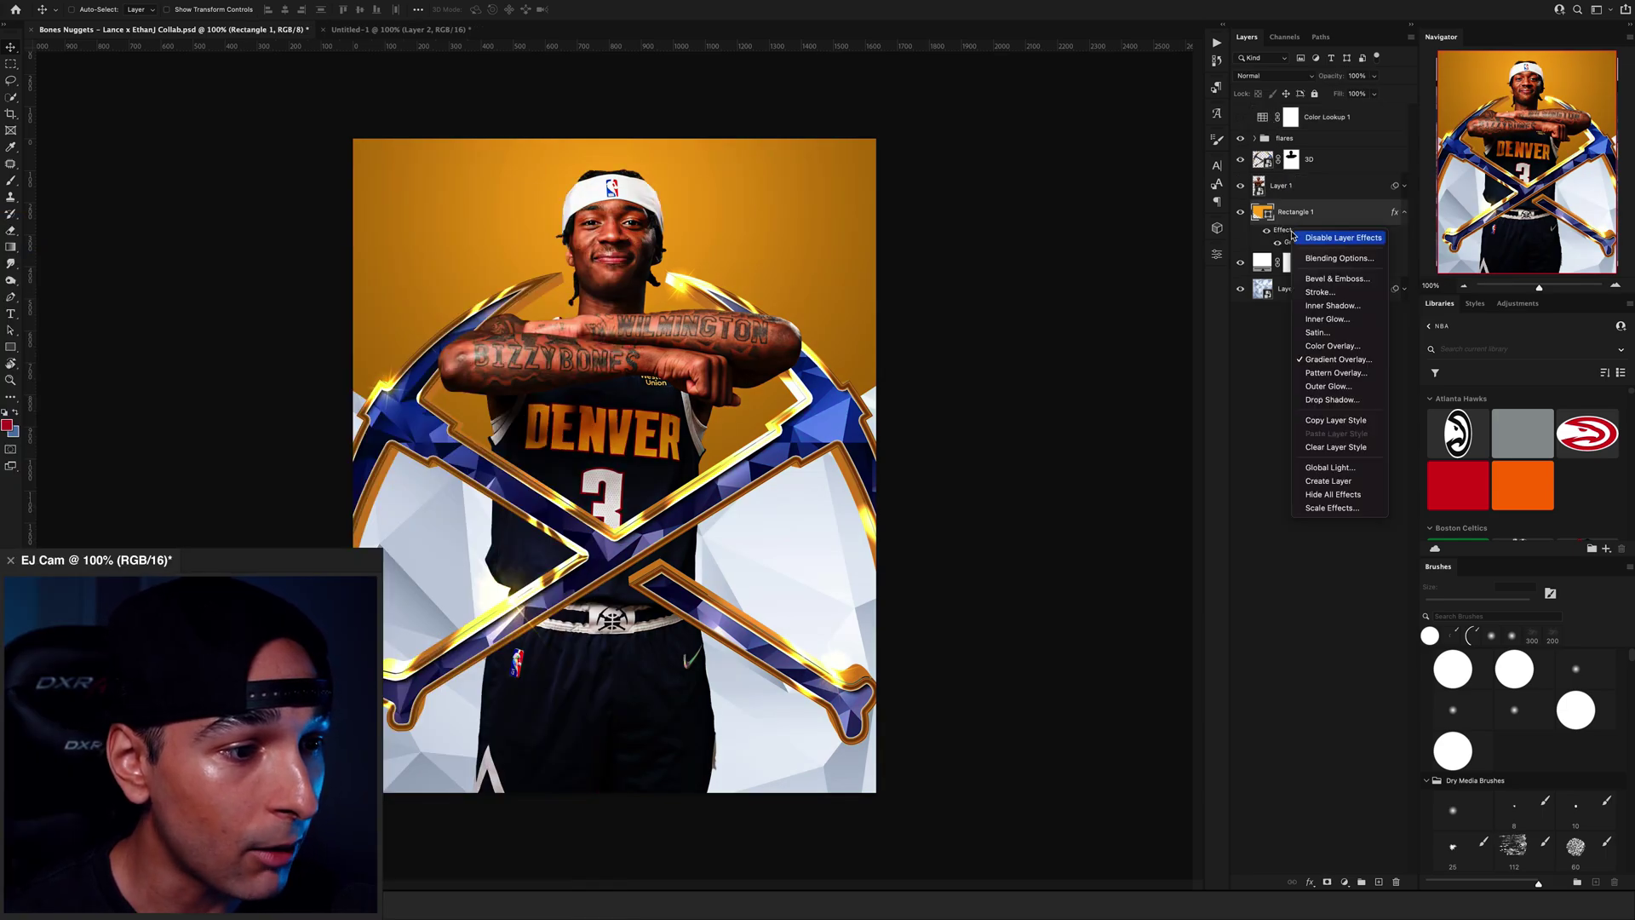
left_click(1323, 448)
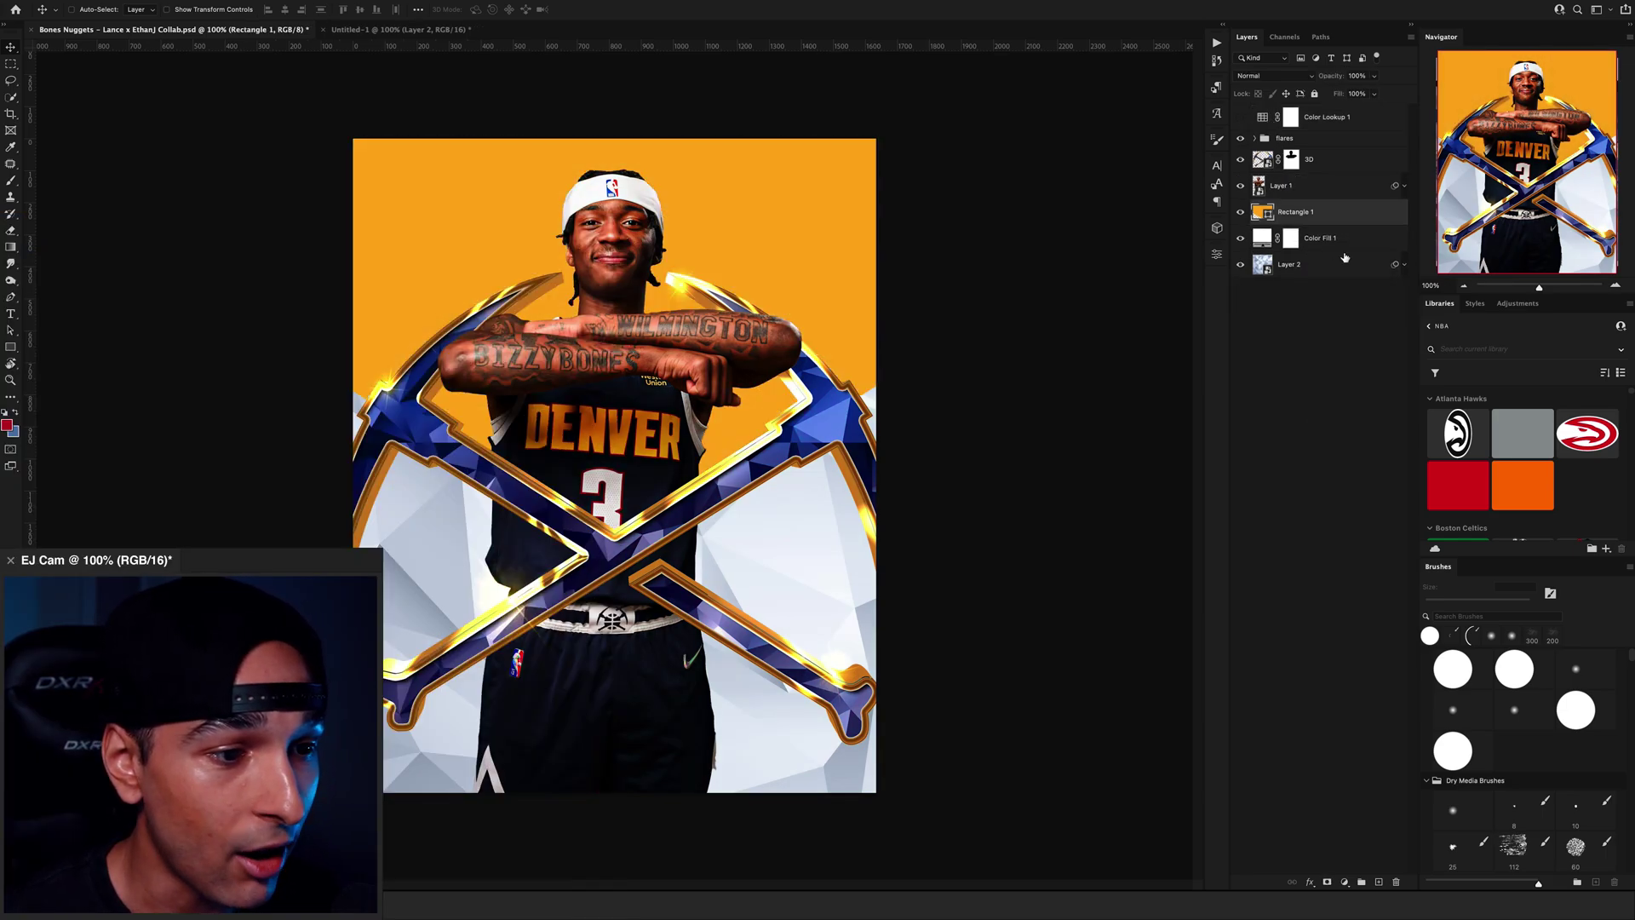
left_click(1507, 433)
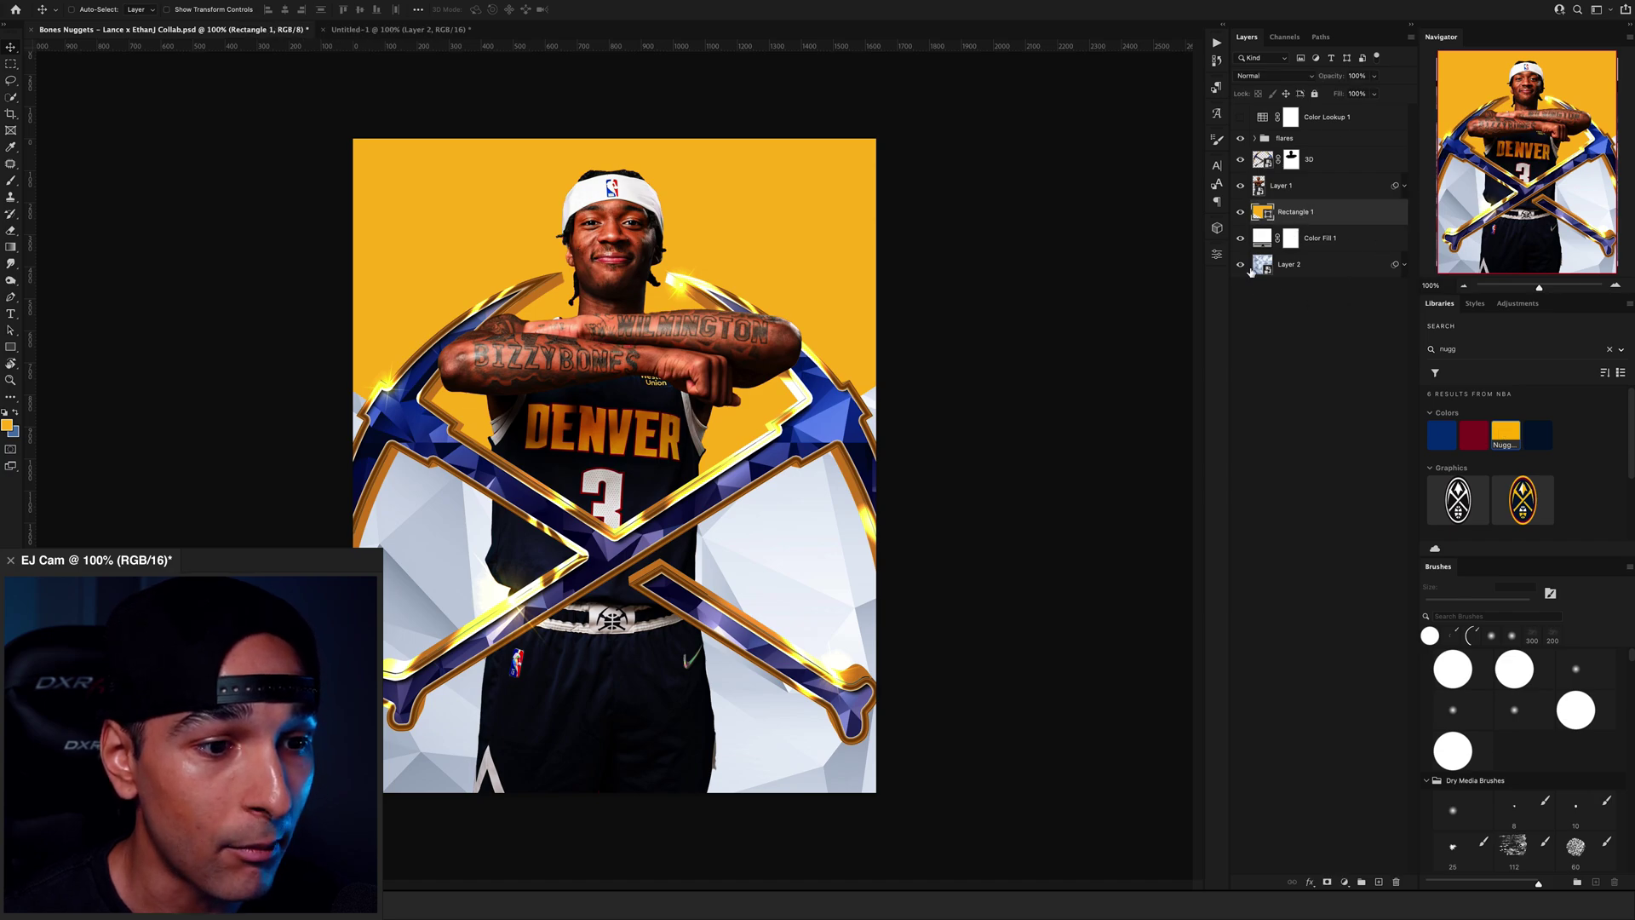
- Duplicate Color Fill 1 above Rectangle 1 and change the copy's fill to a dark red-orange
left_click_drag(1337, 237, 1308, 214)
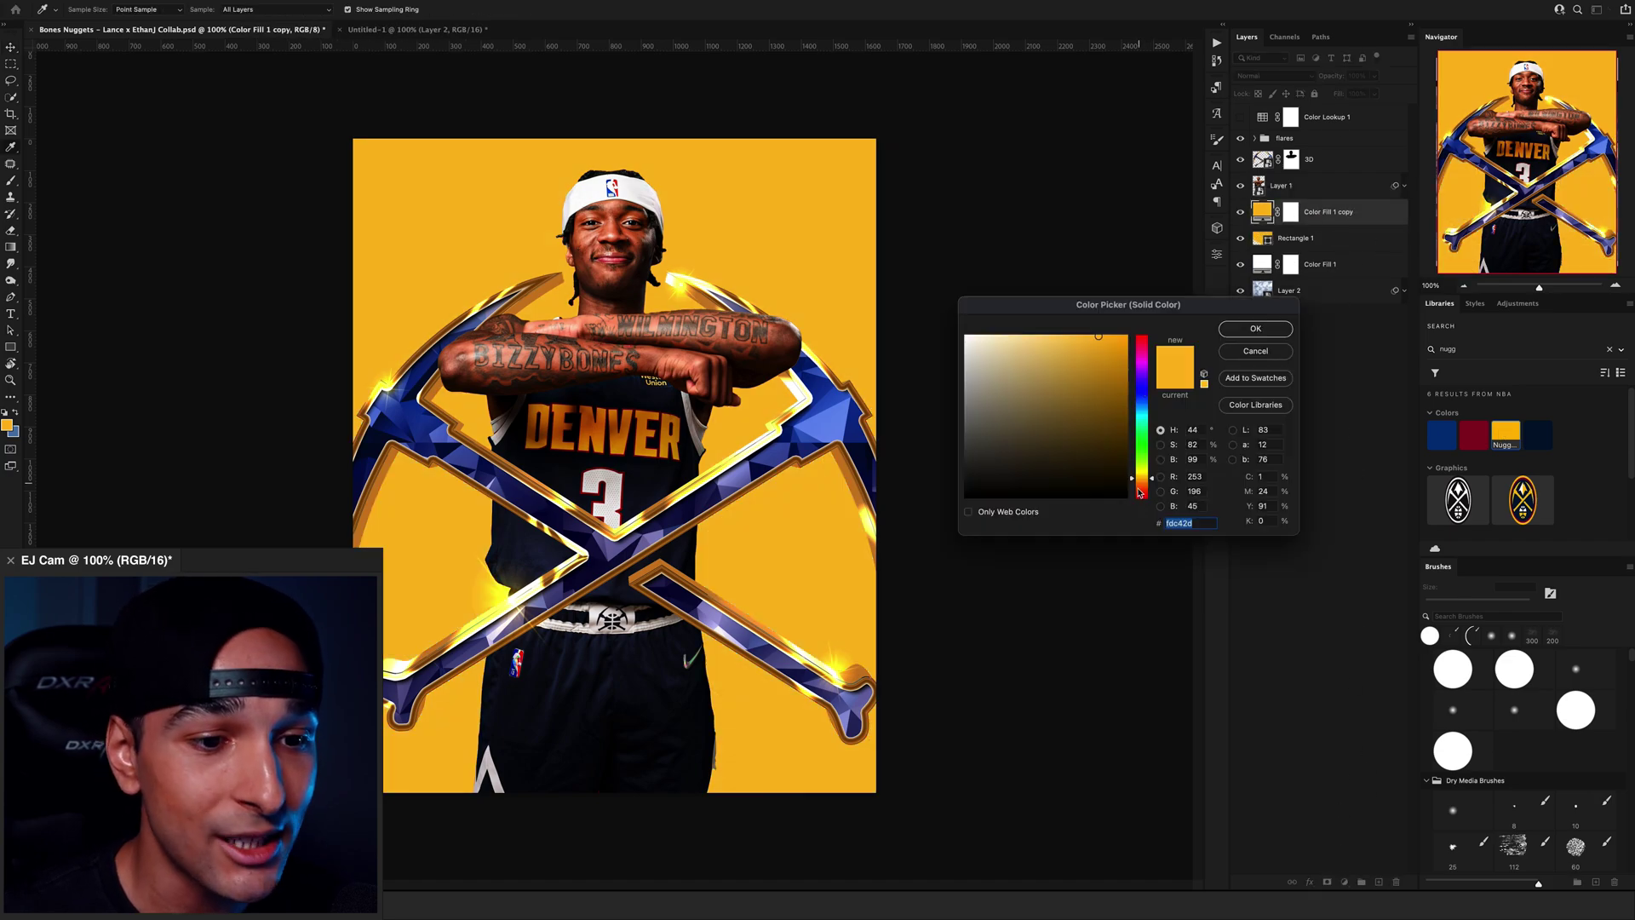
left_click_drag(1143, 480, 1151, 487)
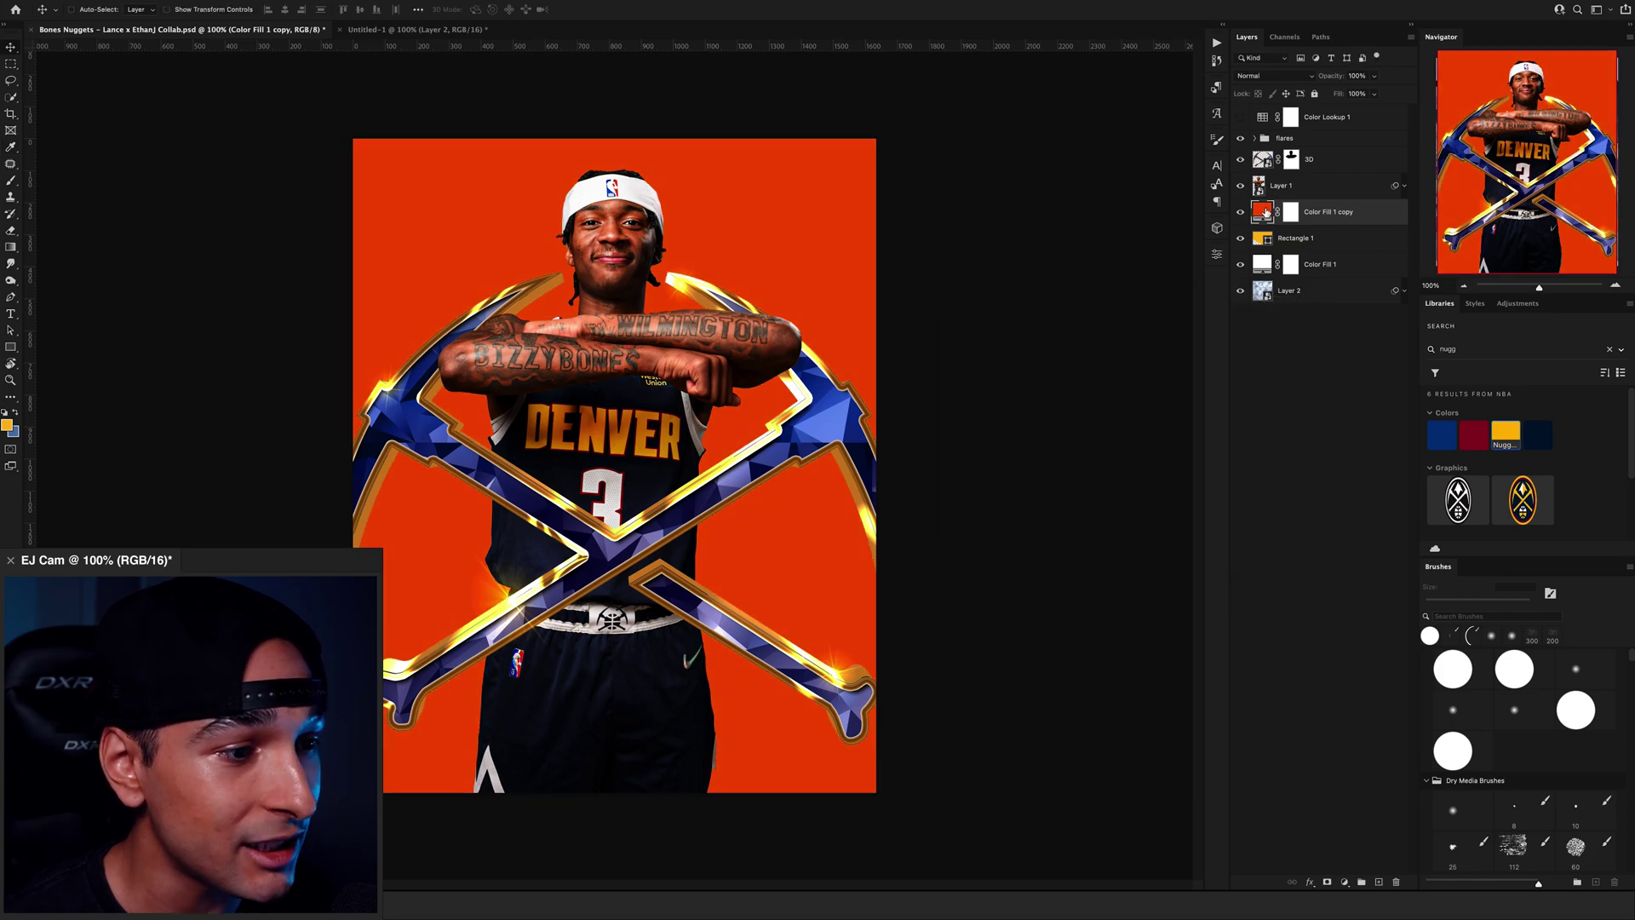
double_click(1262, 211)
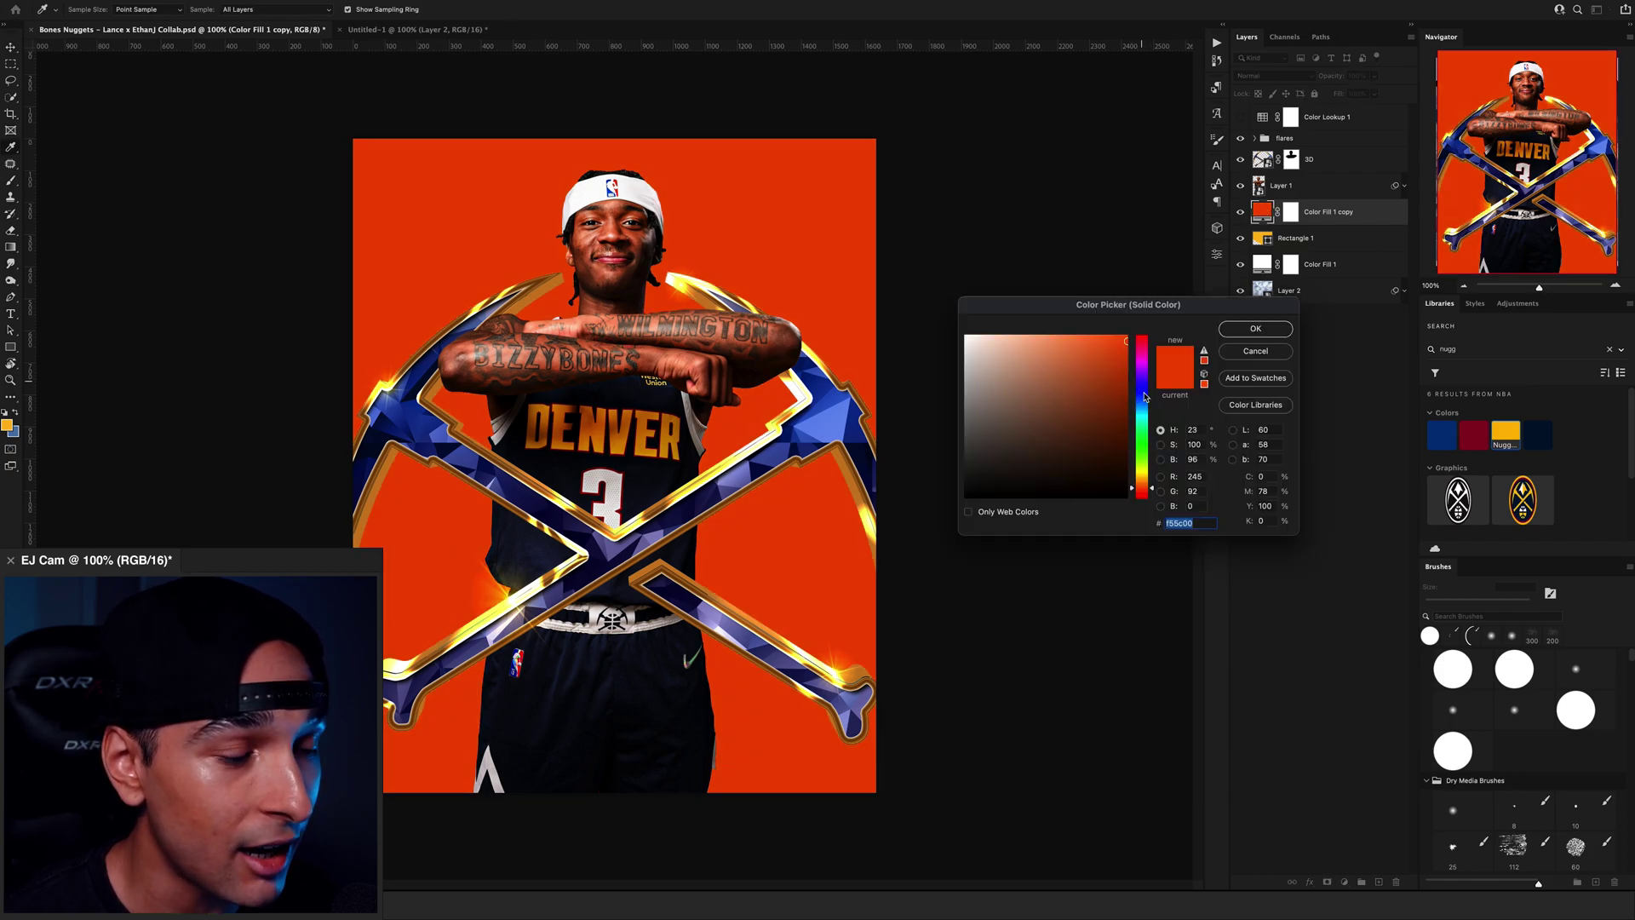
mouse_move(1126, 374)
left_mouse_down()
mouse_move(1129, 409)
mouse_move(1126, 384)
left_mouse_up()
left_click(1273, 331)
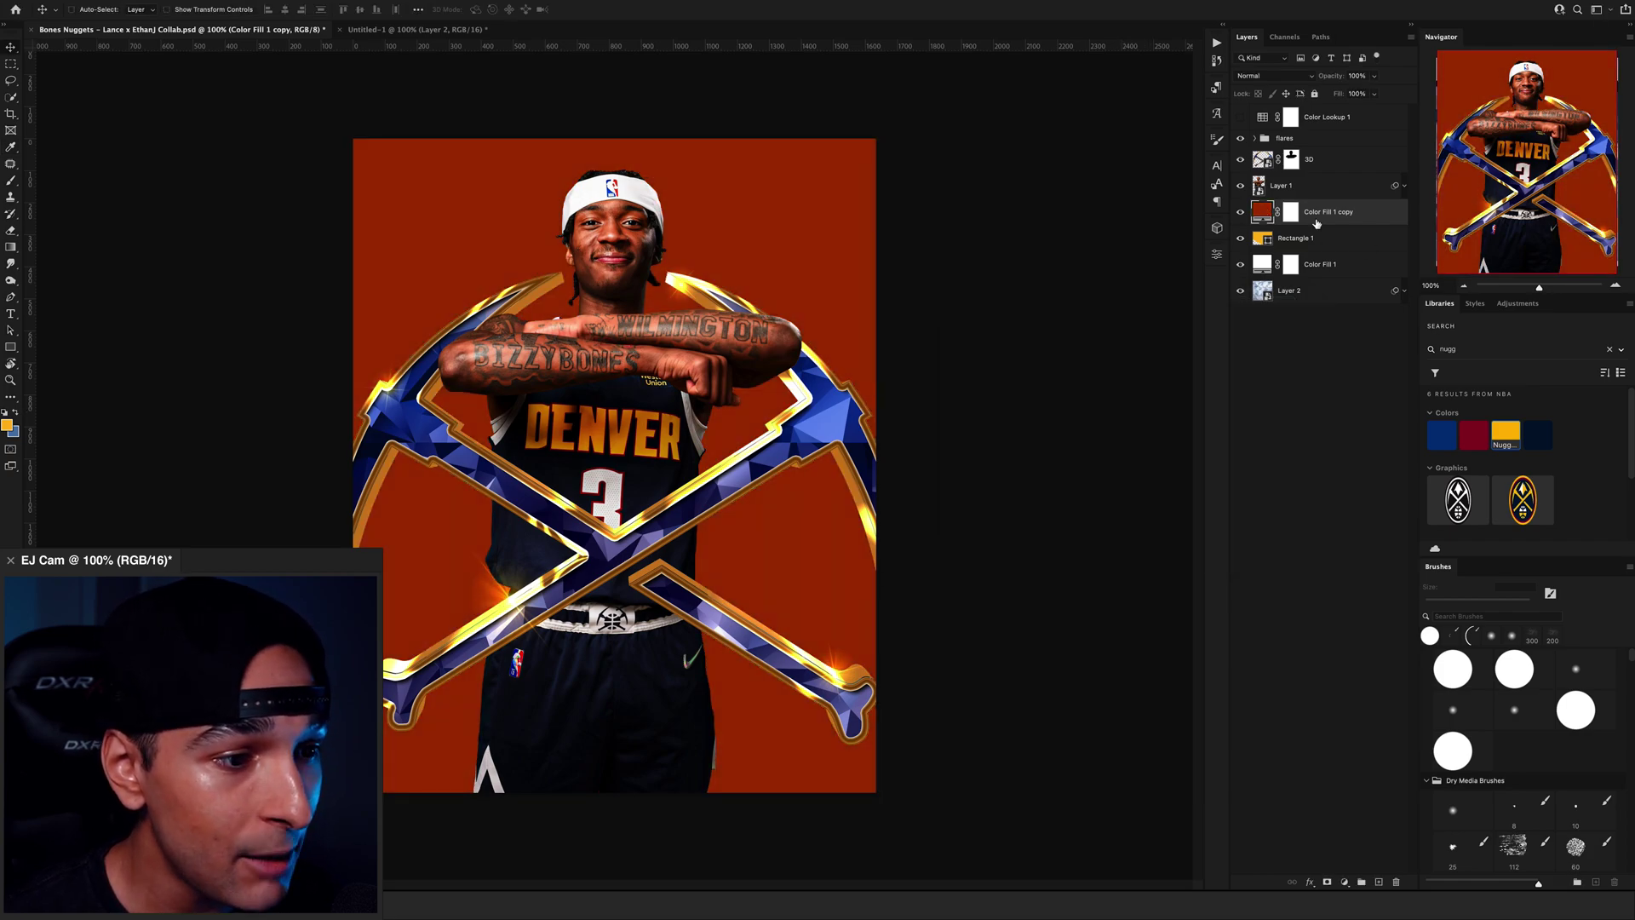
- Invert the mask of Color Fill 1 copy and clip the layer to Rectangle 1
left_click(1286, 208)
key("super+i")
key("super+alt+g")
- Brush dark red-orange shading into the fill's mask along the poster's upper edges with an enlarged brush, undoing the last stroke
key("b")
key("super+minus")
mouse_move(825, 232)
left_mouse_down()
mouse_move(413, 195)
mouse_move(644, 91)
mouse_move(897, 175)
left_mouse_up()
key("bracketright")
key("bracketright")
key("bracketright")
left_click(558, 124)
key("super+z")
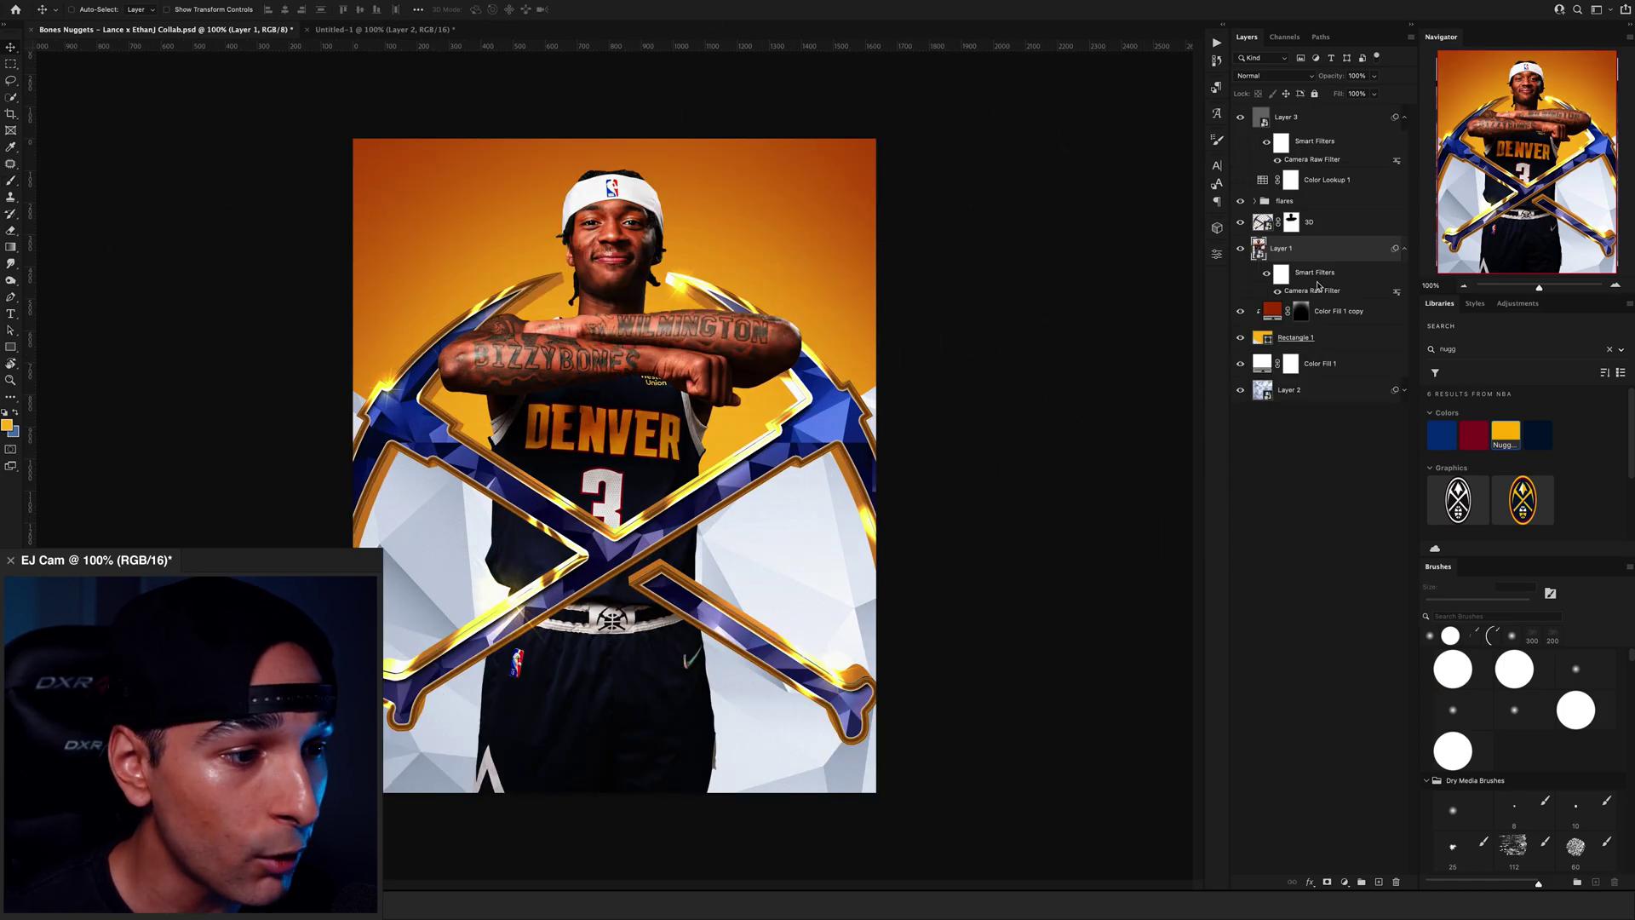
- In the Camera Raw filter of the player's Layer 1, set Temperature to -3 and Shadows to -1, and fine-tune Highlights
double_click(1317, 286)
left_click(1352, 180)
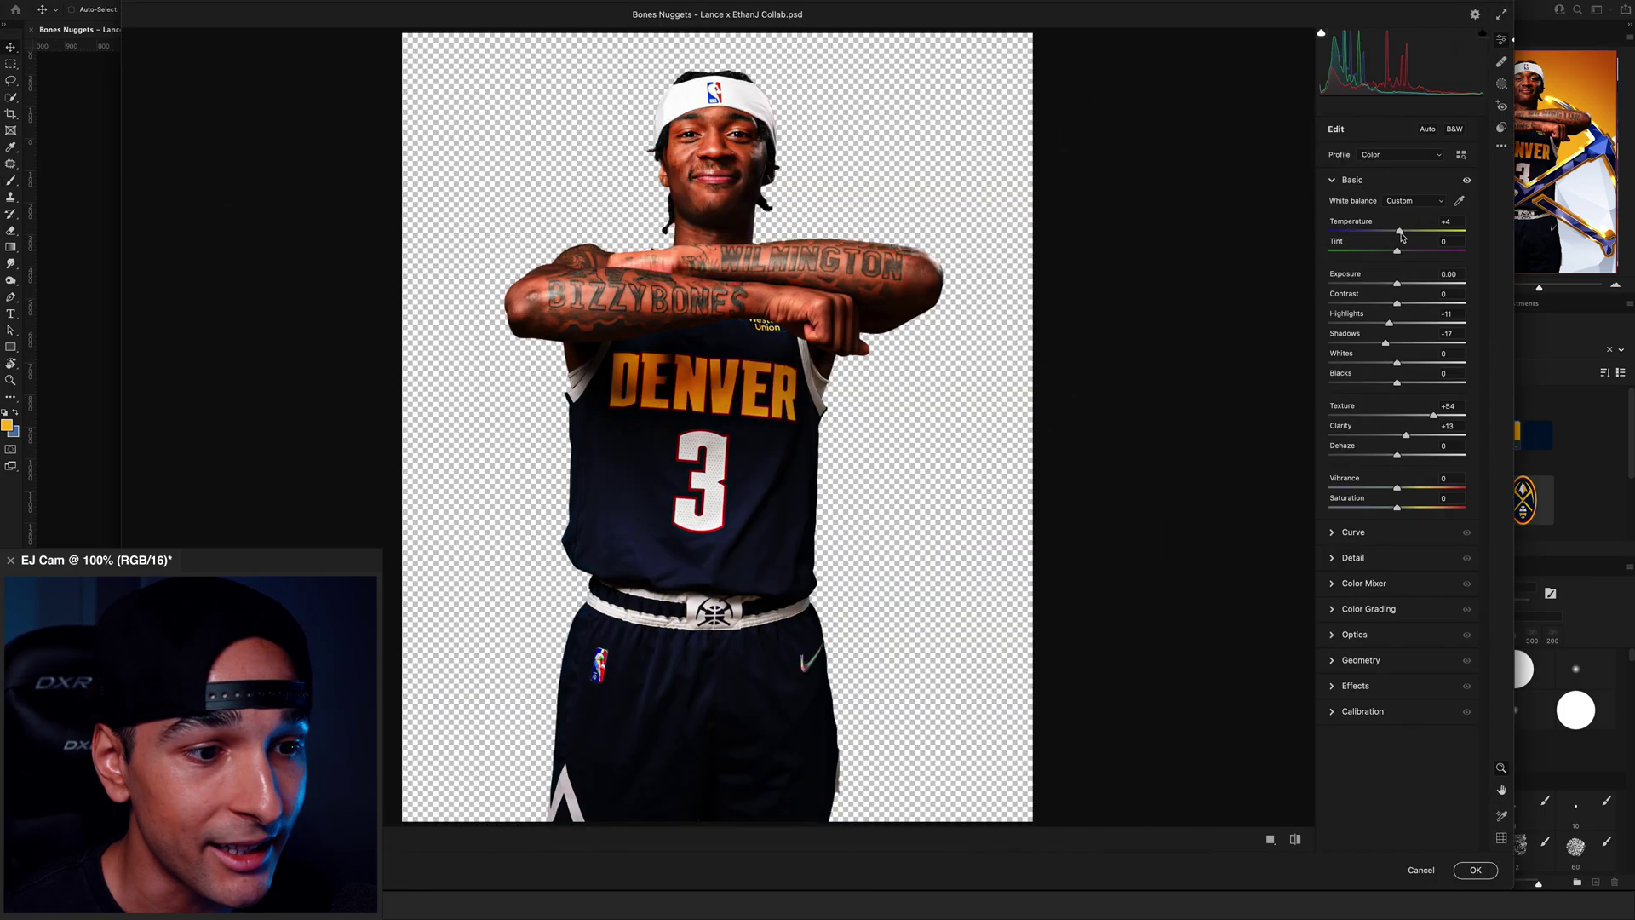
left_click_drag(1401, 236, 1399, 235)
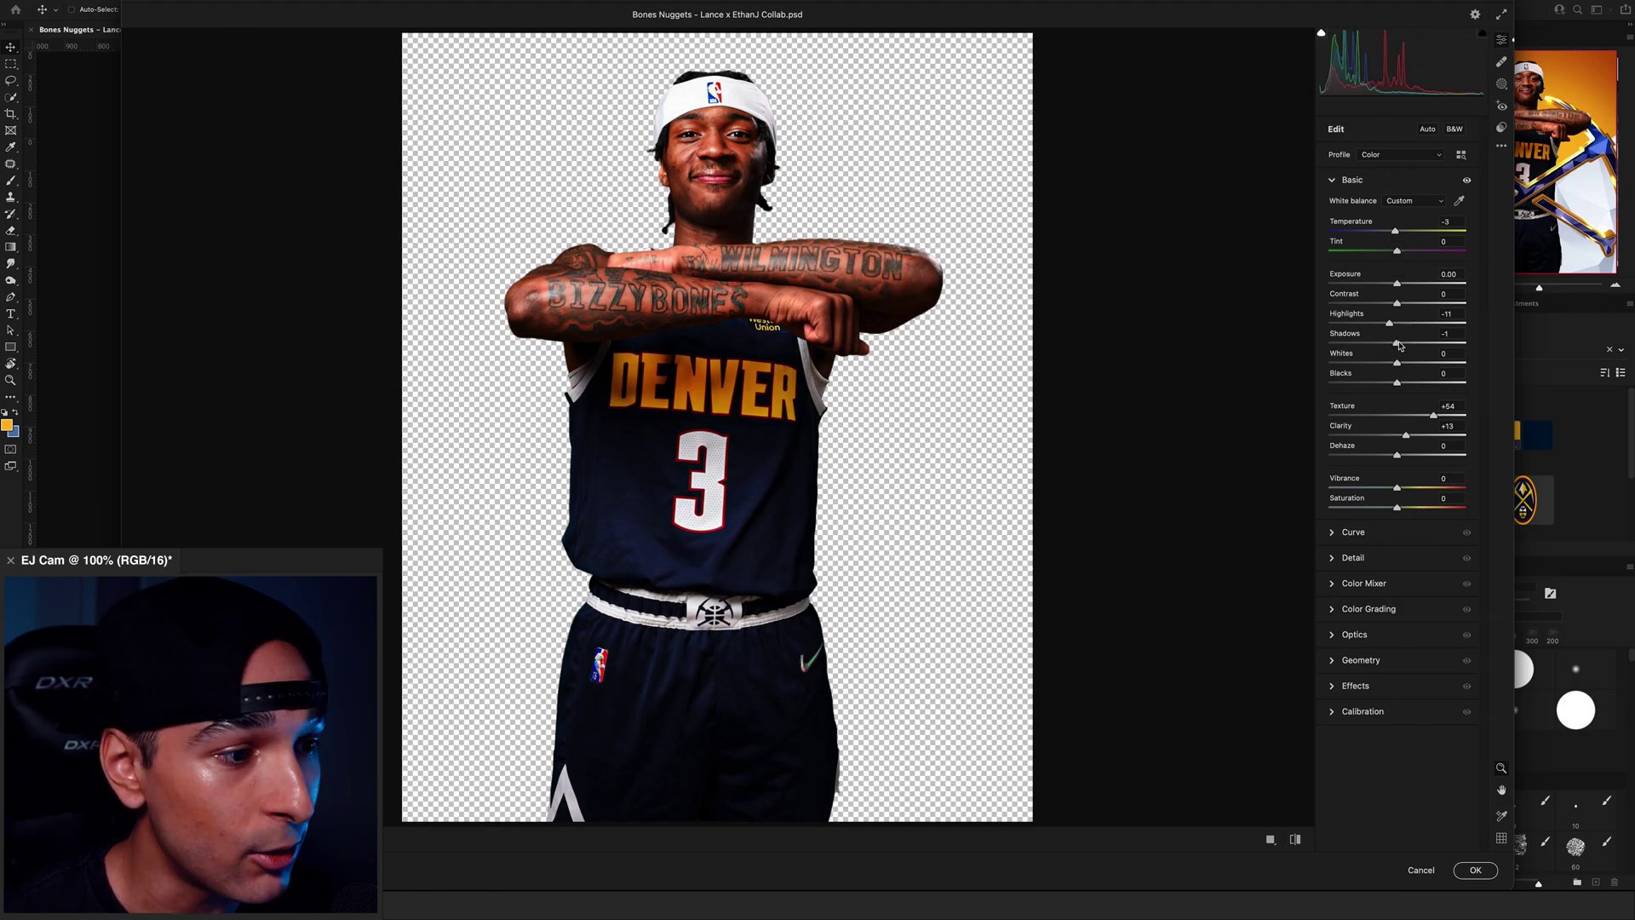
left_click_drag(1394, 329, 1393, 328)
key("Return")
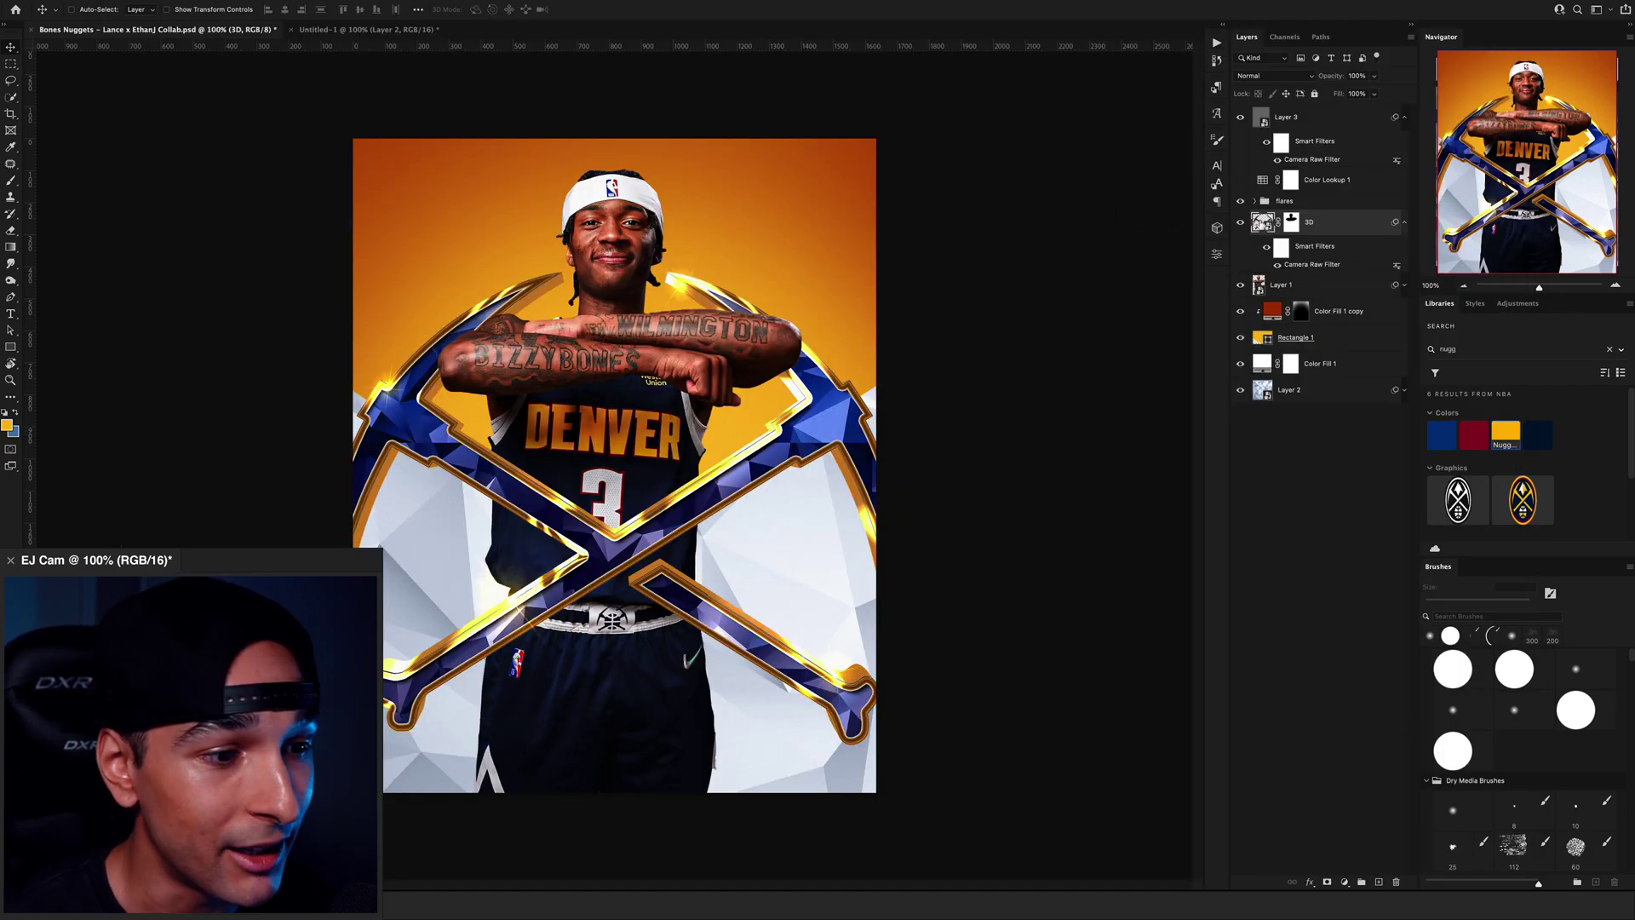
- Inside the 3D smart object, mask the pickaxe layer to its Blues with Color Range and strengthen the mask with Levels
double_click(1257, 224)
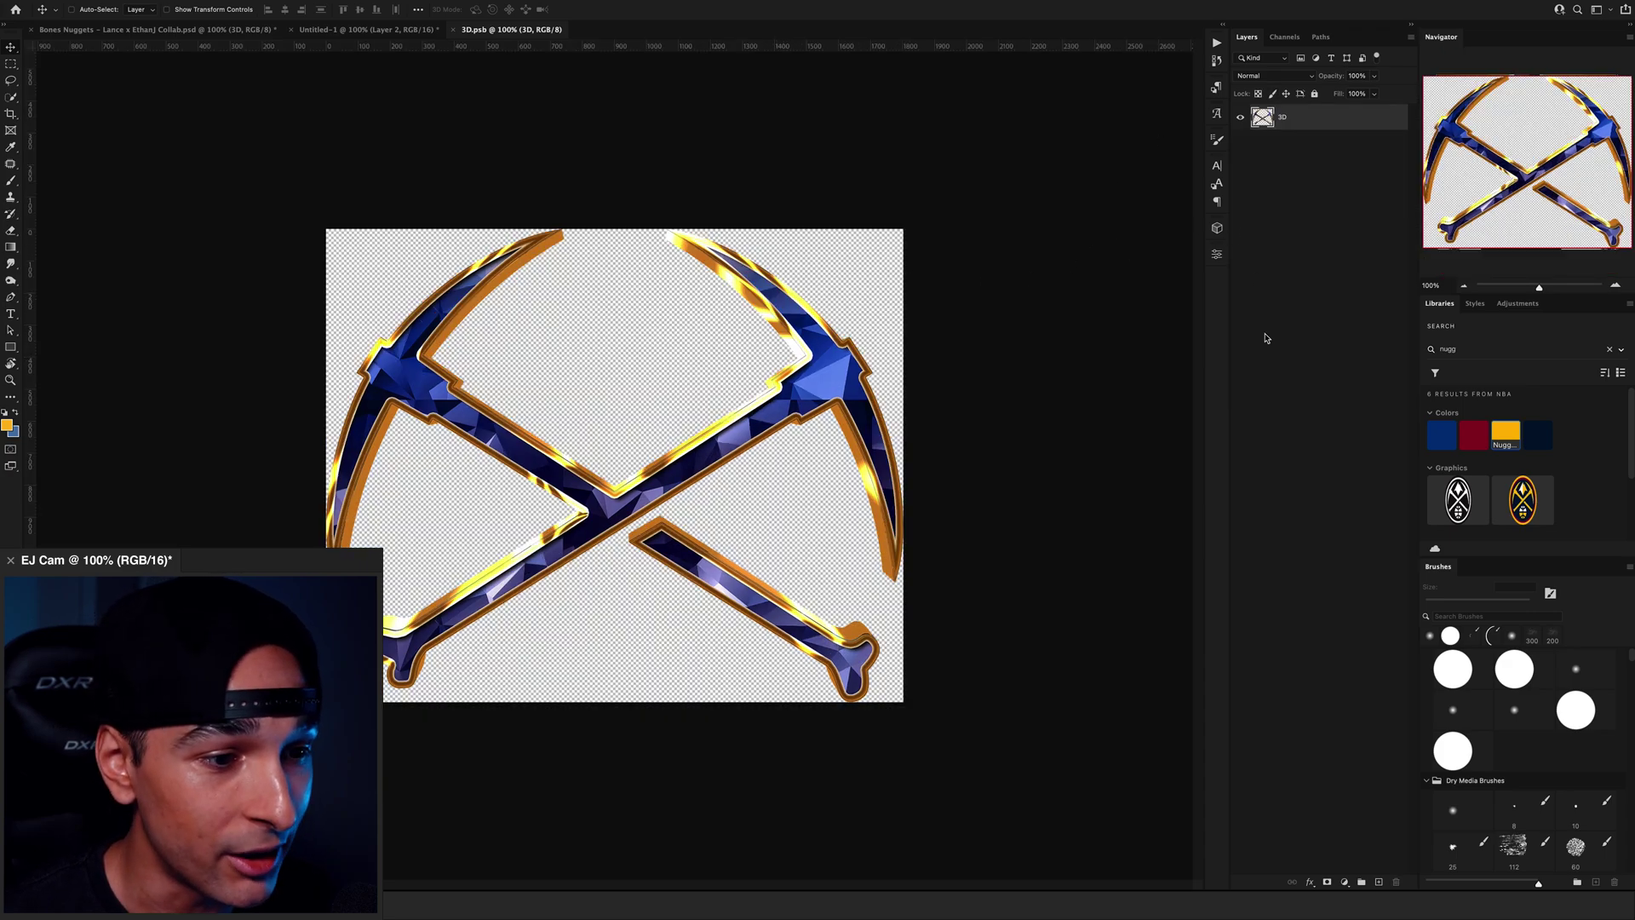
left_click(1327, 881)
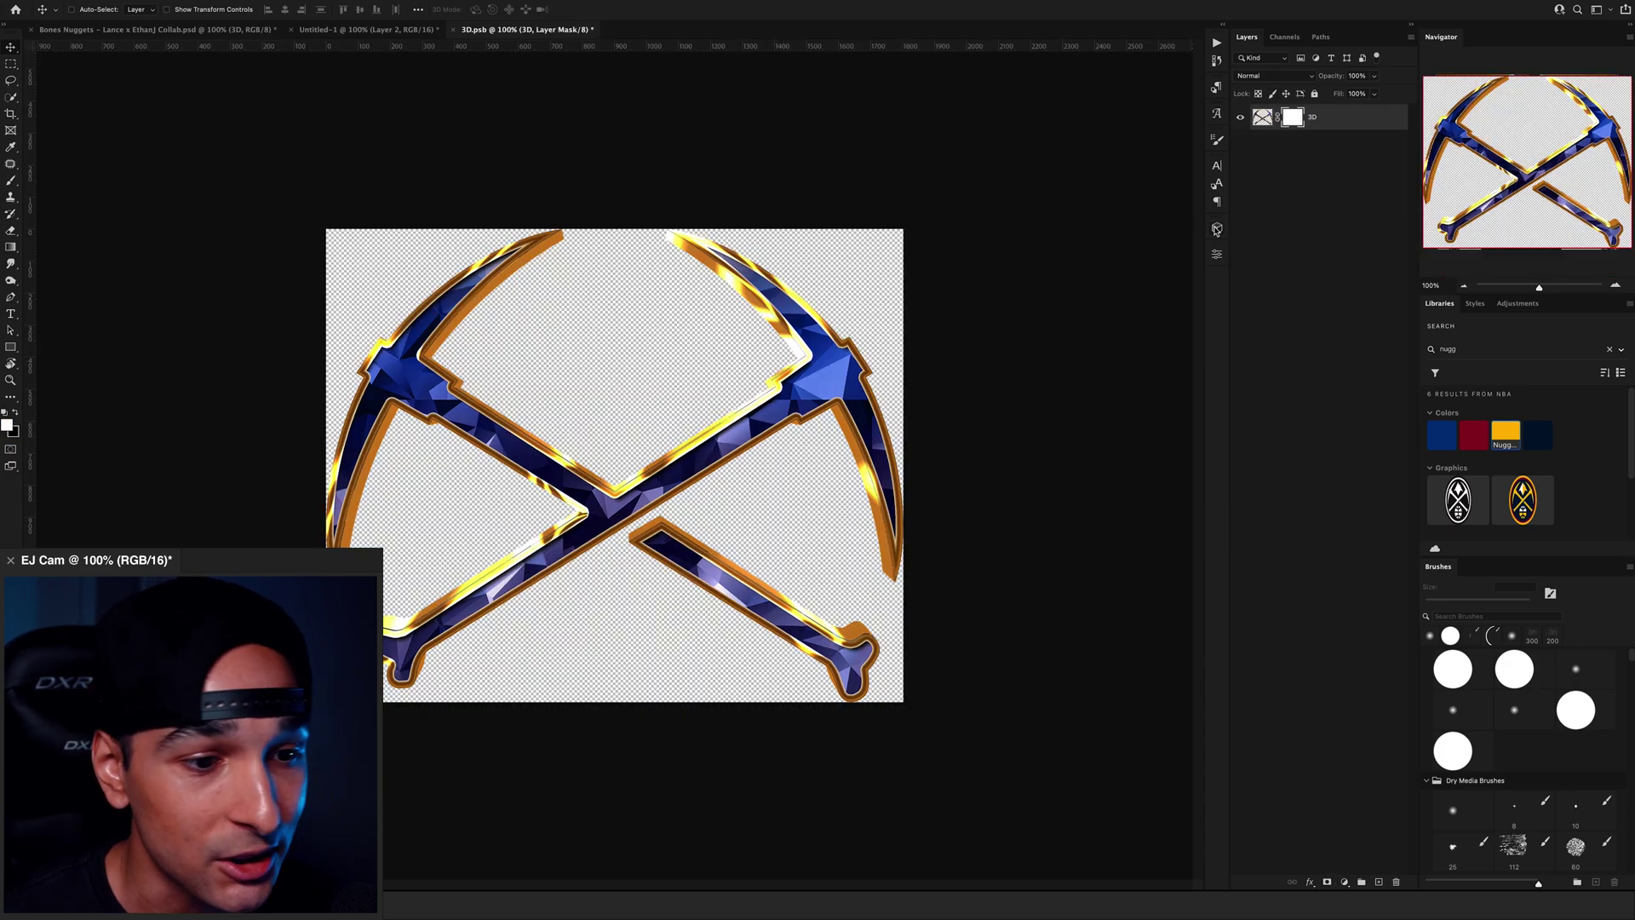
left_click(1217, 254)
left_click(1115, 429)
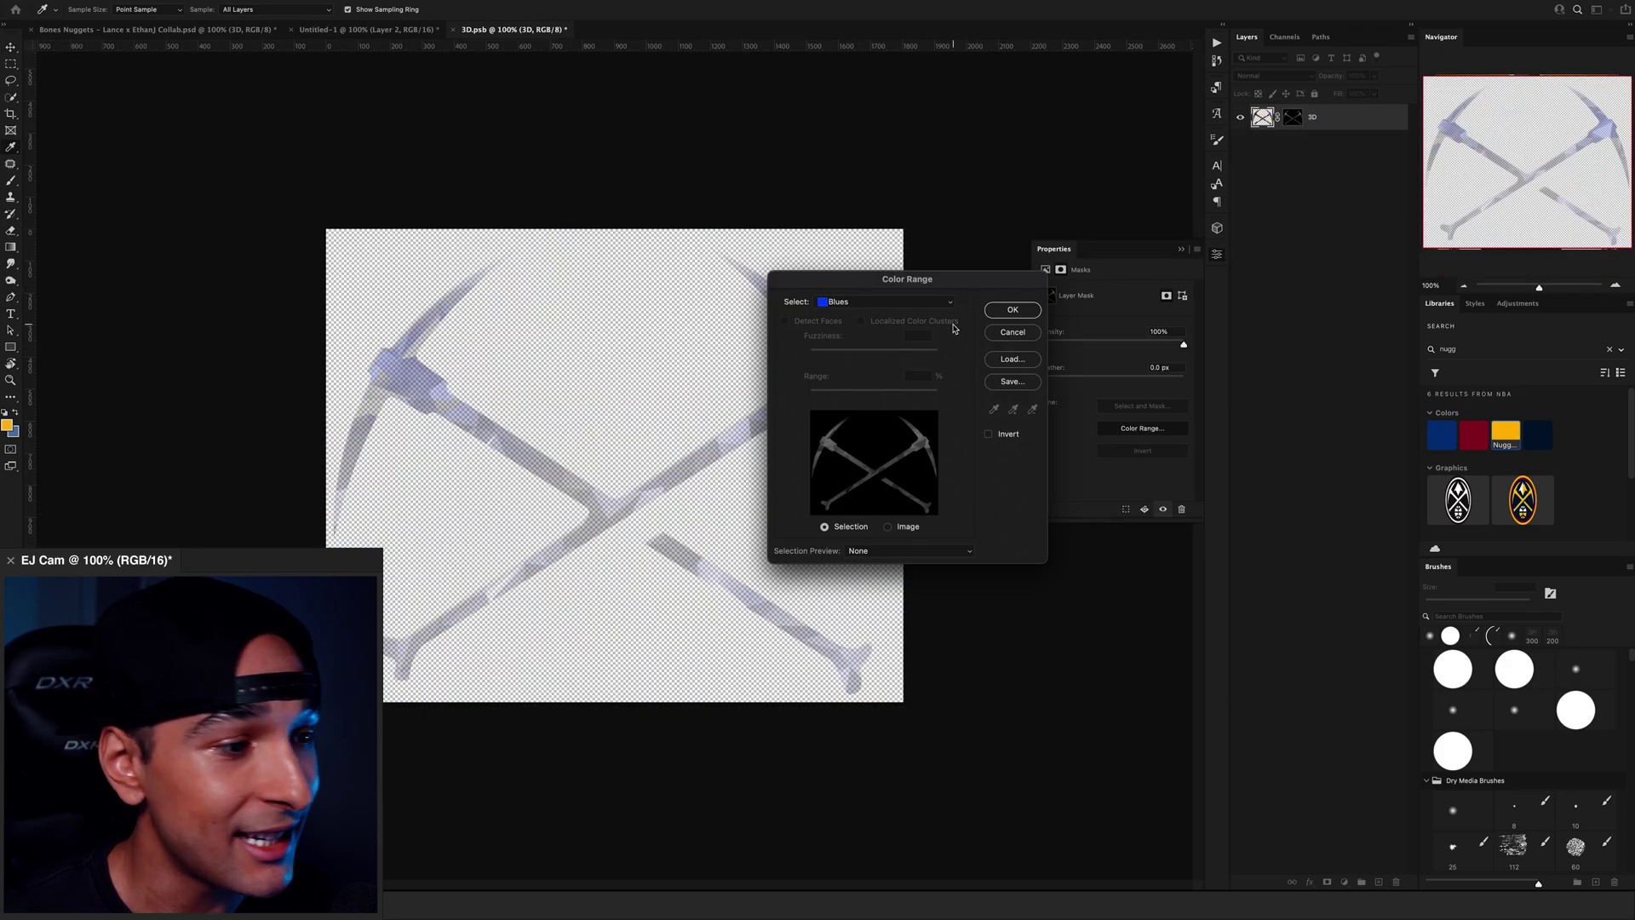
left_click(1015, 311)
key("ctrl+l")
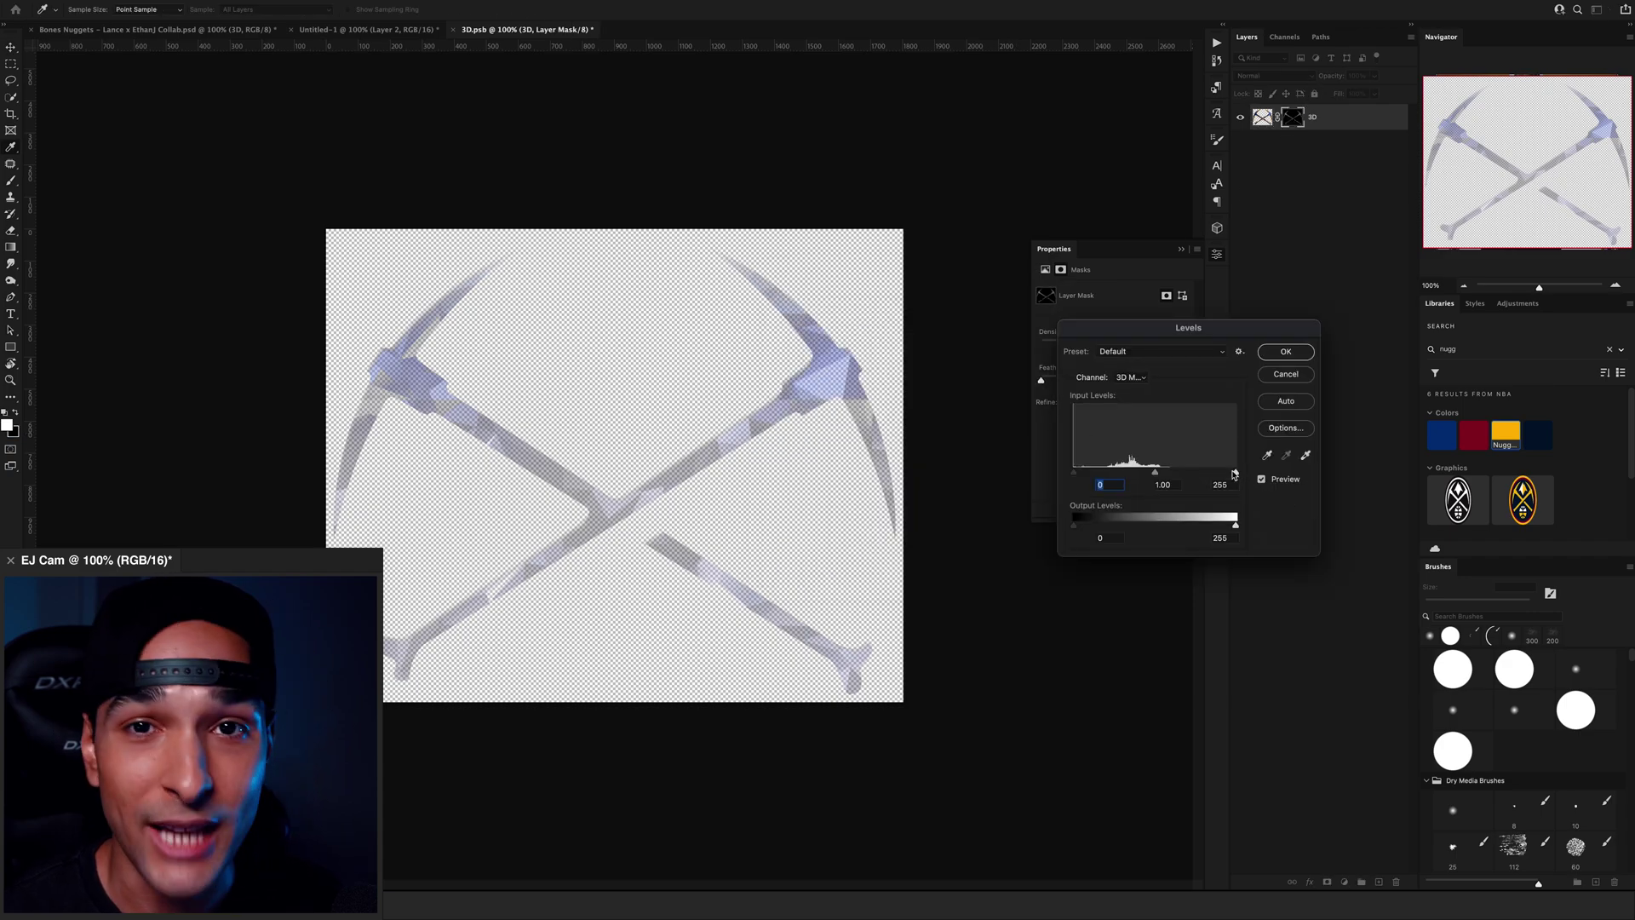
left_click_drag(1234, 475, 1079, 477)
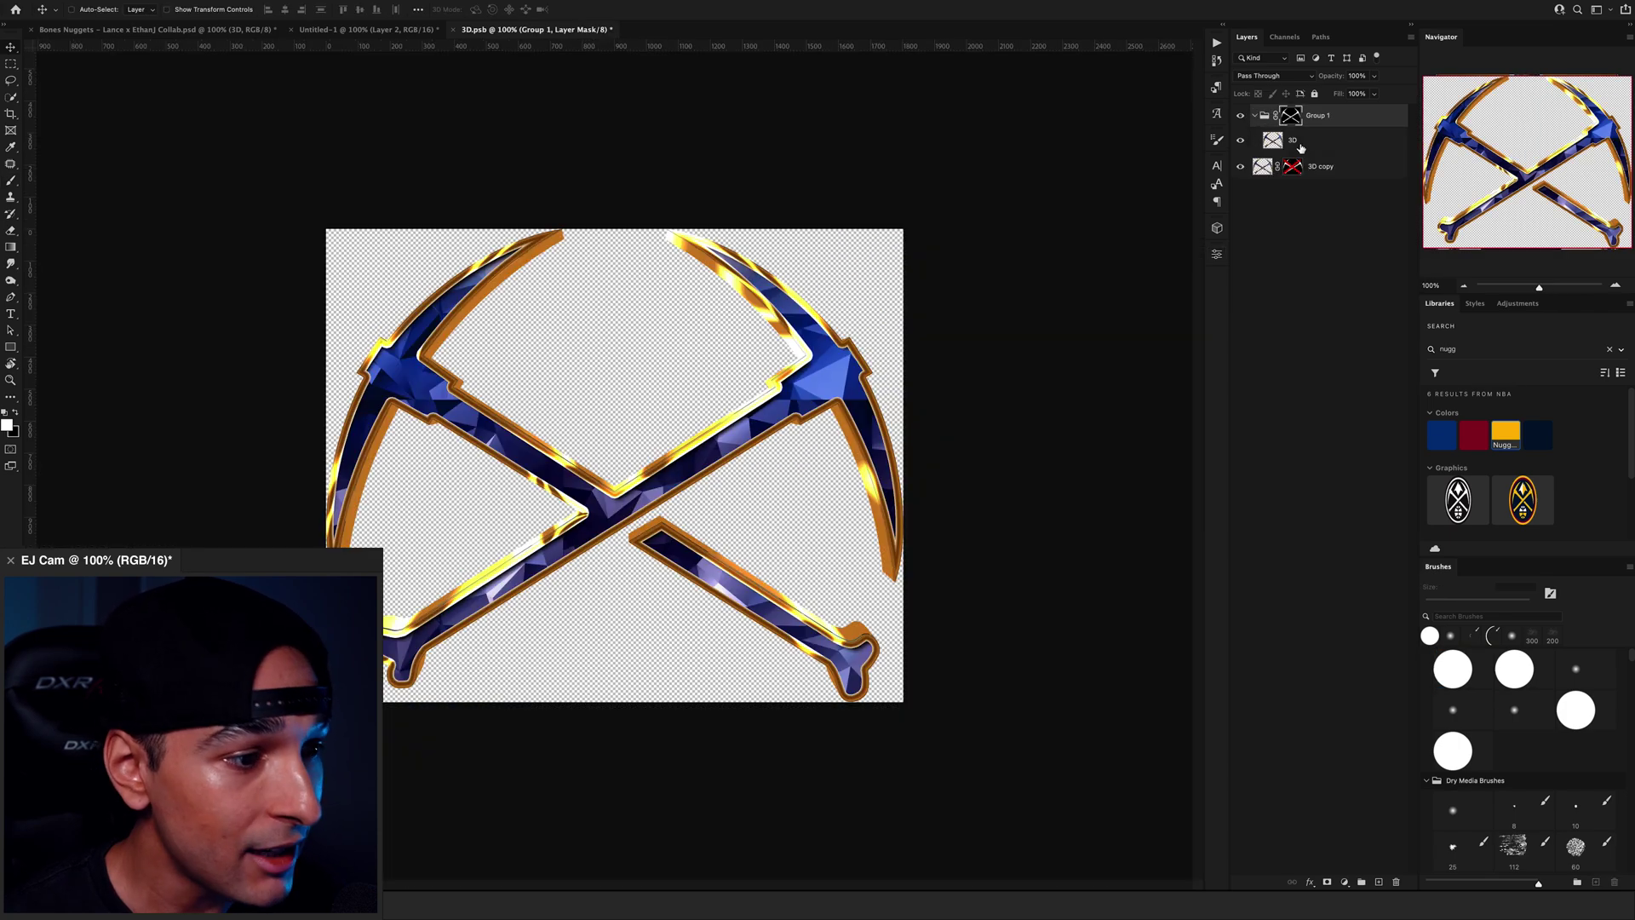
- Try desaturating the 3D layer inside Group 1 with Hue/Saturation
left_click(1309, 151)
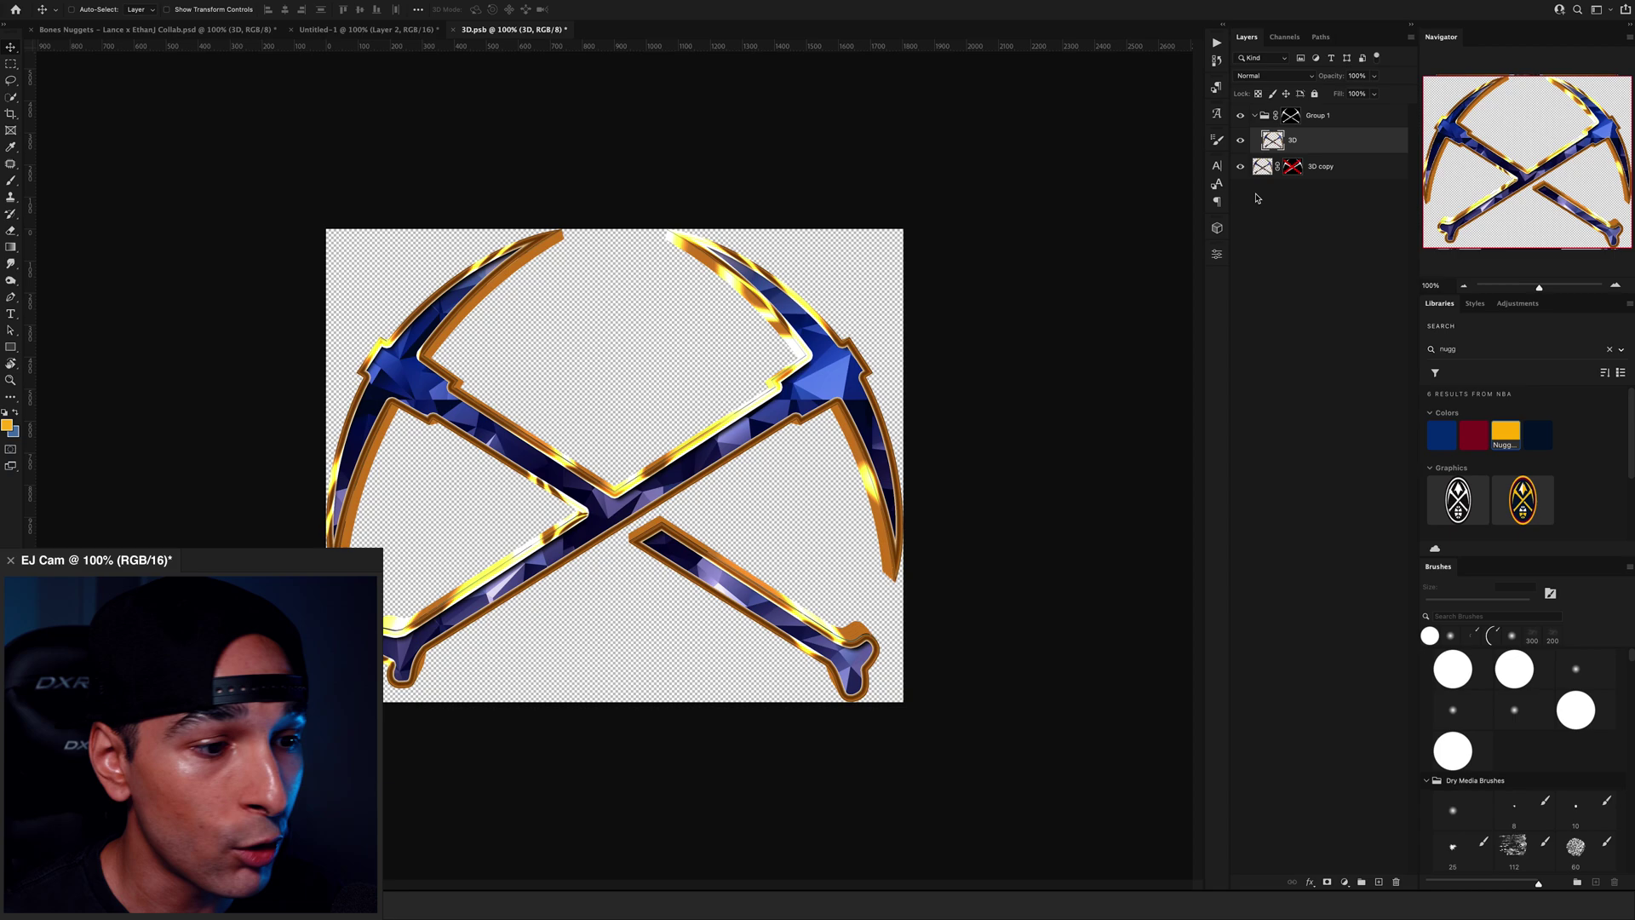
key("super+u")
left_click_drag(963, 274, 895, 273)
left_click(1111, 178)
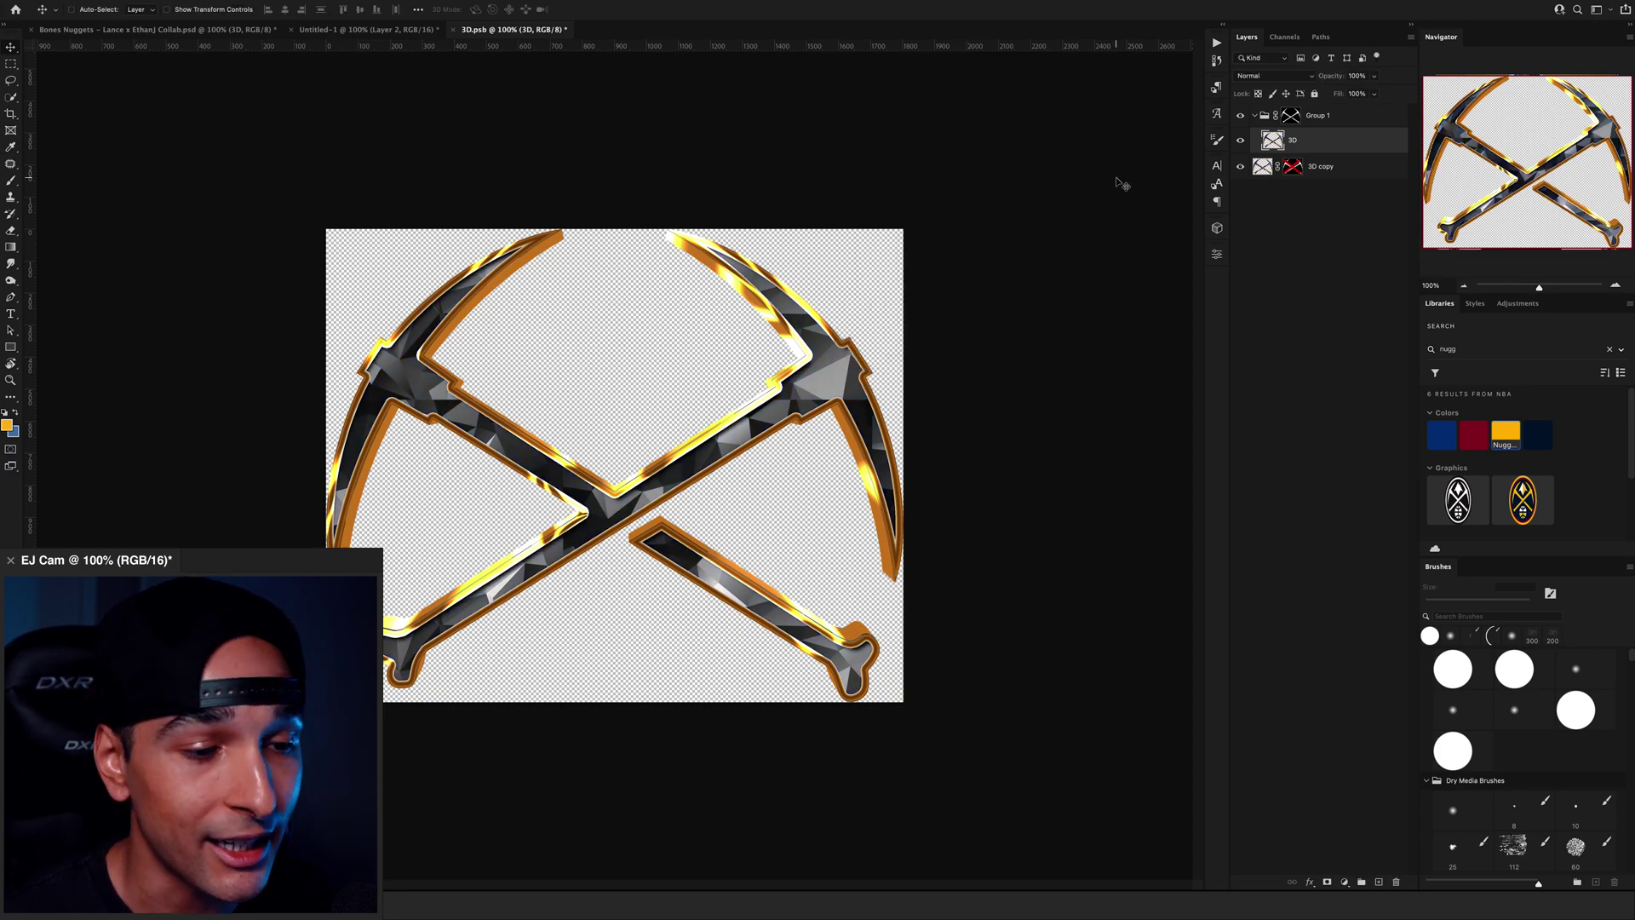
- Invert Group 1's mask so it targets the pickaxes' gold parts, and rename the group gold
left_click(1292, 116)
key("ctrl+i")
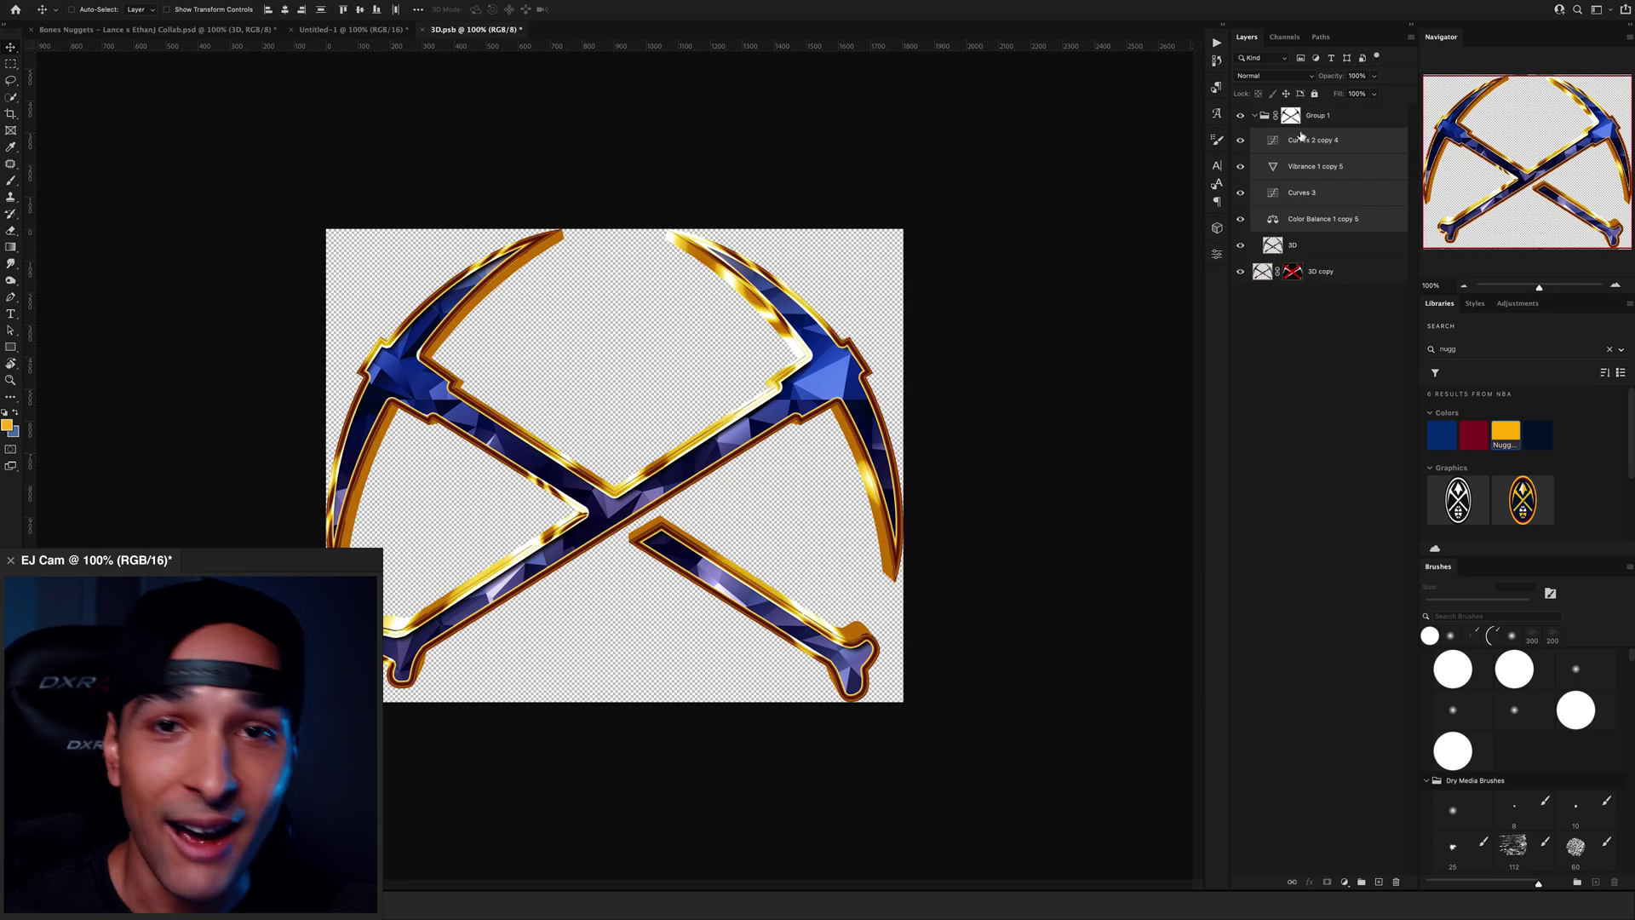
double_click(1318, 117)
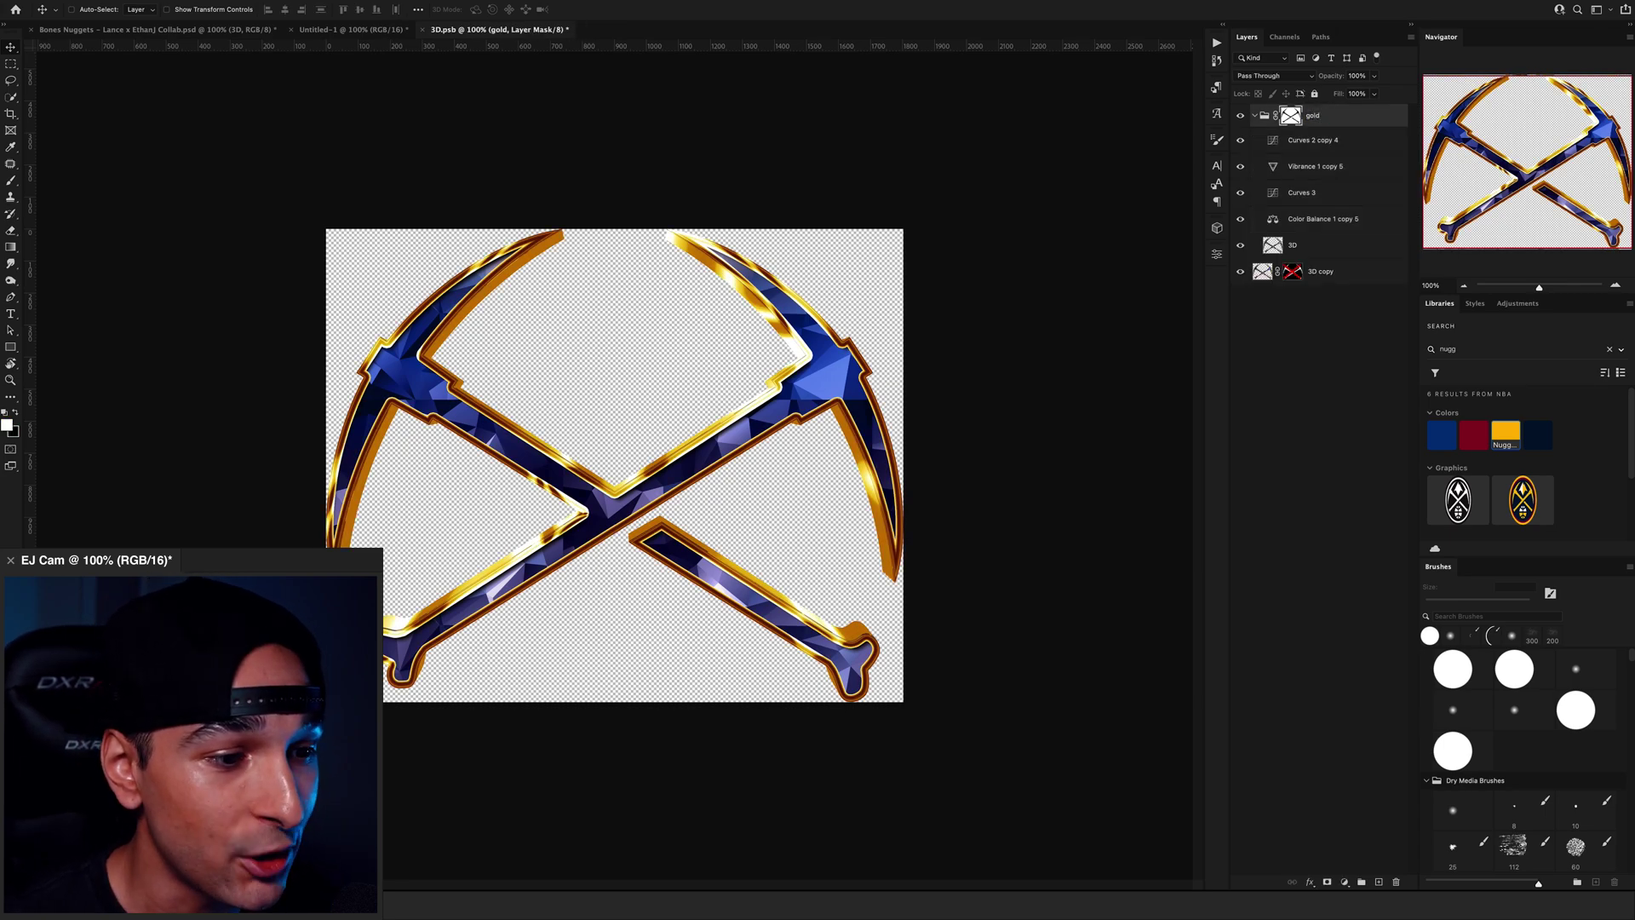
- Compare the pickaxes with and without the gold group's adjustments
left_click(1241, 118)
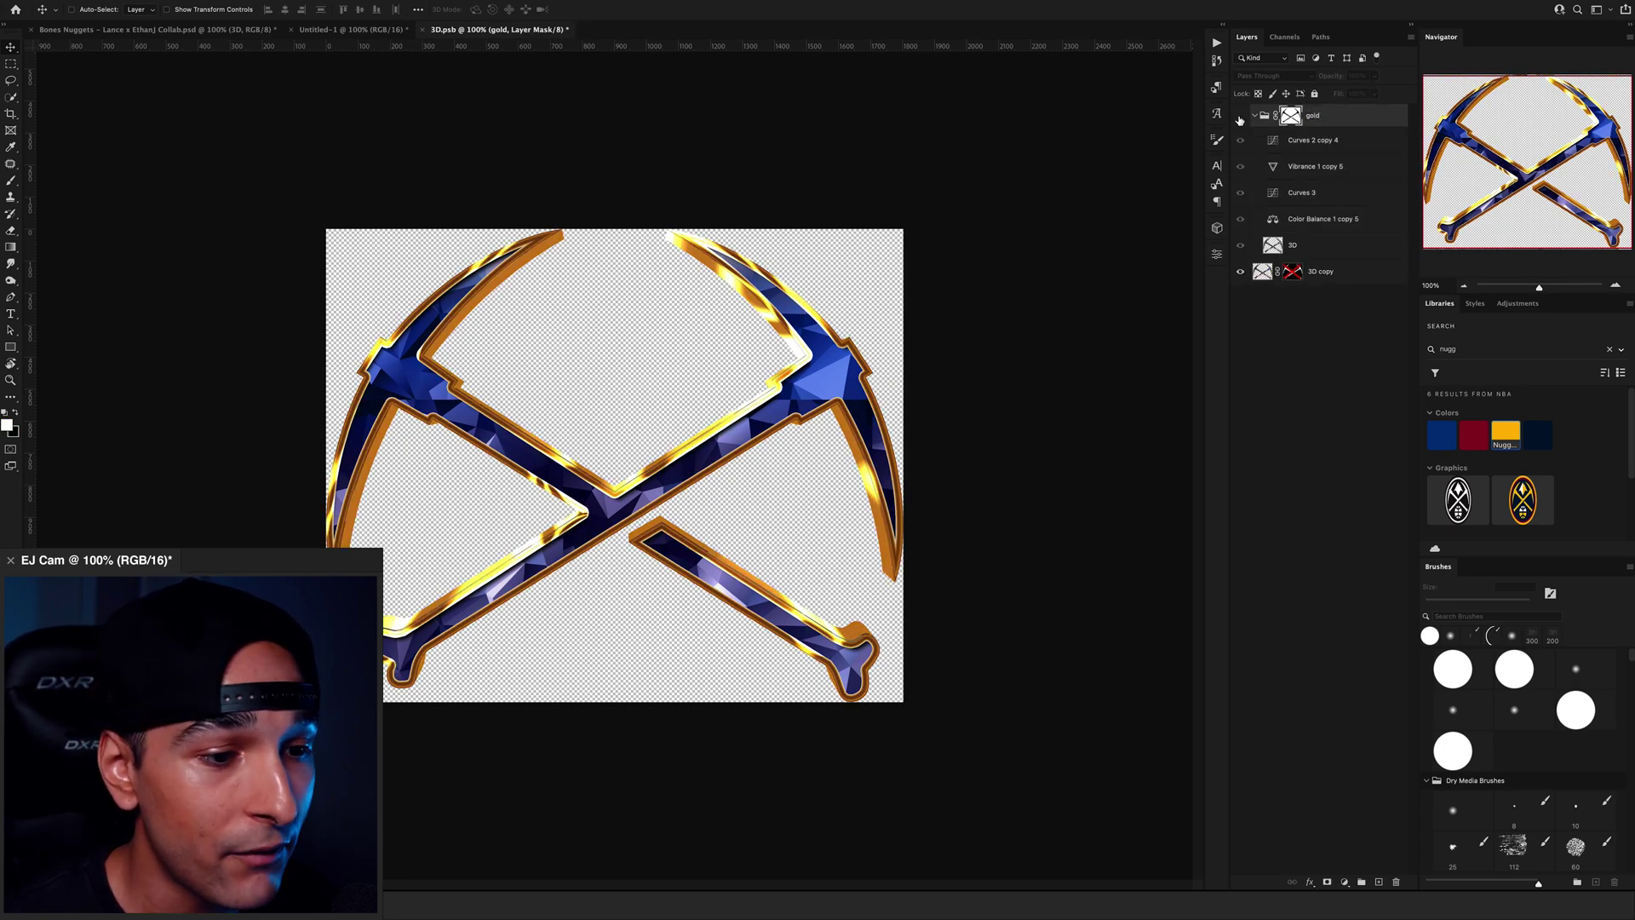
left_click(1241, 119)
left_click(1240, 116)
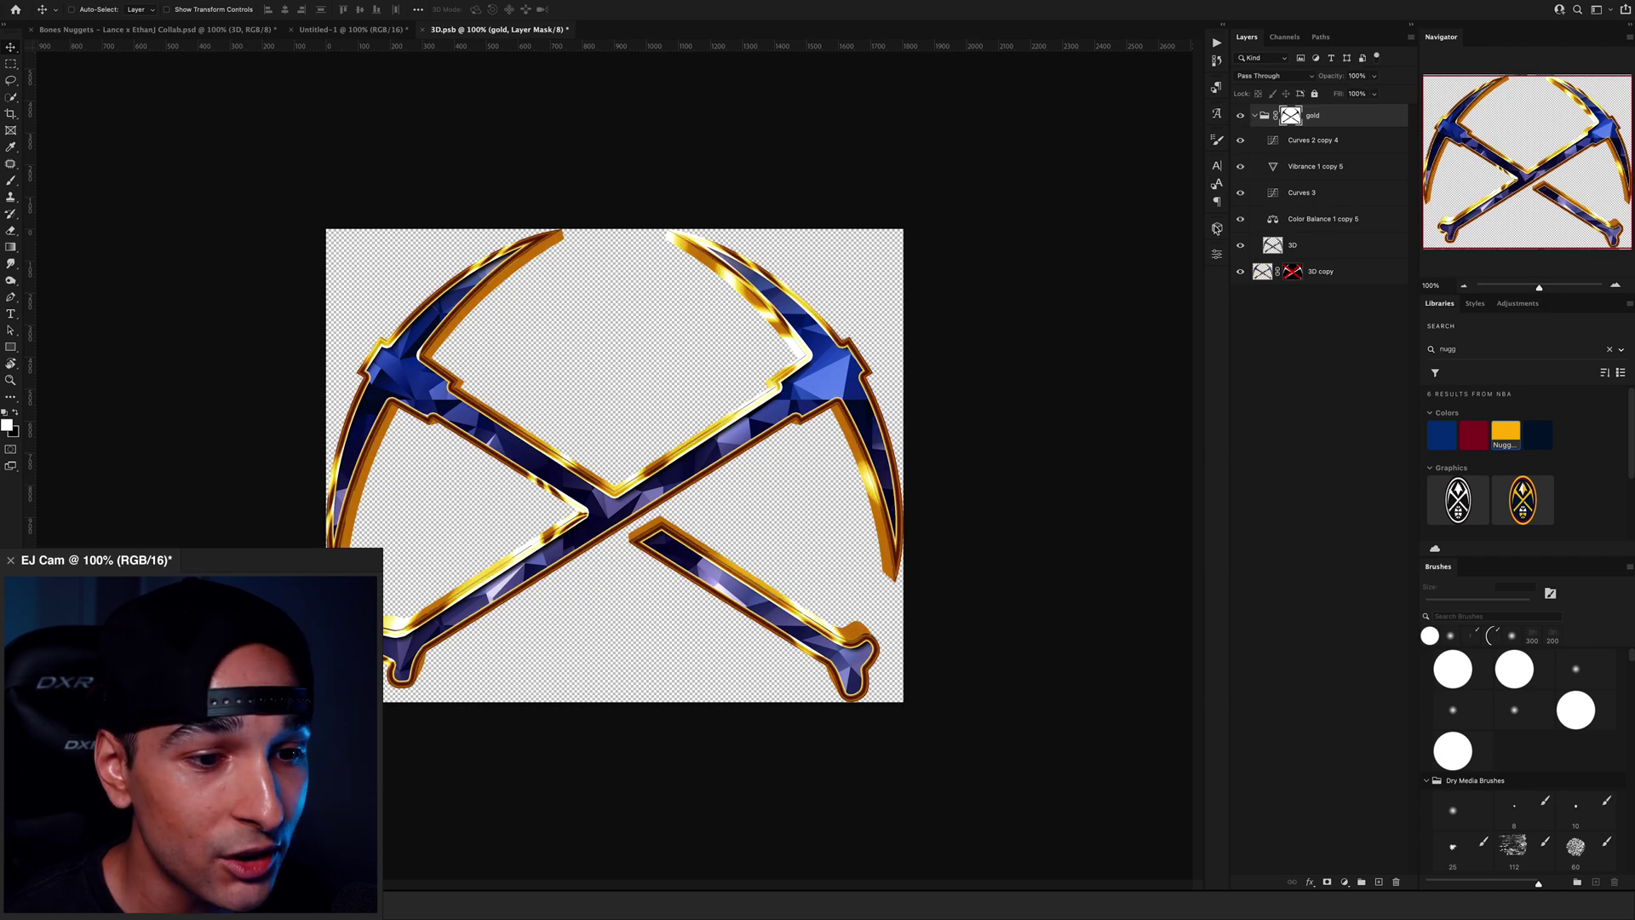
- Duplicate the 3D layer inside the gold group twice
left_click(1328, 246)
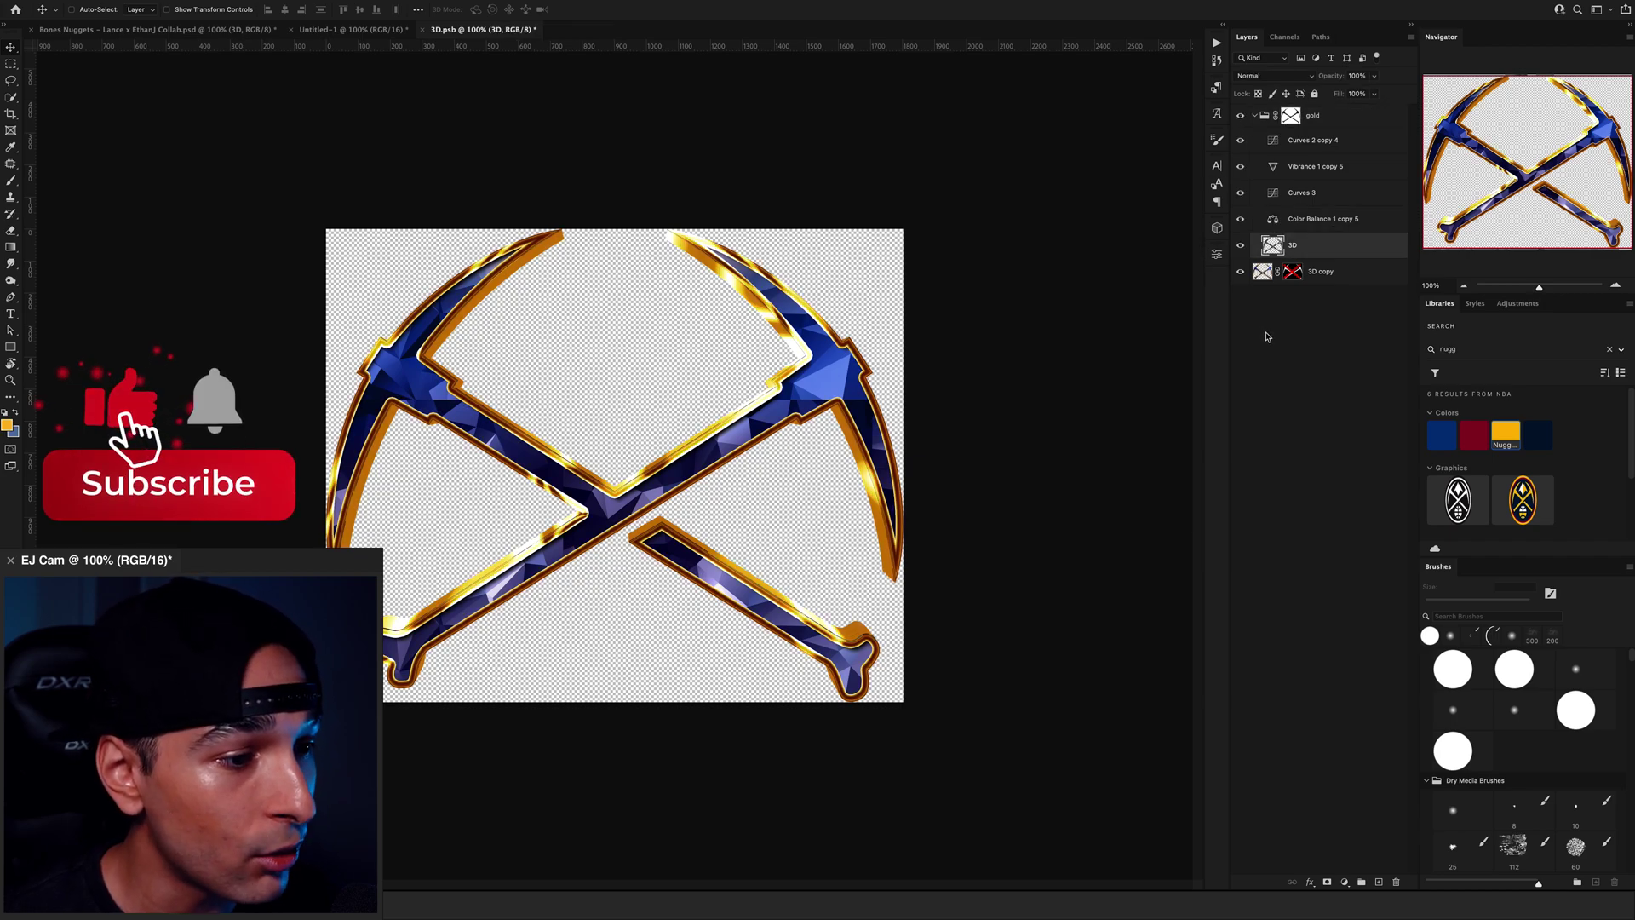
key("ctrl+j")
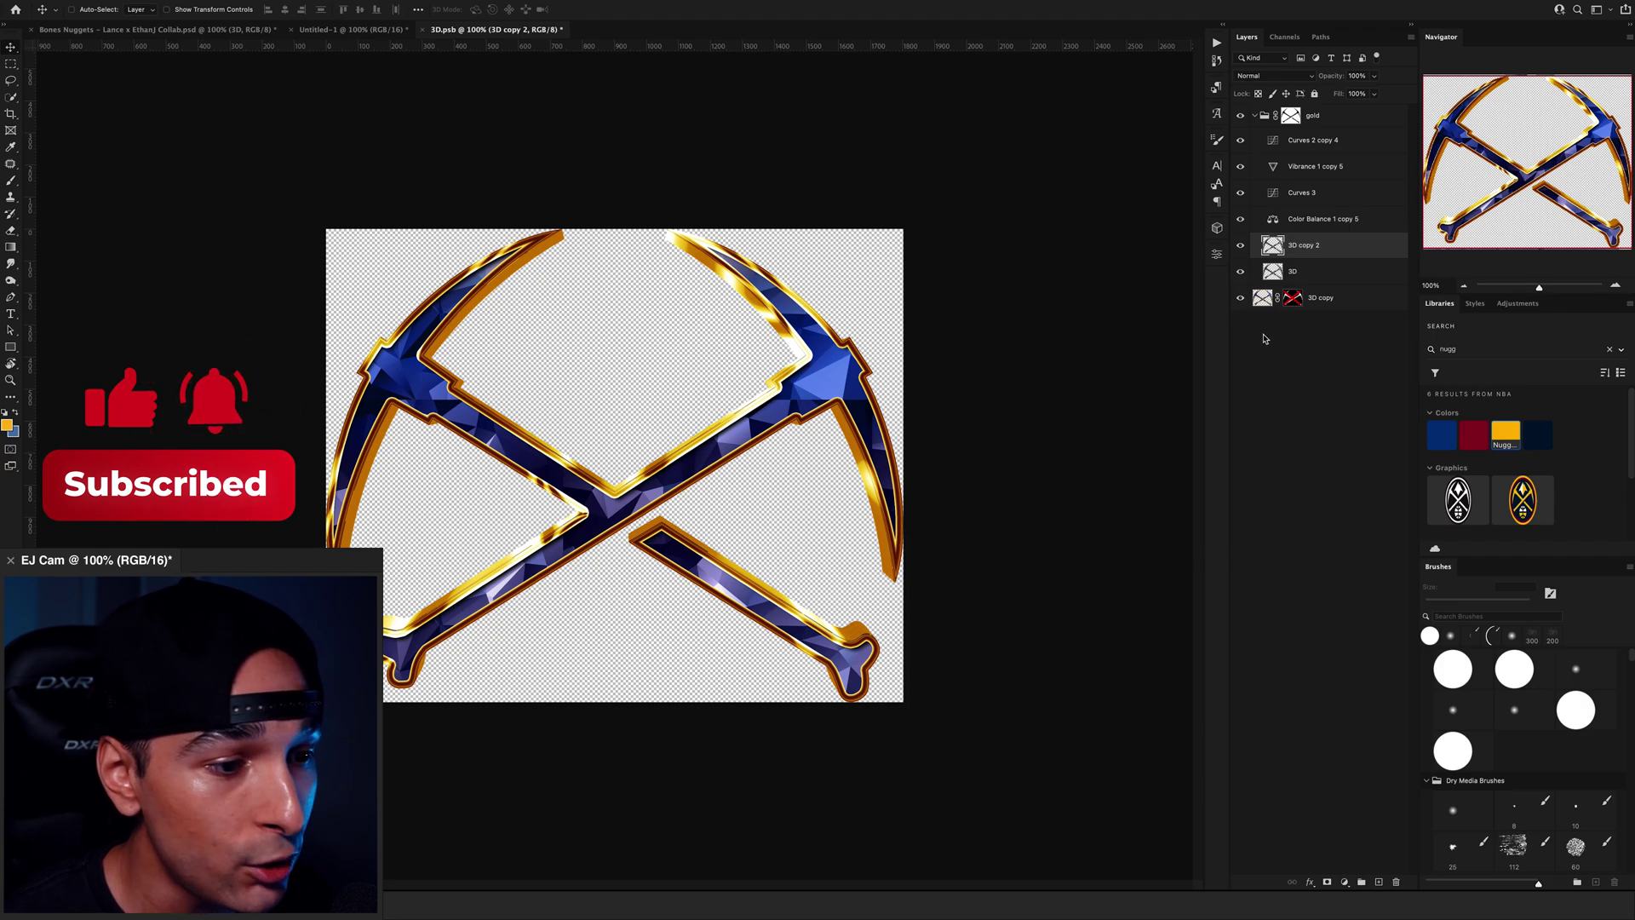
key("ctrl+j")
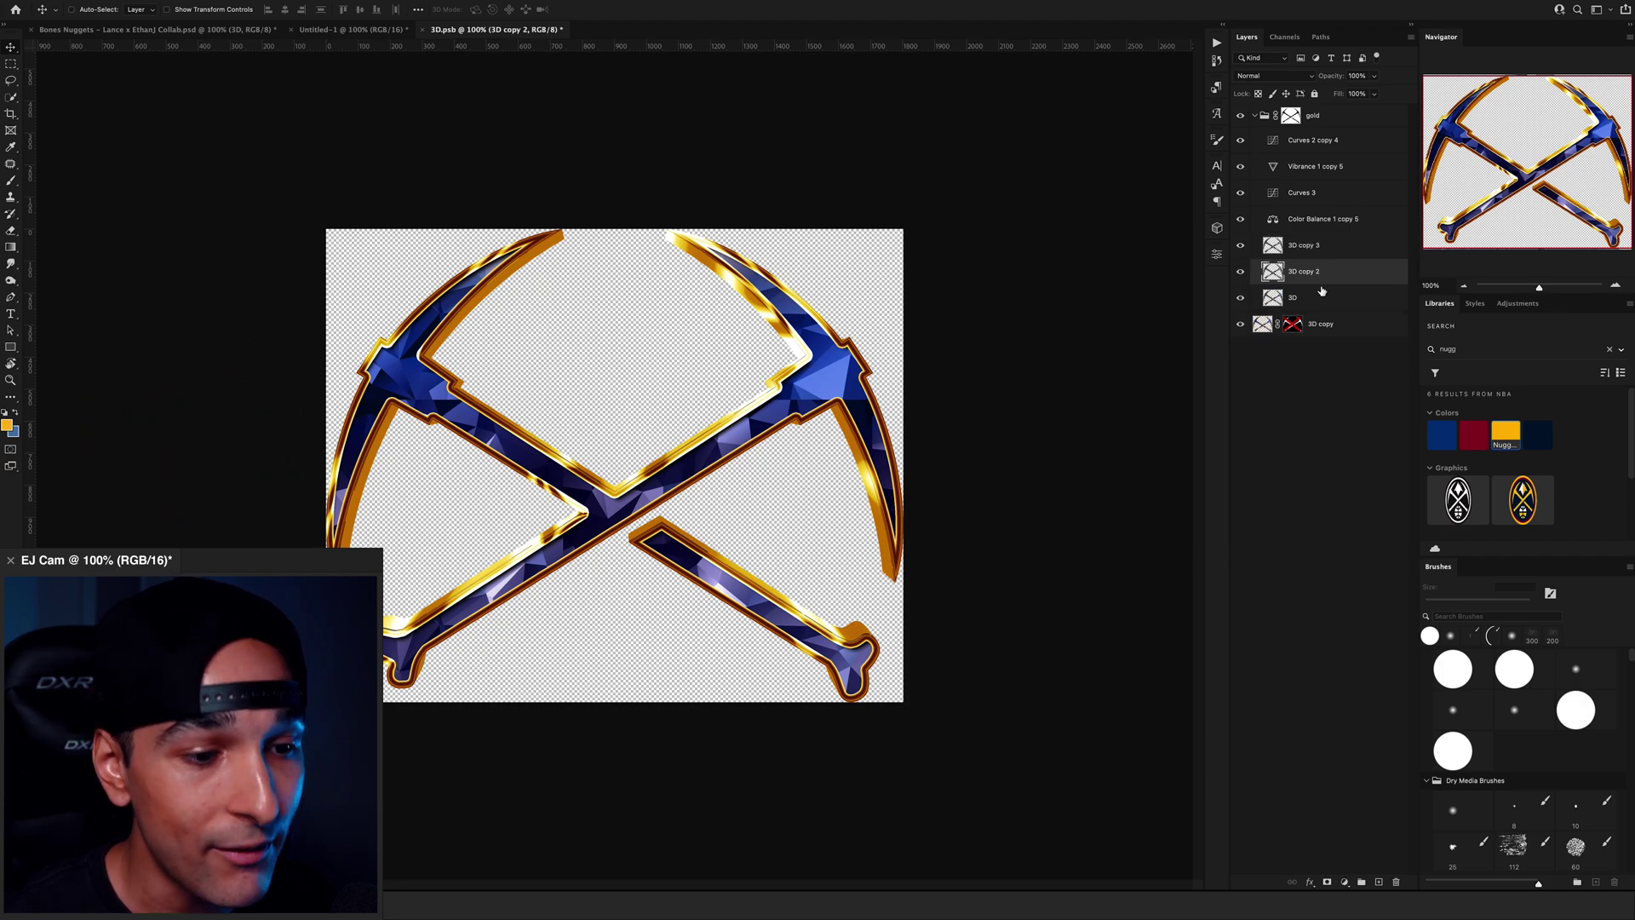
- Hide the original 3D layer in the gold group and set 3D copy 3's blend mode to Difference
left_click(1300, 291)
left_click(1302, 245)
left_click(1273, 76)
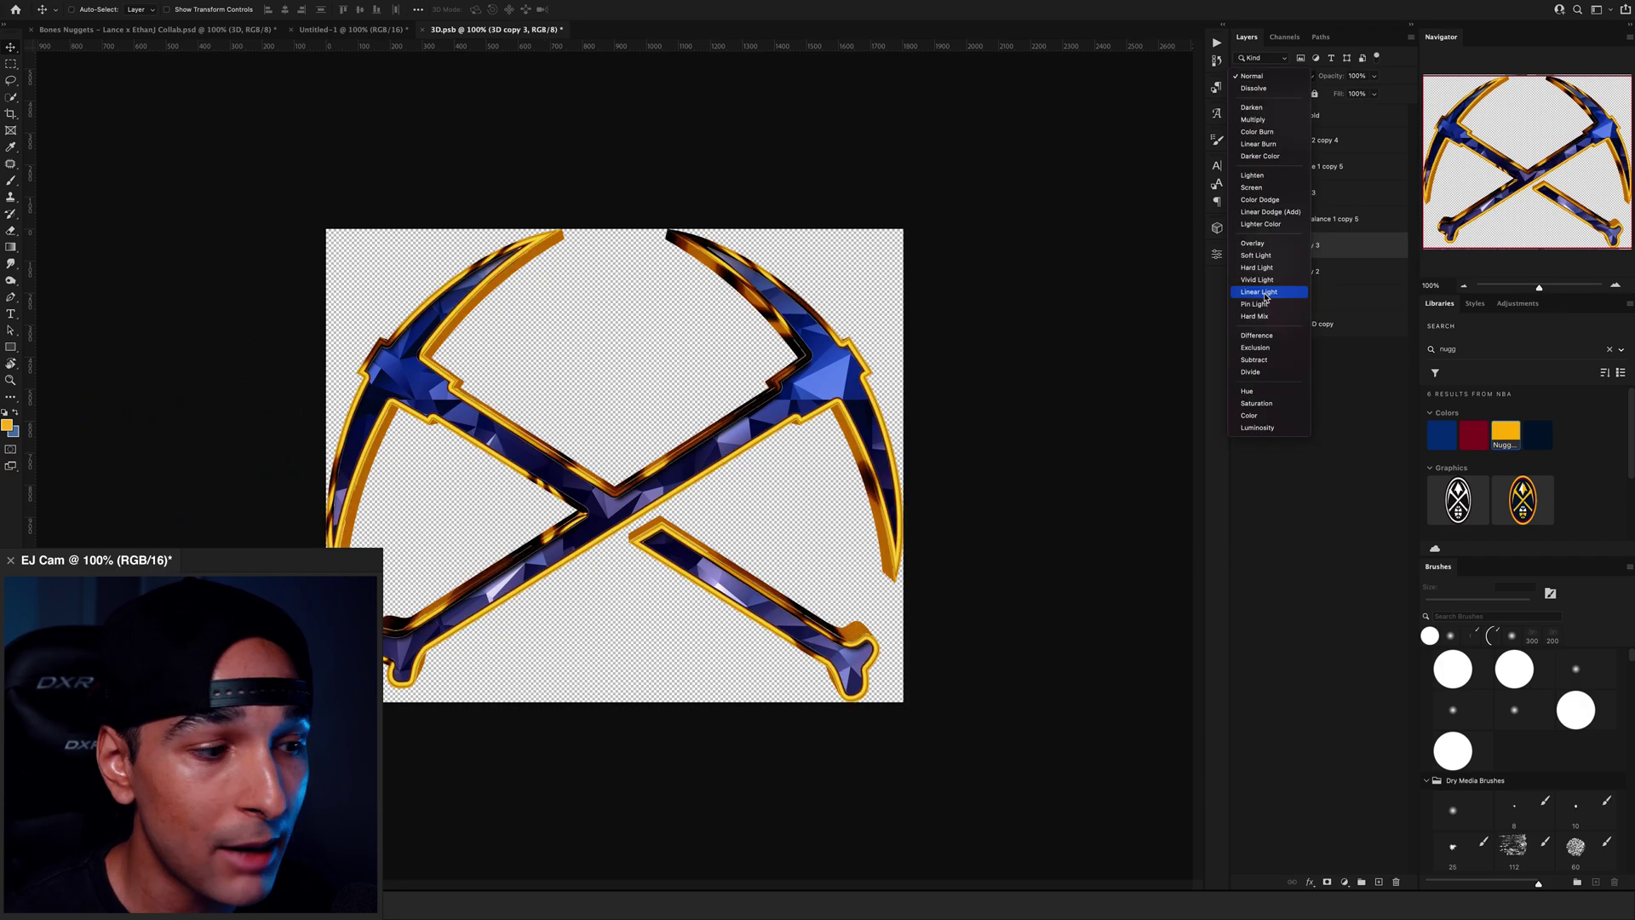
left_click(1294, 332)
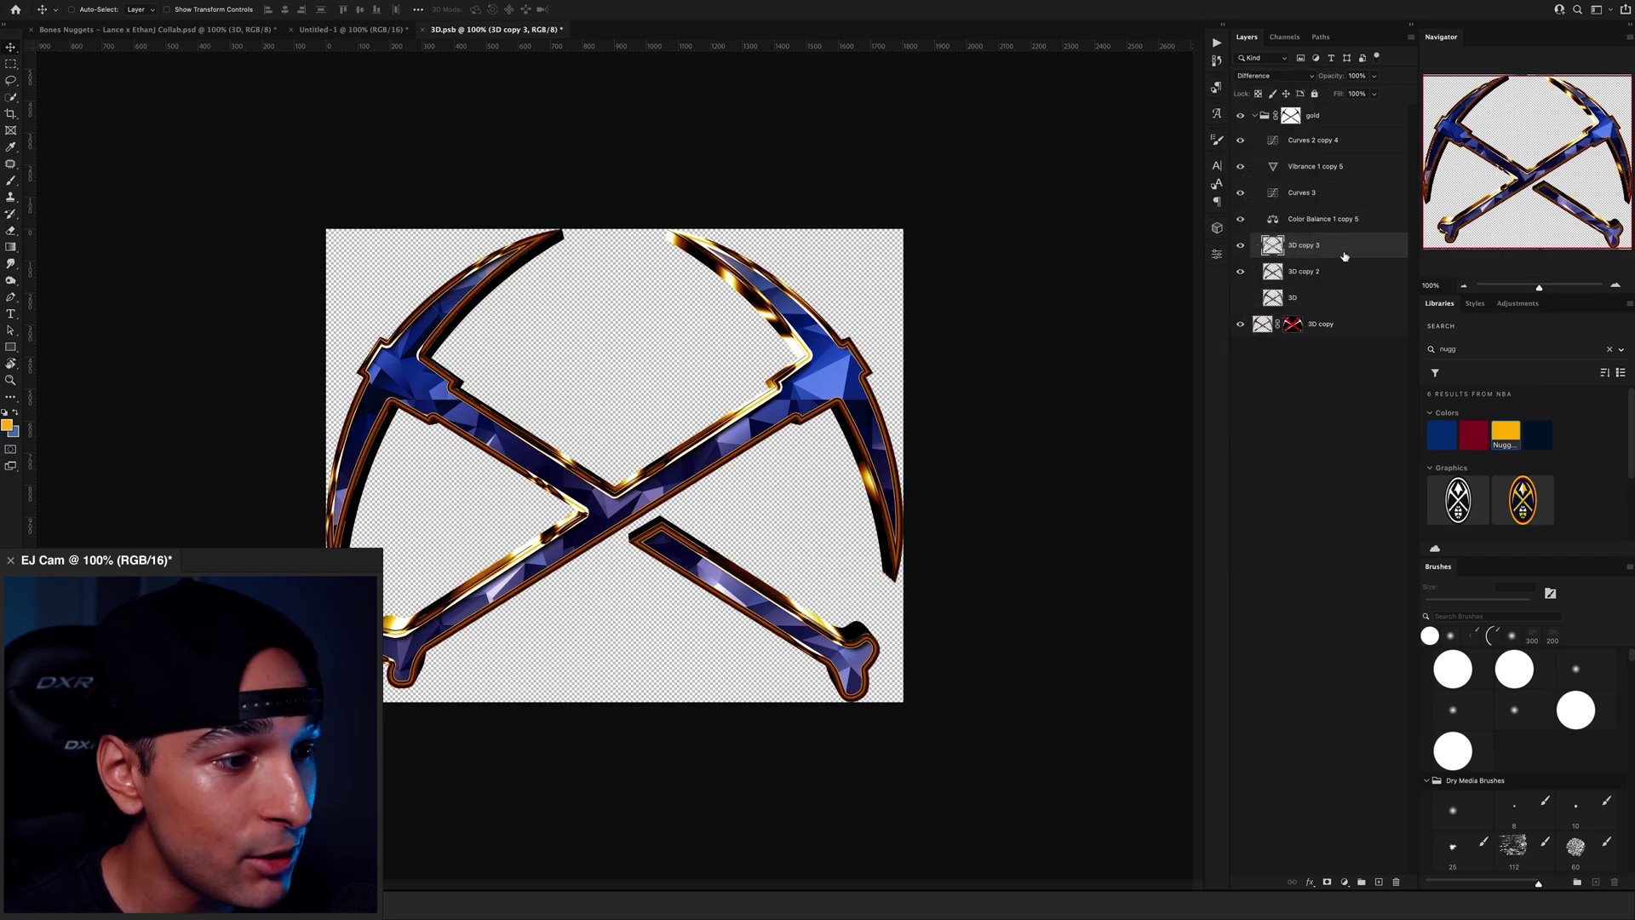
- Merge 3D copy 3 and 3D copy 2 into a single layer
left_click(1358, 276, "shift")
right_click(1347, 277)
left_click(1378, 688)
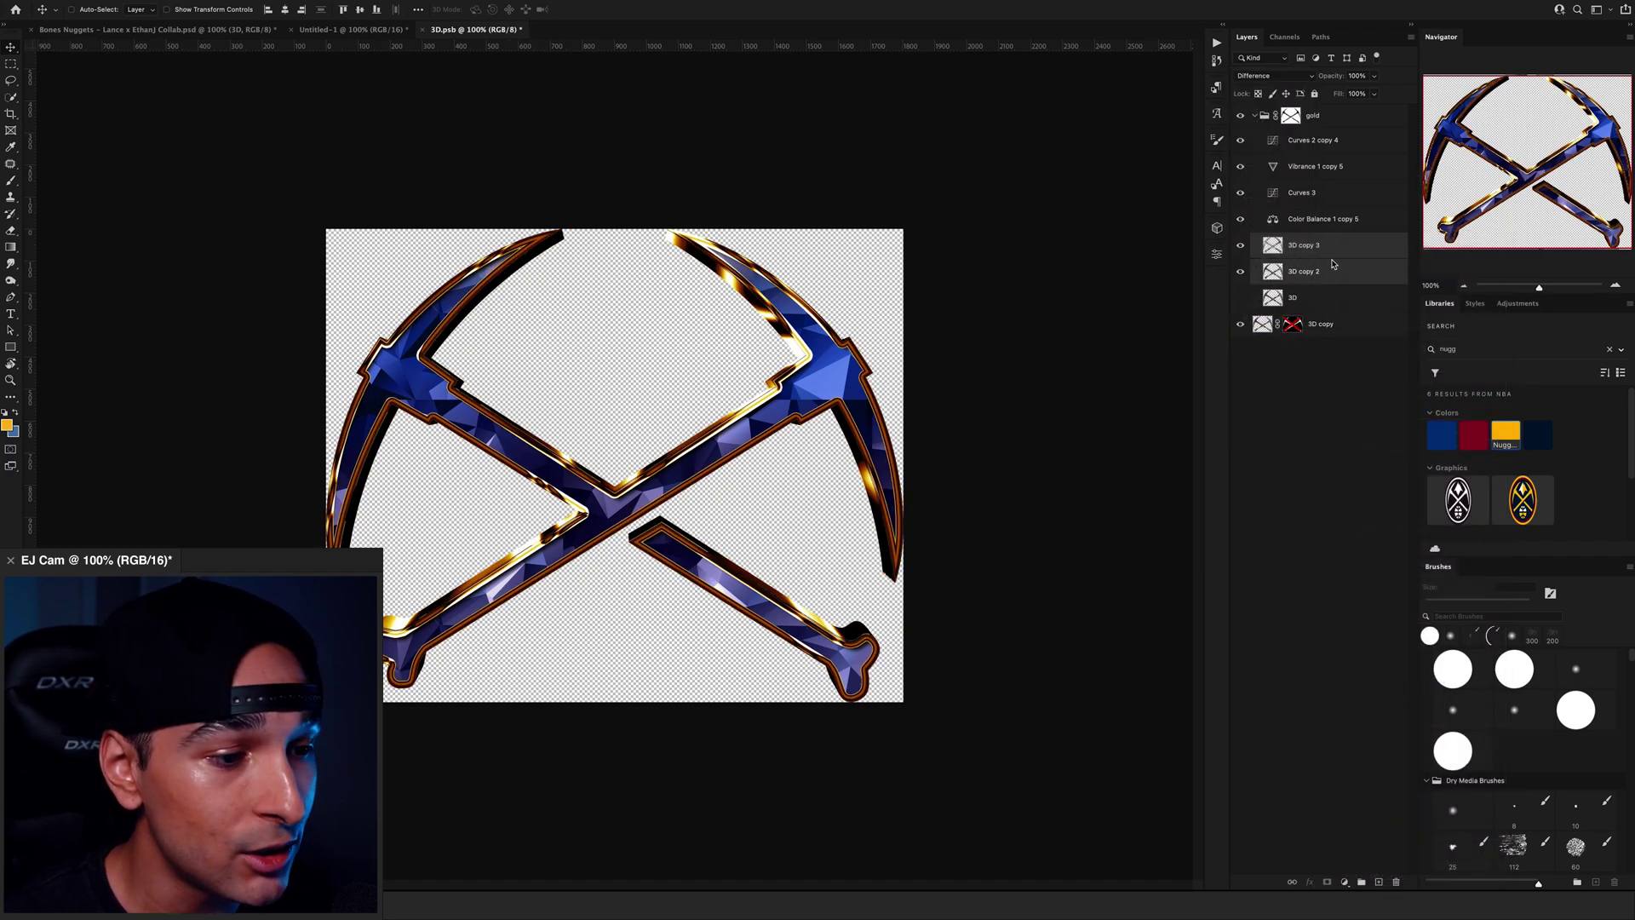
- Set the blend mode of the merged 3D copy 3 layer to Overlay
left_click(1241, 248)
left_click(1273, 76)
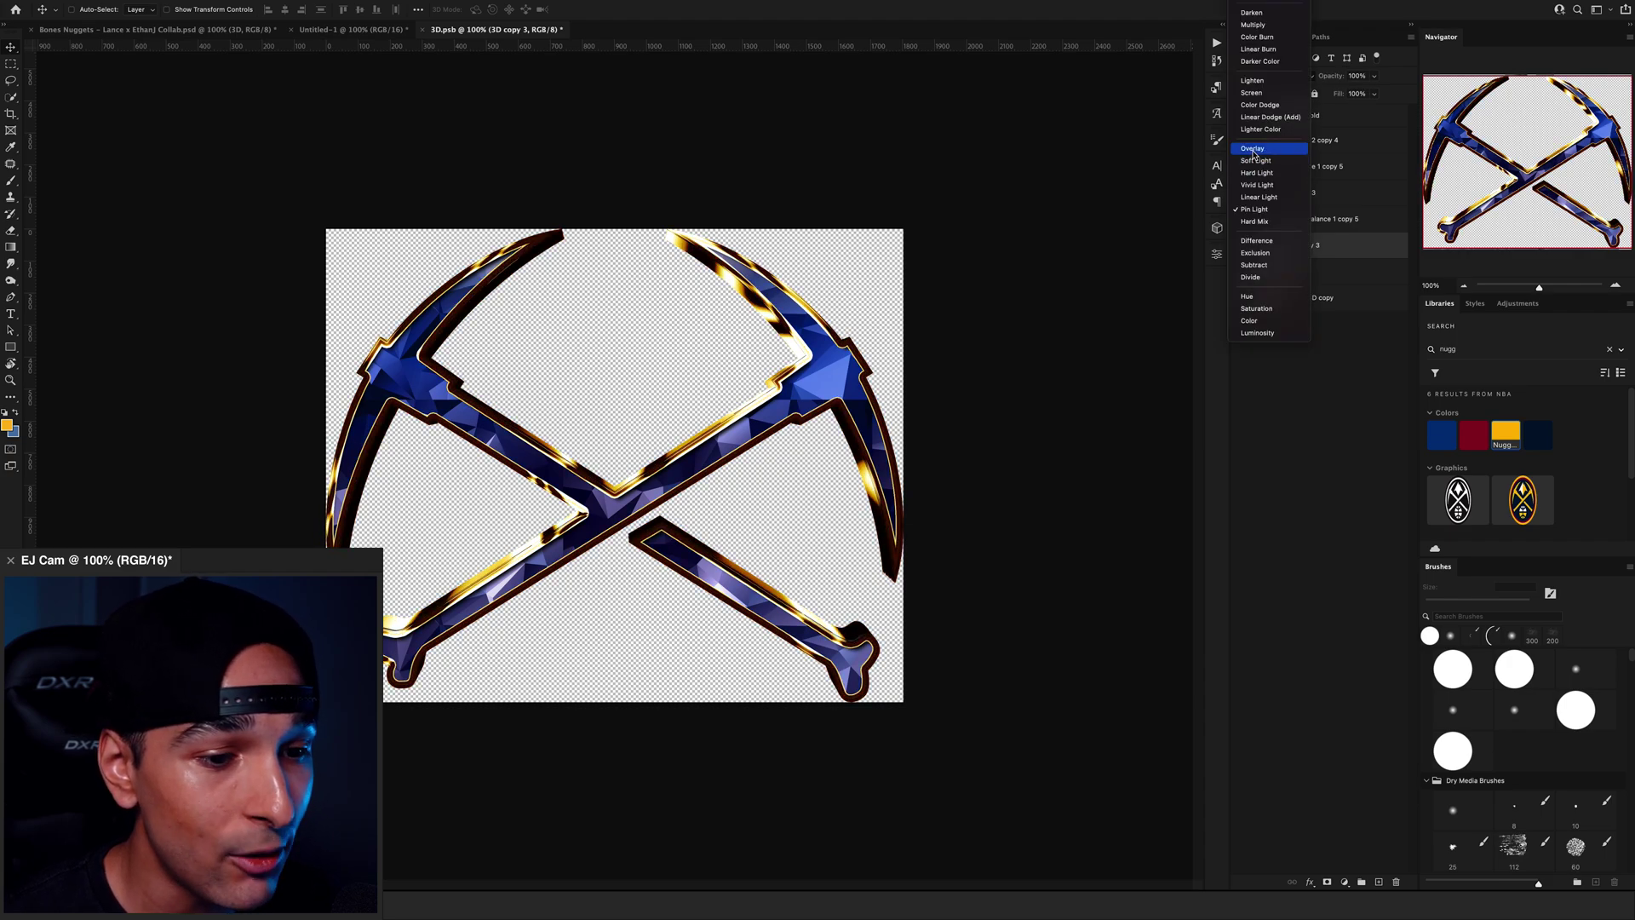
left_click(1253, 149)
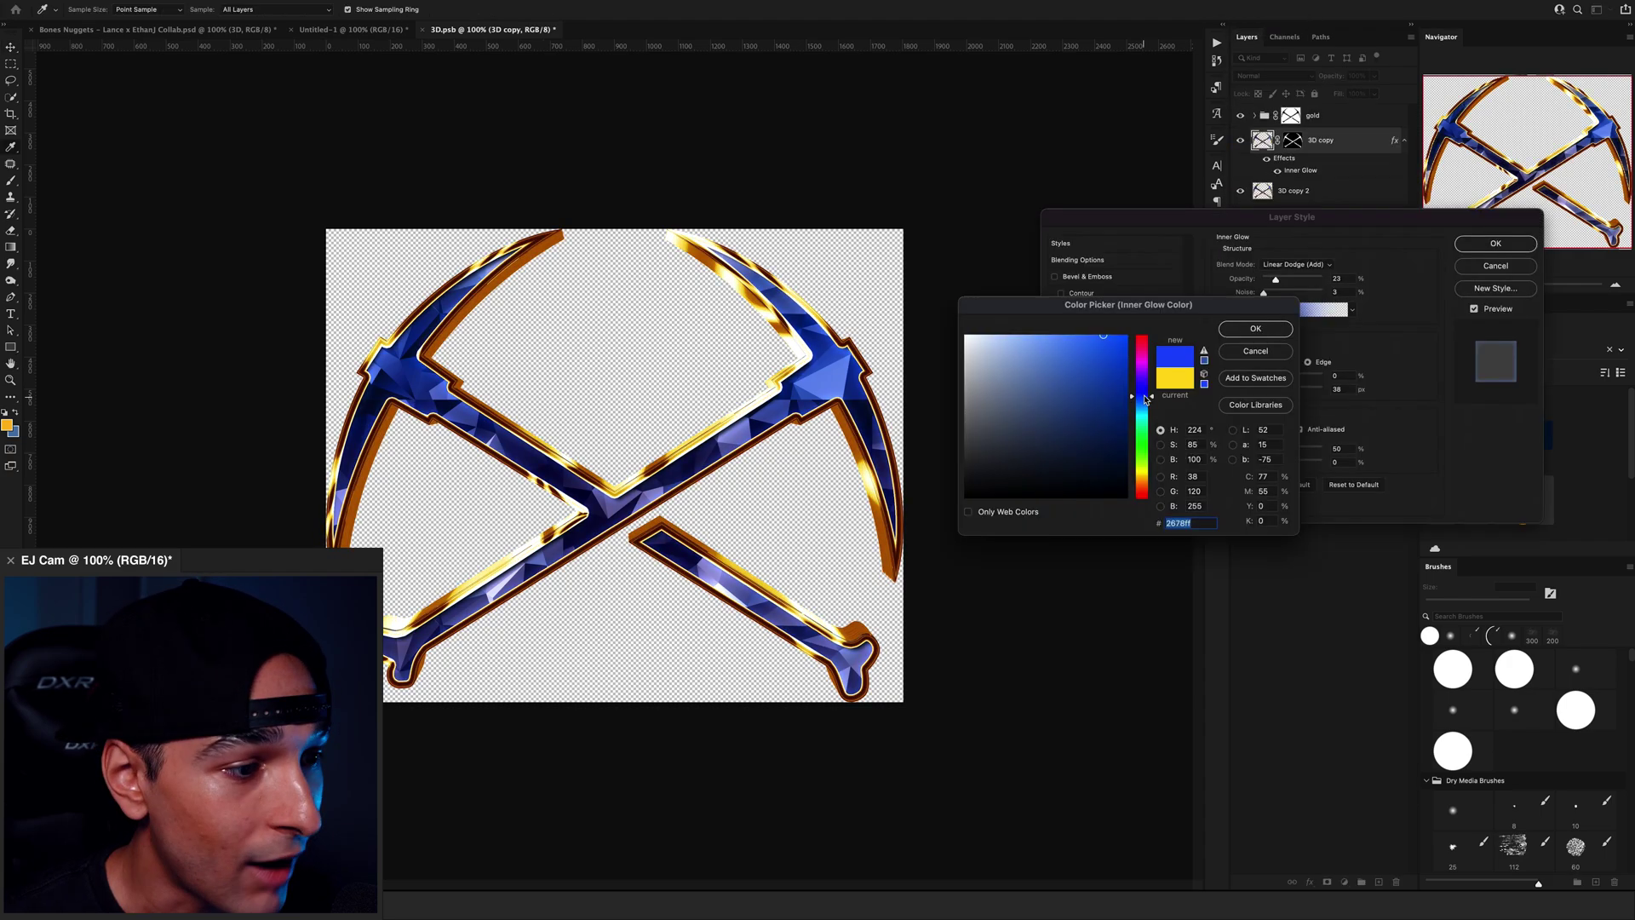
- Set the 3D copy layer's Inner Glow color to light blue 26a1ff and increase the glow's opacity
left_click_drag(1146, 407, 1147, 406)
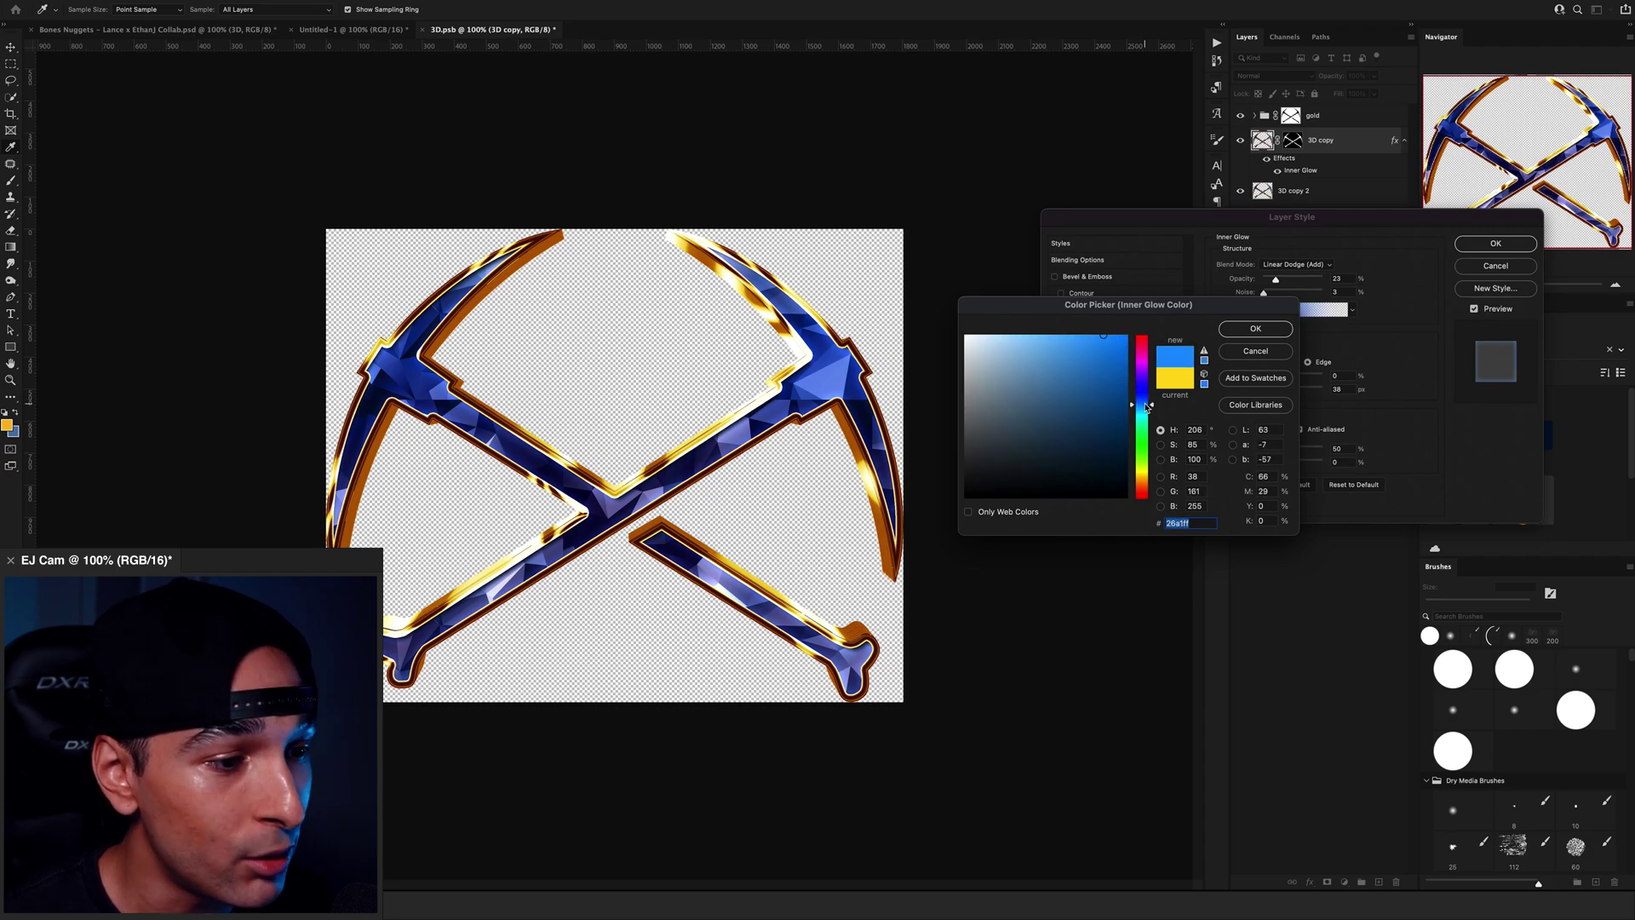
left_click(1257, 329)
left_click_drag(1275, 279, 1289, 279)
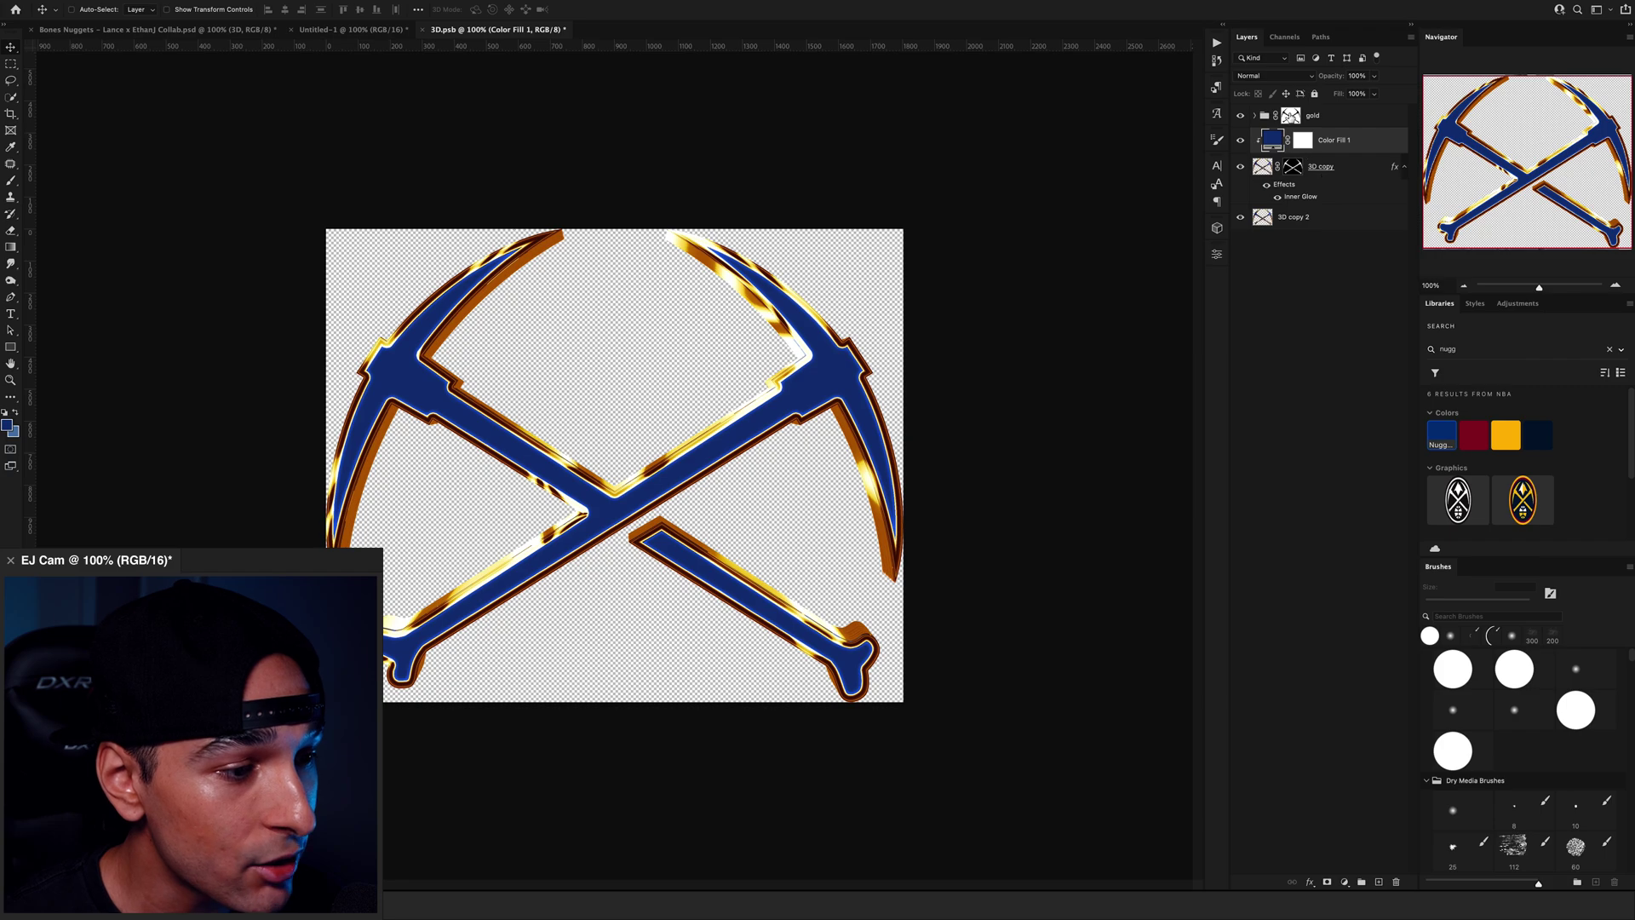
- Set Color Fill 1's blend mode to Color Dodge and pick a different blue for the fill
left_click(1273, 76)
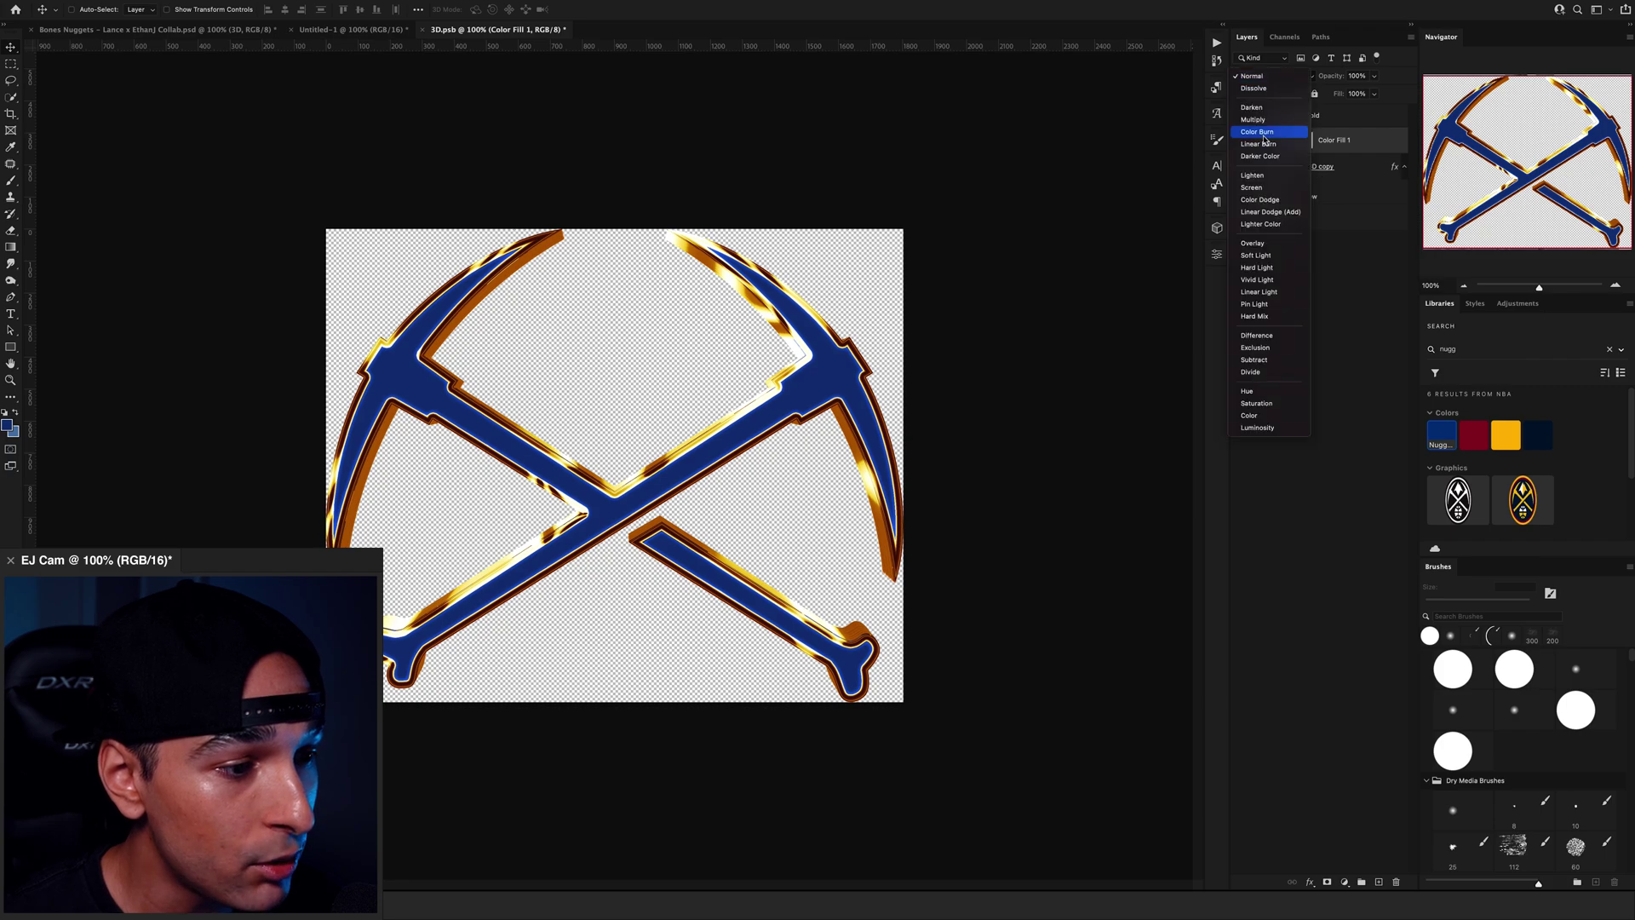
left_click(1264, 201)
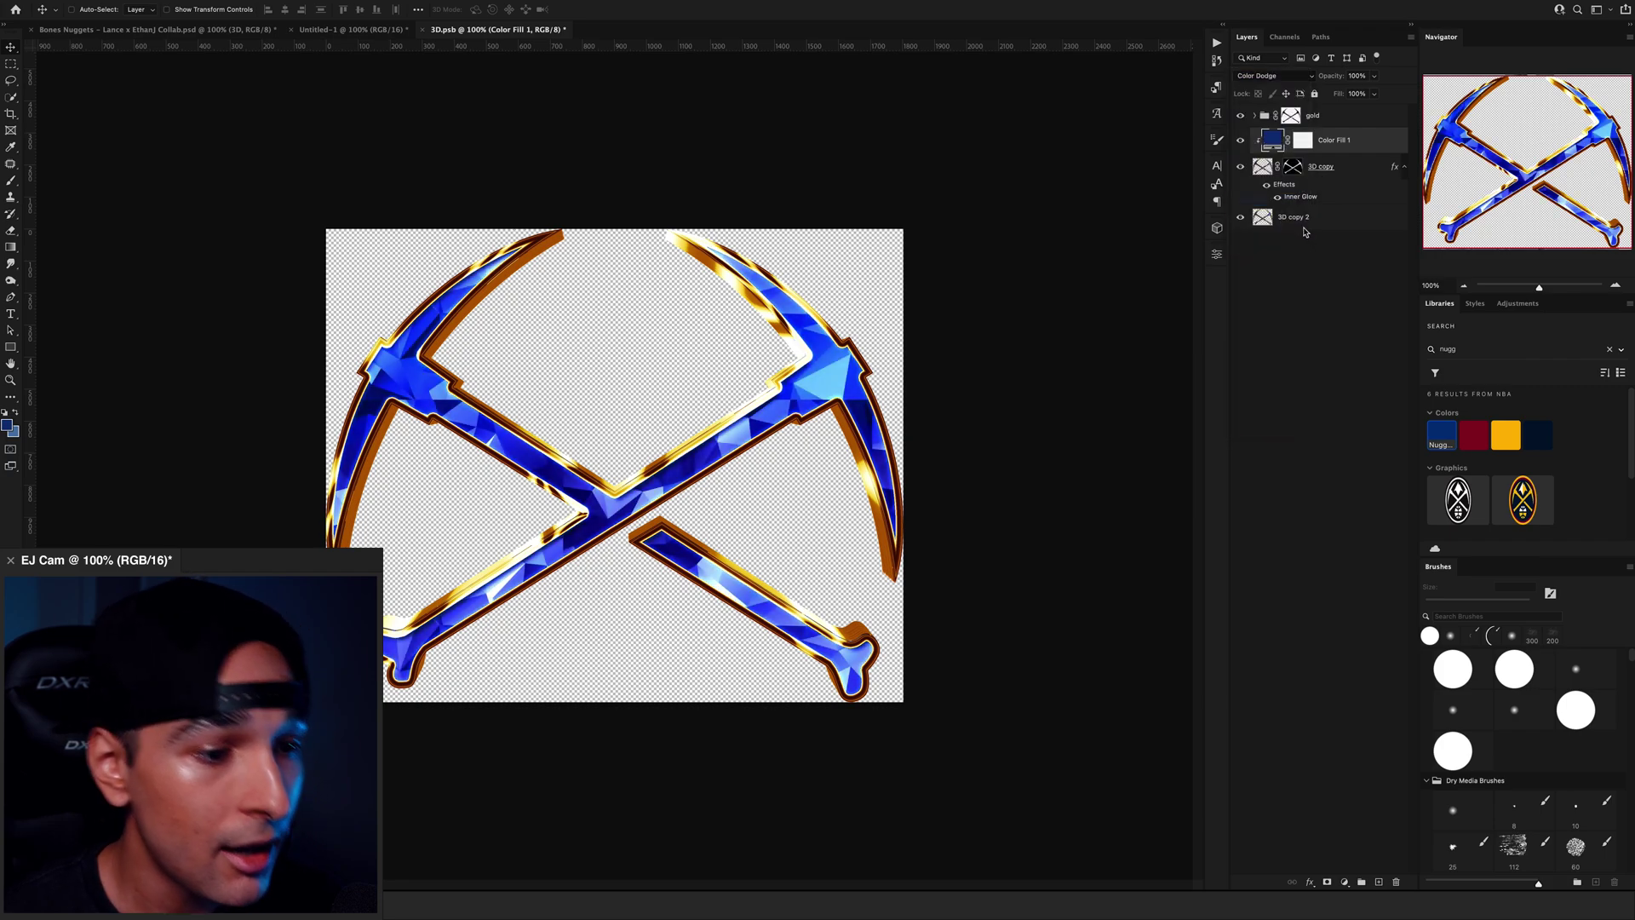
double_click(1274, 141)
left_click(1105, 376)
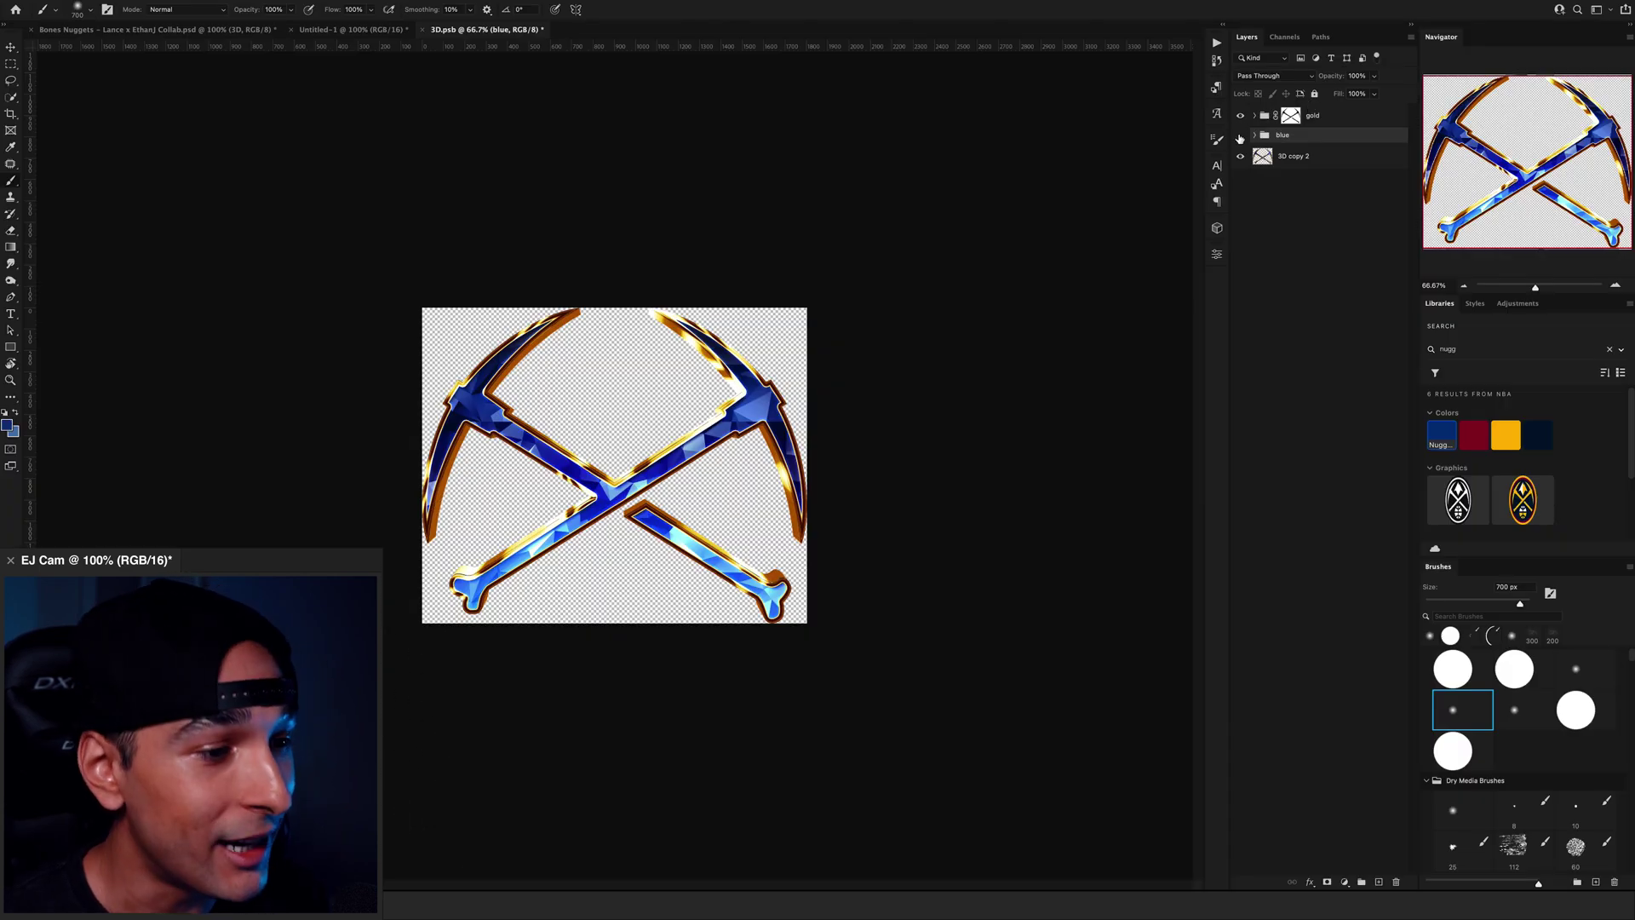
- Compare the pickaxes with the gold and blue groups hidden and shown
left_click_drag(1240, 138, 1245, 119)
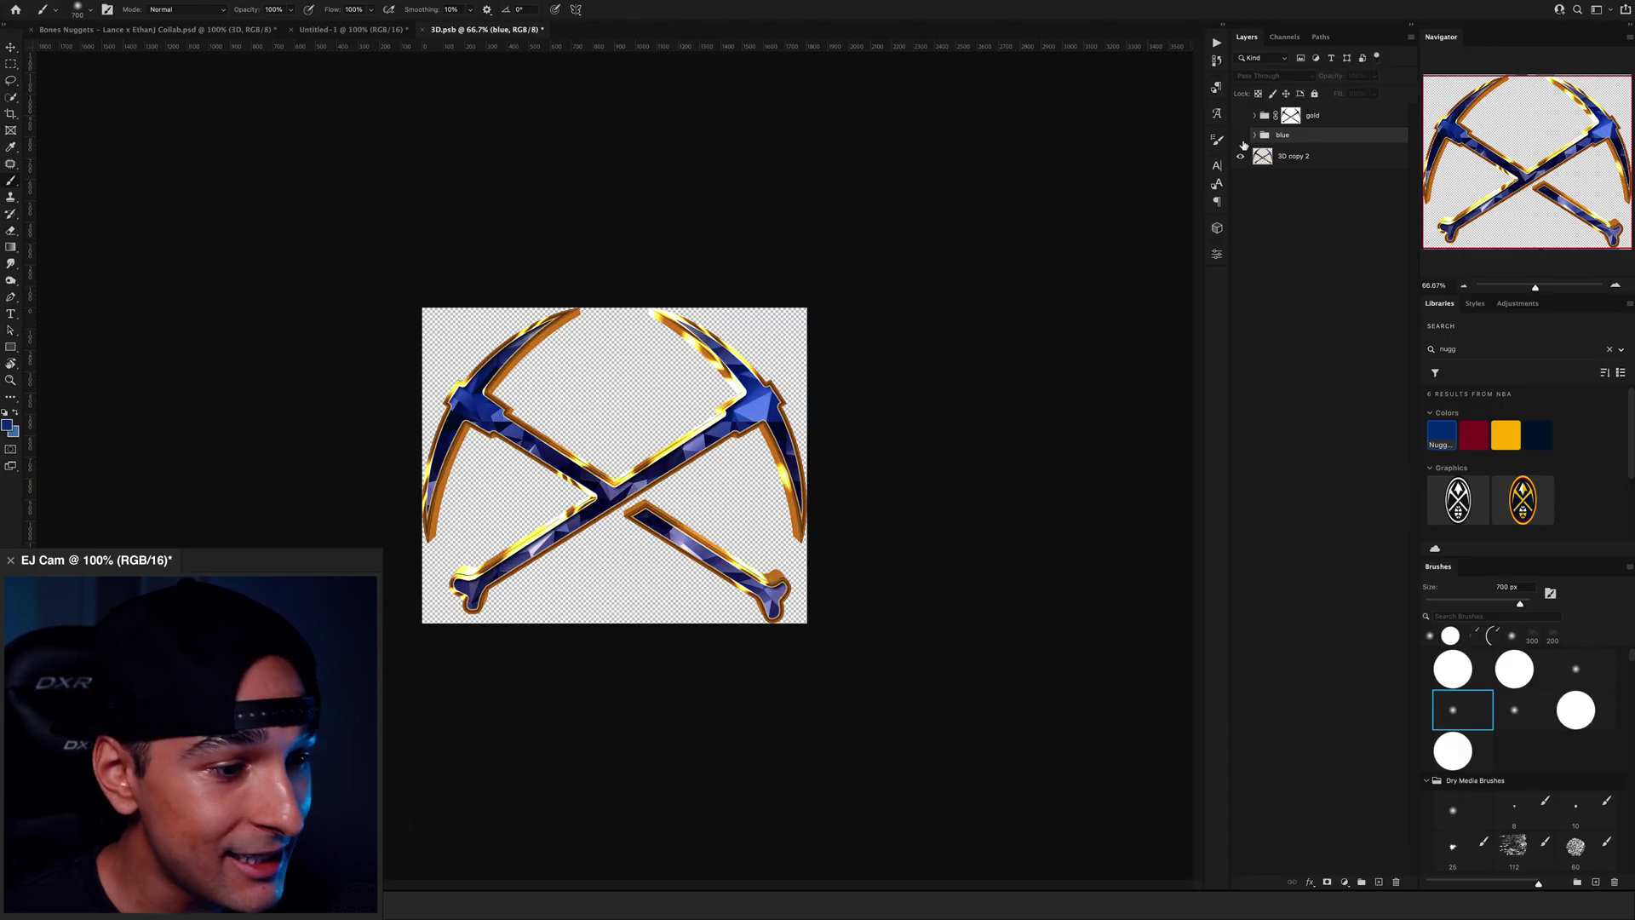
left_click(1241, 117)
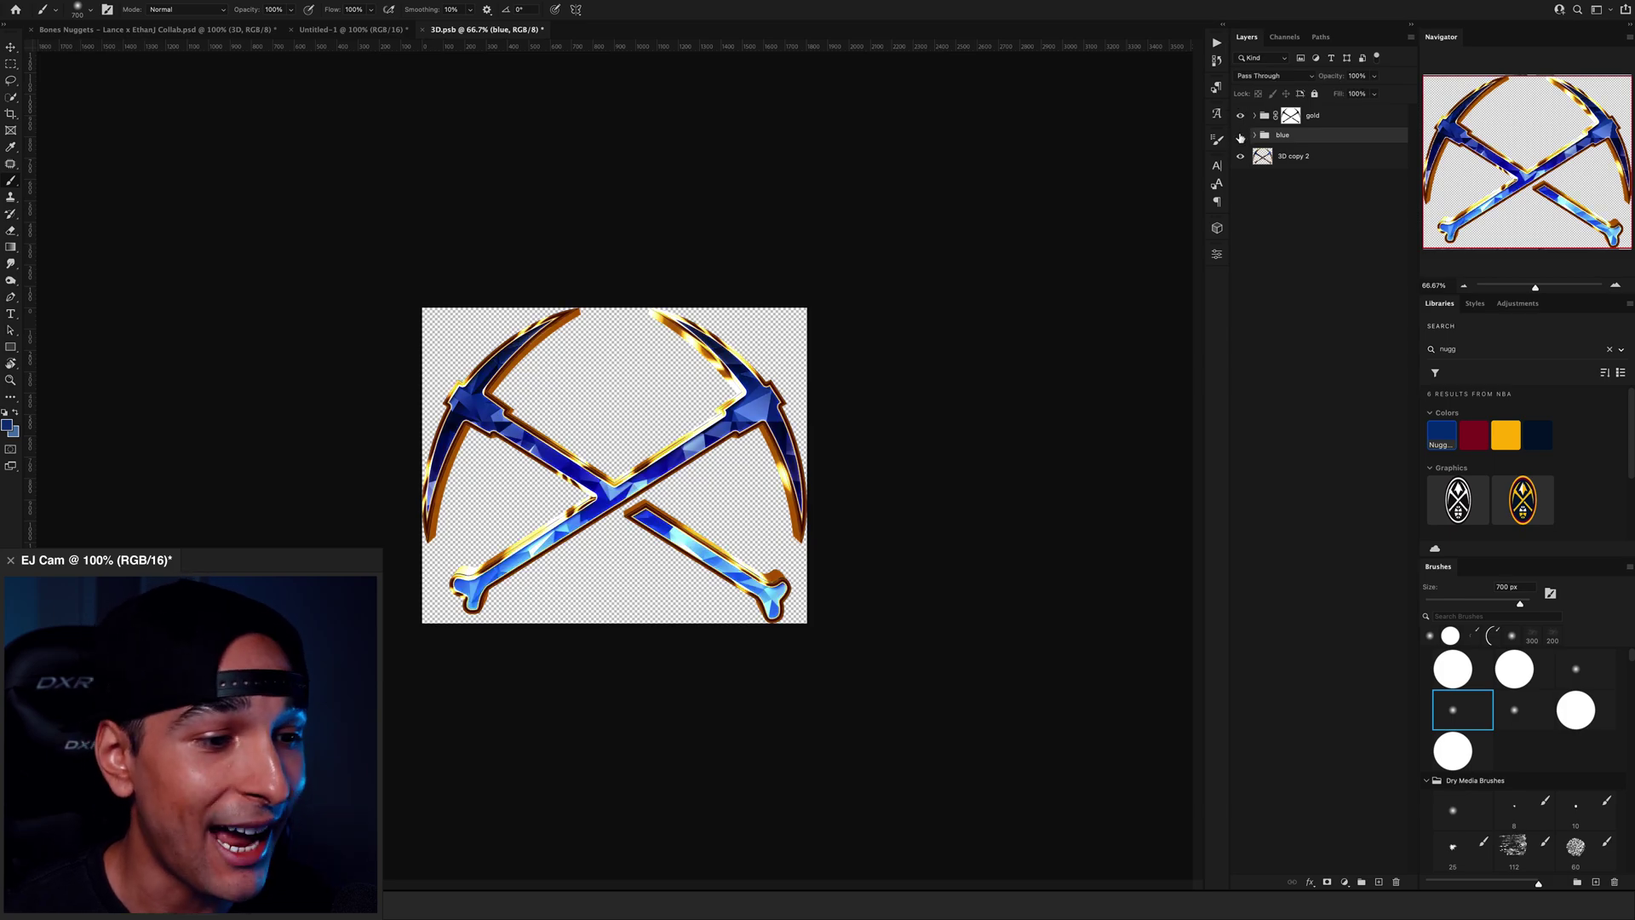
left_click_drag(1240, 137, 1246, 113)
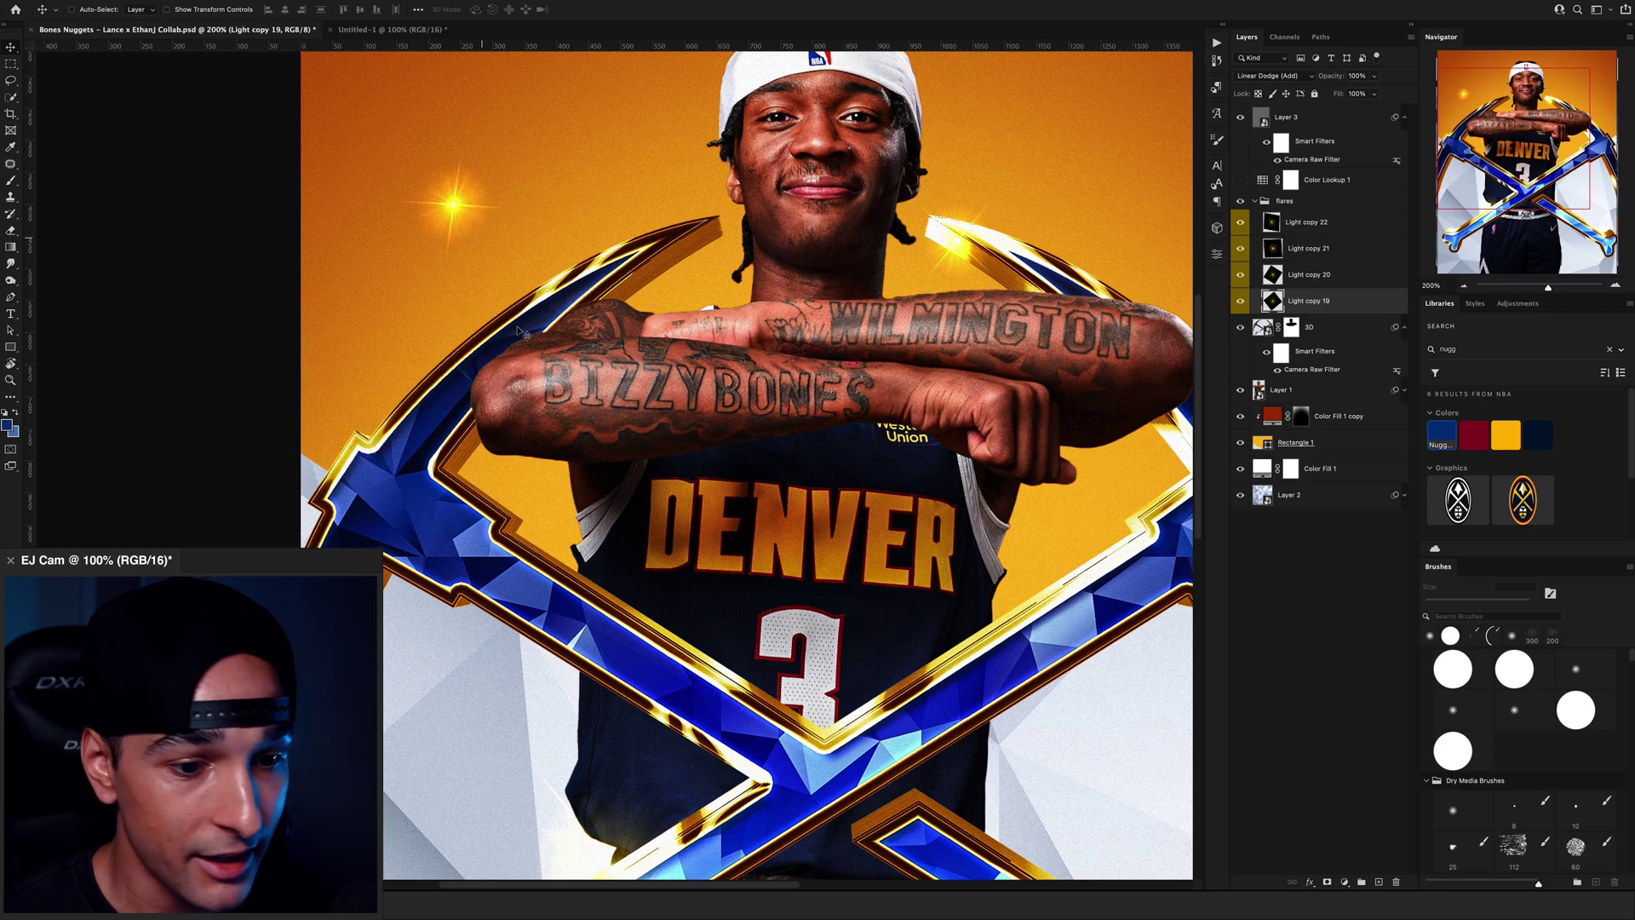
- Shrink the full-body player cutout to about 19%, place it in front of the crossed pickaxes, and open it in the Camera Raw filter
left_click(1404, 118)
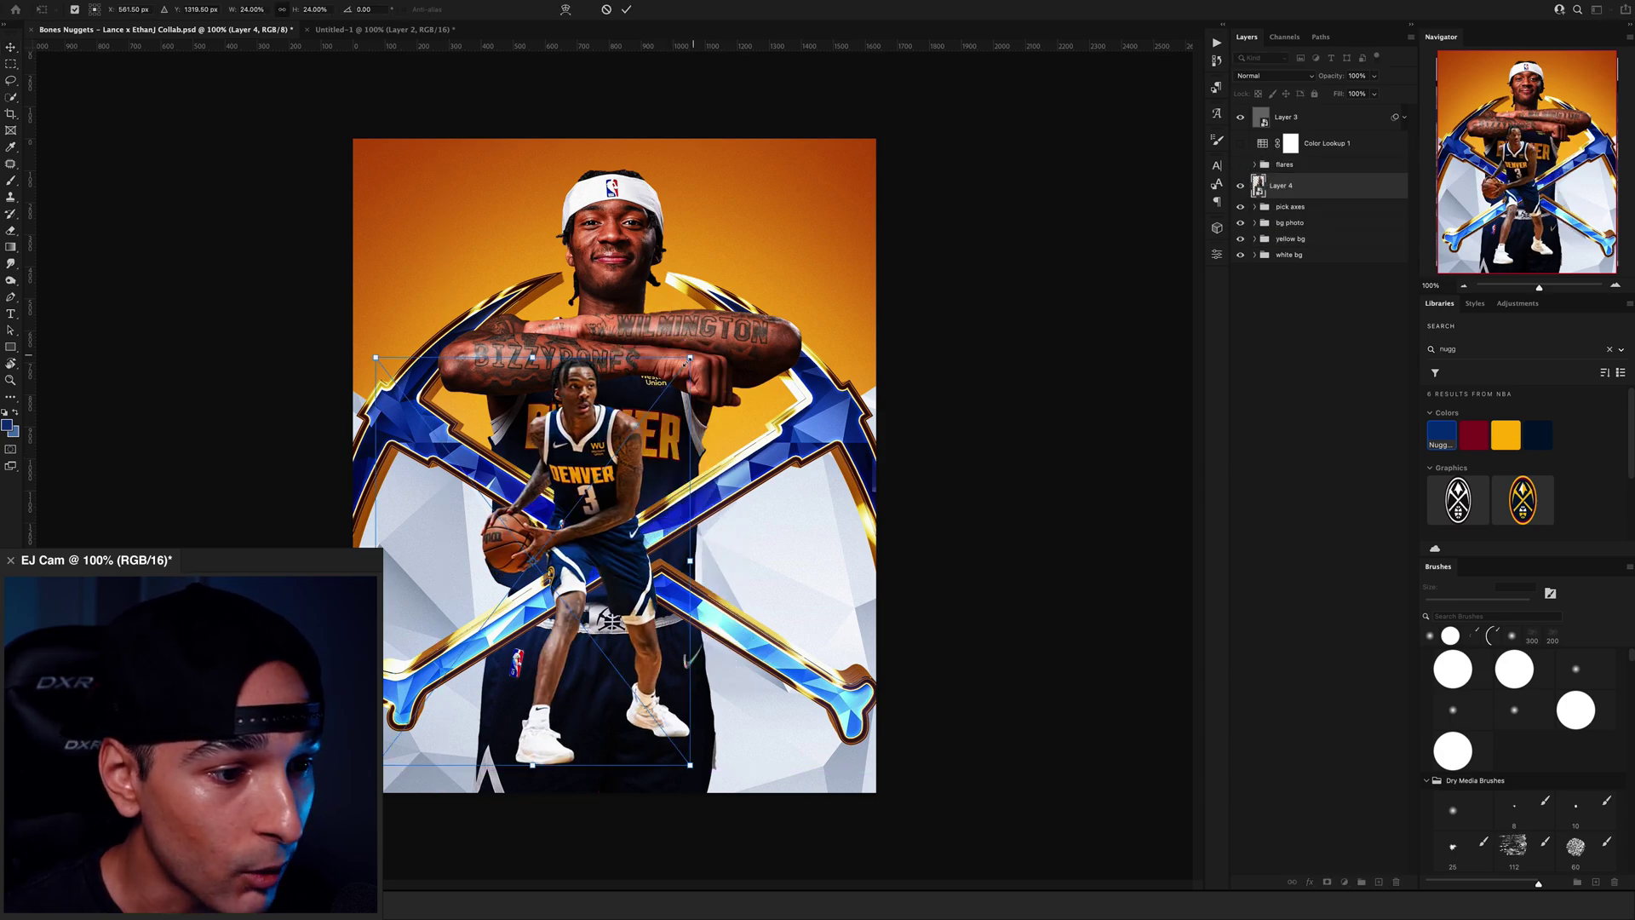
left_click_drag(686, 362, 650, 409)
left_click_drag(617, 488, 647, 528)
left_click_drag(678, 448, 688, 436)
left_click_drag(651, 497, 649, 493)
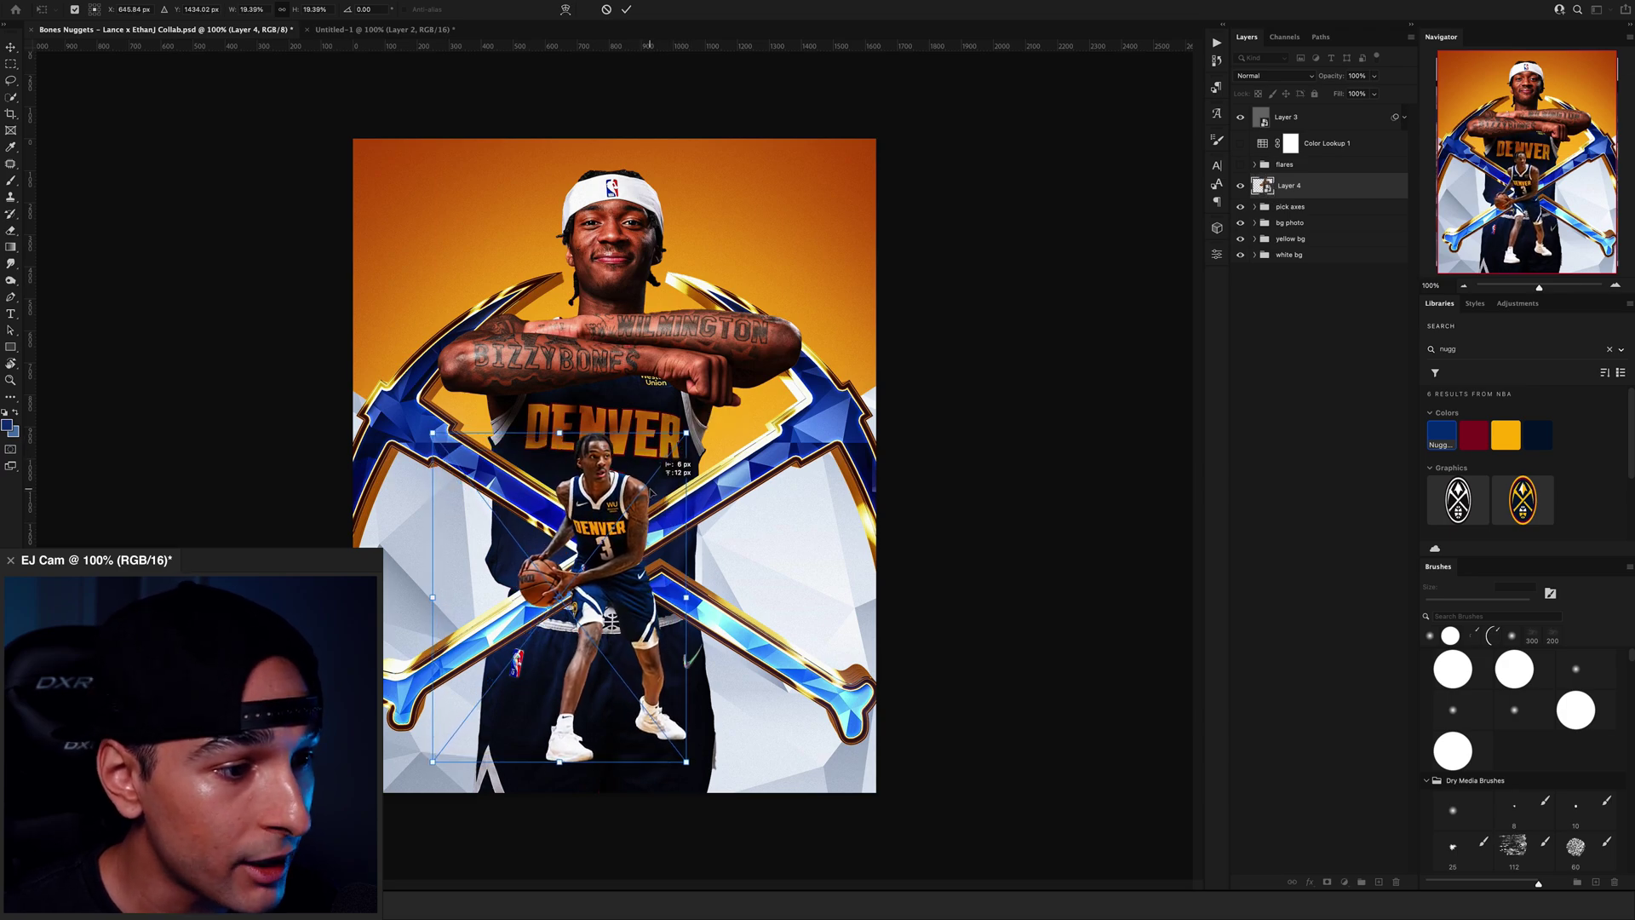
key("Return")
key("super+shift+a")
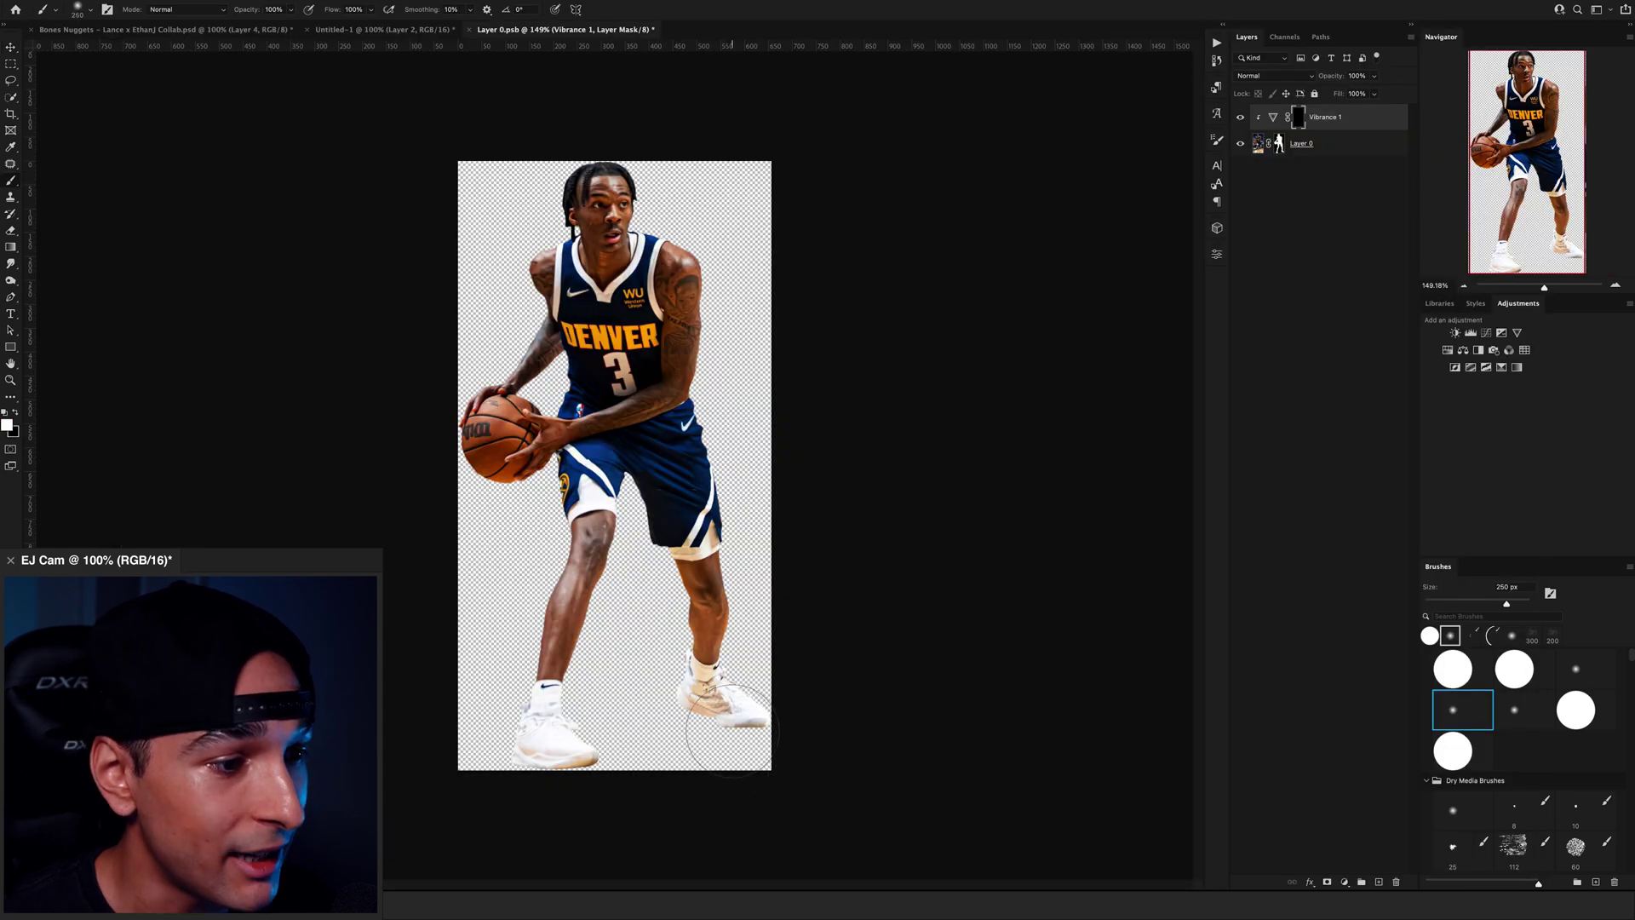
- Paint on the Vibrance 1 mask over the player's rear shoe with an 80 px brush
key("bracketleft")
key("bracketleft")
key("bracketleft")
key("bracketleft")
key("bracketleft")
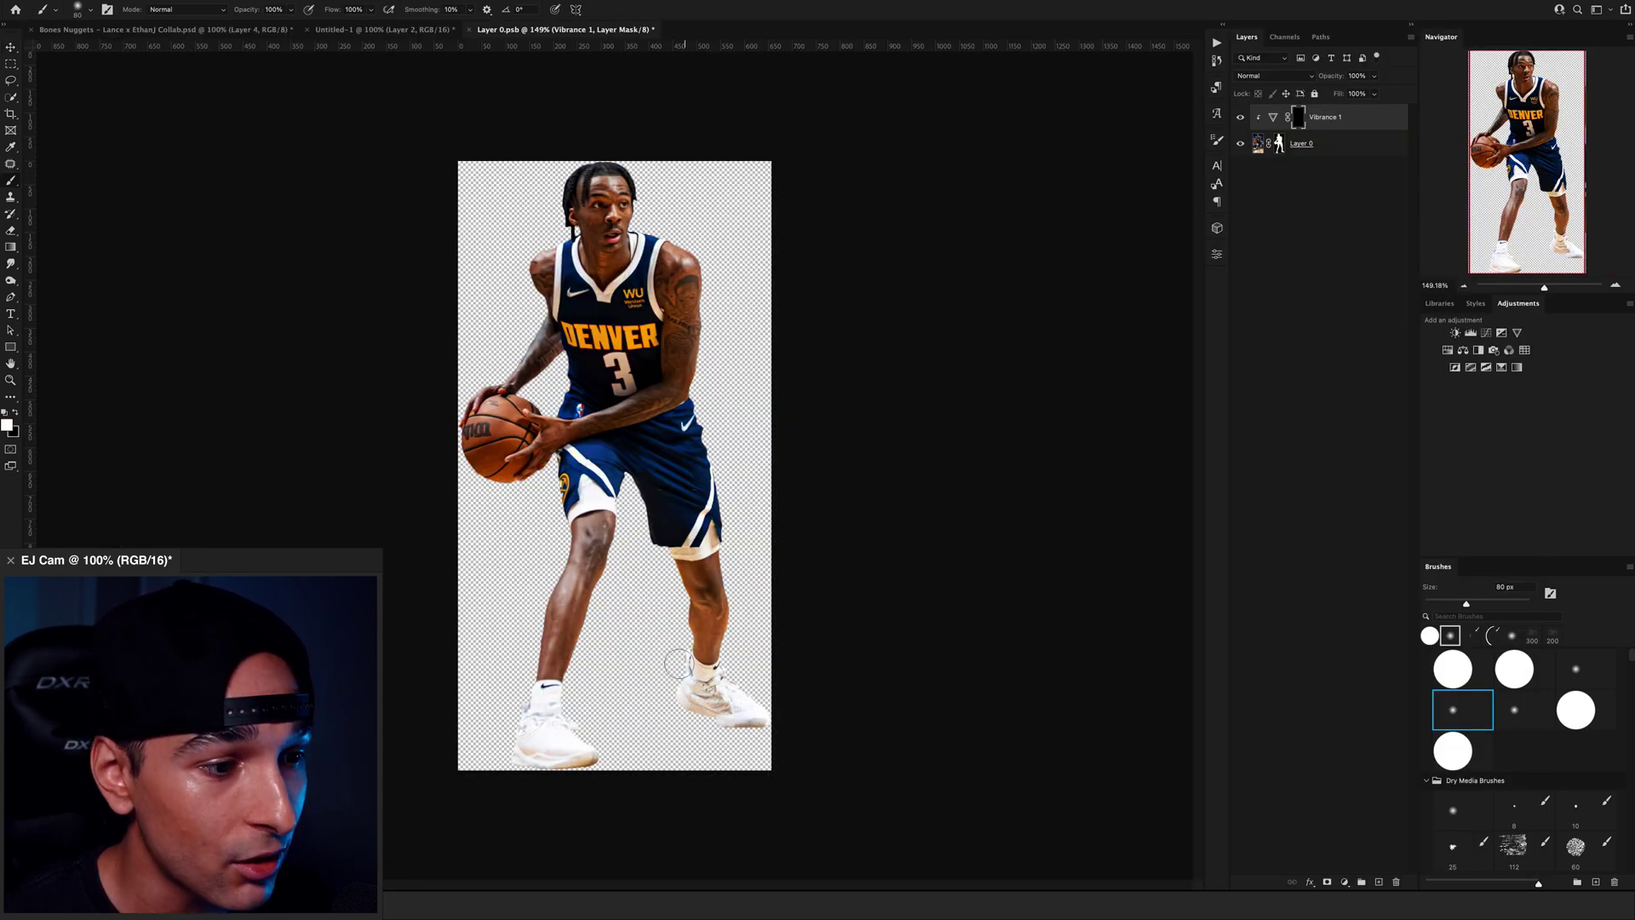
left_click_drag(710, 691, 700, 685)
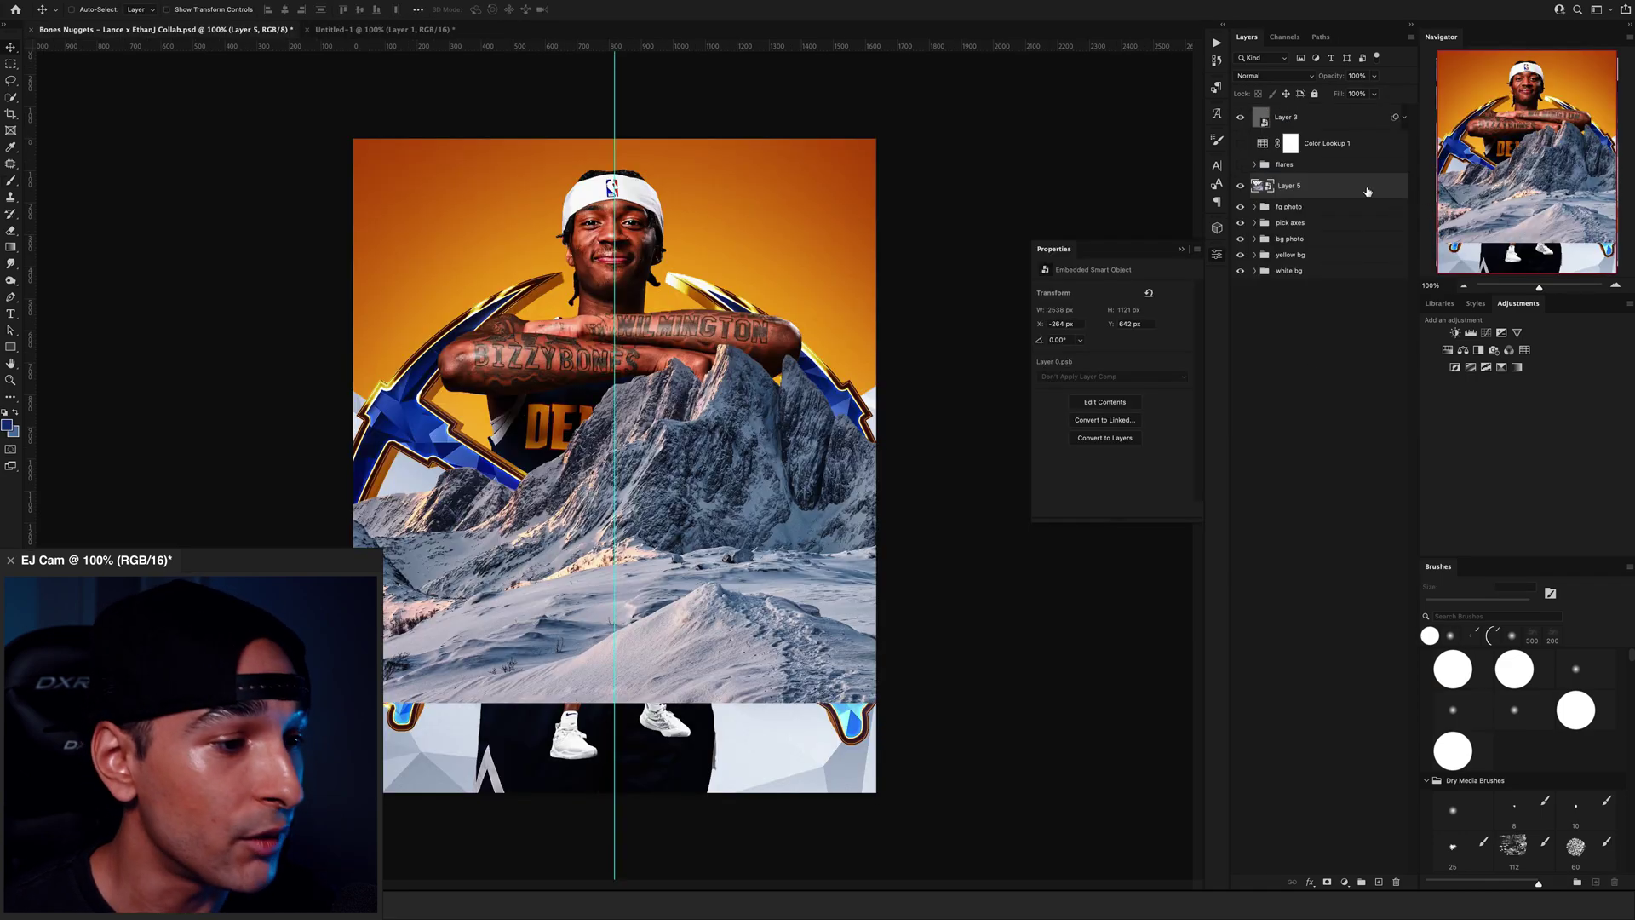
- Place the mountain layer behind the pickaxes, shift it down and to the left, and start transforming it
left_click_drag(1317, 189, 1313, 247)
left_click_drag(807, 562, 724, 652)
key("ctrl+t")
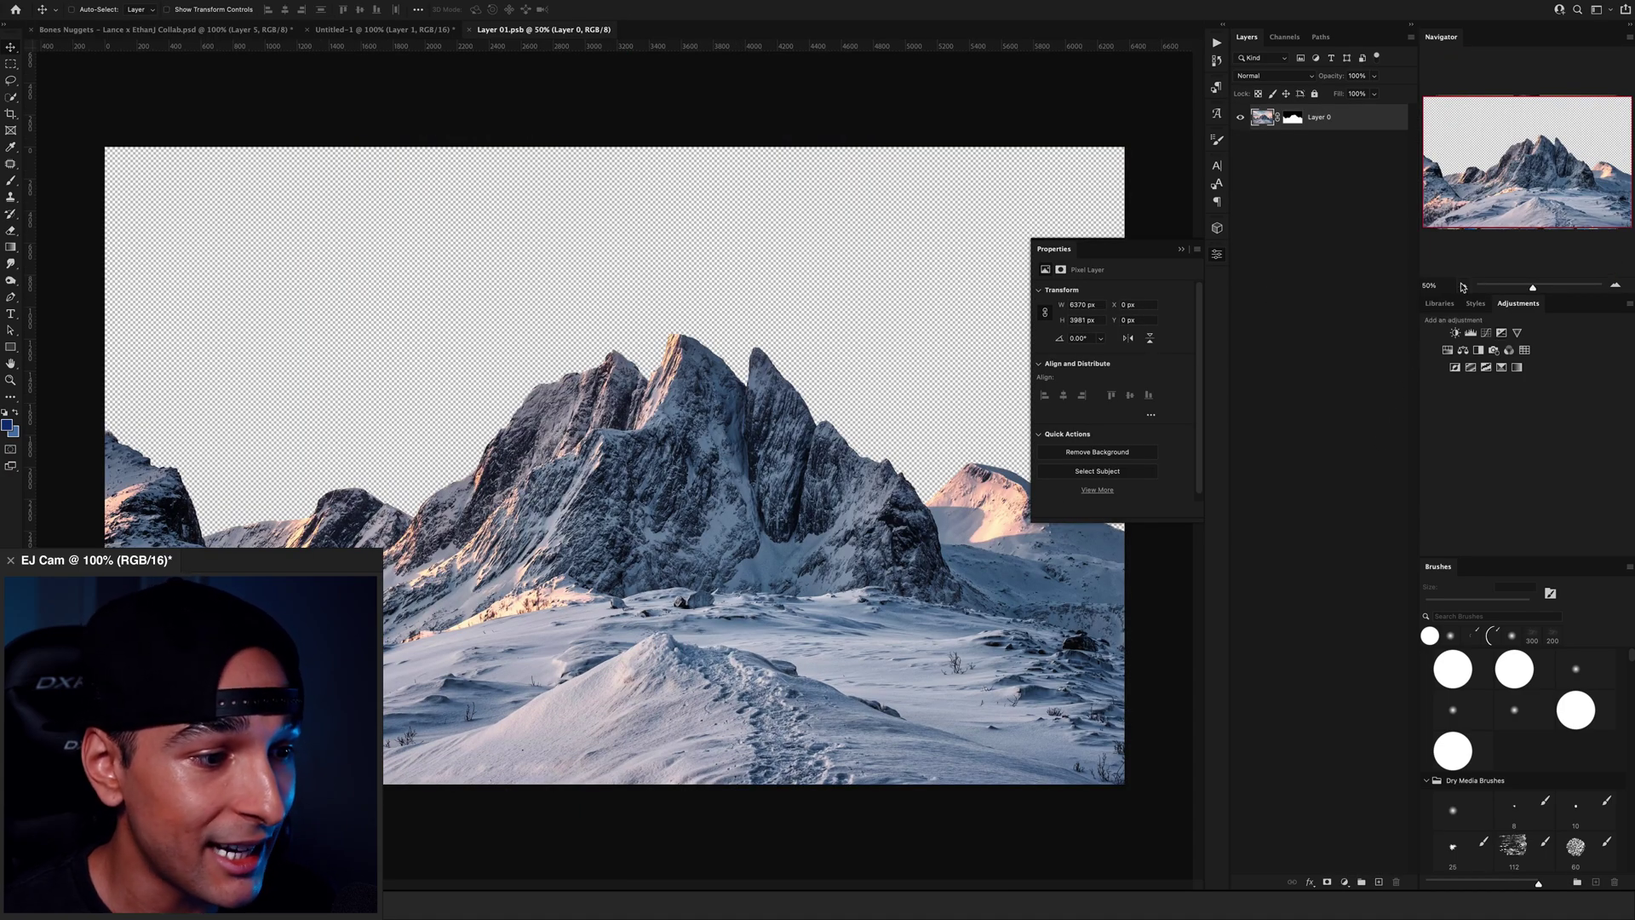
- Extend the canvas of the mountain smart object slightly past its lower edge with the Crop tool
key("super+minus")
key("super+minus")
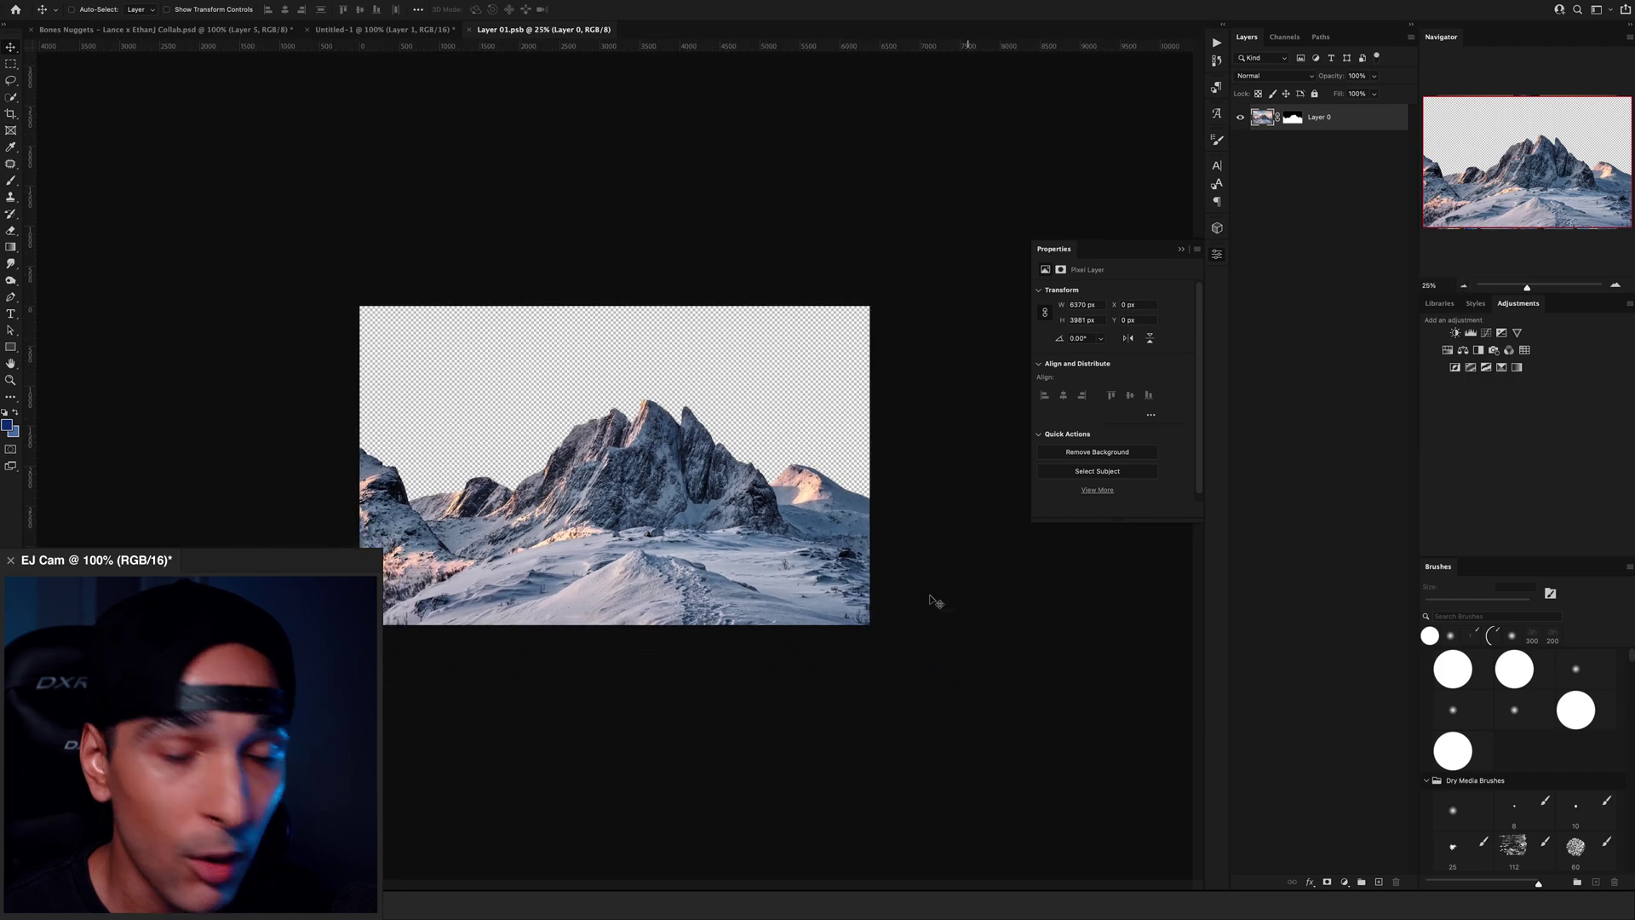
key("c")
left_click_drag(624, 628, 621, 656)
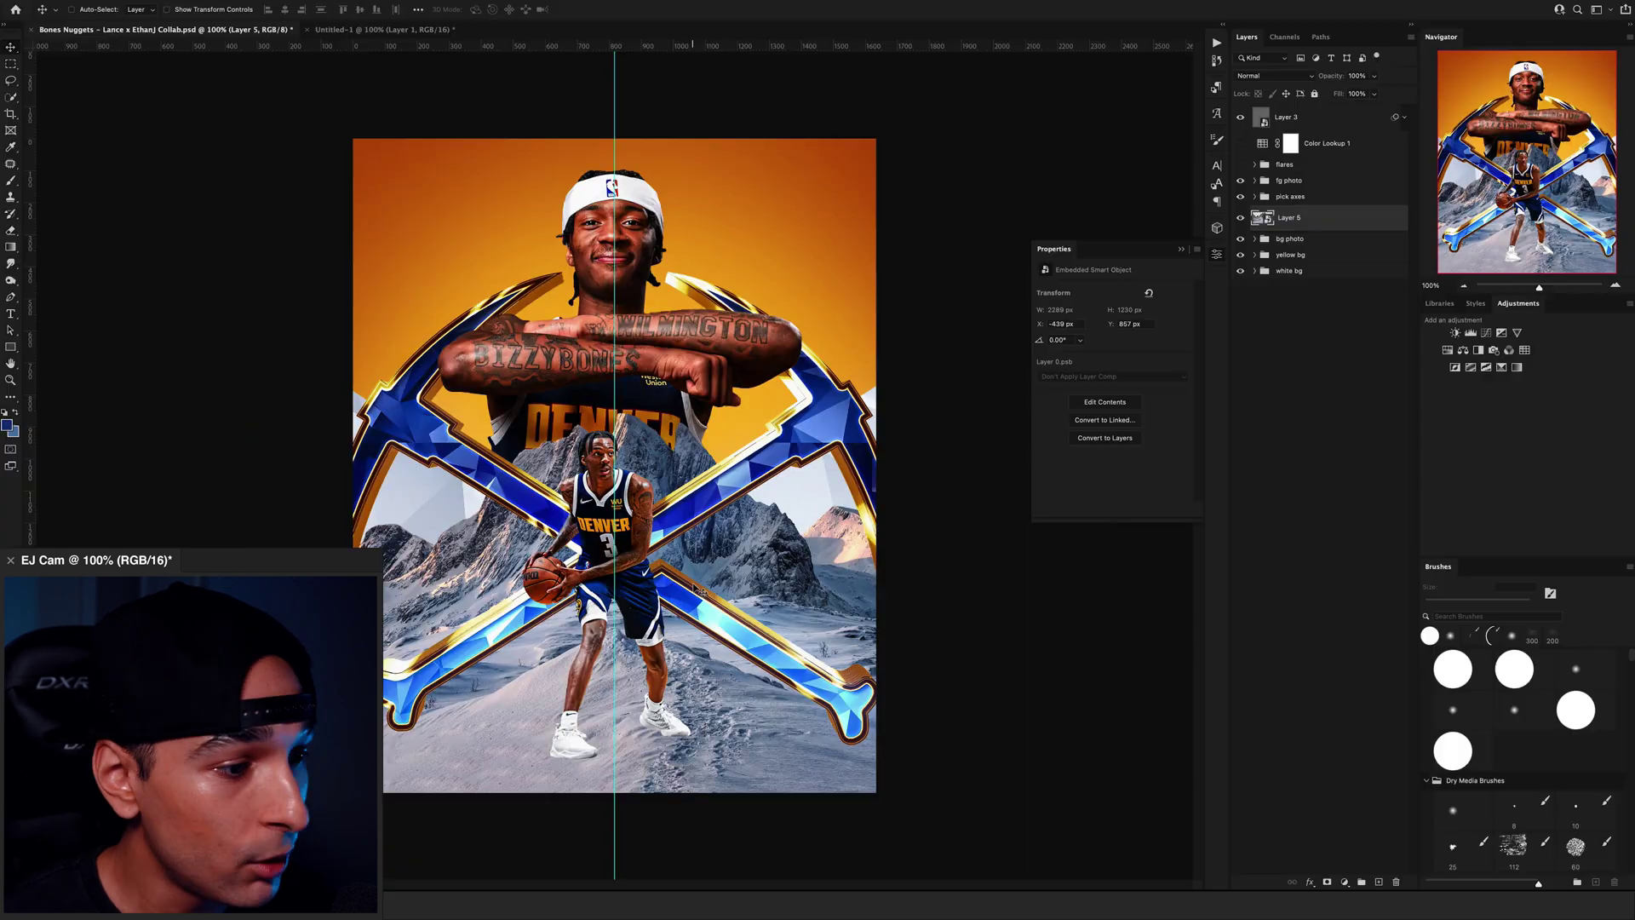
- Reposition the mountain layer lower behind the full-body player and adjust its size slightly with Free Transform
left_click_drag(720, 599, 711, 603)
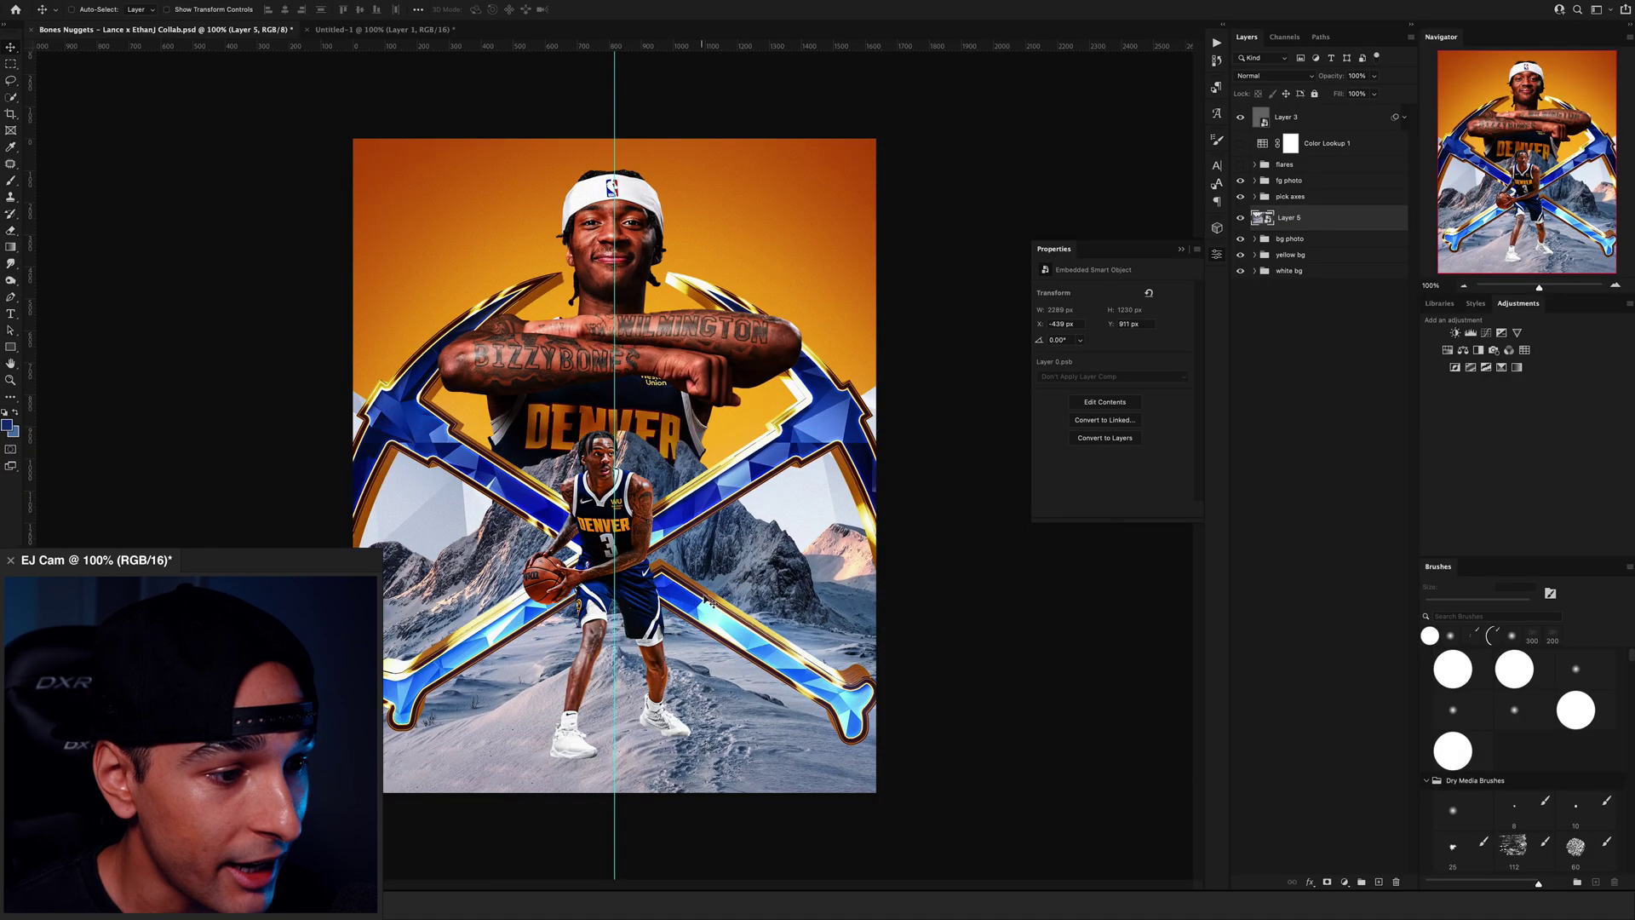
key("ctrl+t")
left_click_drag(940, 304, 935, 310)
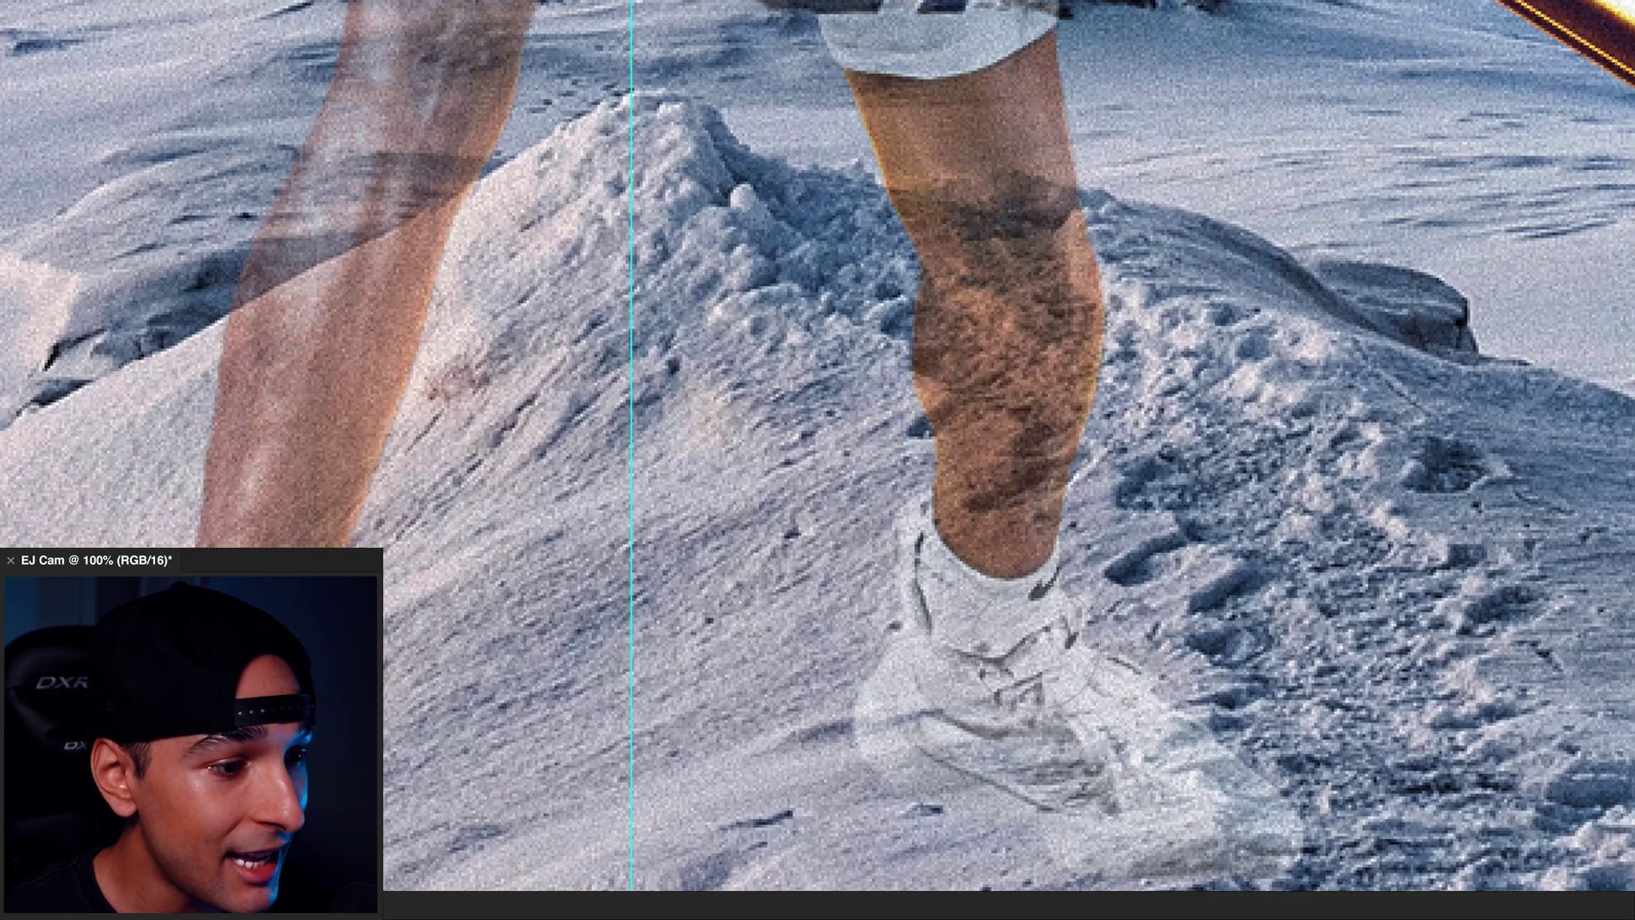
- Mask out the player's rear lower leg and shoe behind the snow ridge and set the fg photo group's opacity to 100%
mouse_move(1026, 588)
left_mouse_down()
mouse_move(982, 848)
mouse_move(1238, 831)
left_mouse_up()
left_click_drag(924, 476, 1034, 524)
left_click_drag(907, 345, 1079, 387)
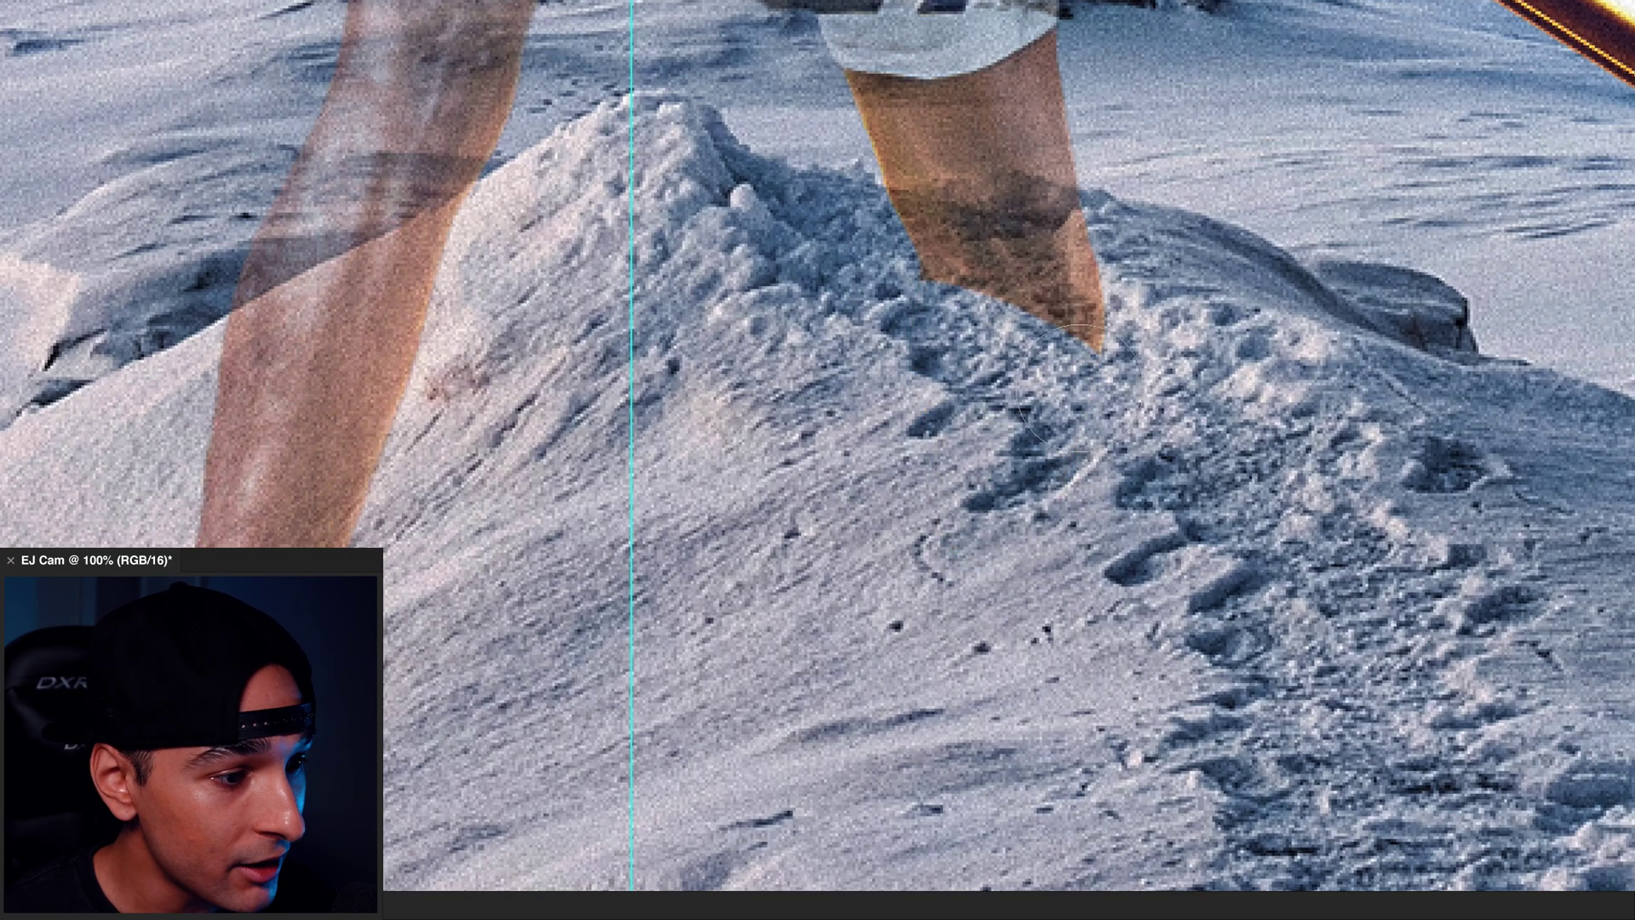
left_click_drag(1079, 388, 1012, 323)
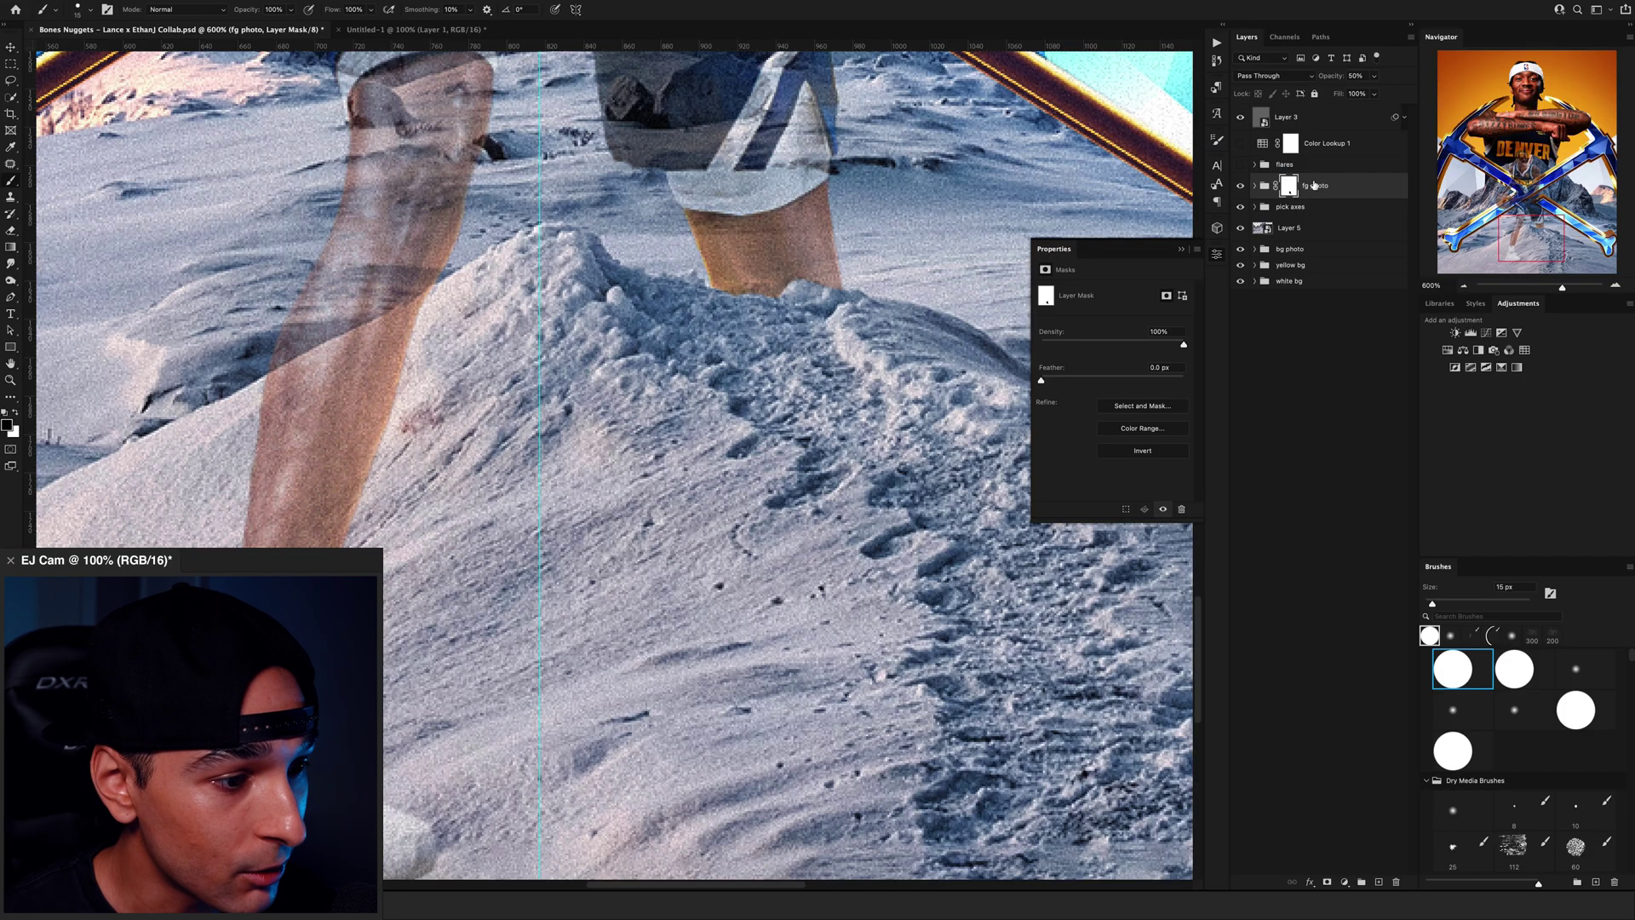
key("v")
key("0")
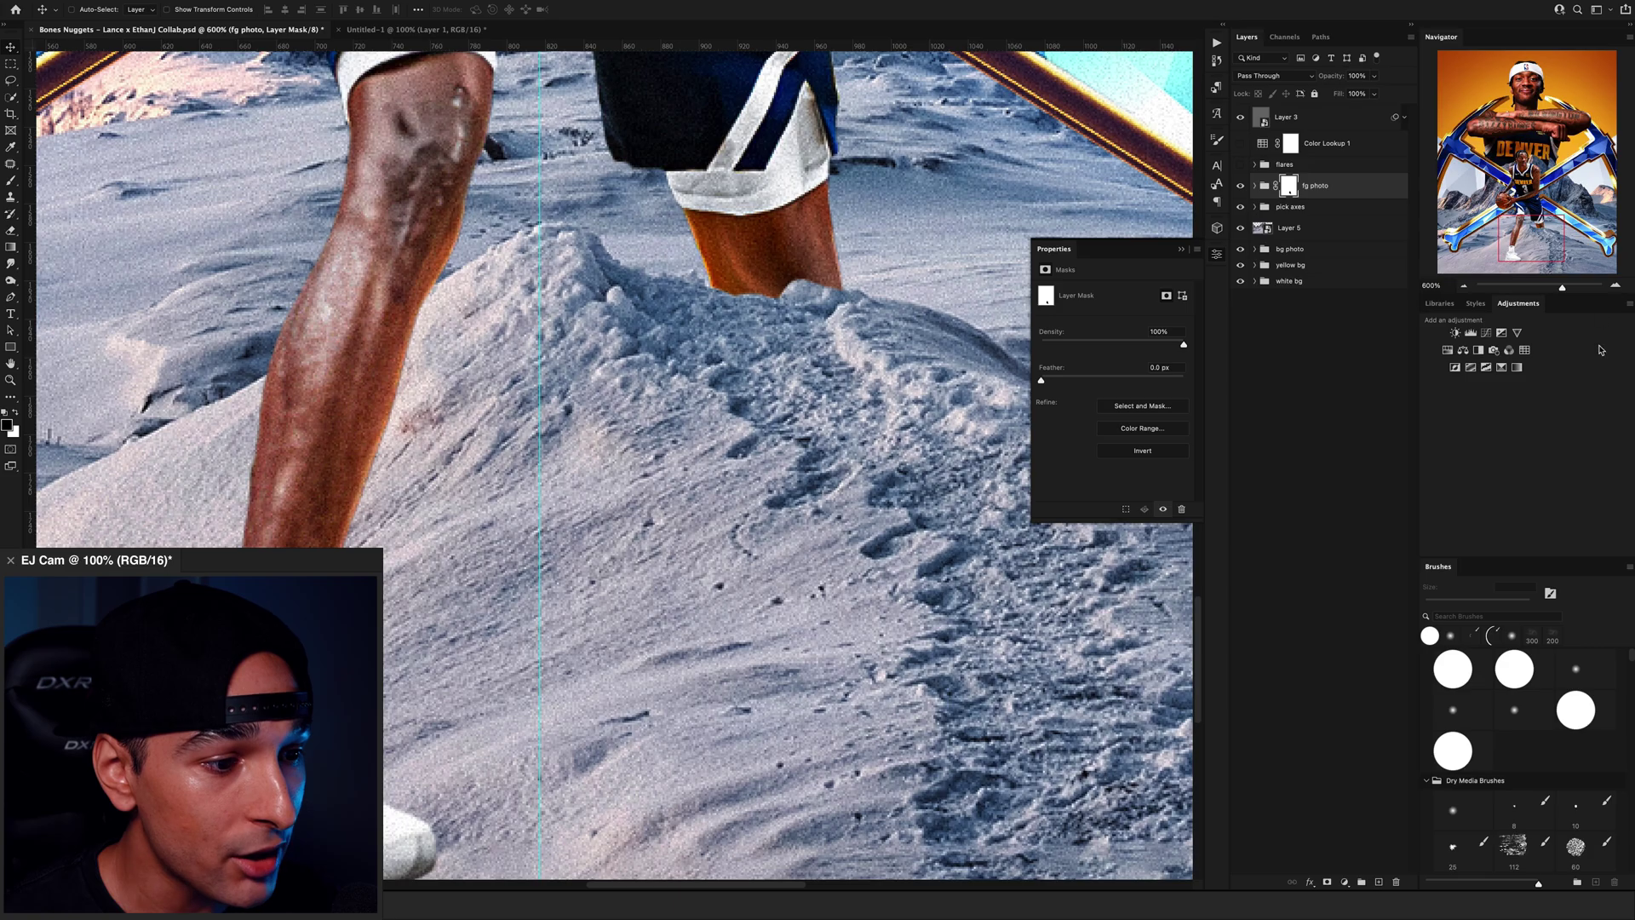
- Hide the guides and examine how the player's front shoe sits on the snow
key("ctrl+0")
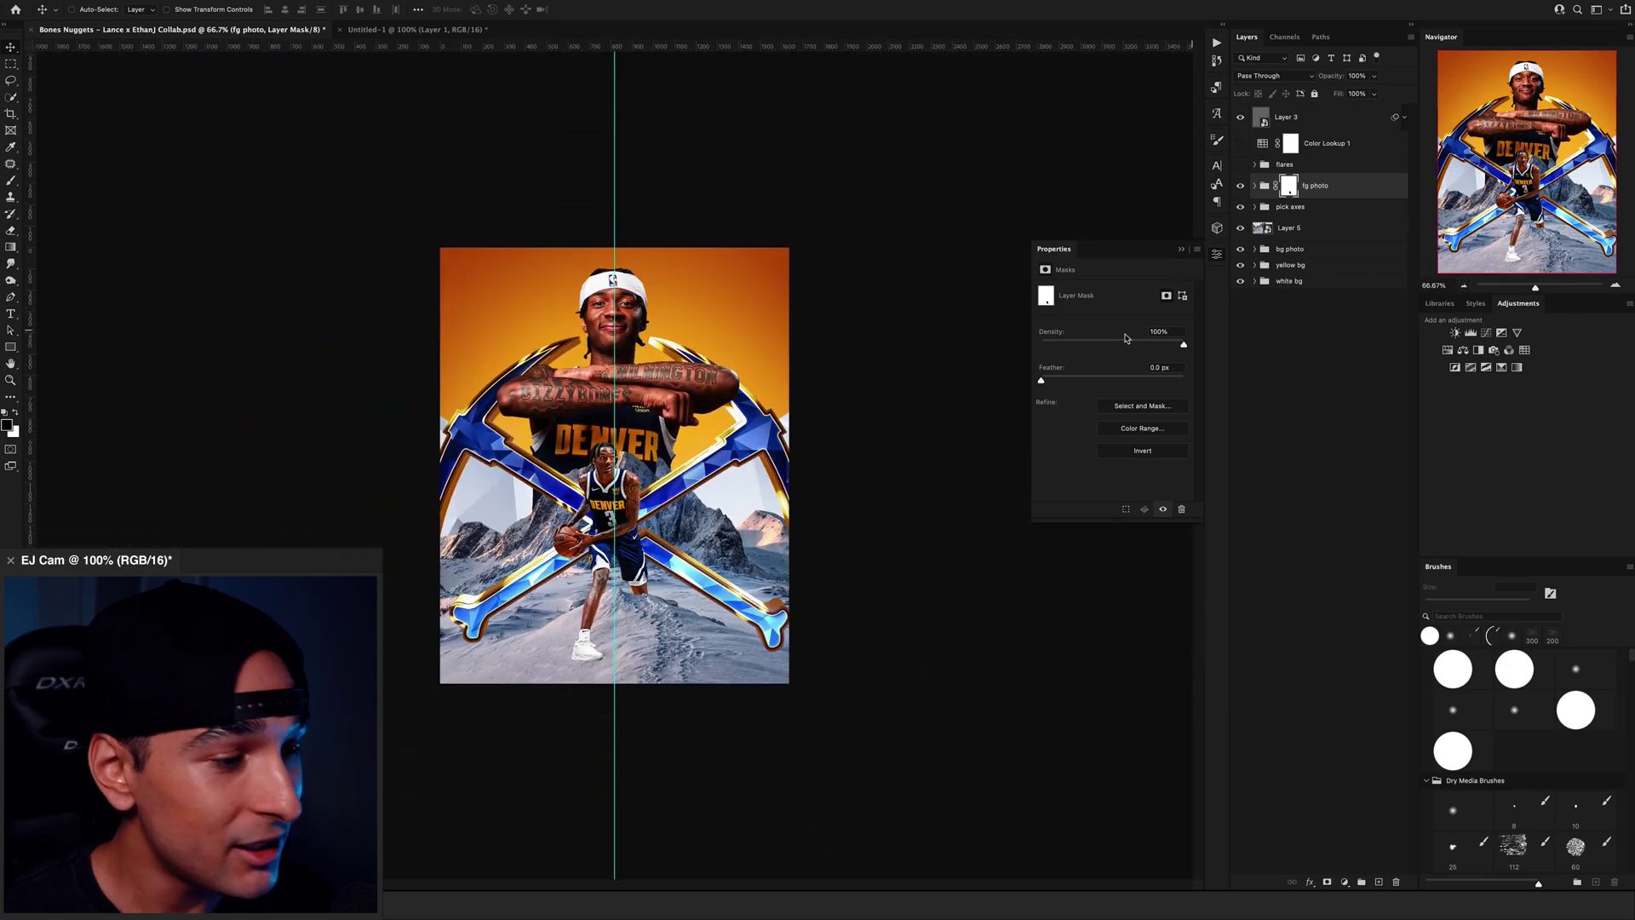
left_click(1616, 284)
left_click(1616, 284)
key("ctrl+;")
scroll(656, 637, "down", 5)
scroll(656, 637, "up", 1)
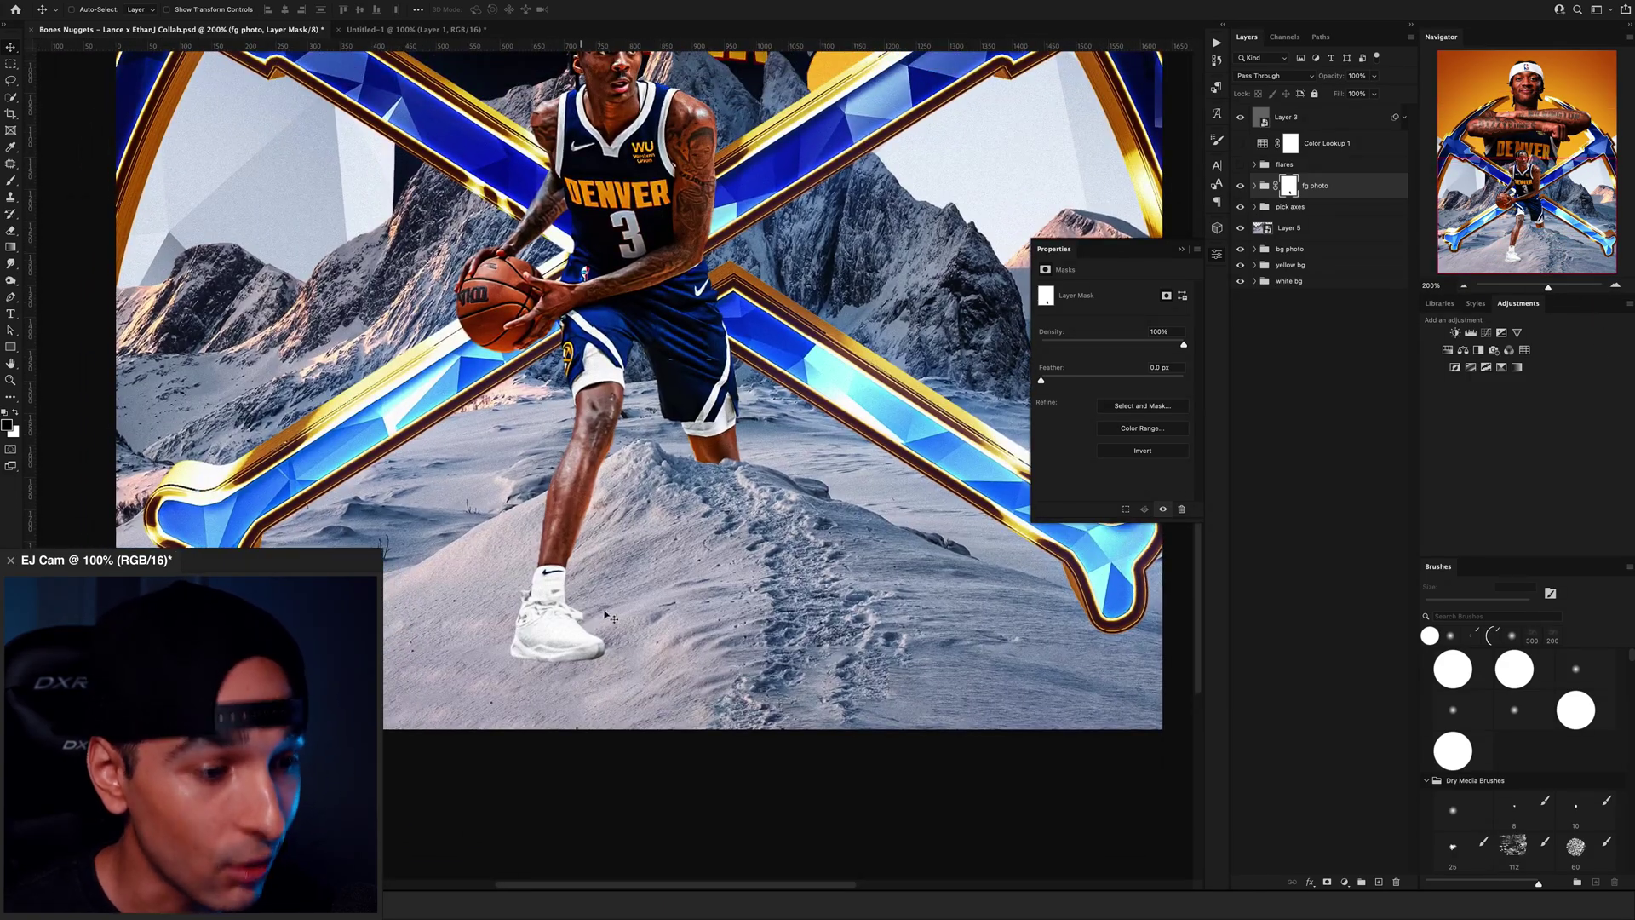
left_click_drag(674, 460, 681, 540)
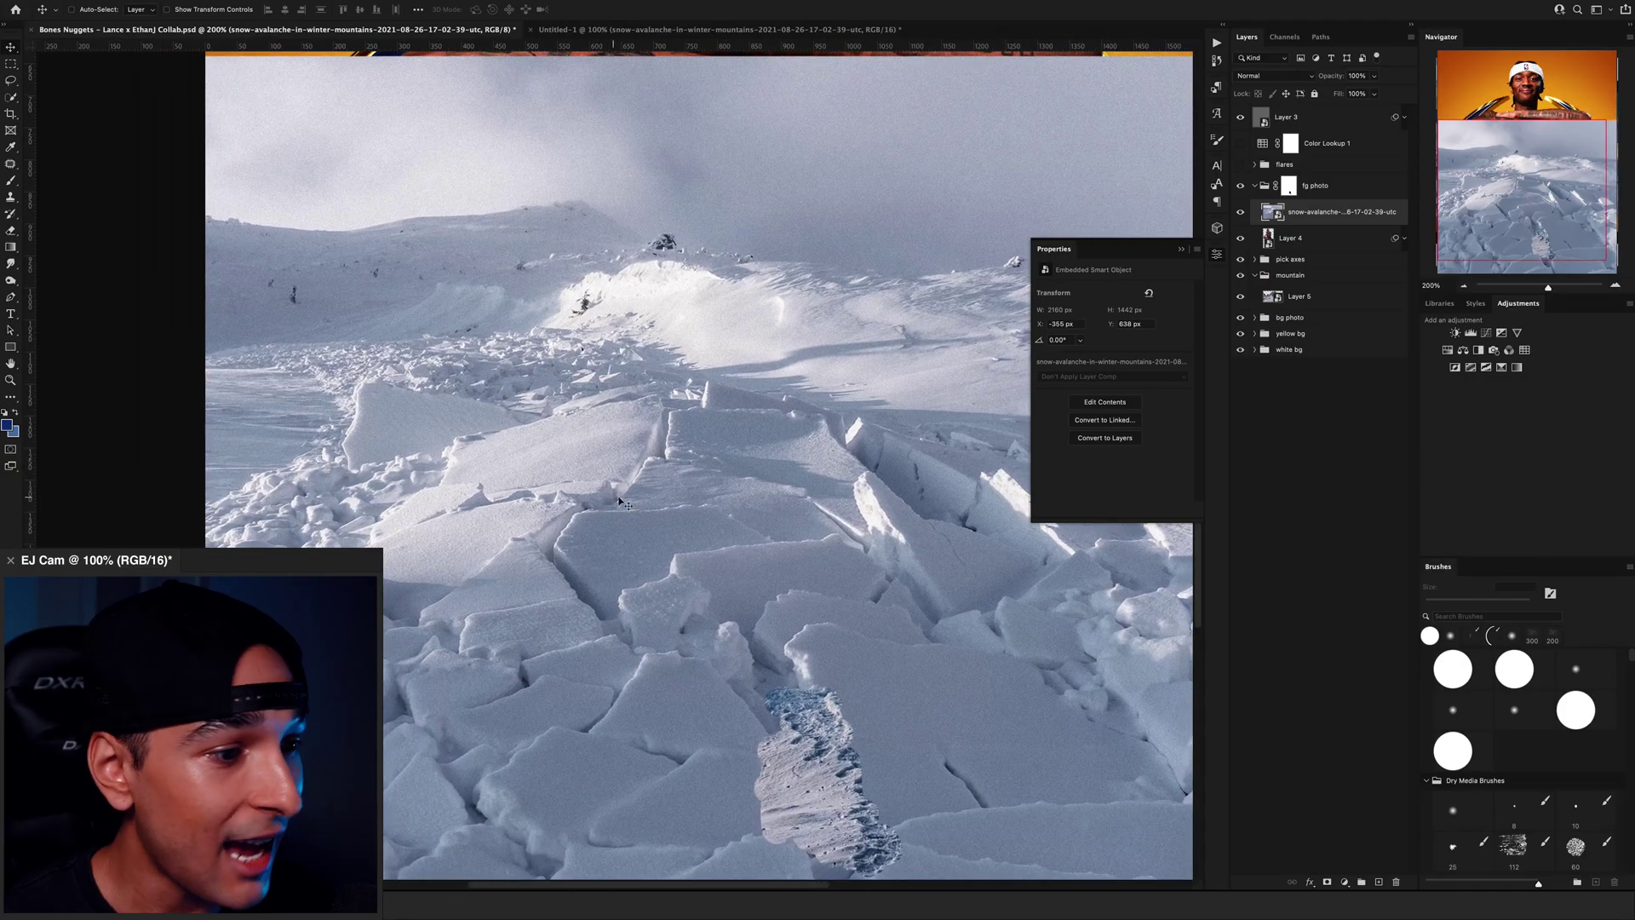
- Scale the snow avalanche image to about 15%, rotate it slightly counterclockwise, and fit it around the player's front shoe
key("ctrl+t")
left_click_drag(668, 72, 668, 340)
left_click_drag(715, 664, 678, 351)
left_click_drag(688, 350, 640, 615)
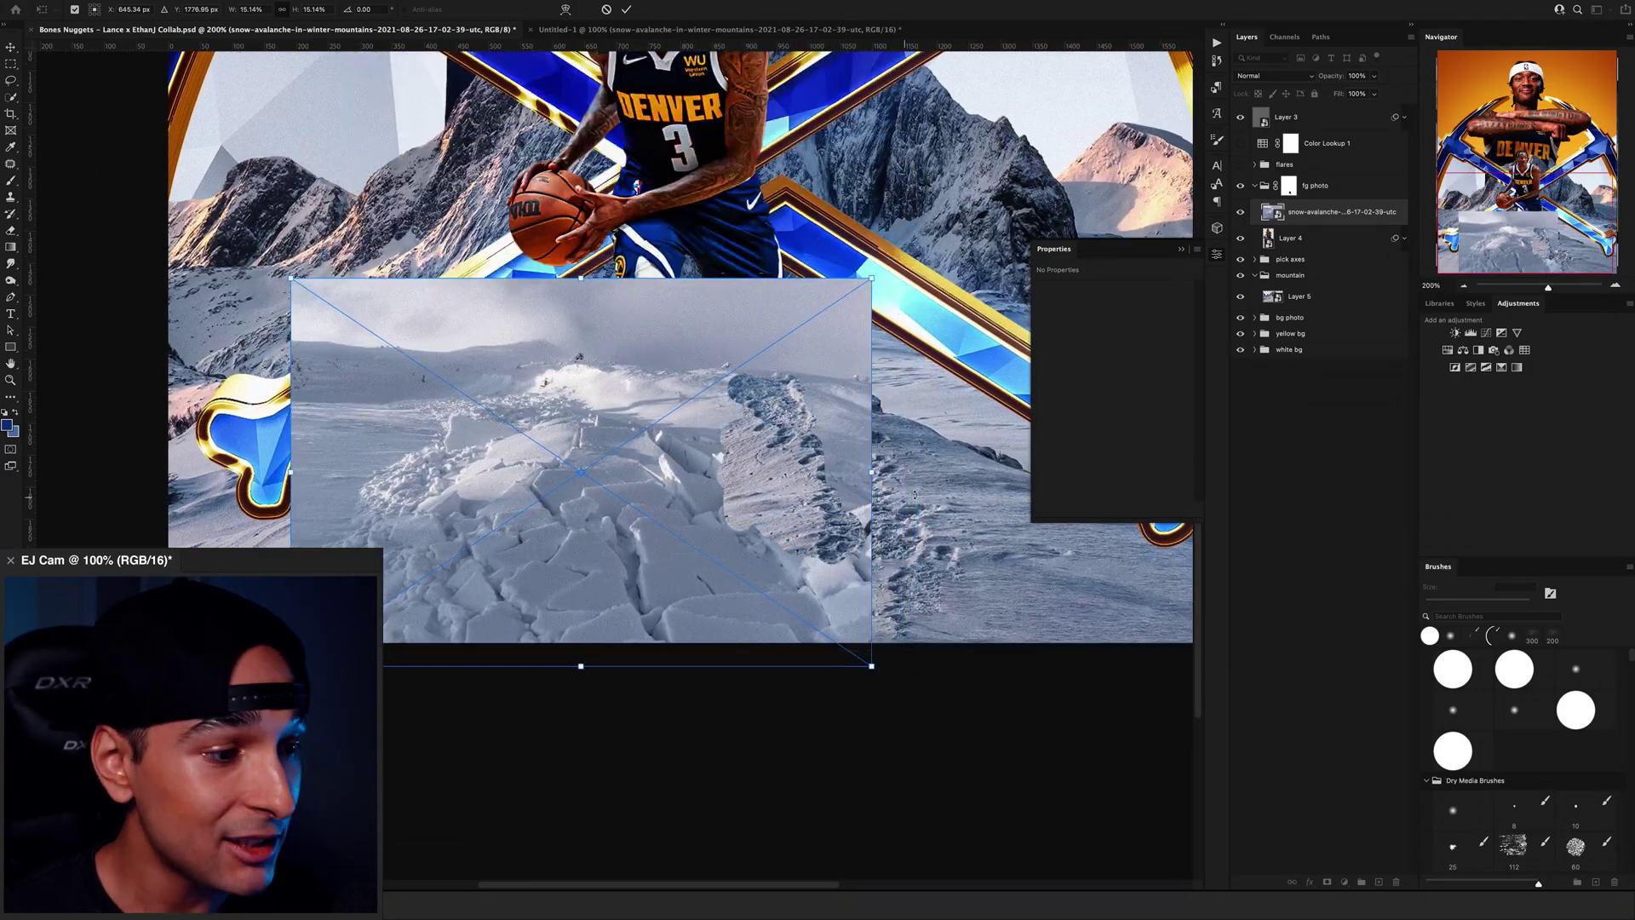
mouse_move(698, 694)
left_mouse_down()
mouse_move(664, 709)
mouse_move(720, 681)
left_mouse_up()
mouse_move(567, 524)
left_mouse_down()
mouse_move(625, 586)
mouse_move(589, 519)
left_mouse_up()
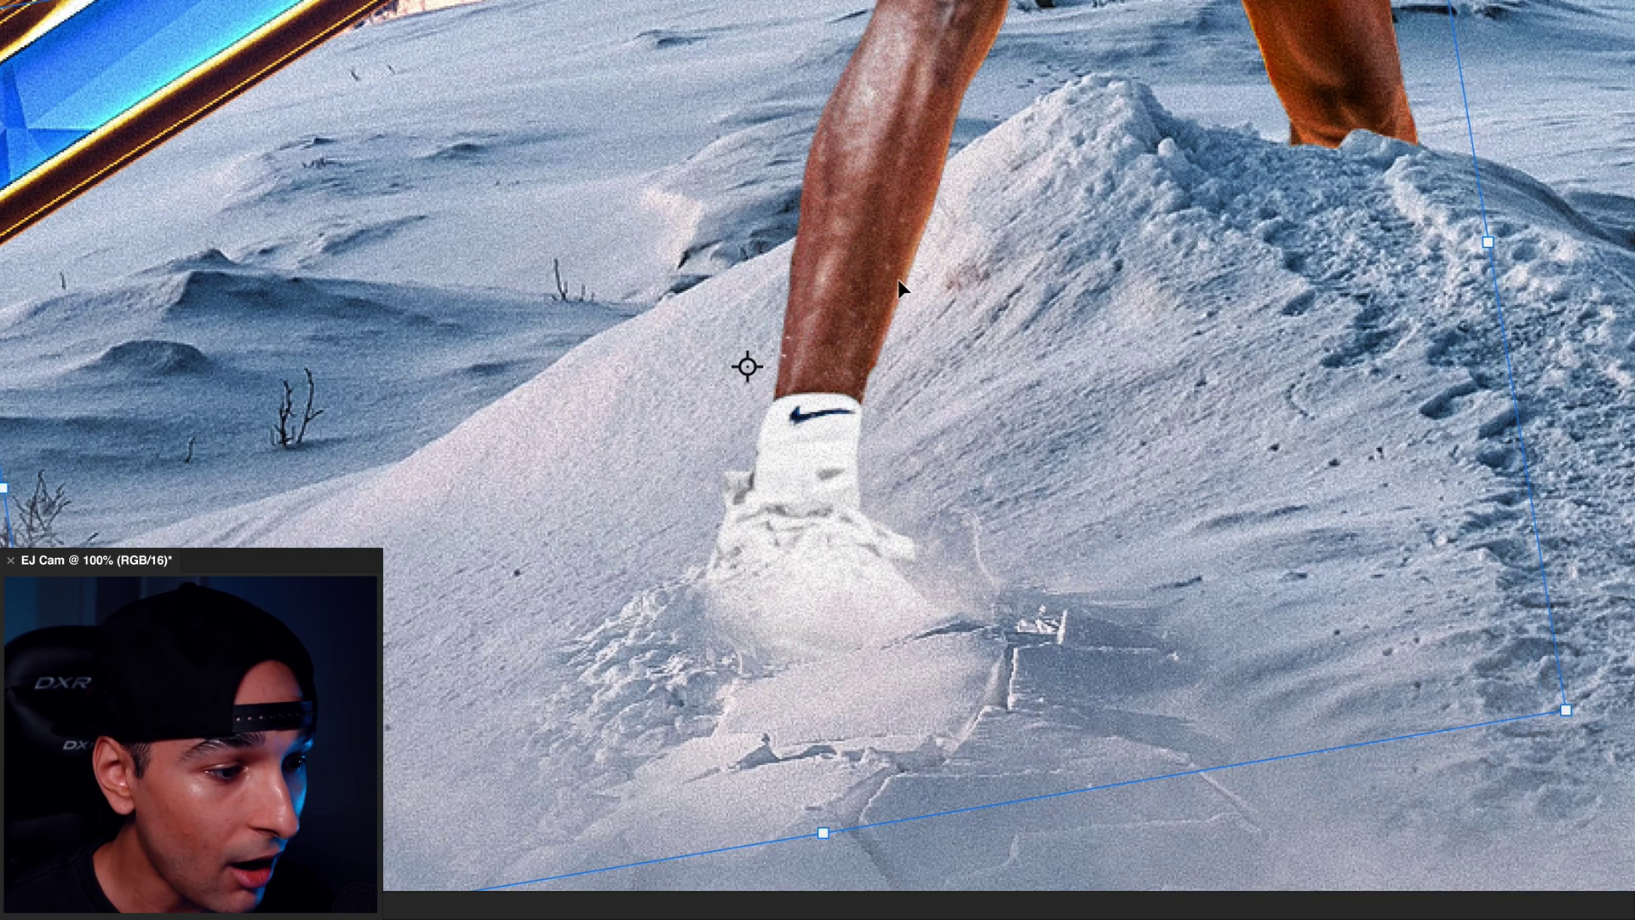
left_click_drag(830, 308, 836, 350)
key("Return")
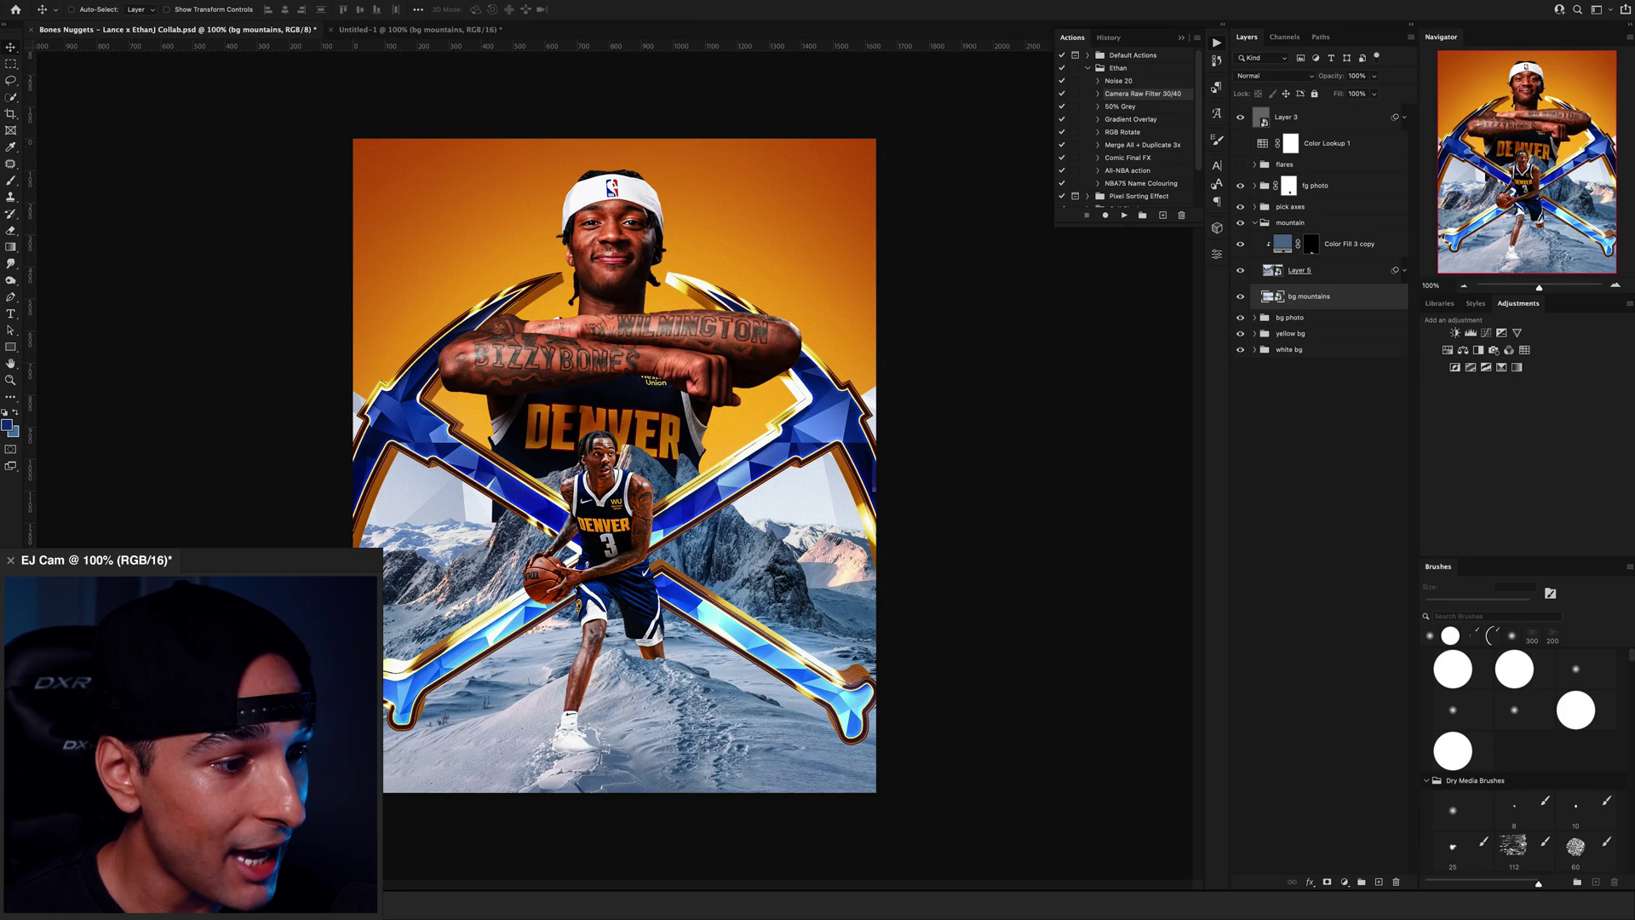
- Position the sunset sky image behind the mountains and the left pickaxe
left_click(1311, 317)
mouse_move(535, 517)
left_mouse_down()
mouse_move(527, 498)
mouse_move(531, 511)
left_mouse_up()
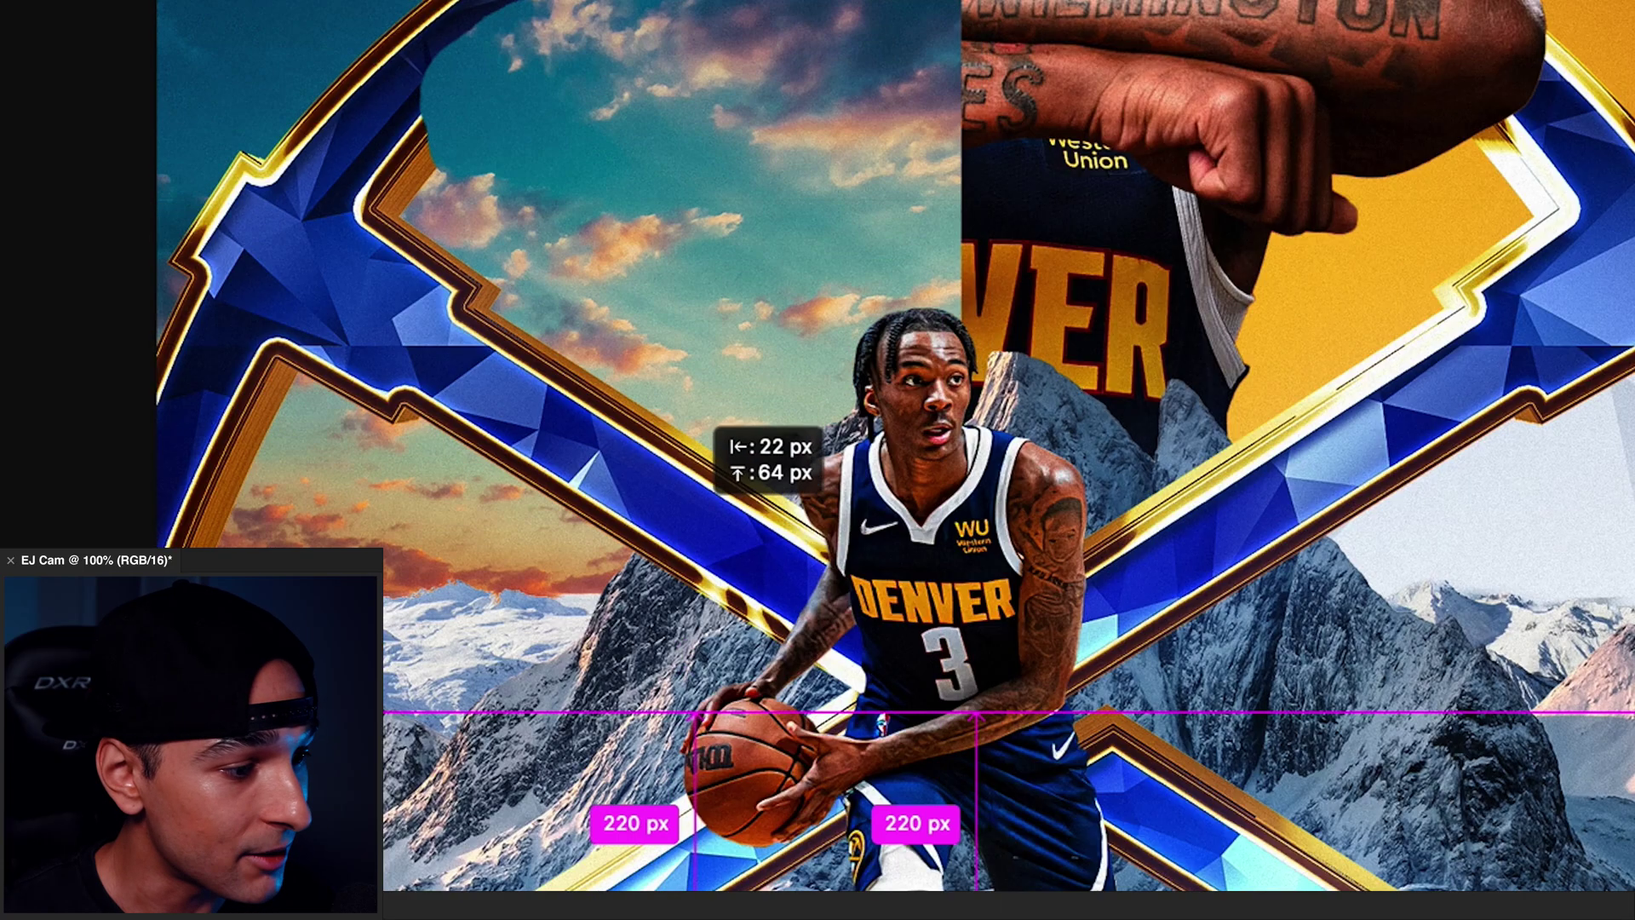
left_click_drag(722, 464, 843, 299)
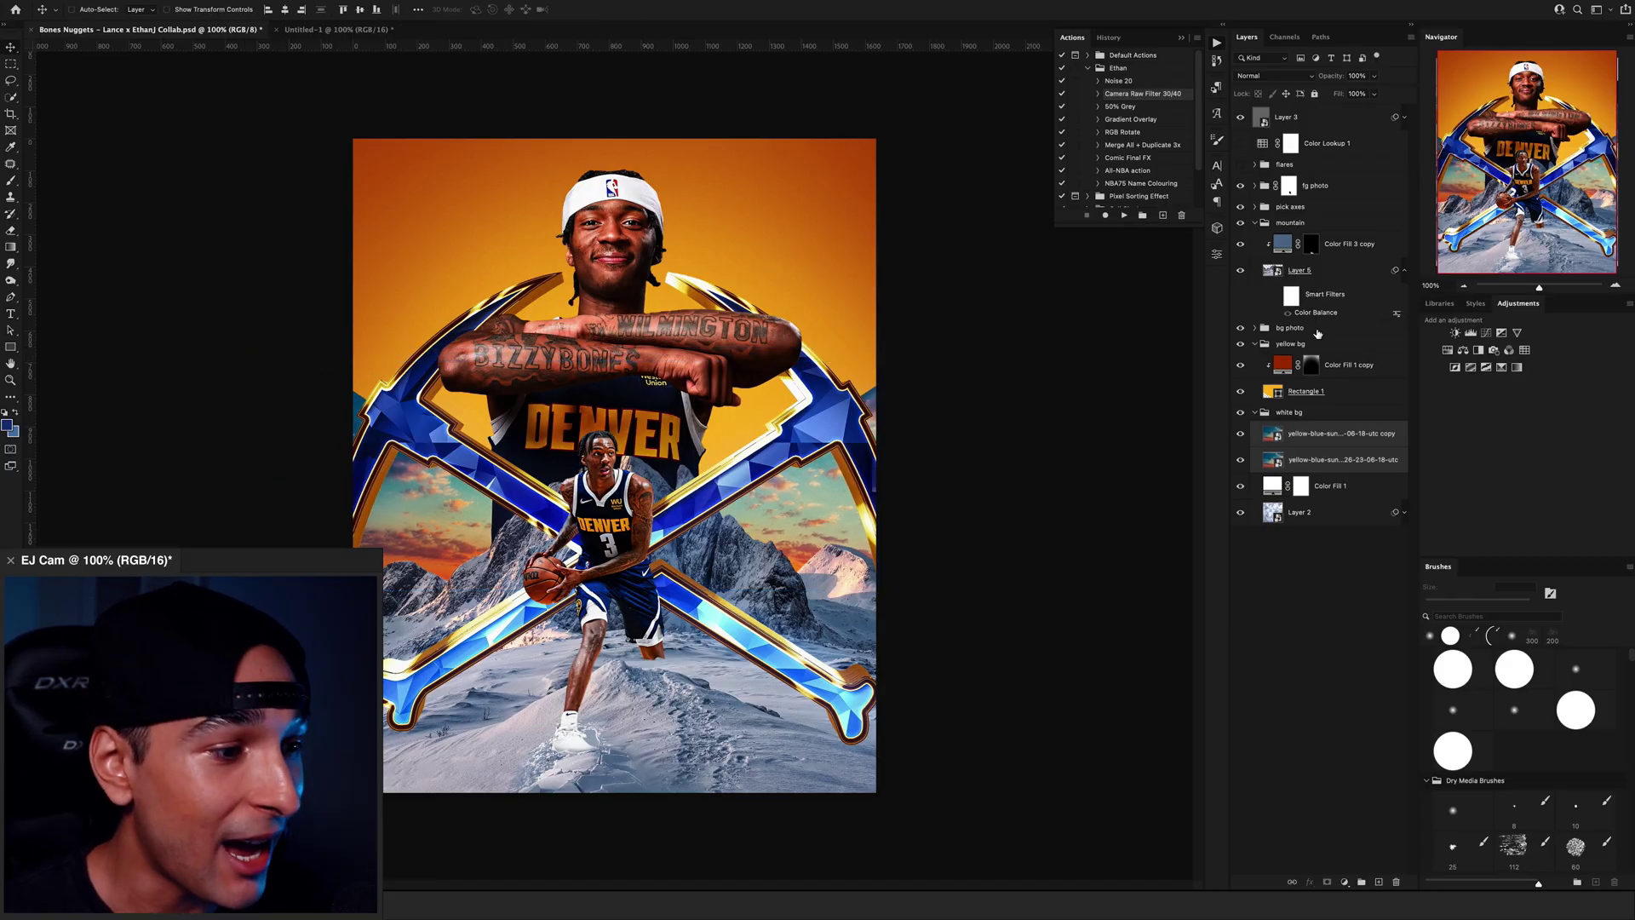
- Dab along the sunset horizon above the mountains left of the player with the Brush tool, enlarging the brush between dabs
key("b")
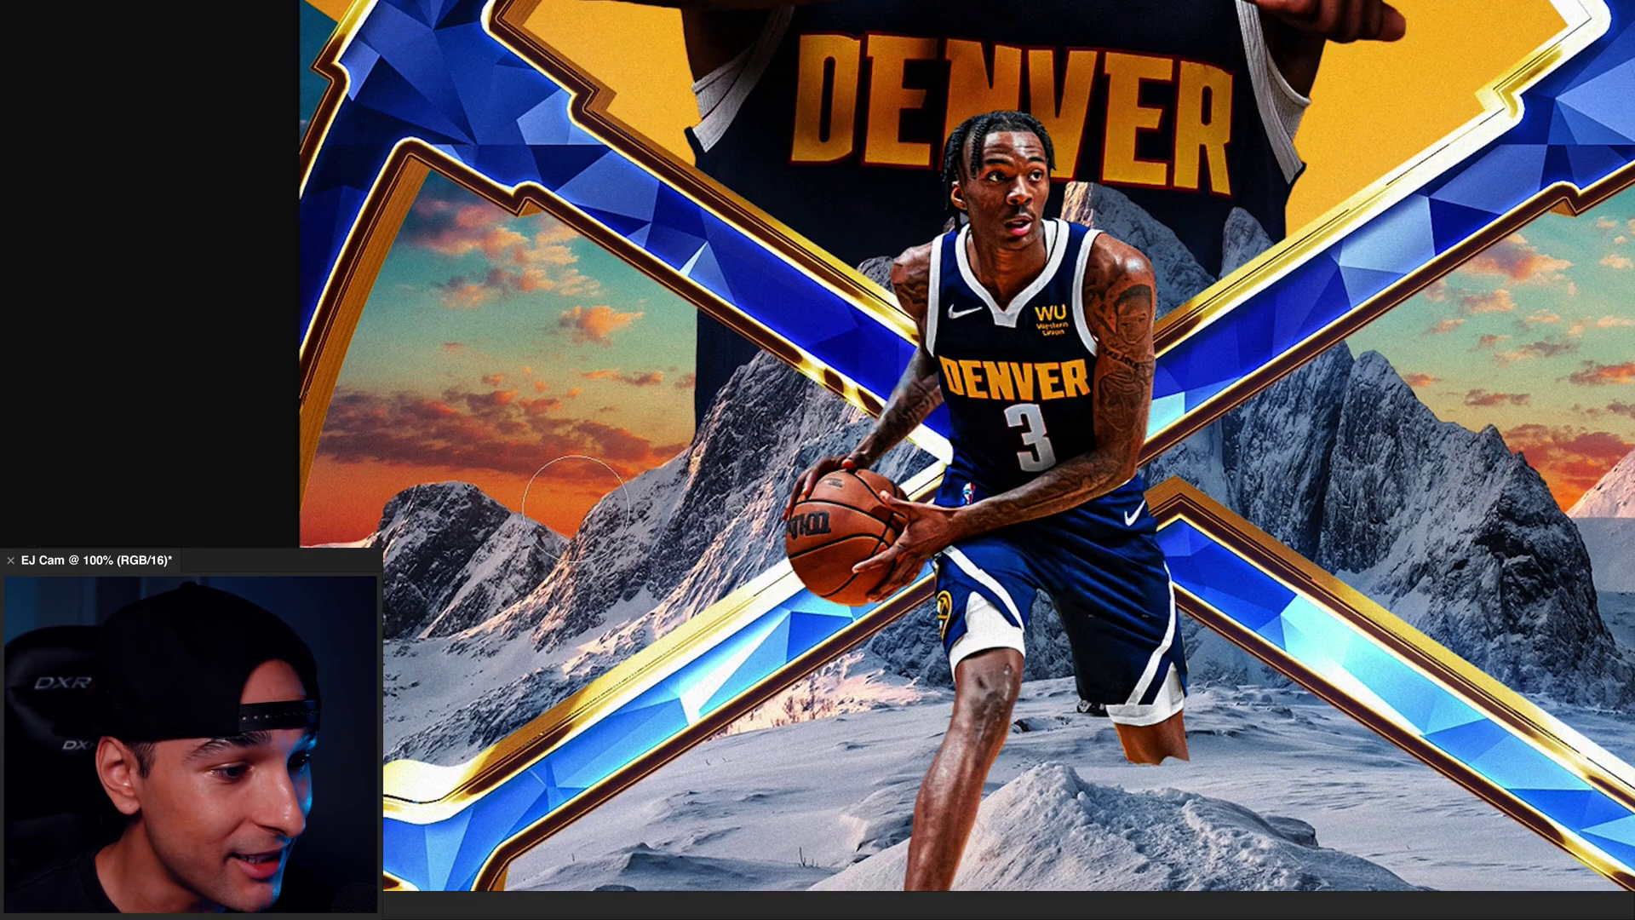
left_click(569, 519)
key("bracketright")
key("bracketright")
key("bracketright")
key("bracketright")
key("bracketright")
left_click(600, 464)
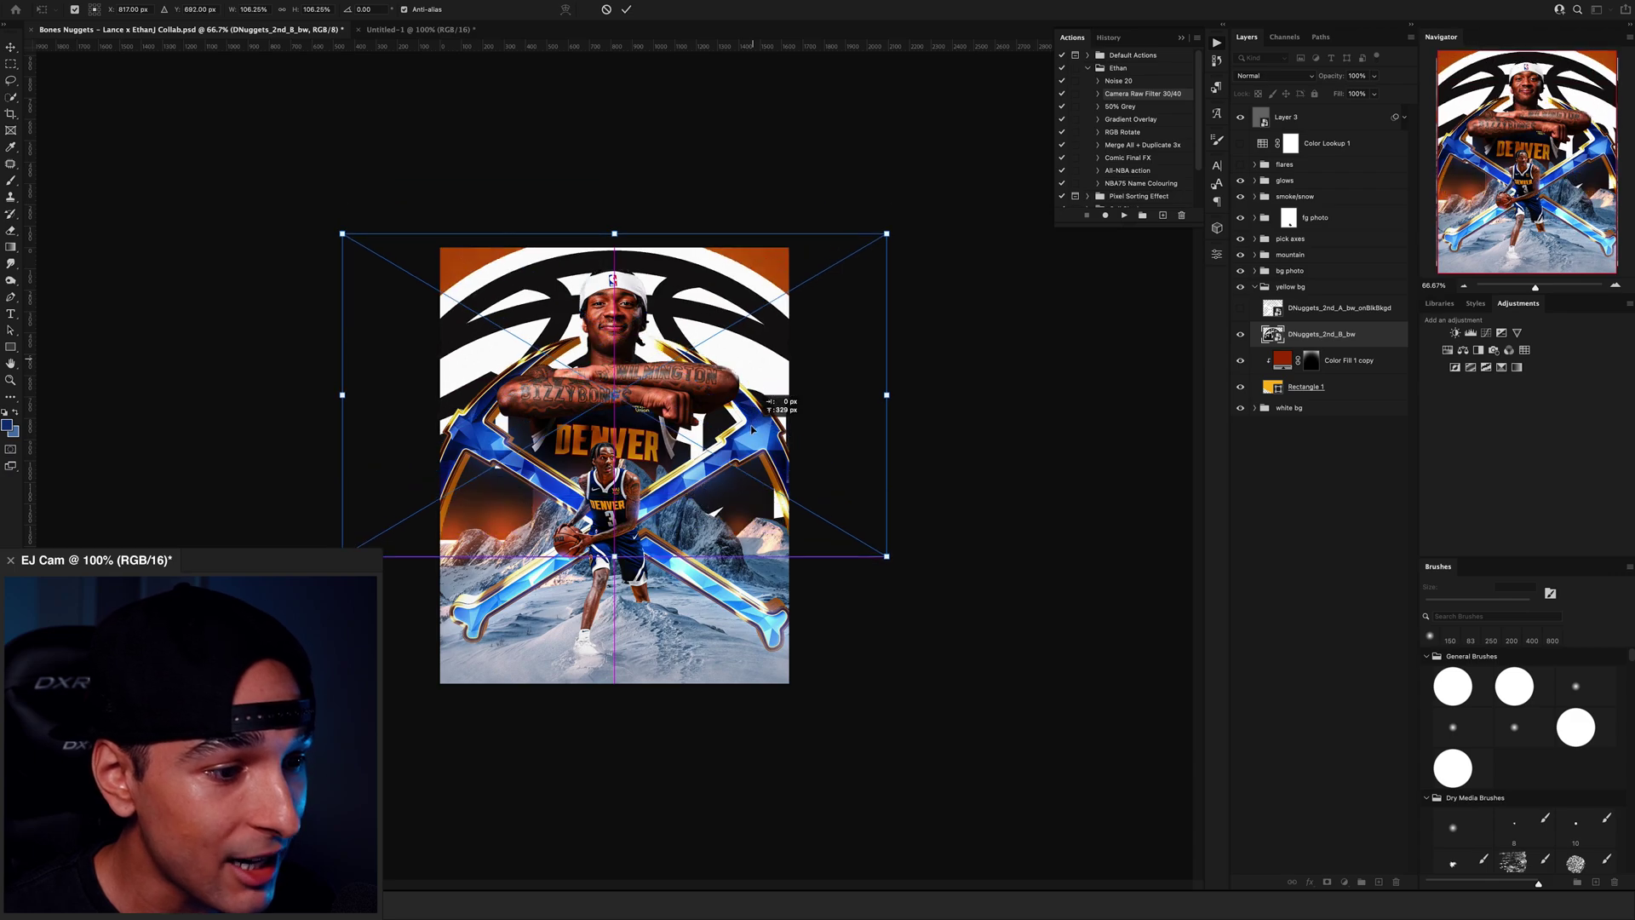
- Move the DNuggets_2nd_B_bw logo up behind the large player, drop its white areas with Blend If, and set its blend mode to Overlay
left_click_drag(751, 430, 753, 367)
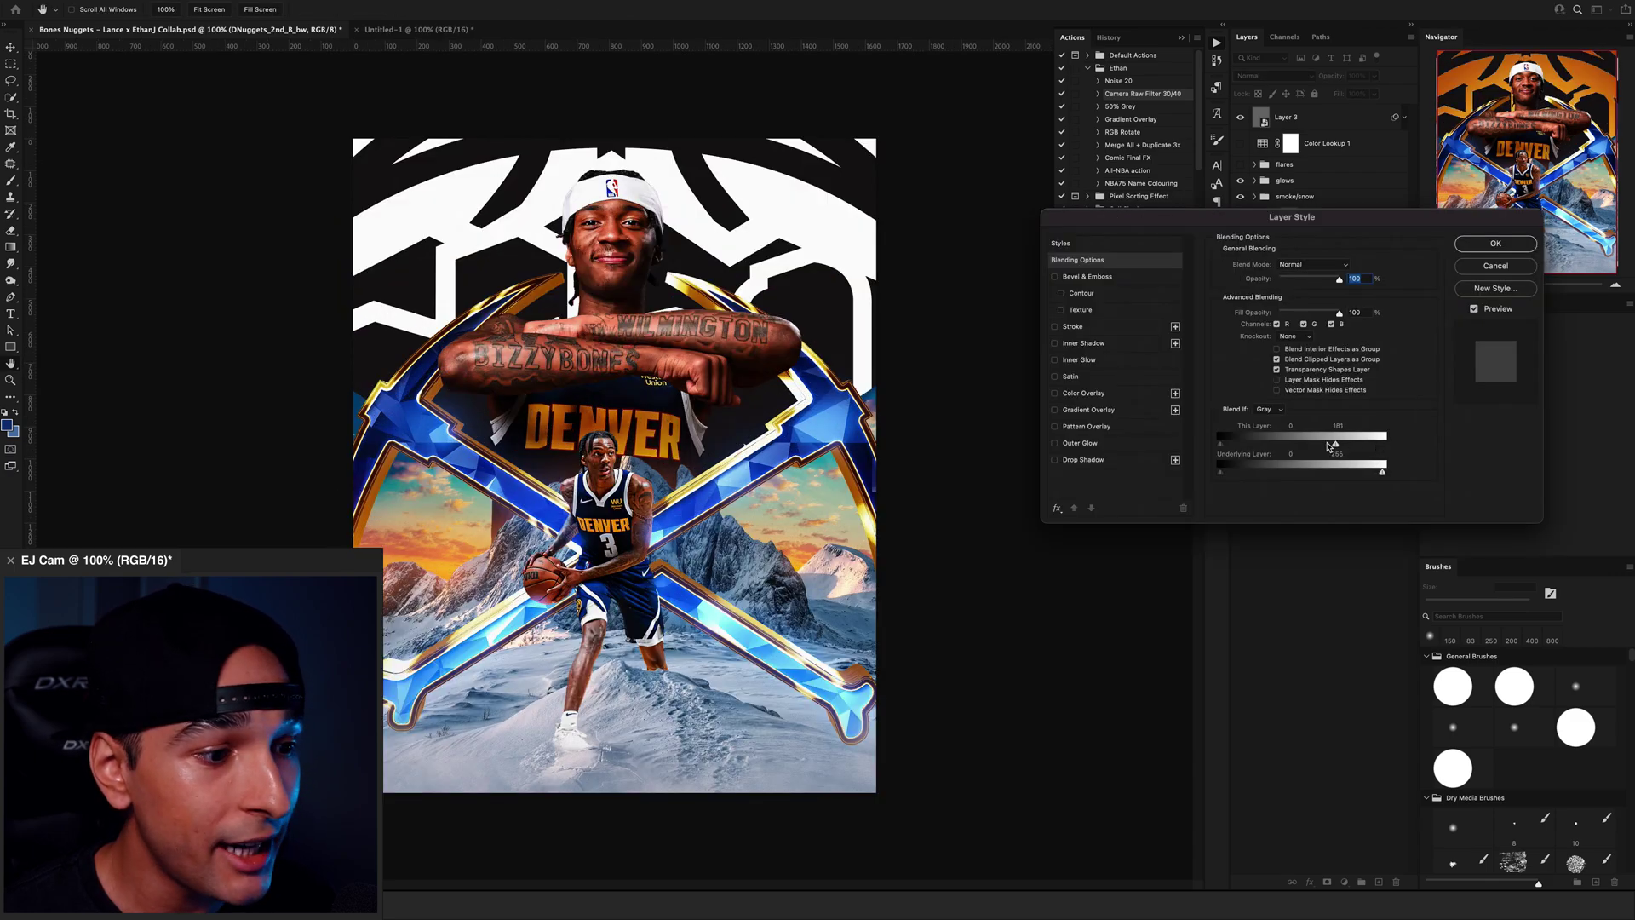
left_click_drag(1327, 444, 1305, 444)
left_click(1312, 264)
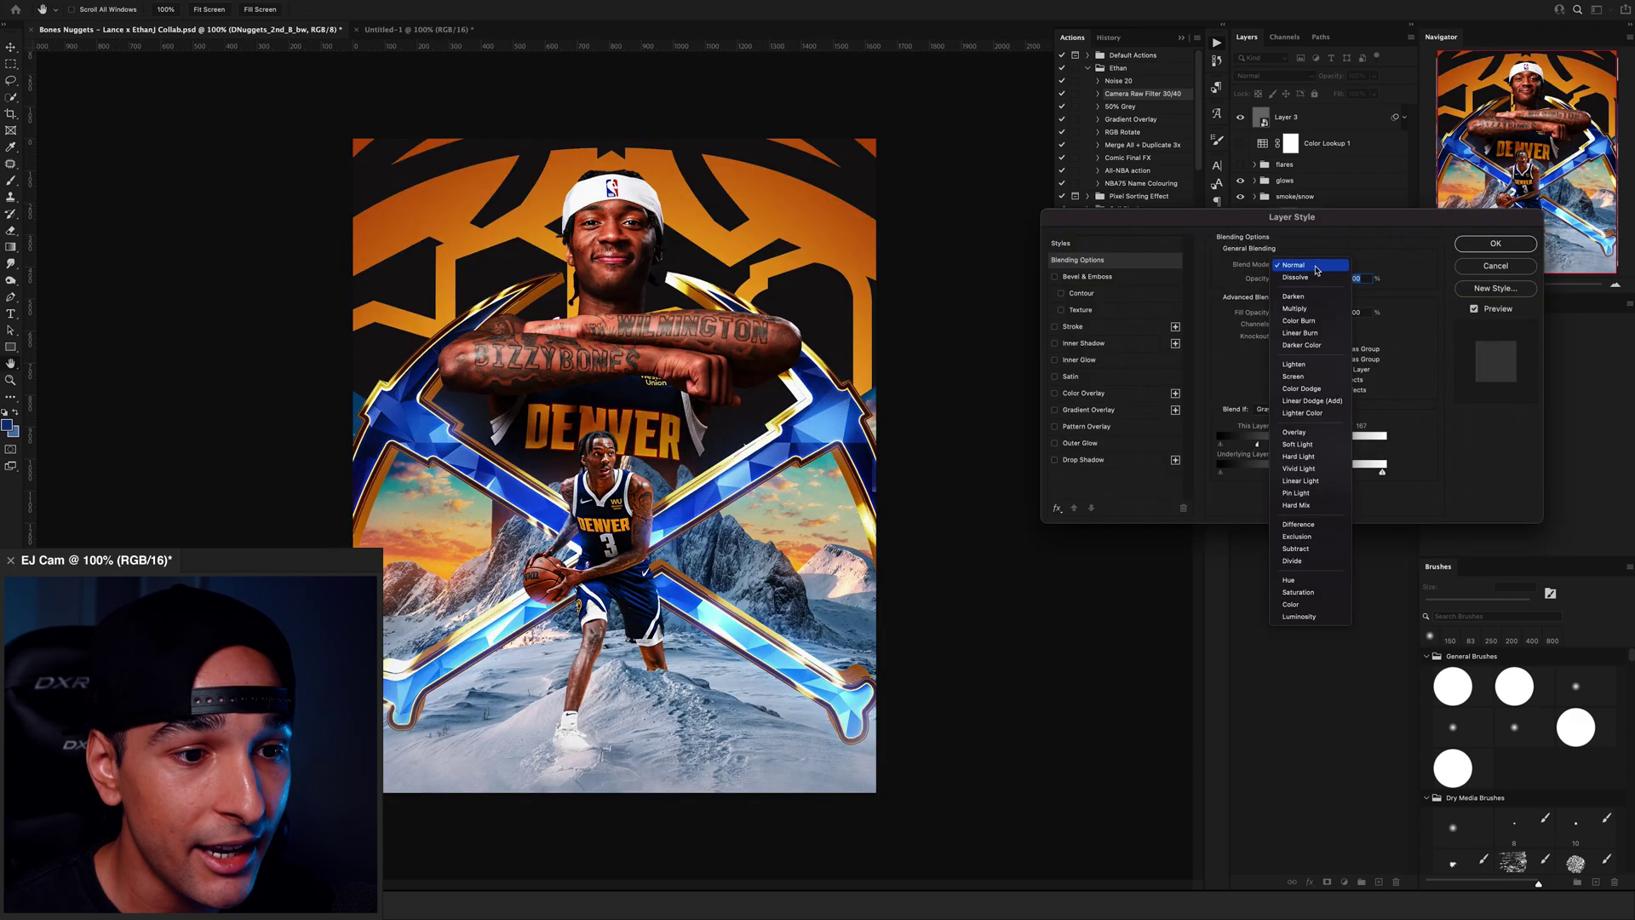
left_click(1314, 438)
left_click(1489, 248)
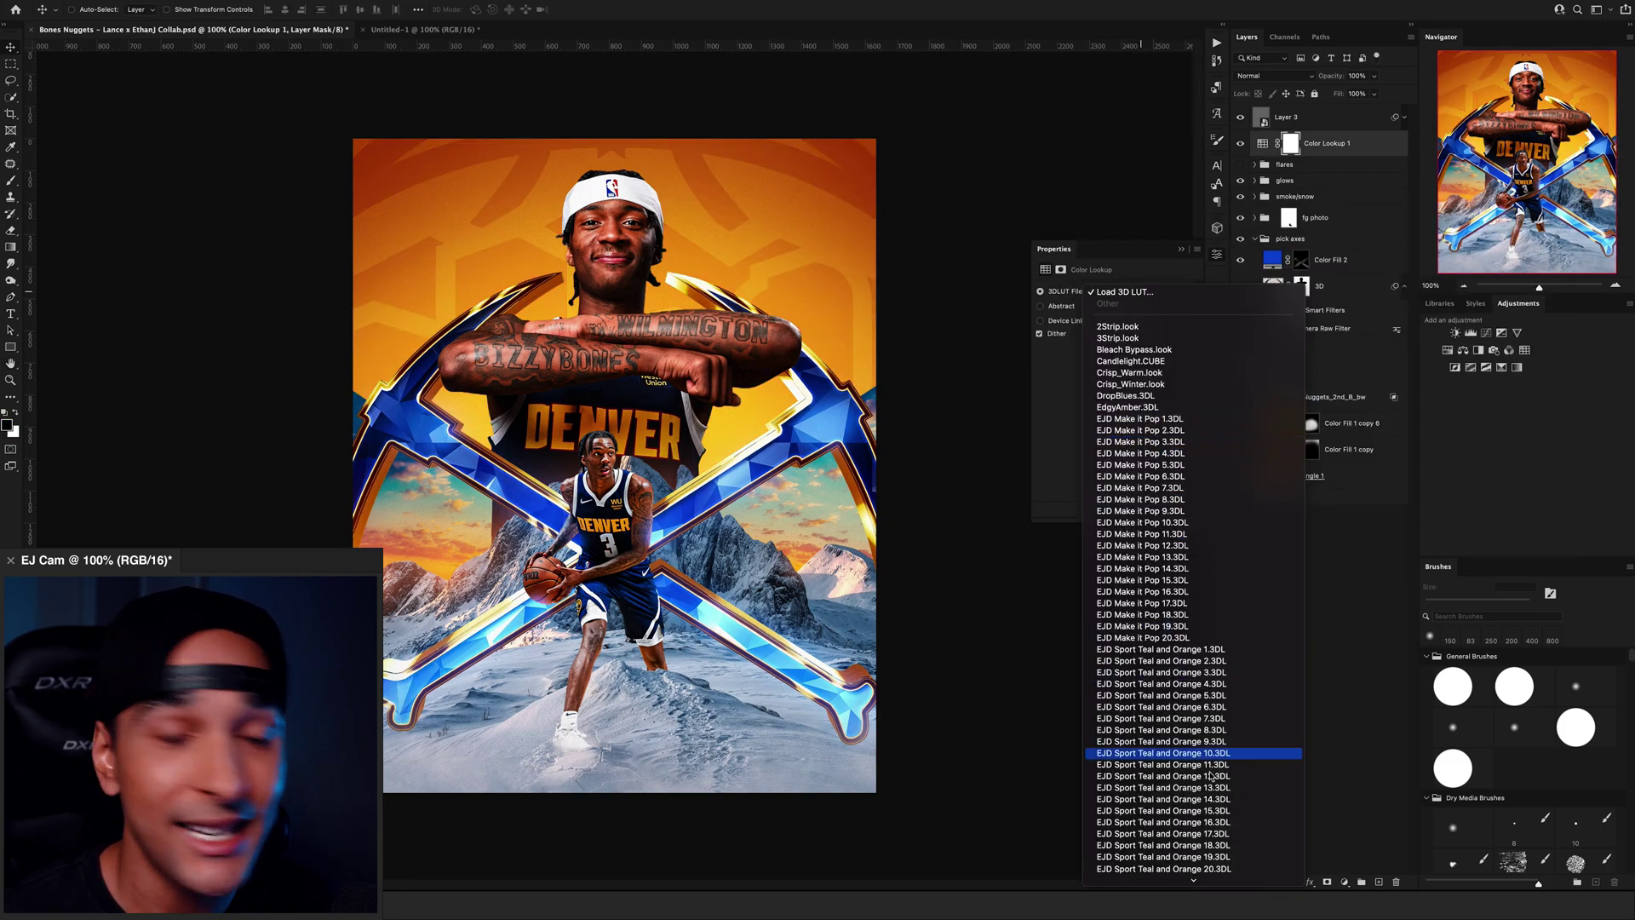
- Load an EJD Sport Teal and Orange LUT into Color Lookup 1 and reduce the layer's opacity to 40%
scroll(1196, 771, "down", 2)
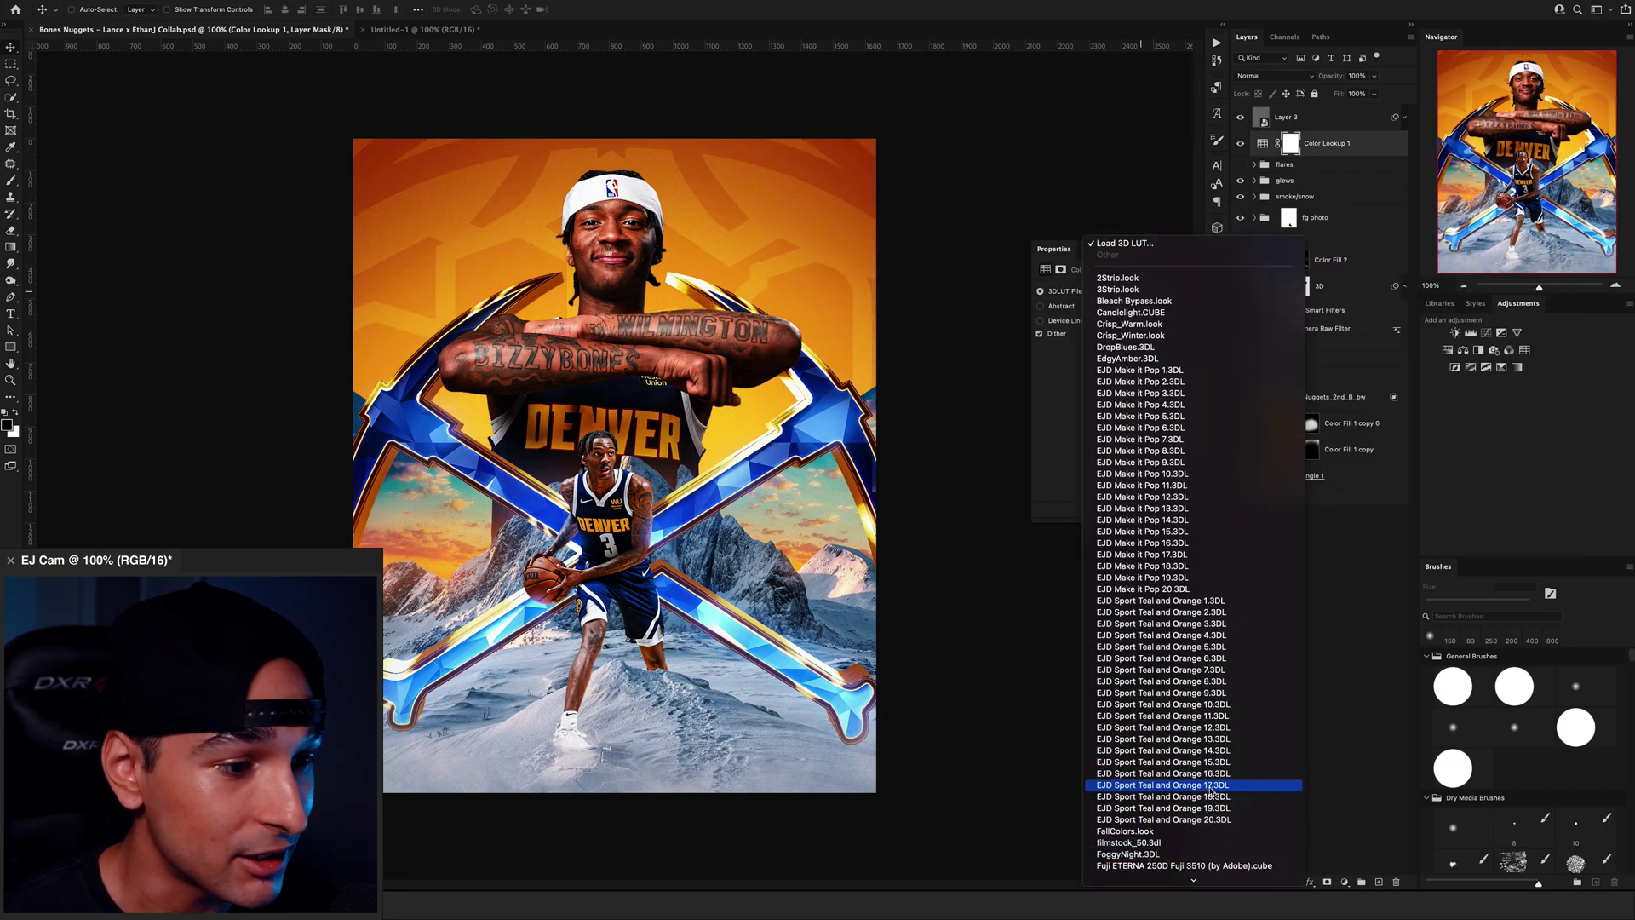
left_click(1205, 788)
key("3")
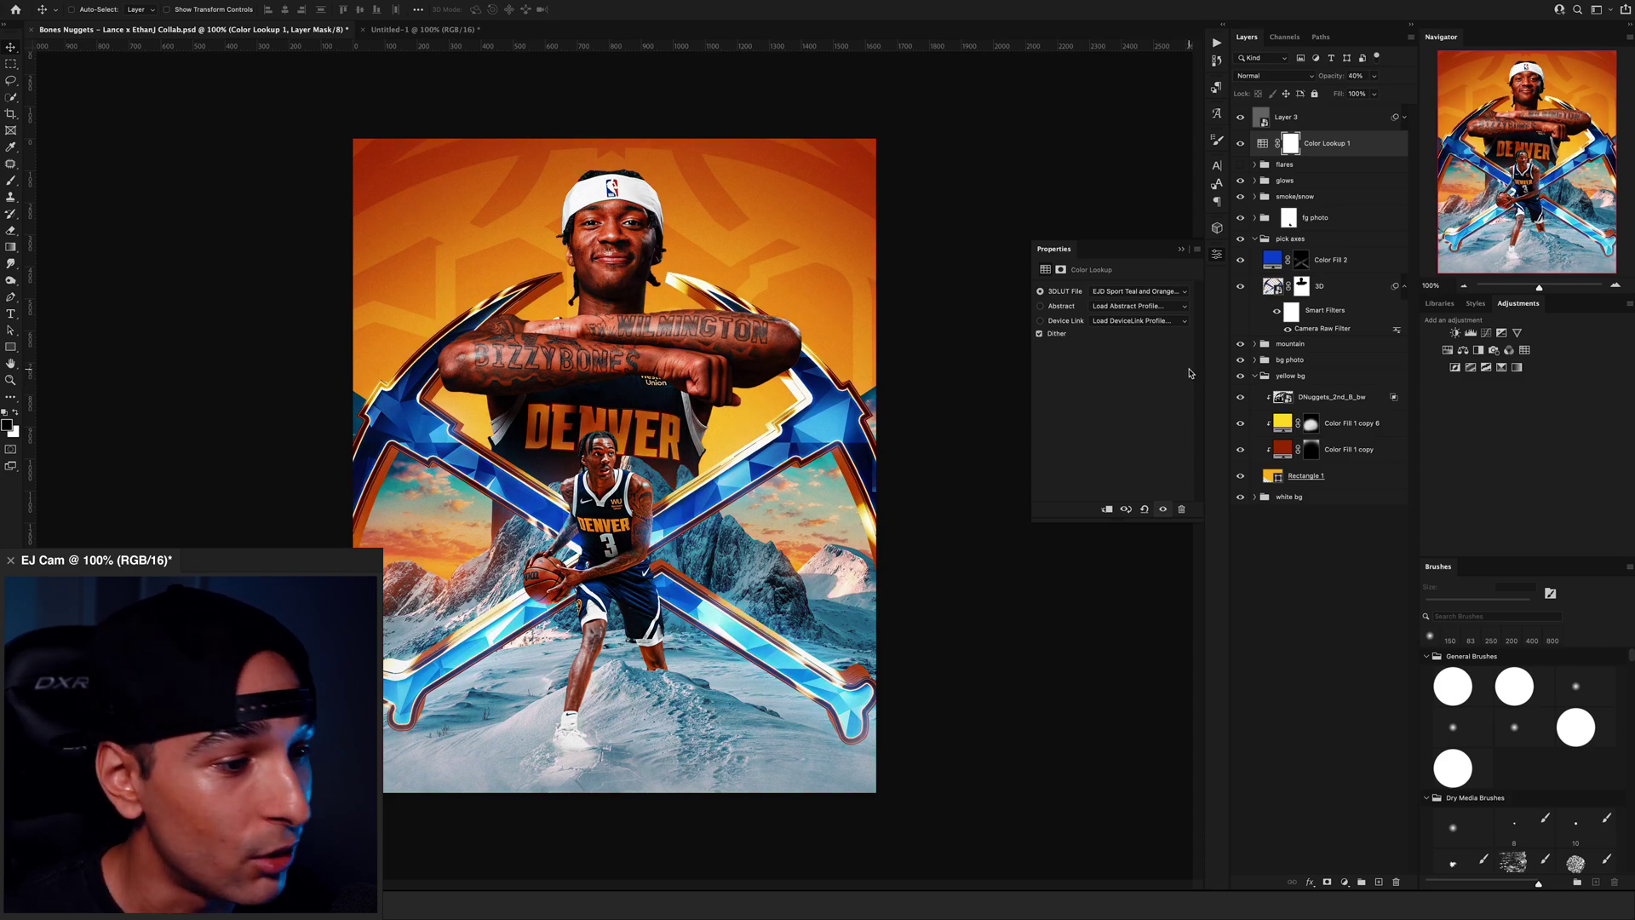
- Add a second Color Lookup adjustment with the EJD Make it Pop 13.3DL LUT and set its opacity to 10%
left_click(1524, 350)
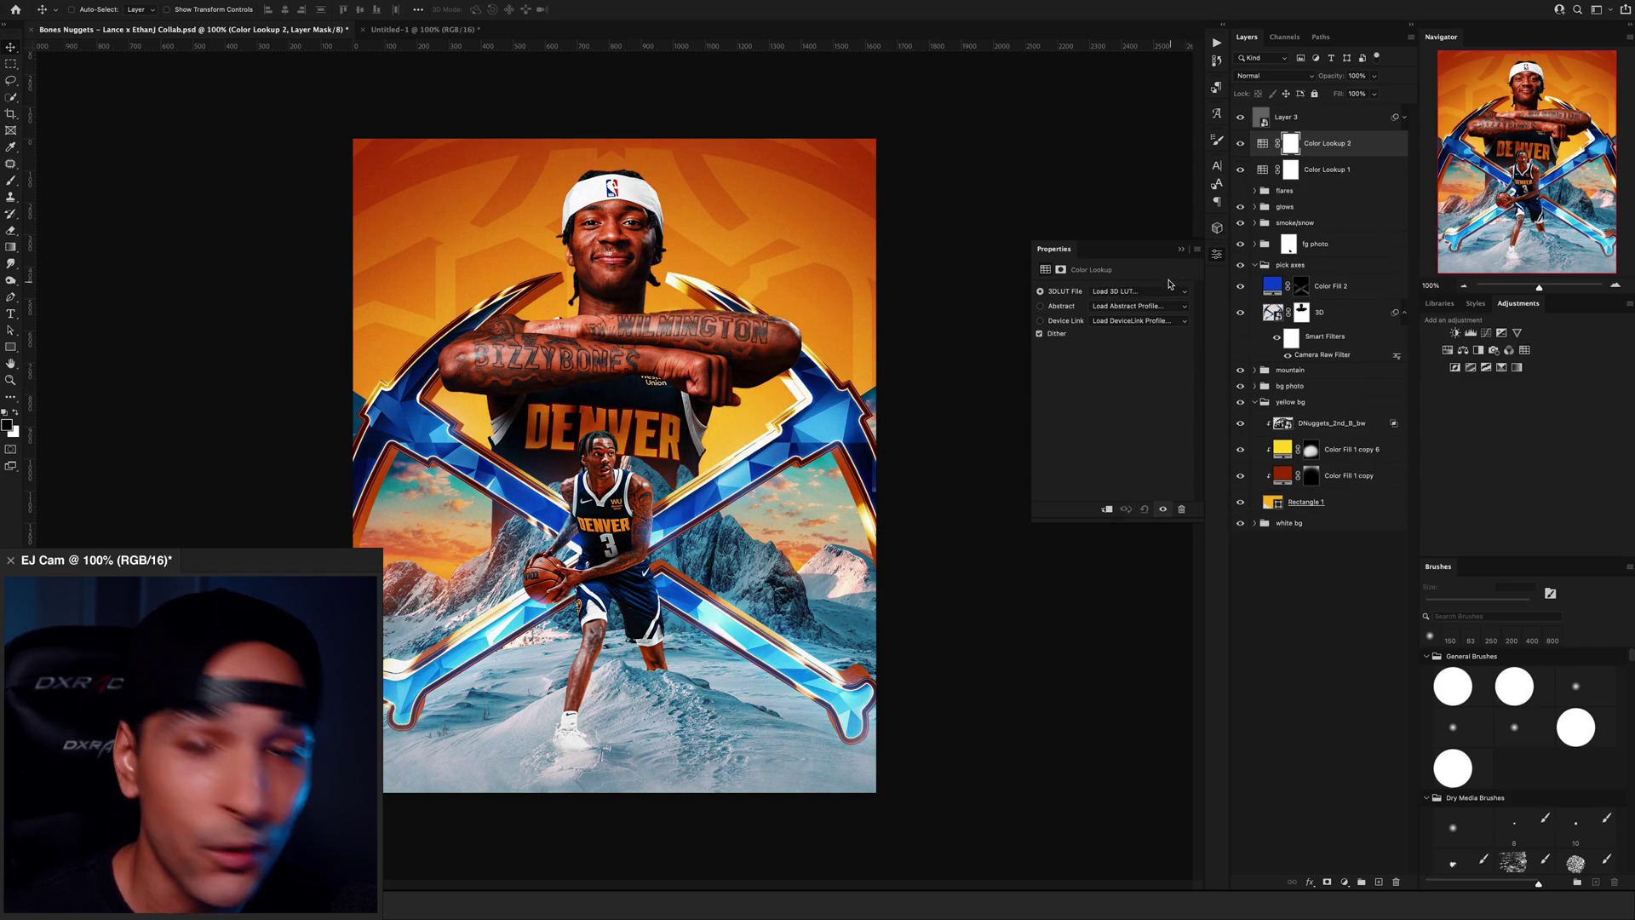
left_click(1164, 291)
left_click(1173, 562)
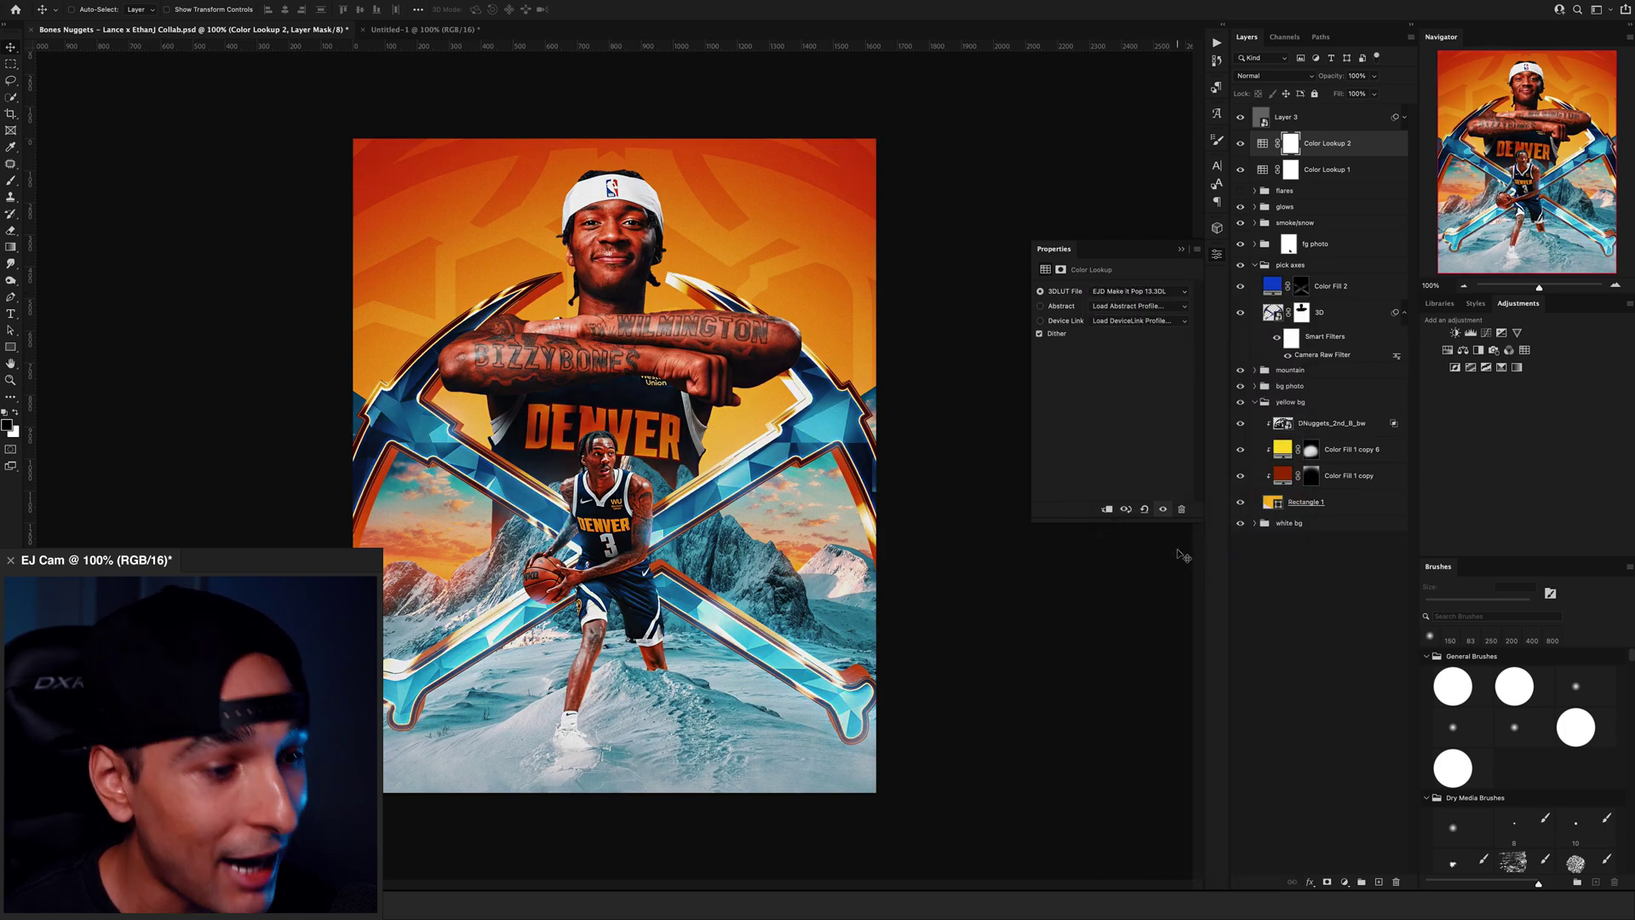
key("1")
left_click(1183, 291)
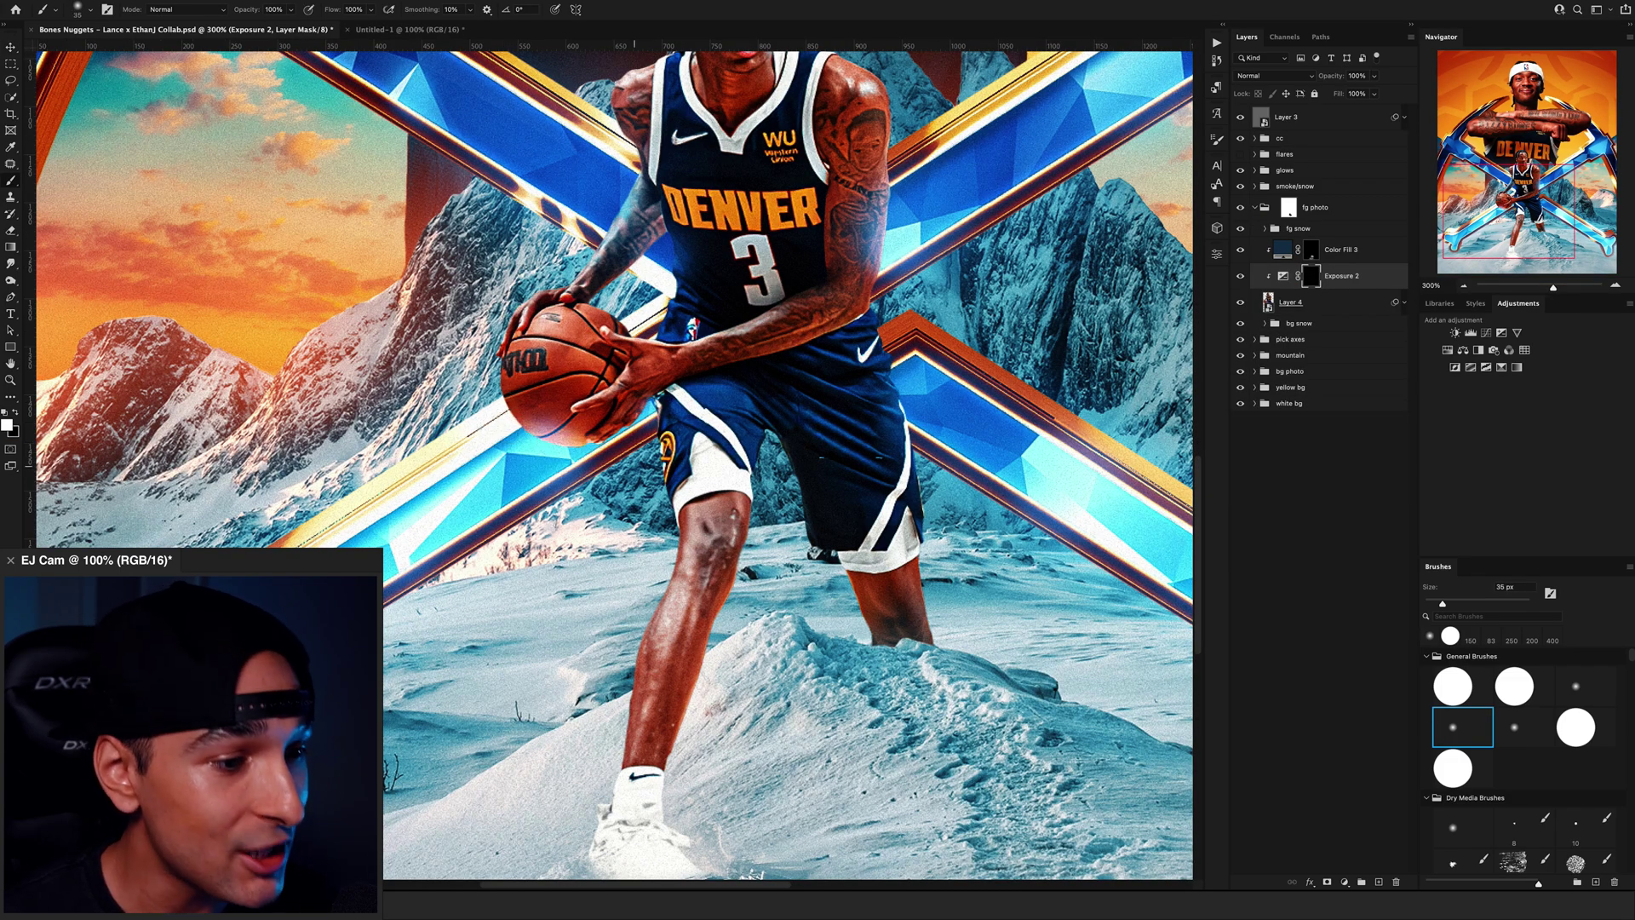
- Brush white into the Exposure 2 mask just below the small player's basketball and reduce the brush size
mouse_move(610, 446)
left_mouse_down()
mouse_move(664, 403)
mouse_move(666, 503)
left_mouse_up()
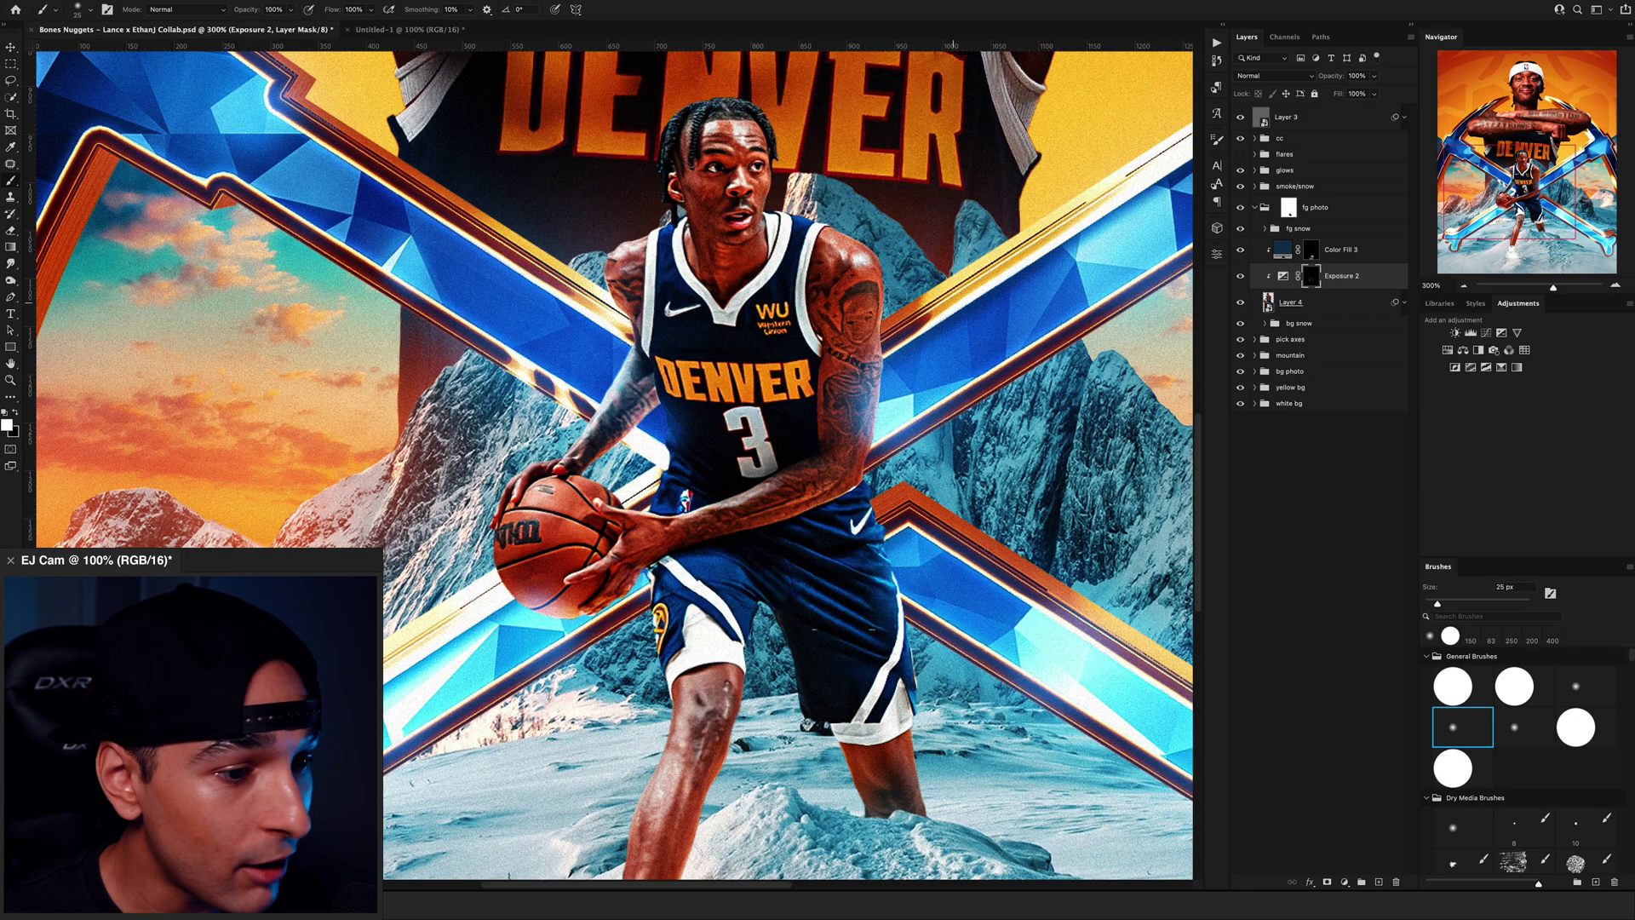
key("bracketleft")
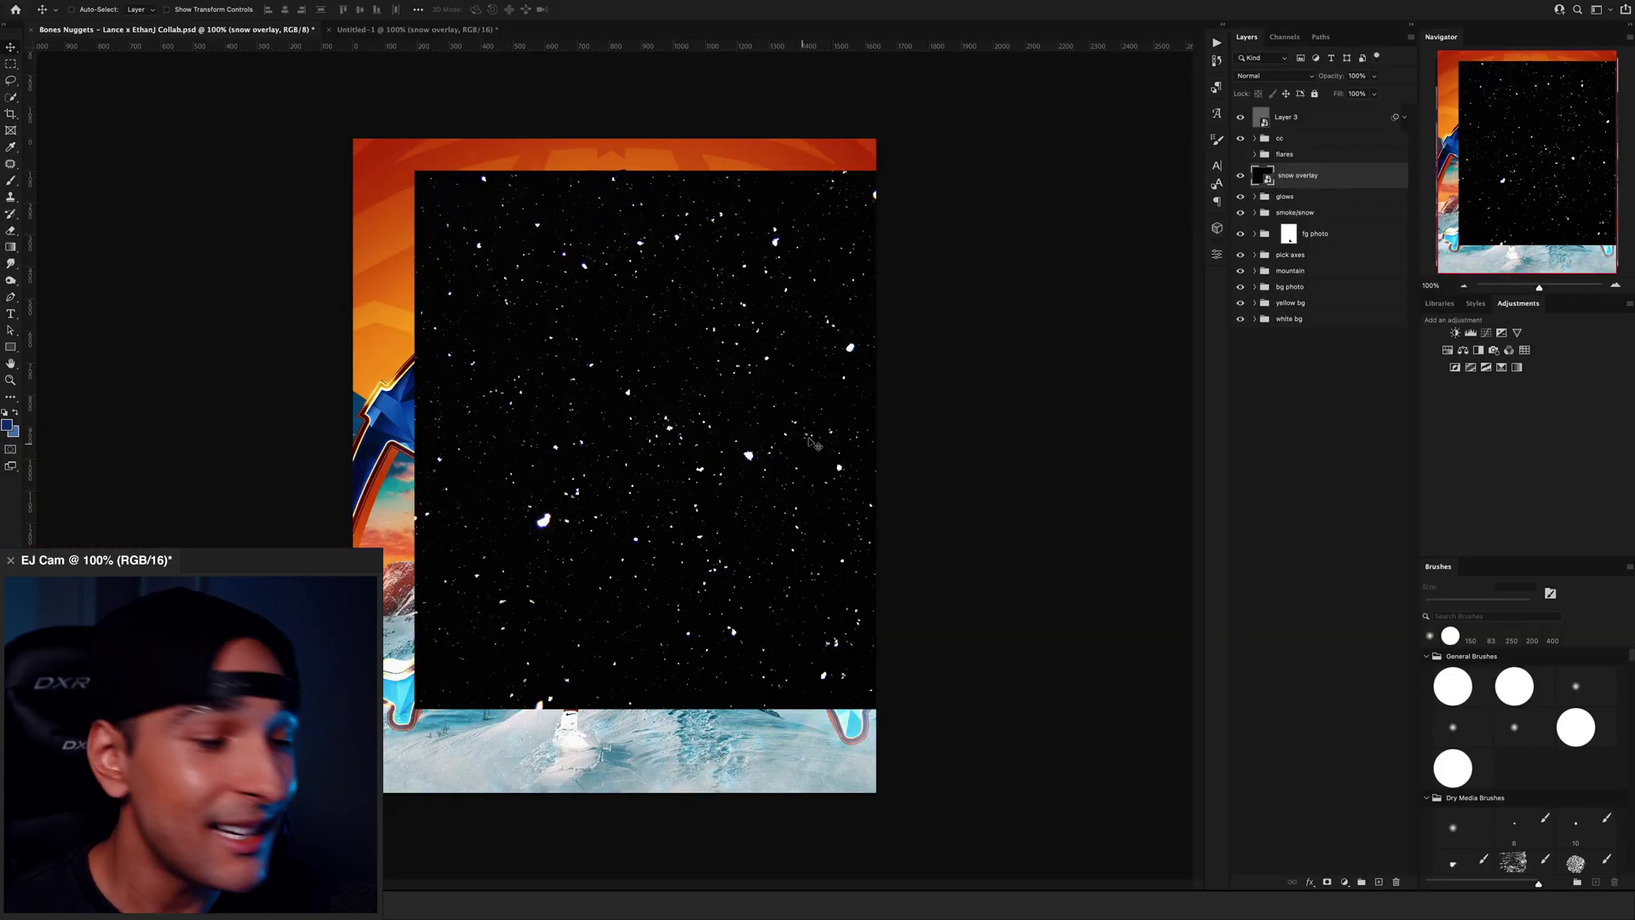
- Move the snow overlay to cover the poster's upper part and set its blend mode to Screen
left_click_drag(731, 411, 547, 346)
left_click(1273, 75)
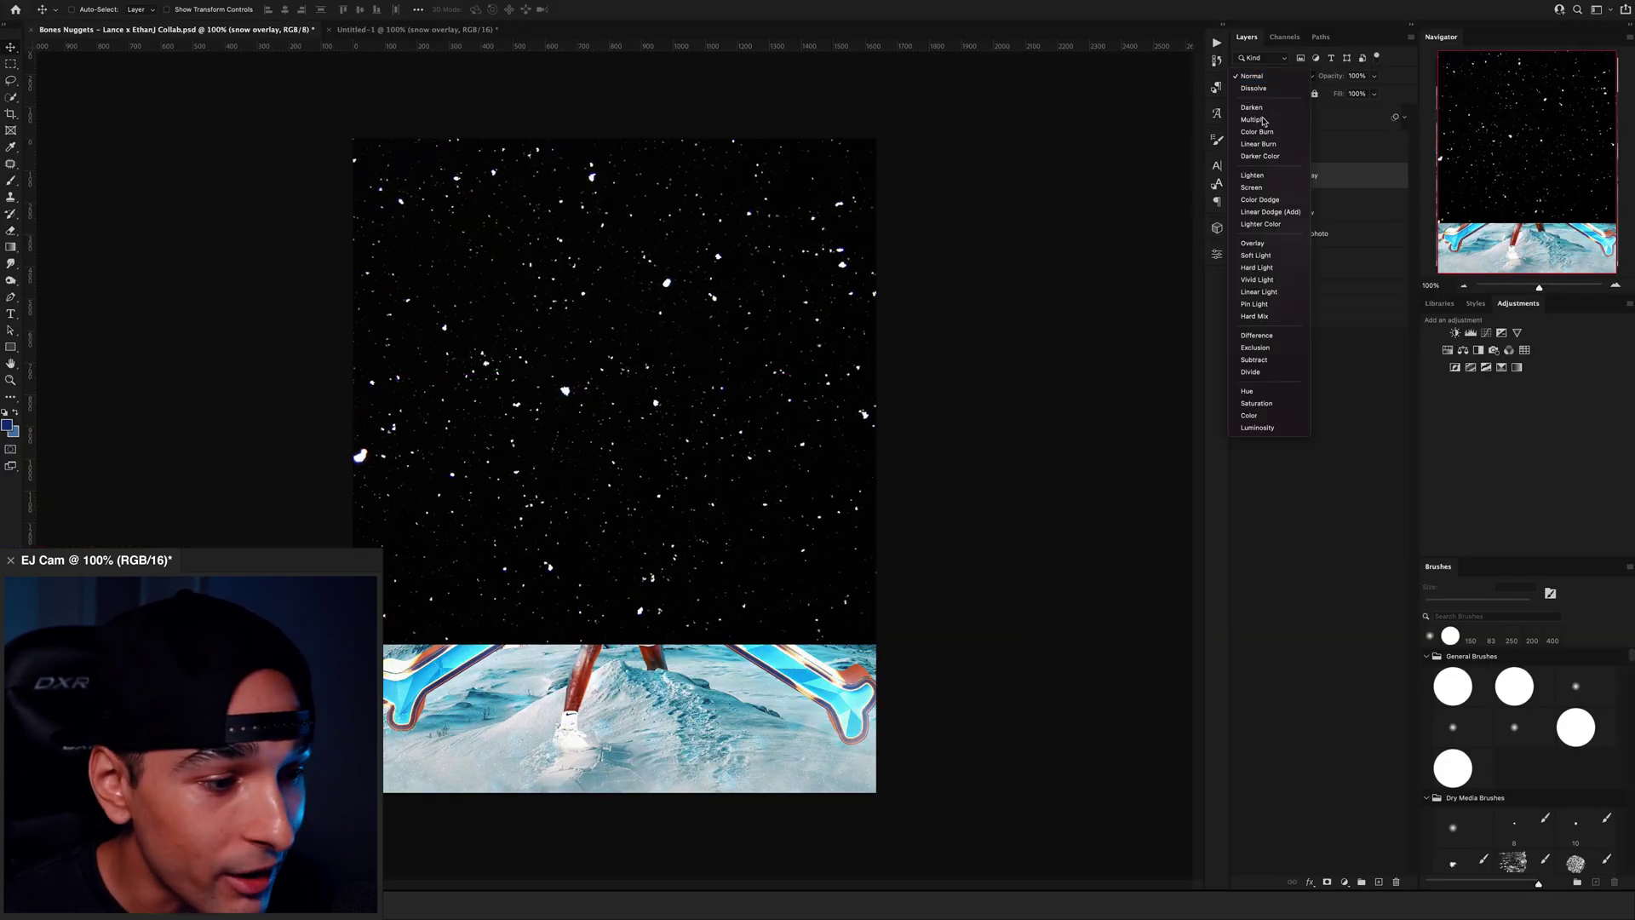
left_click(1269, 183)
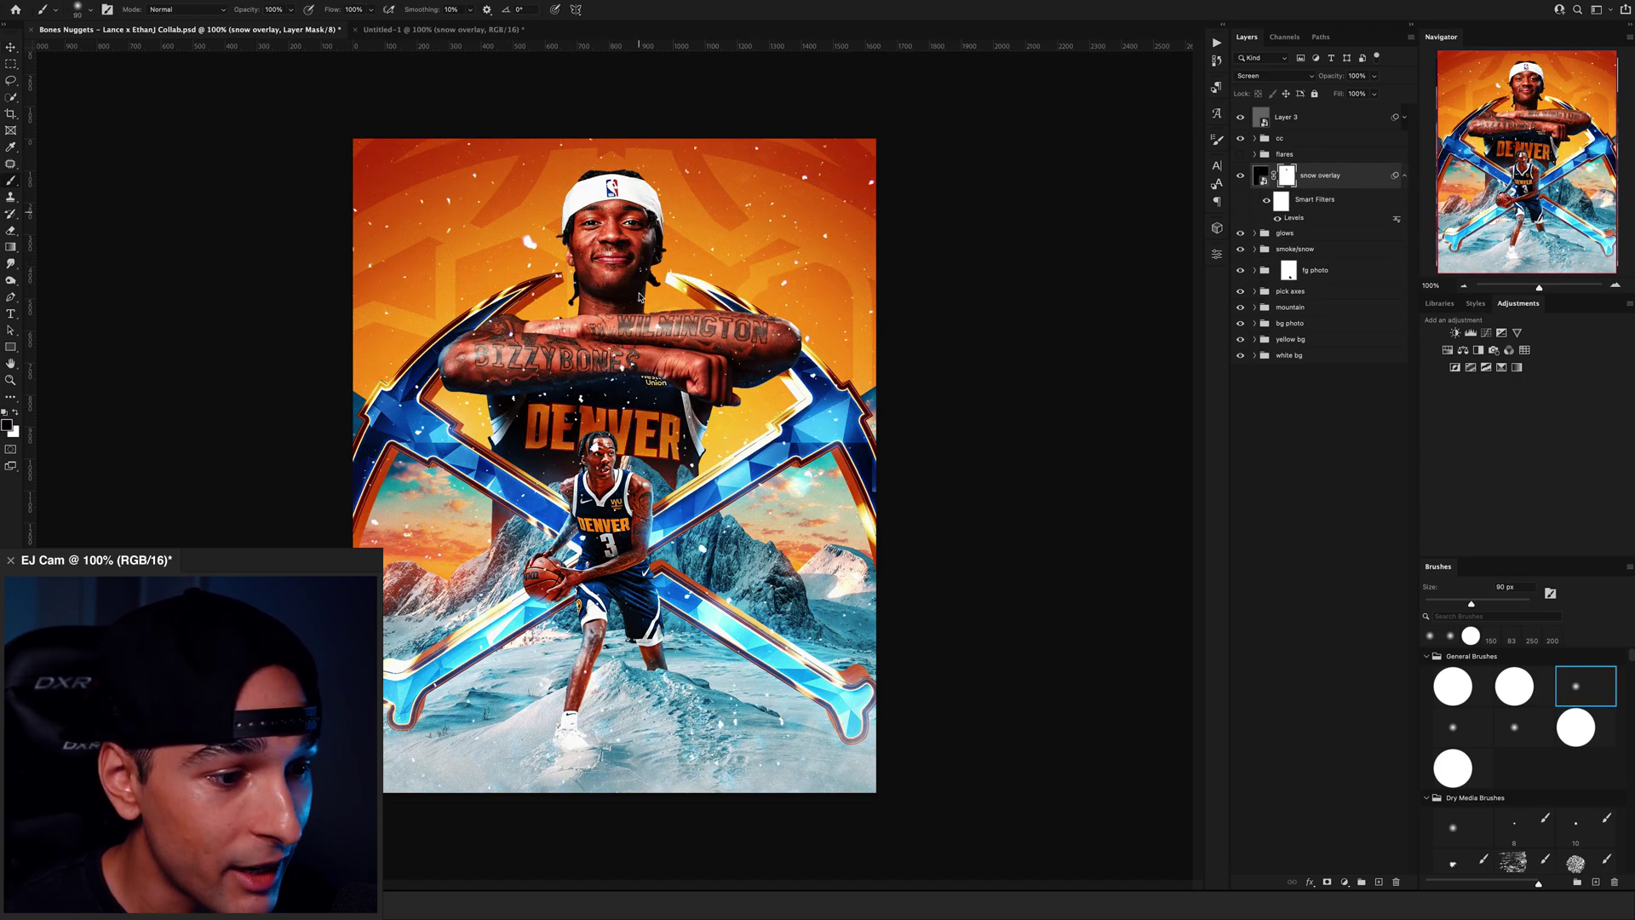
- Rotate the duplicated snow overlay at about 14.5% scale so that it covers the whole poster
key("ctrl+t")
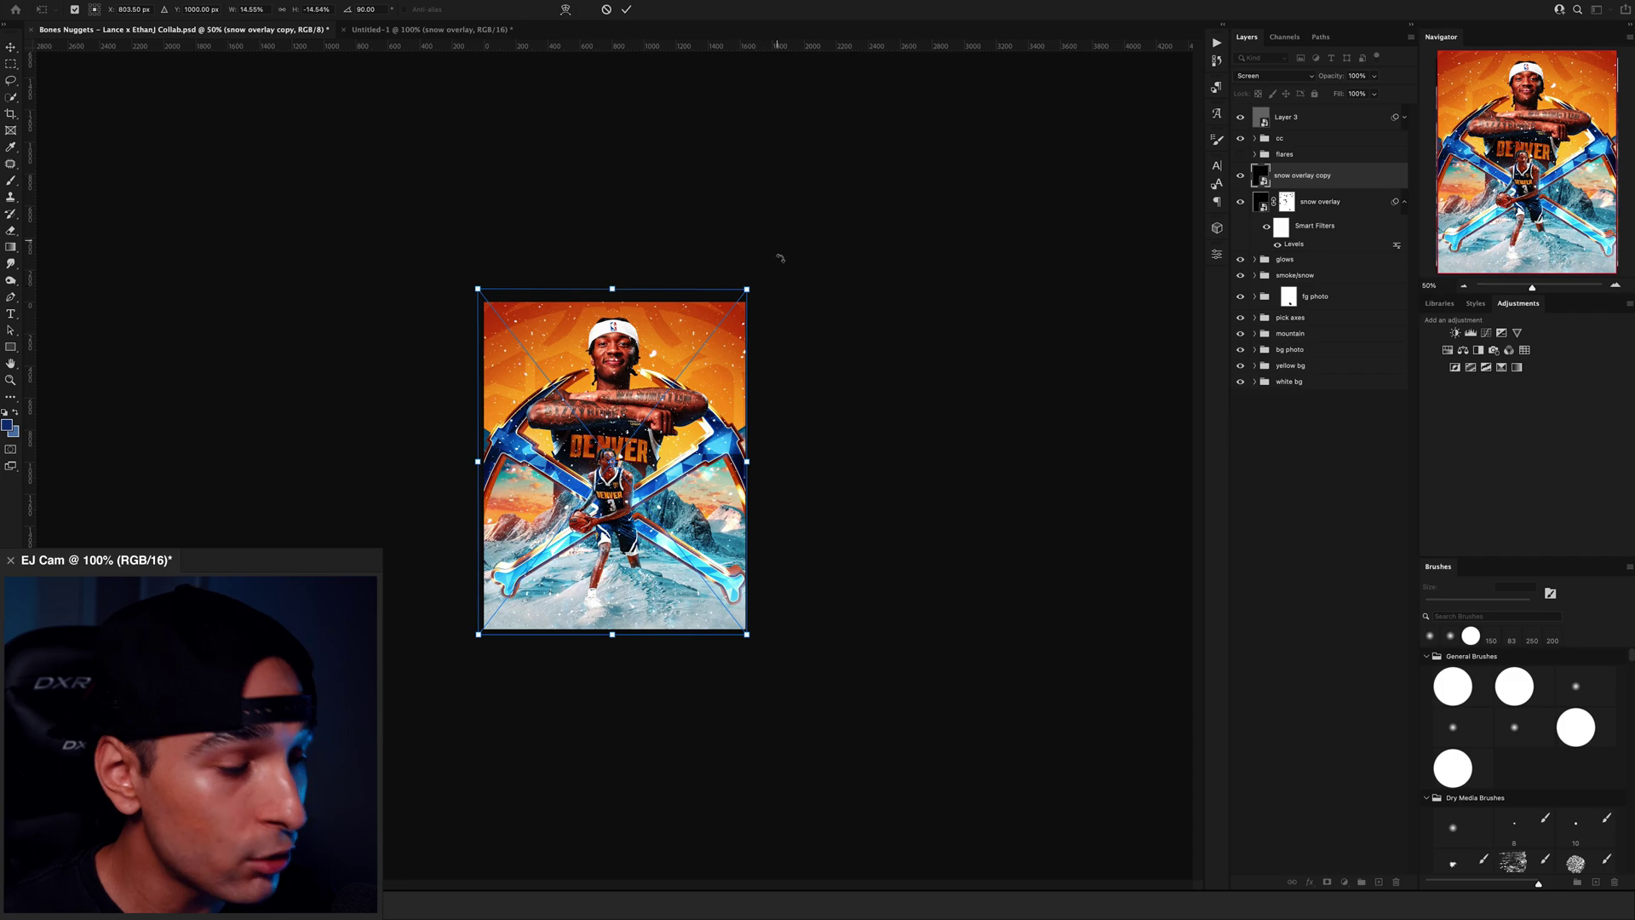
left_click_drag(780, 255, 481, 632)
key("Return")
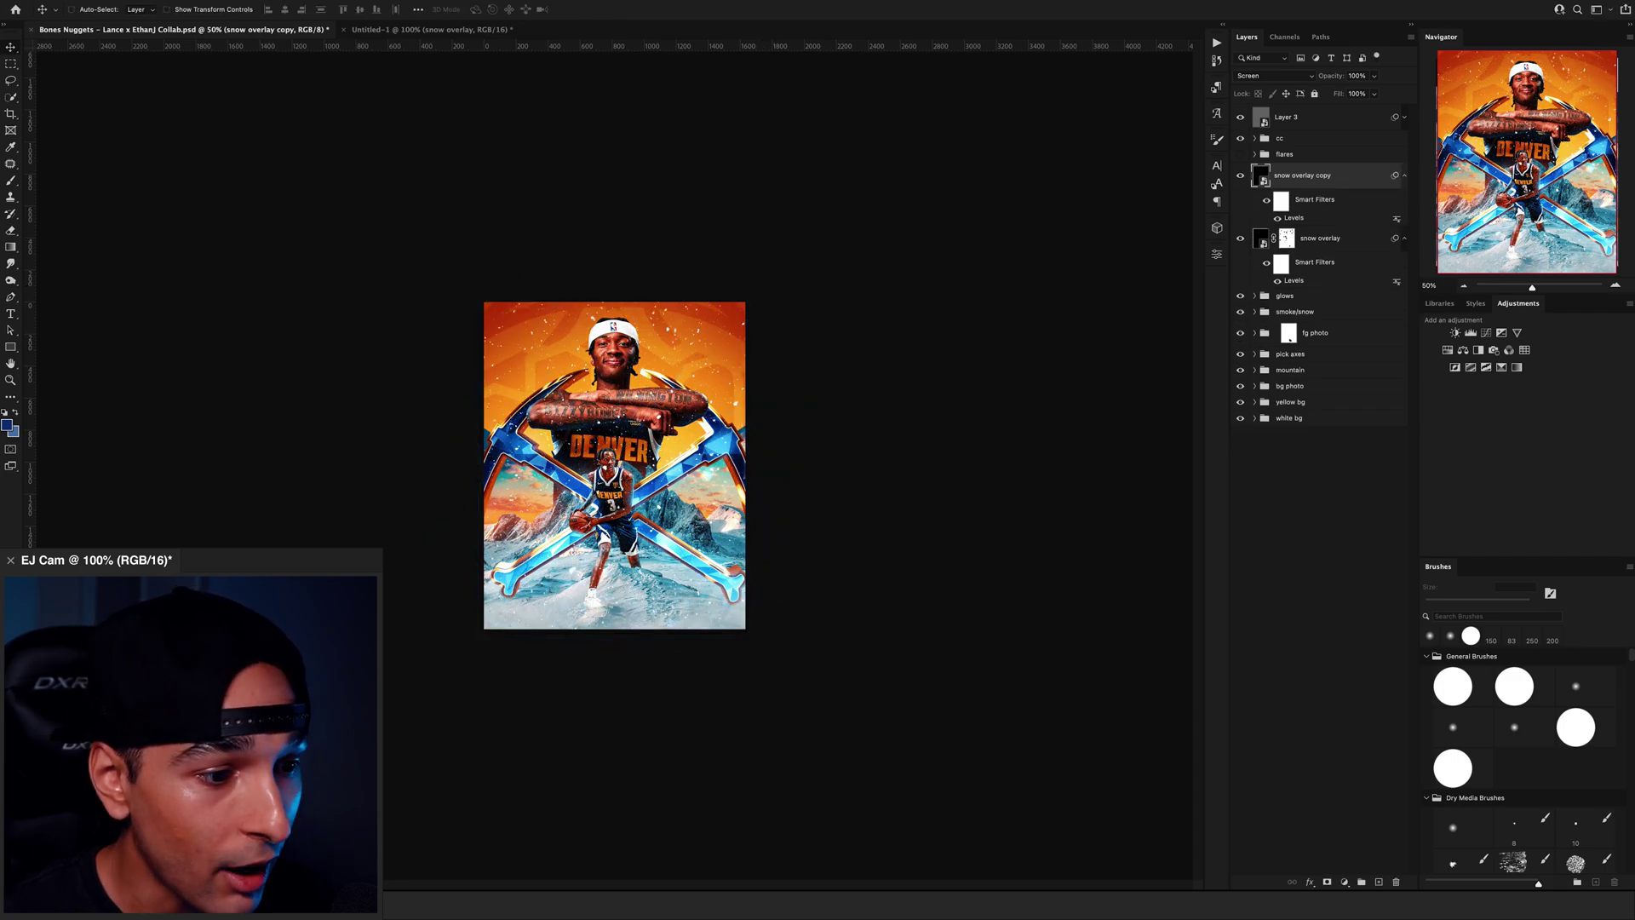
- Apply a Motion Blur filter to the snow overlay copy
left_click(345, 2)
mouse_move(300, 1)
mouse_move(325, 144)
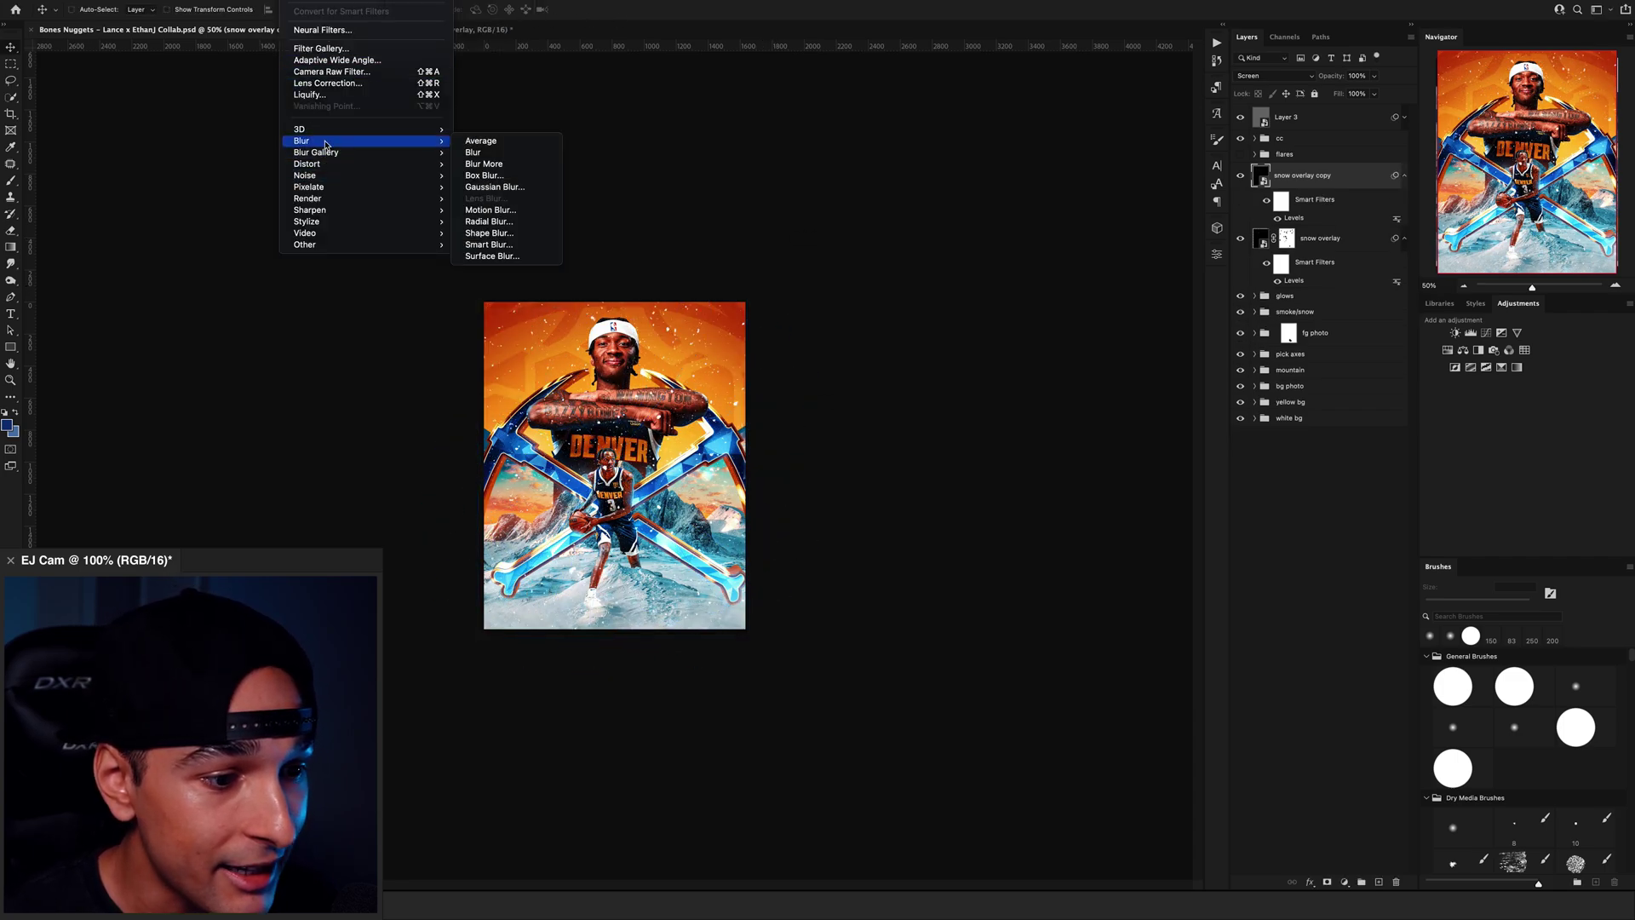
left_click(491, 209)
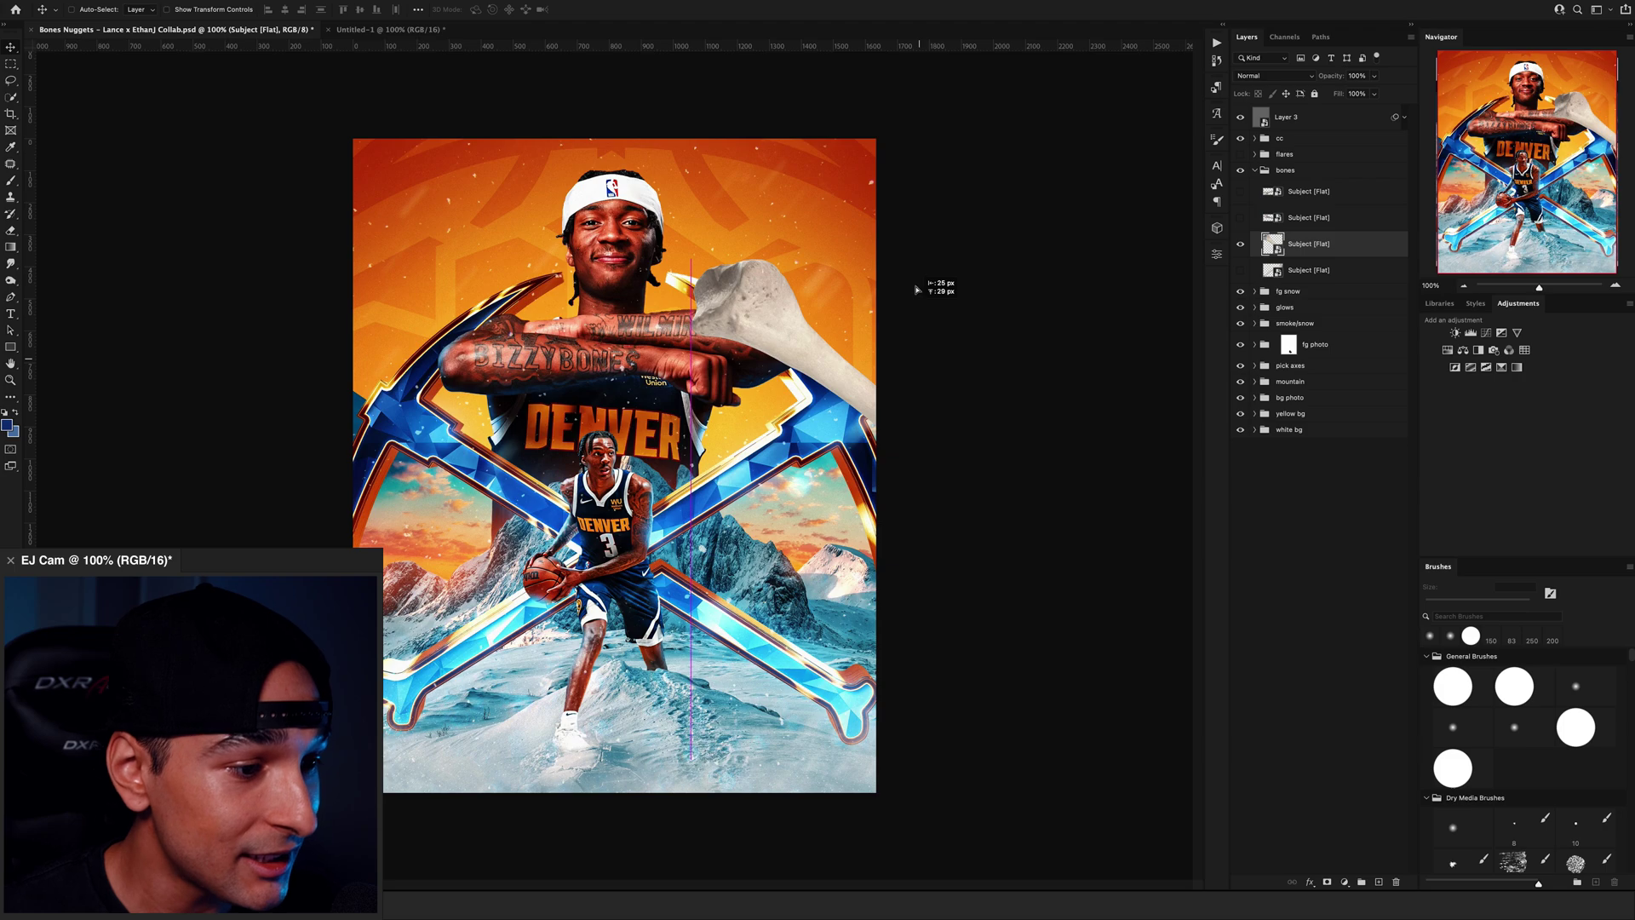
- Flip the bone horizontally, rotate it counterclockwise and place its large end in the poster's upper right corner
left_click(1457, 290)
left_click(1458, 291)
key("ctrl+t")
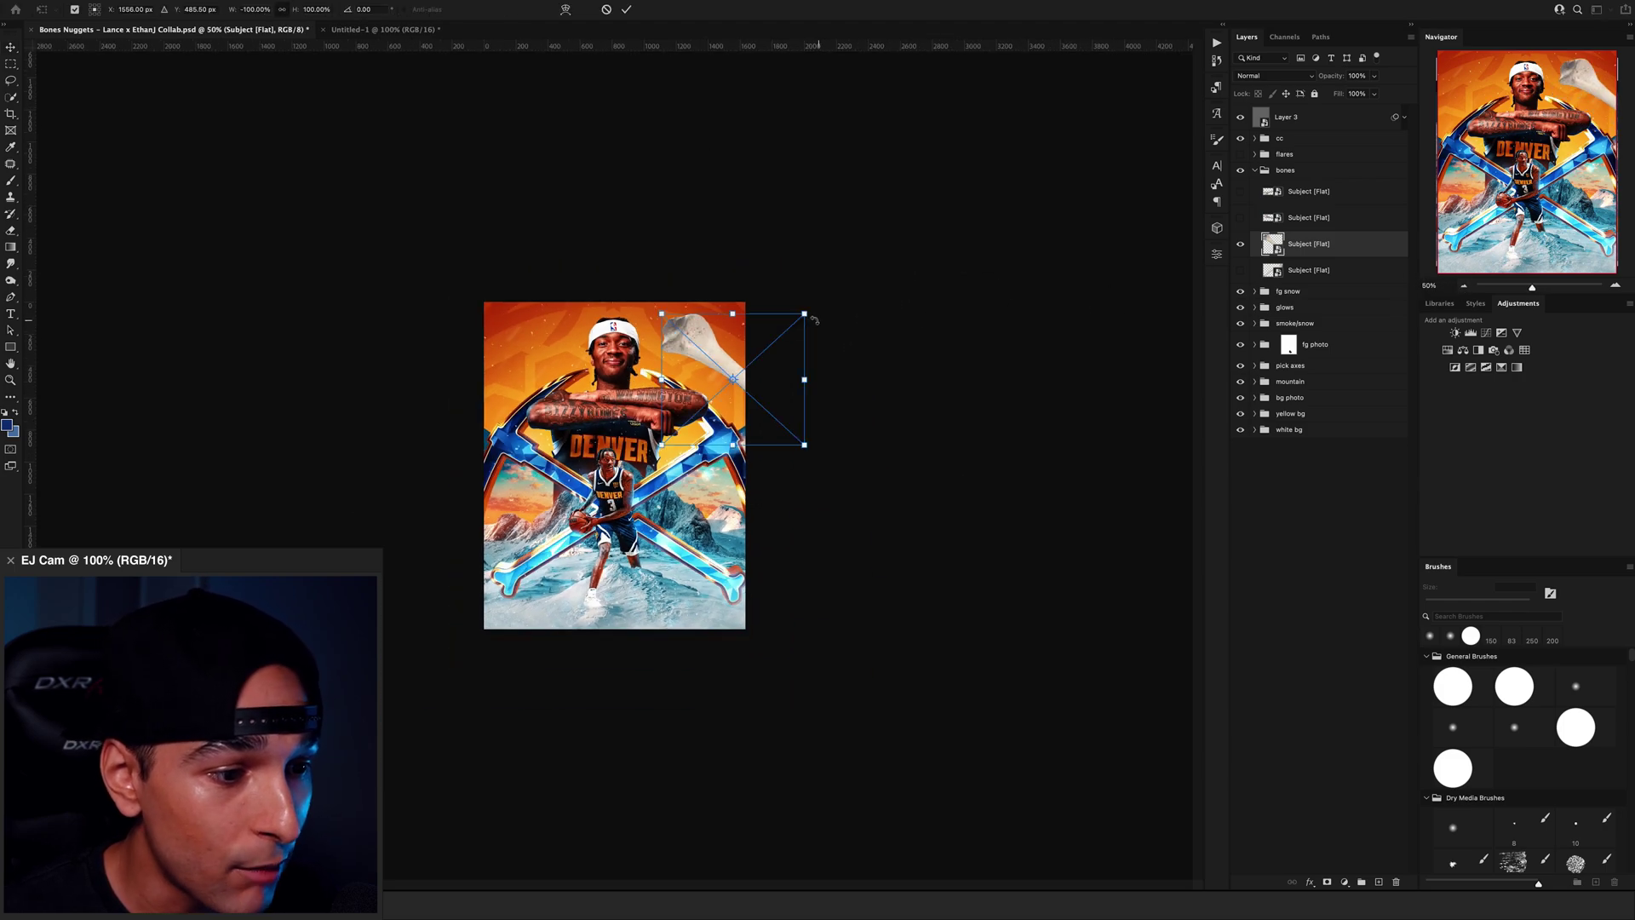
left_click_drag(813, 317, 817, 255)
key("Return")
left_click_drag(798, 334, 775, 335)
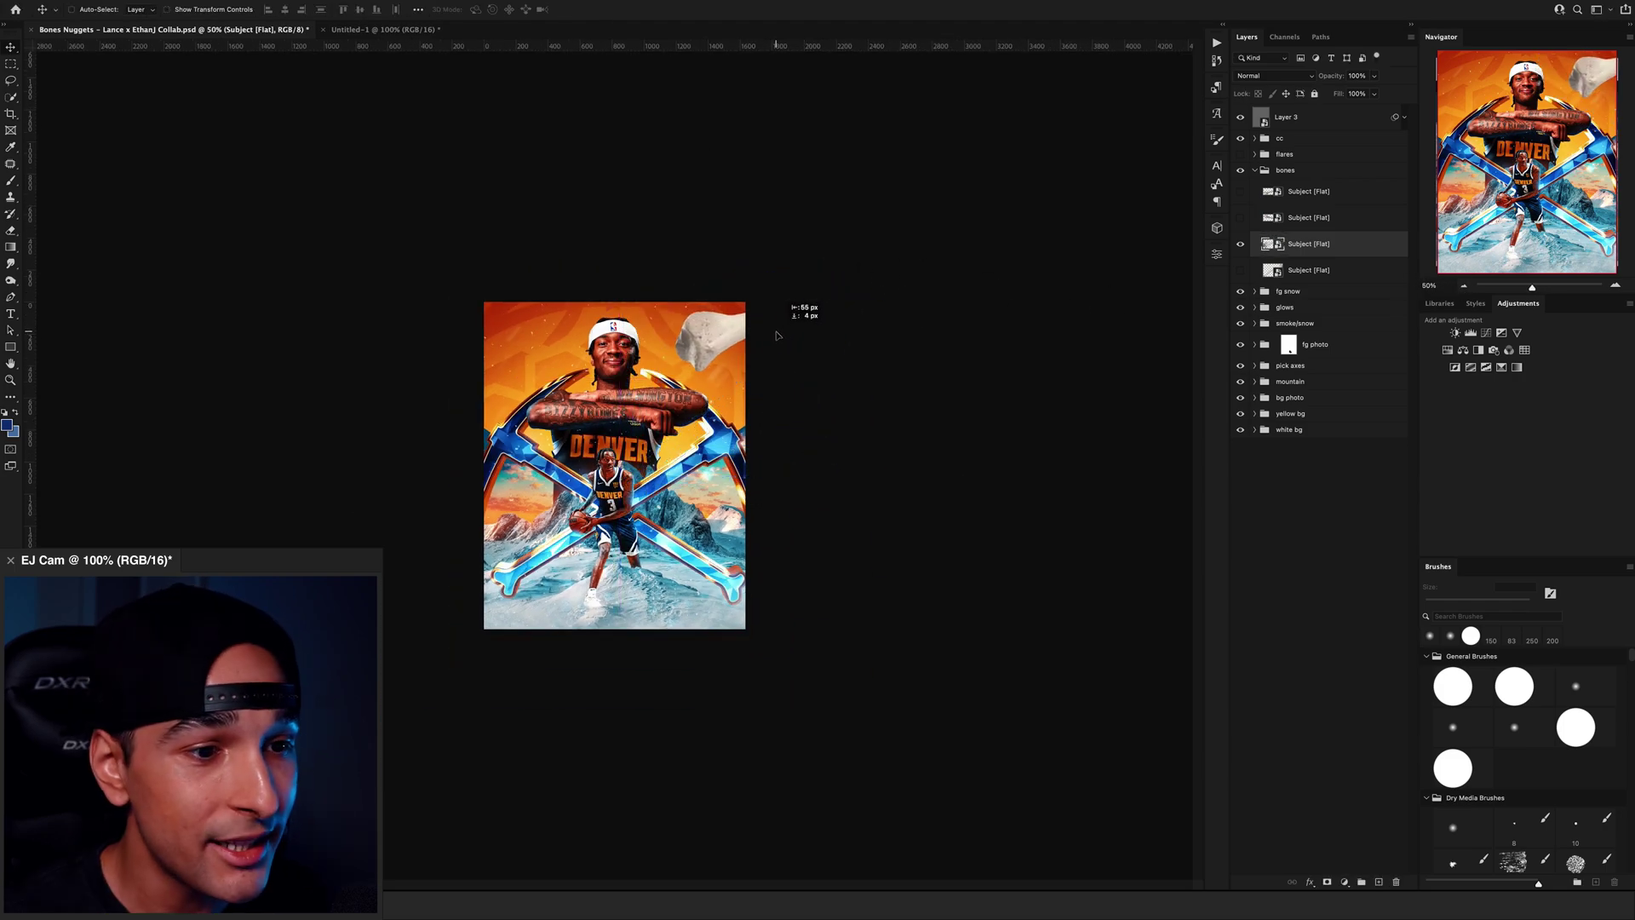
- Open the bone's smart object, paste the Curves, Vibrance and Color Balance adjustments above it, and lower the bone layer's saturation
double_click(1268, 247)
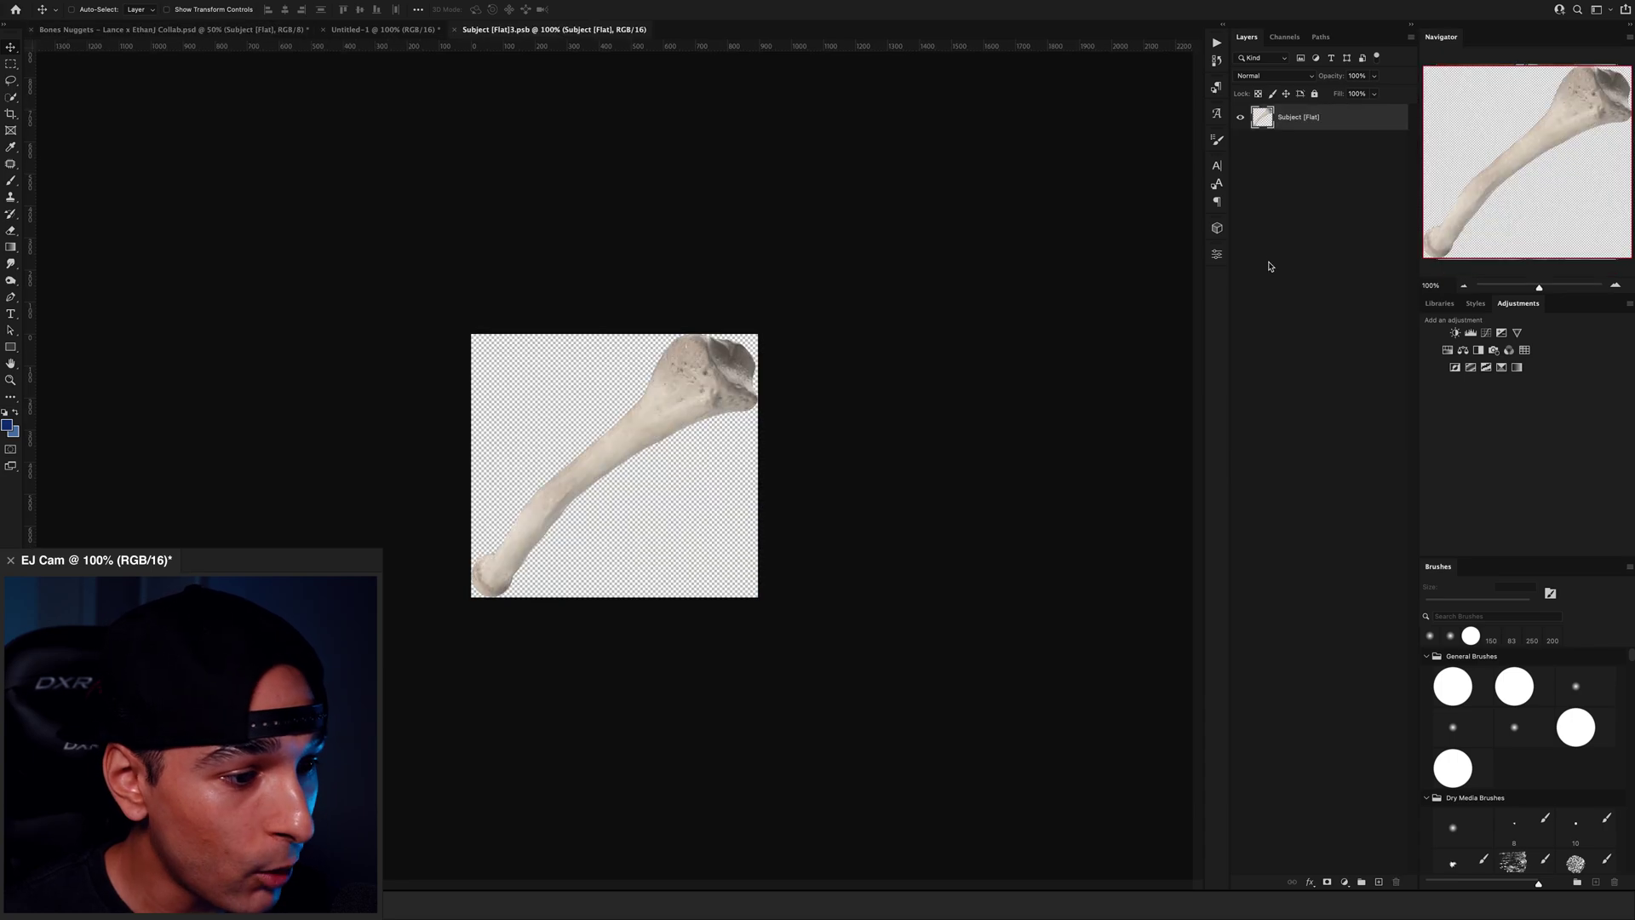
key("ctrl+v")
left_click(1290, 228)
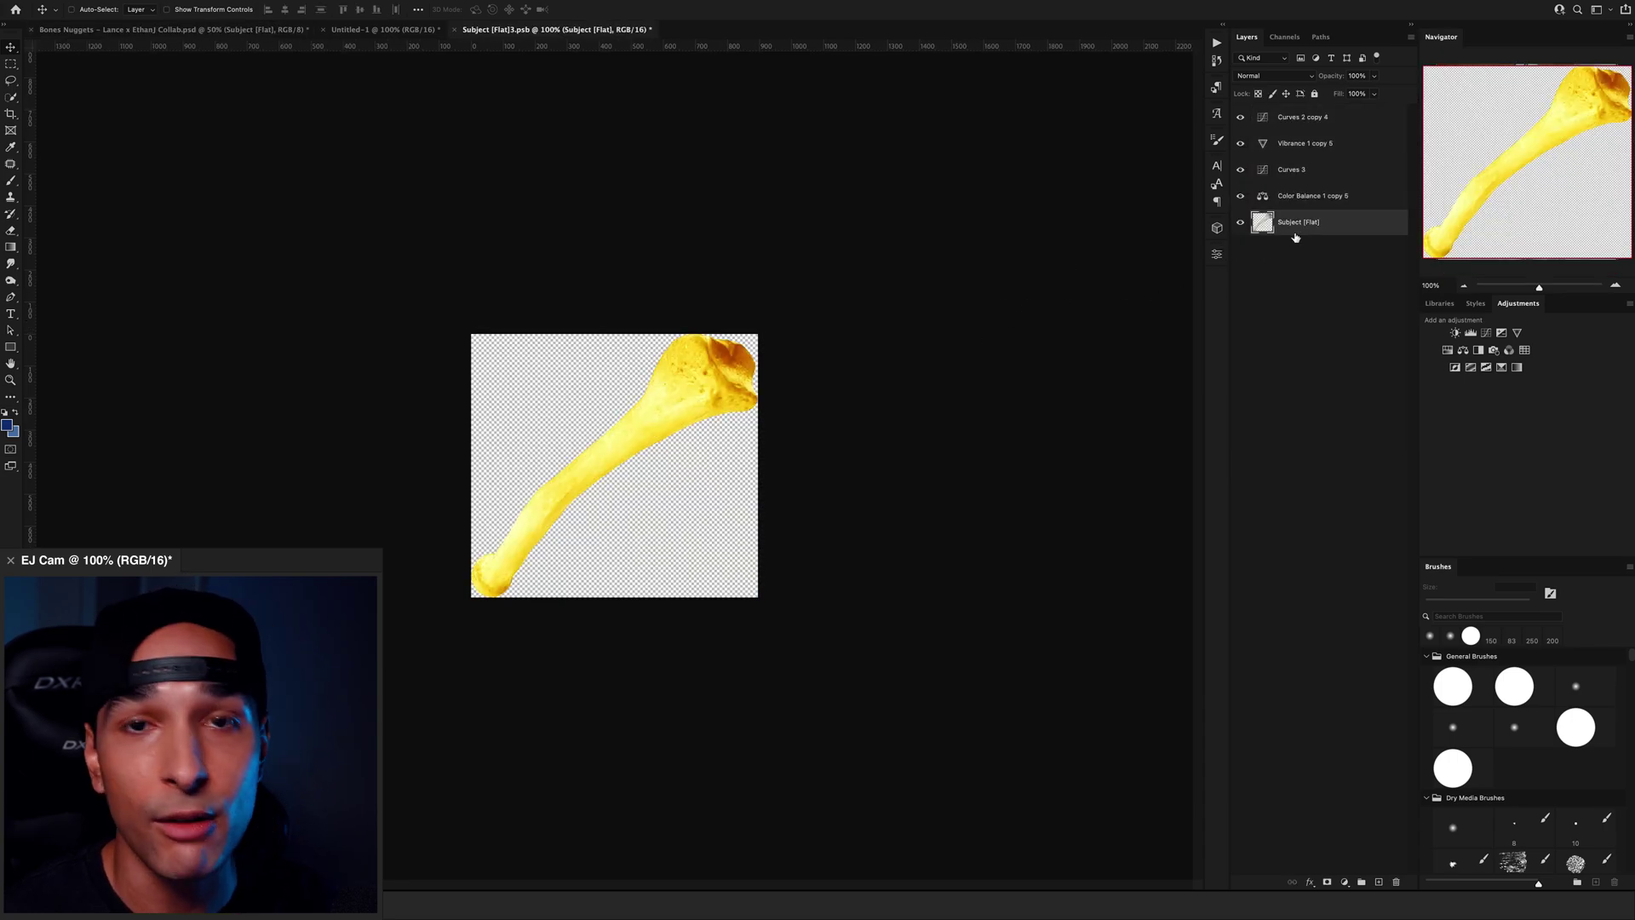
key("ctrl+u")
left_click_drag(966, 270, 890, 271)
left_click(1109, 183)
- Duplicate the bone layer twice, with the top copy inverted and set to the Difference blend mode
key("super+j")
key("ctrl+j")
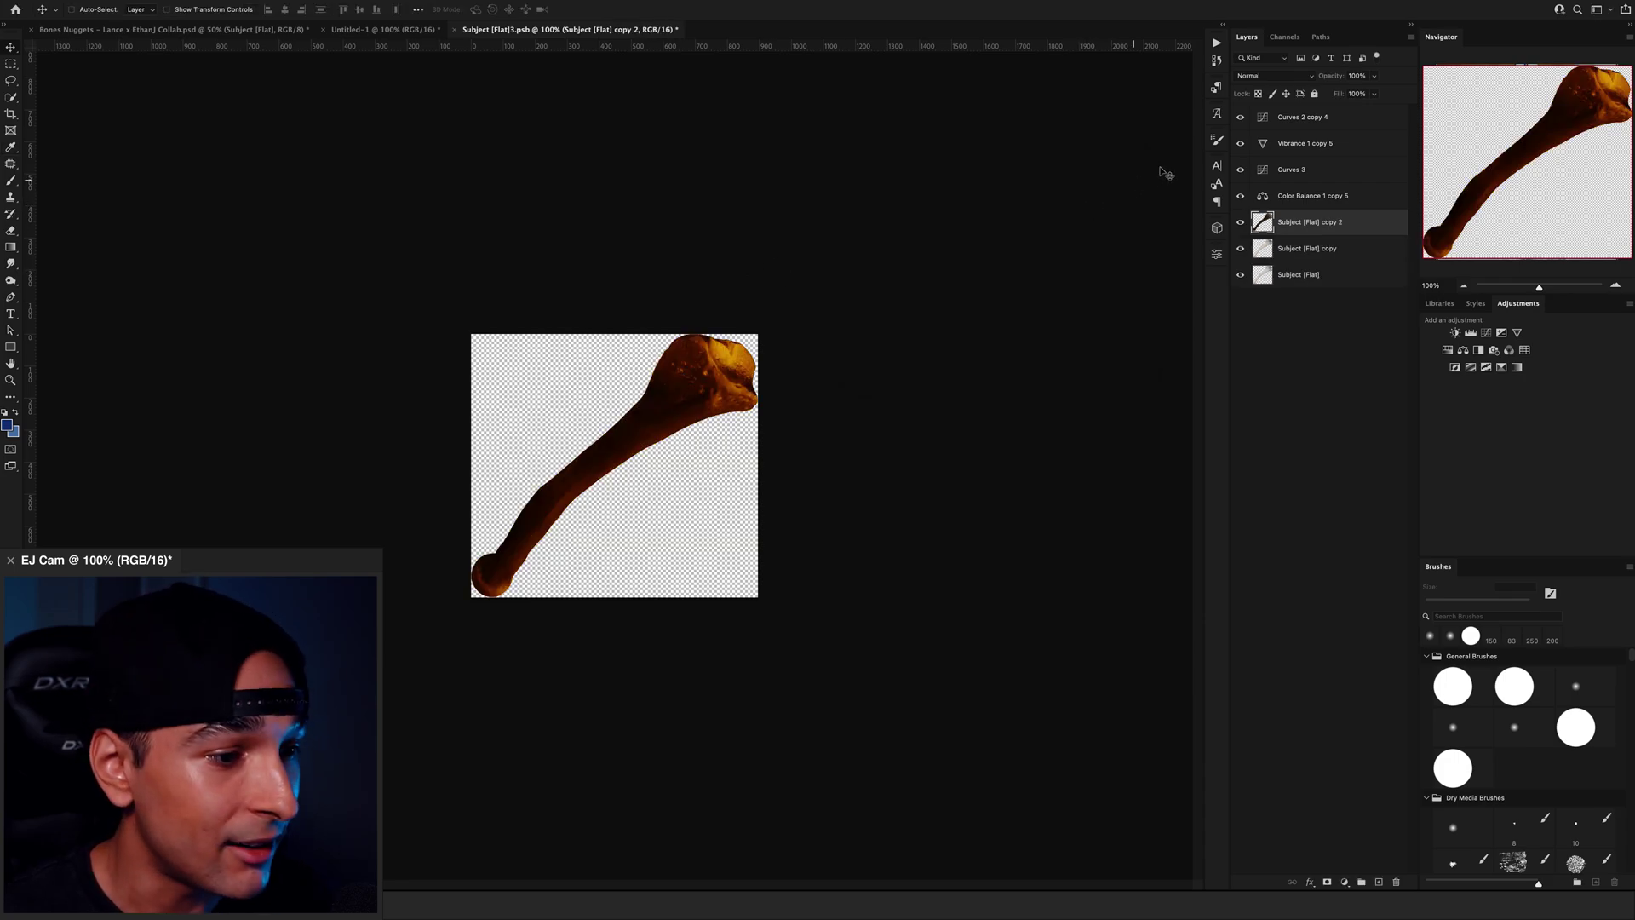
left_click(1269, 76)
left_click(1264, 334)
- Merge the Difference copy of the bone with the copy directly below it
left_click(1363, 248, "shift")
right_click(1371, 234)
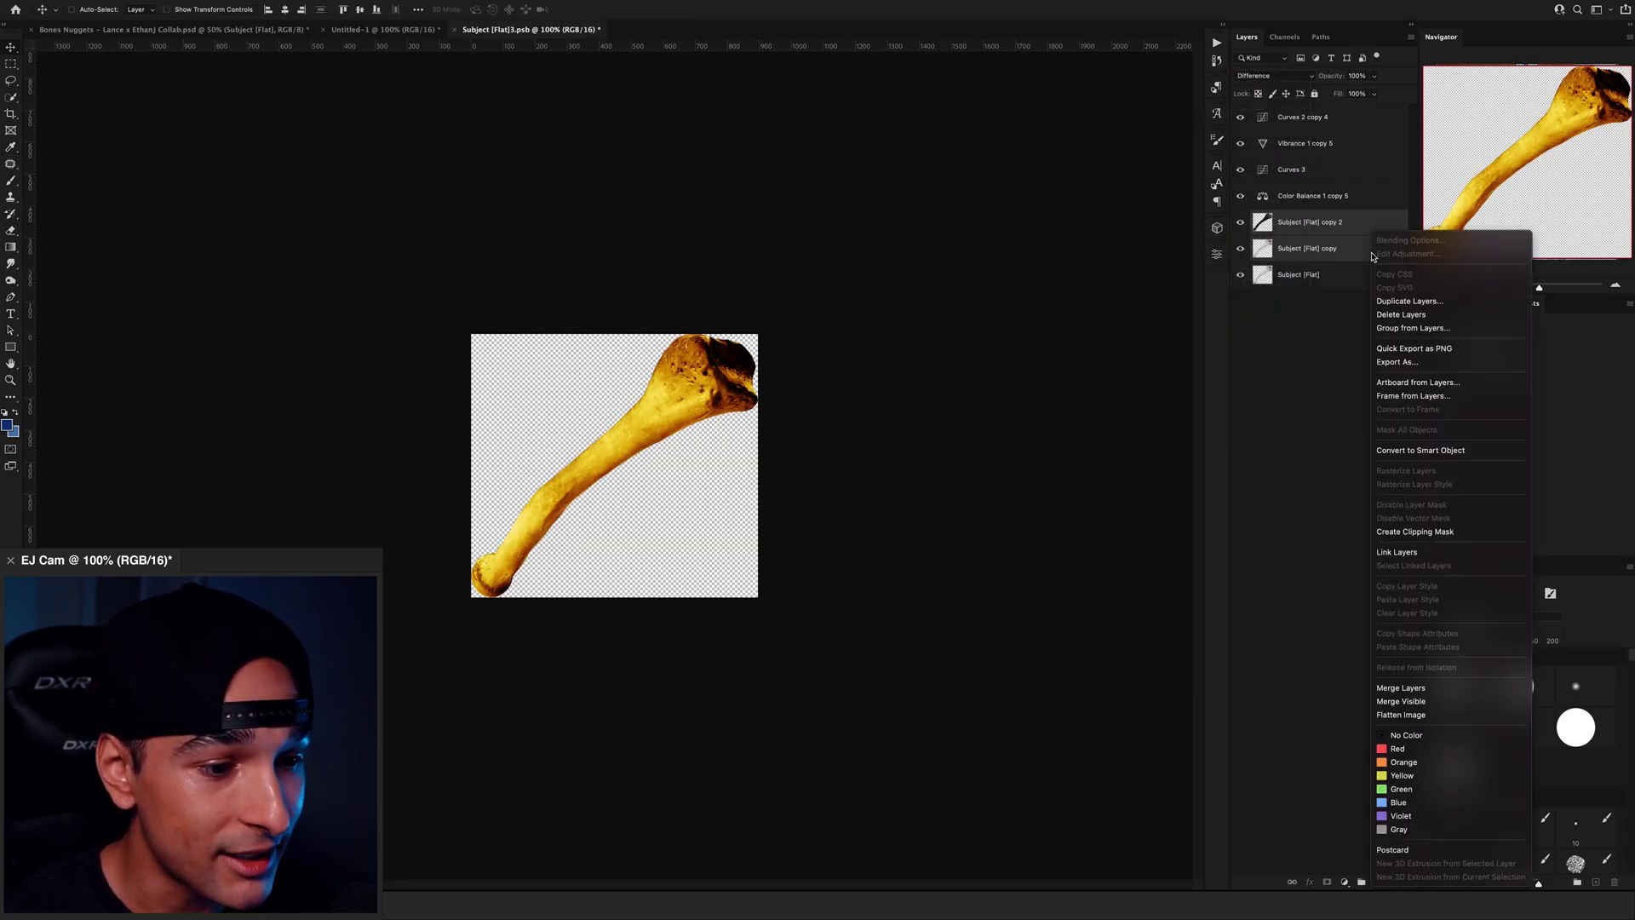
left_click(1417, 688)
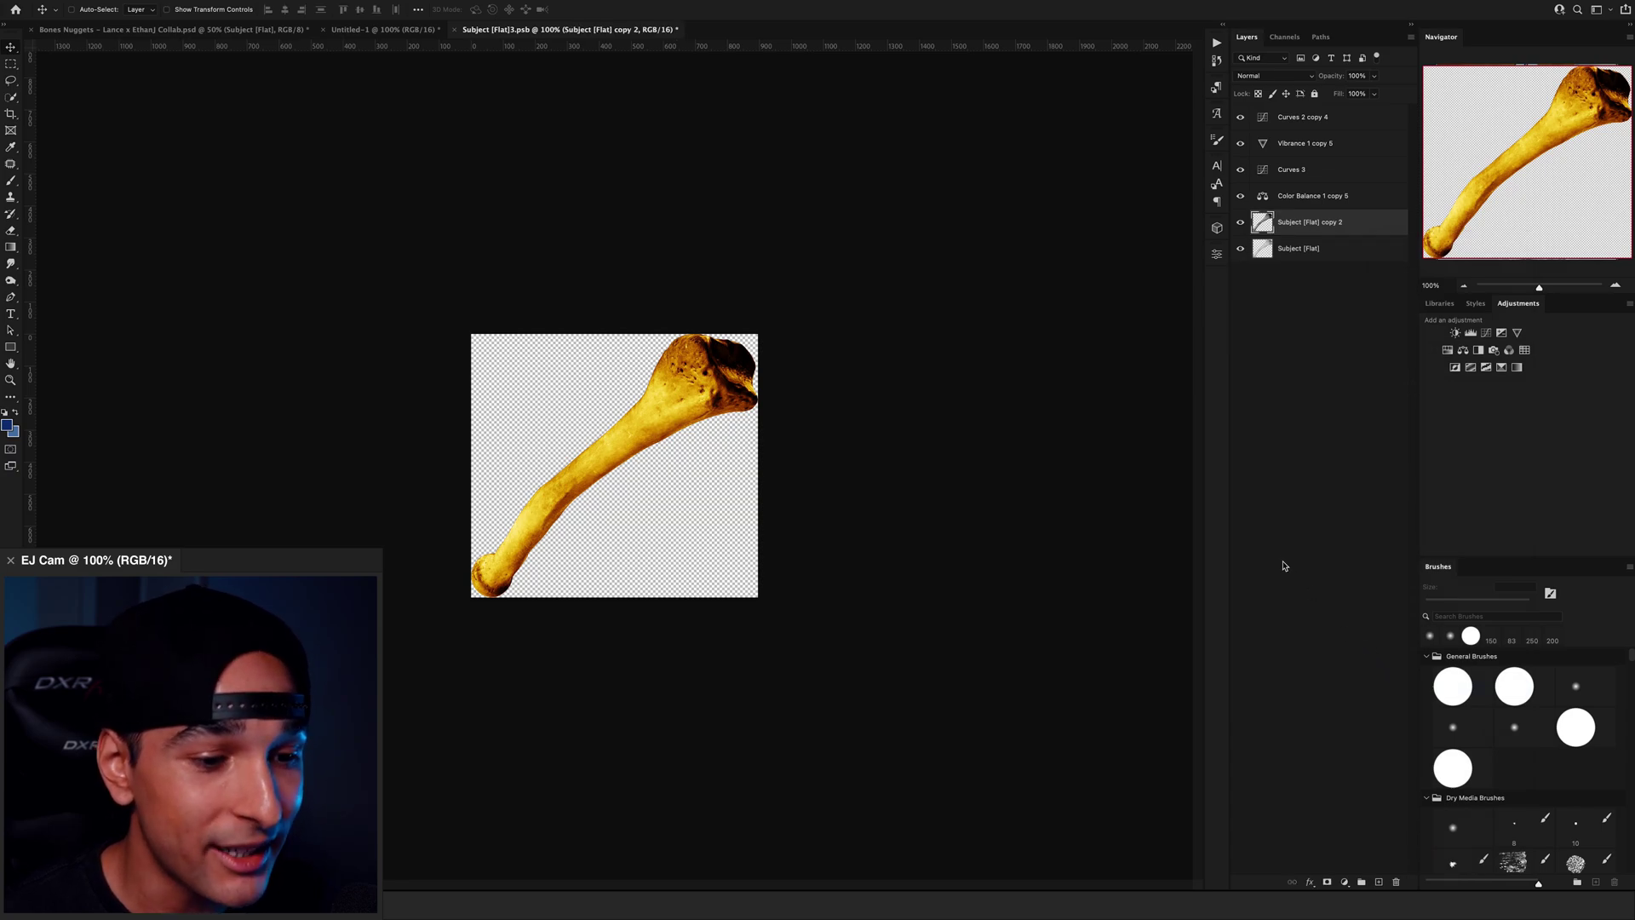
- Duplicate the merged bone layer and set the duplicate's blend mode to Linear Light
key("ctrl+j")
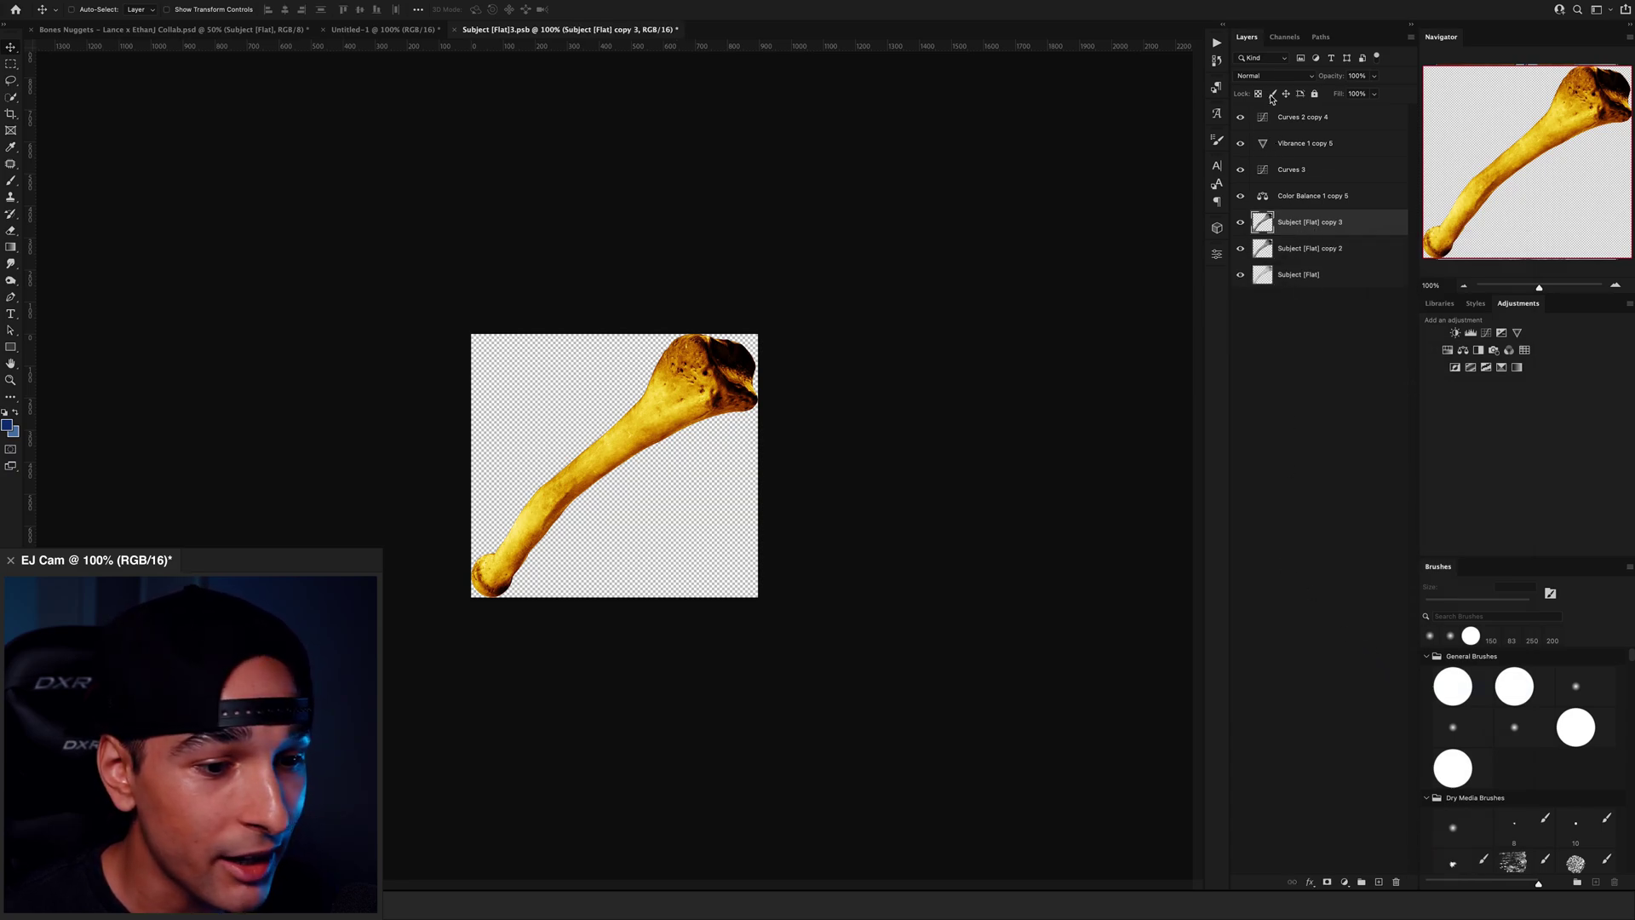
left_click(1268, 77)
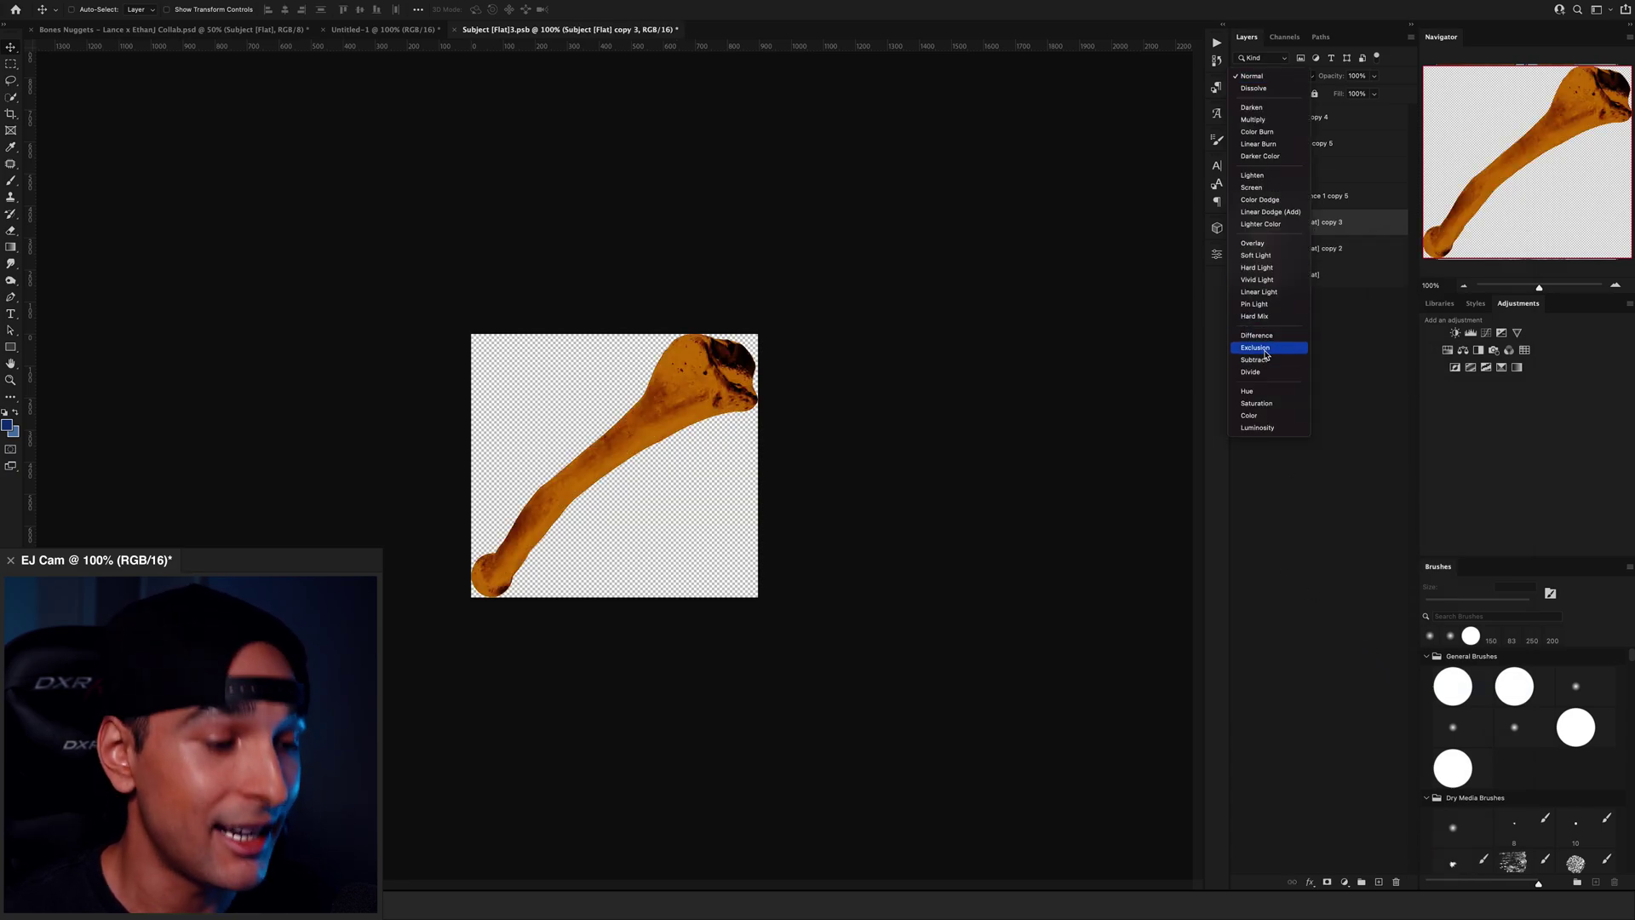
left_click(1272, 292)
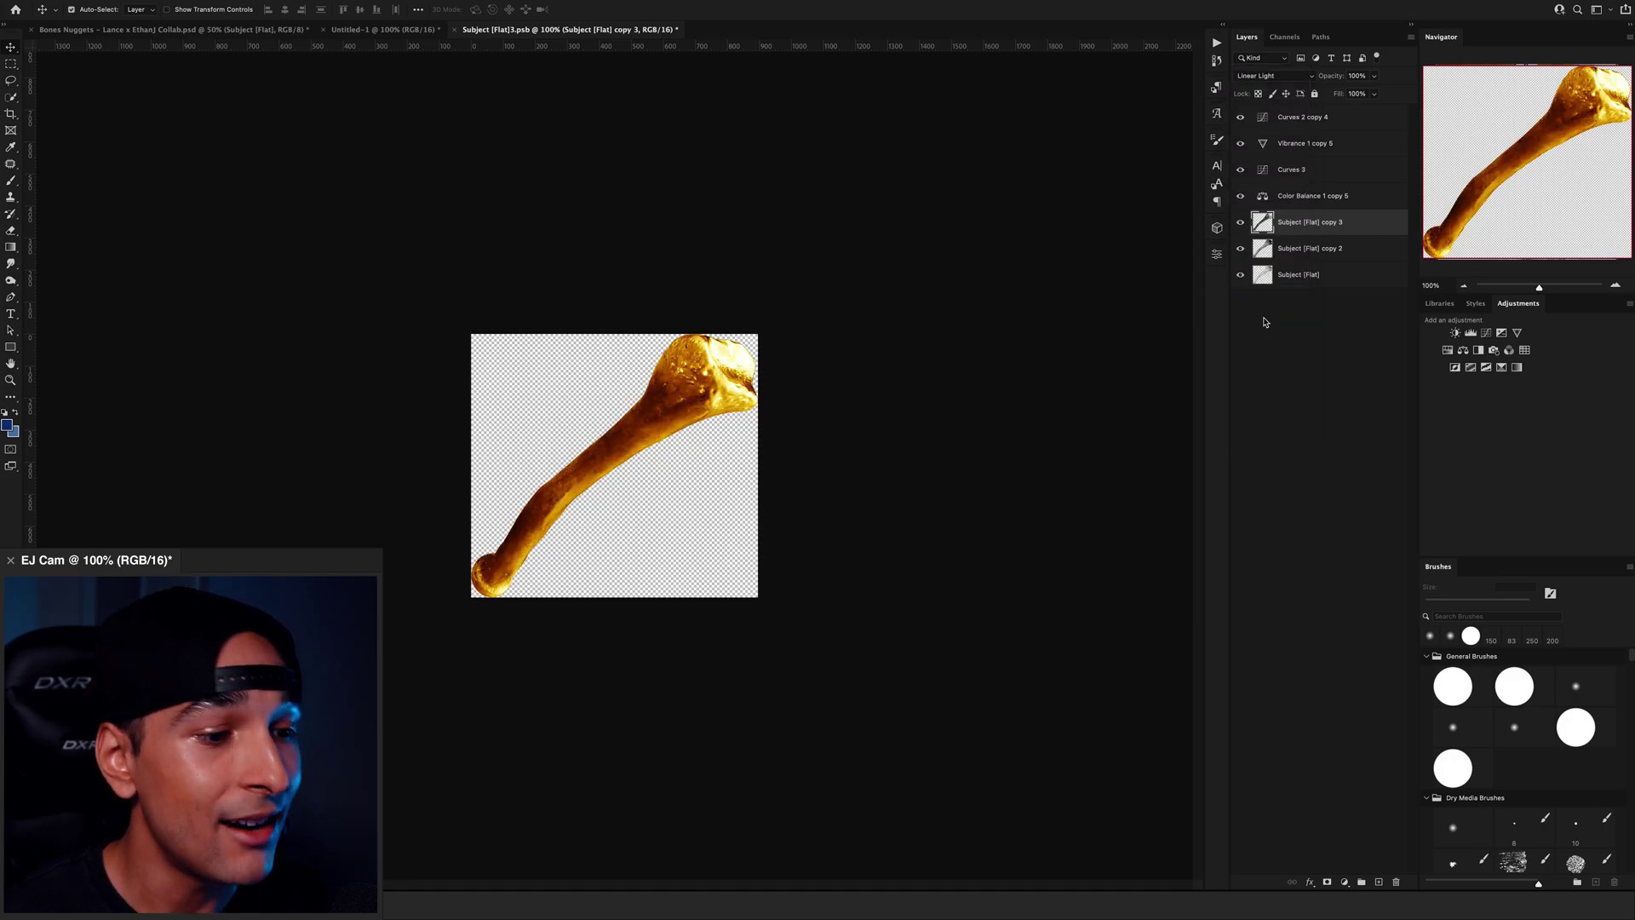
- Set the Linear Light bone copy's Levels shadow input to 17, and save and close the smart object
key("ctrl+l")
left_click_drag(1074, 472, 1085, 476)
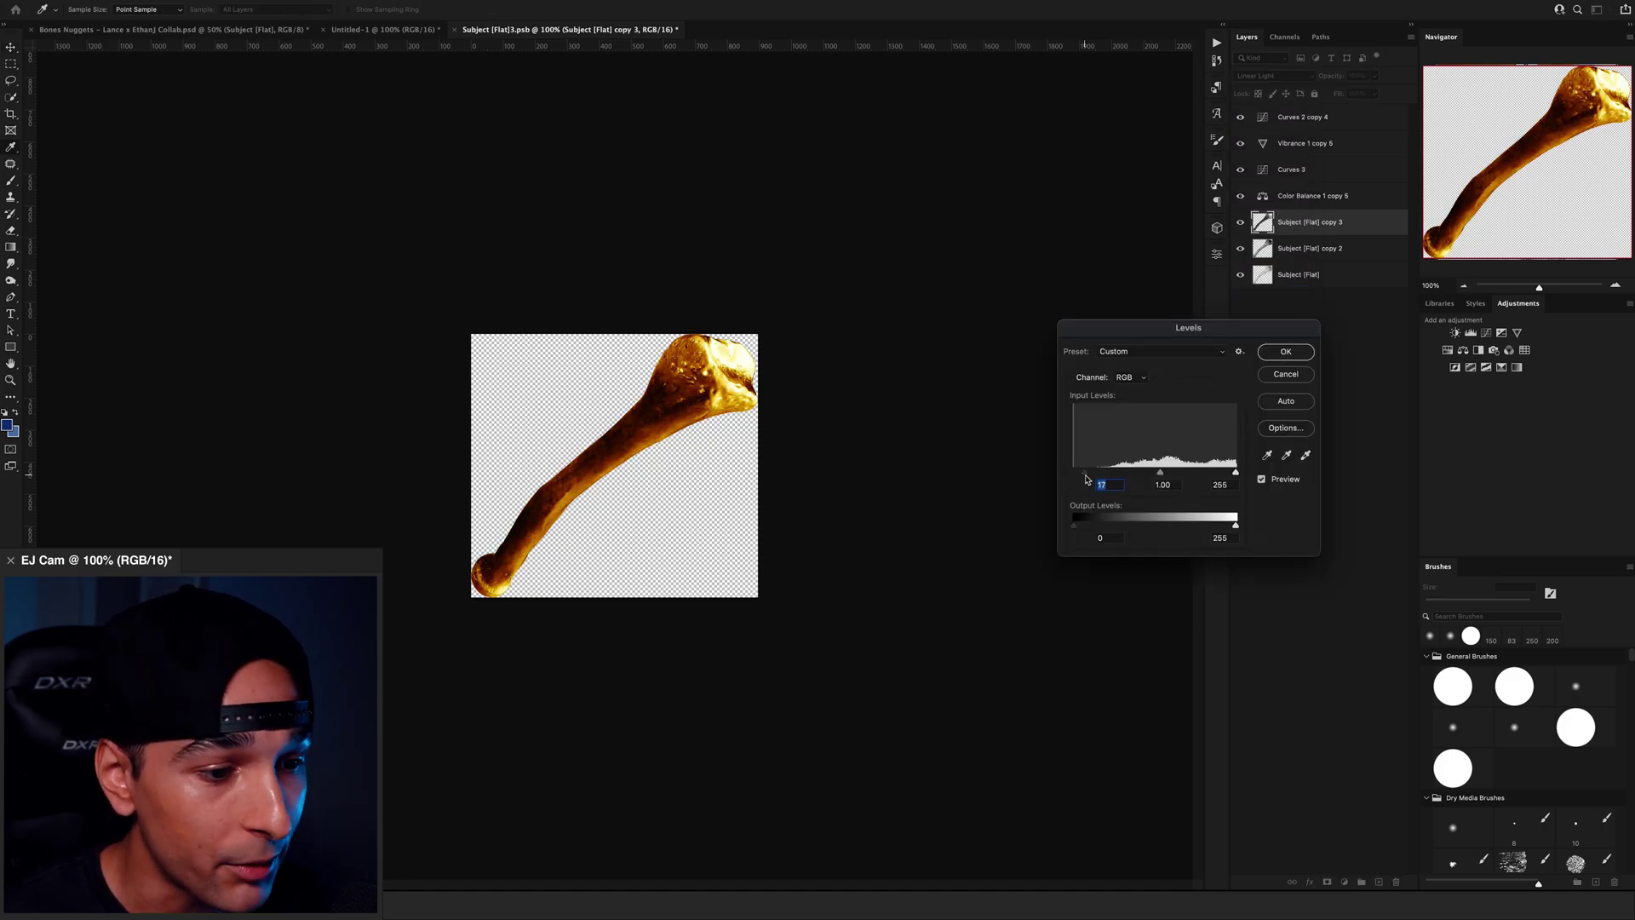
key("Return")
key("ctrl+s")
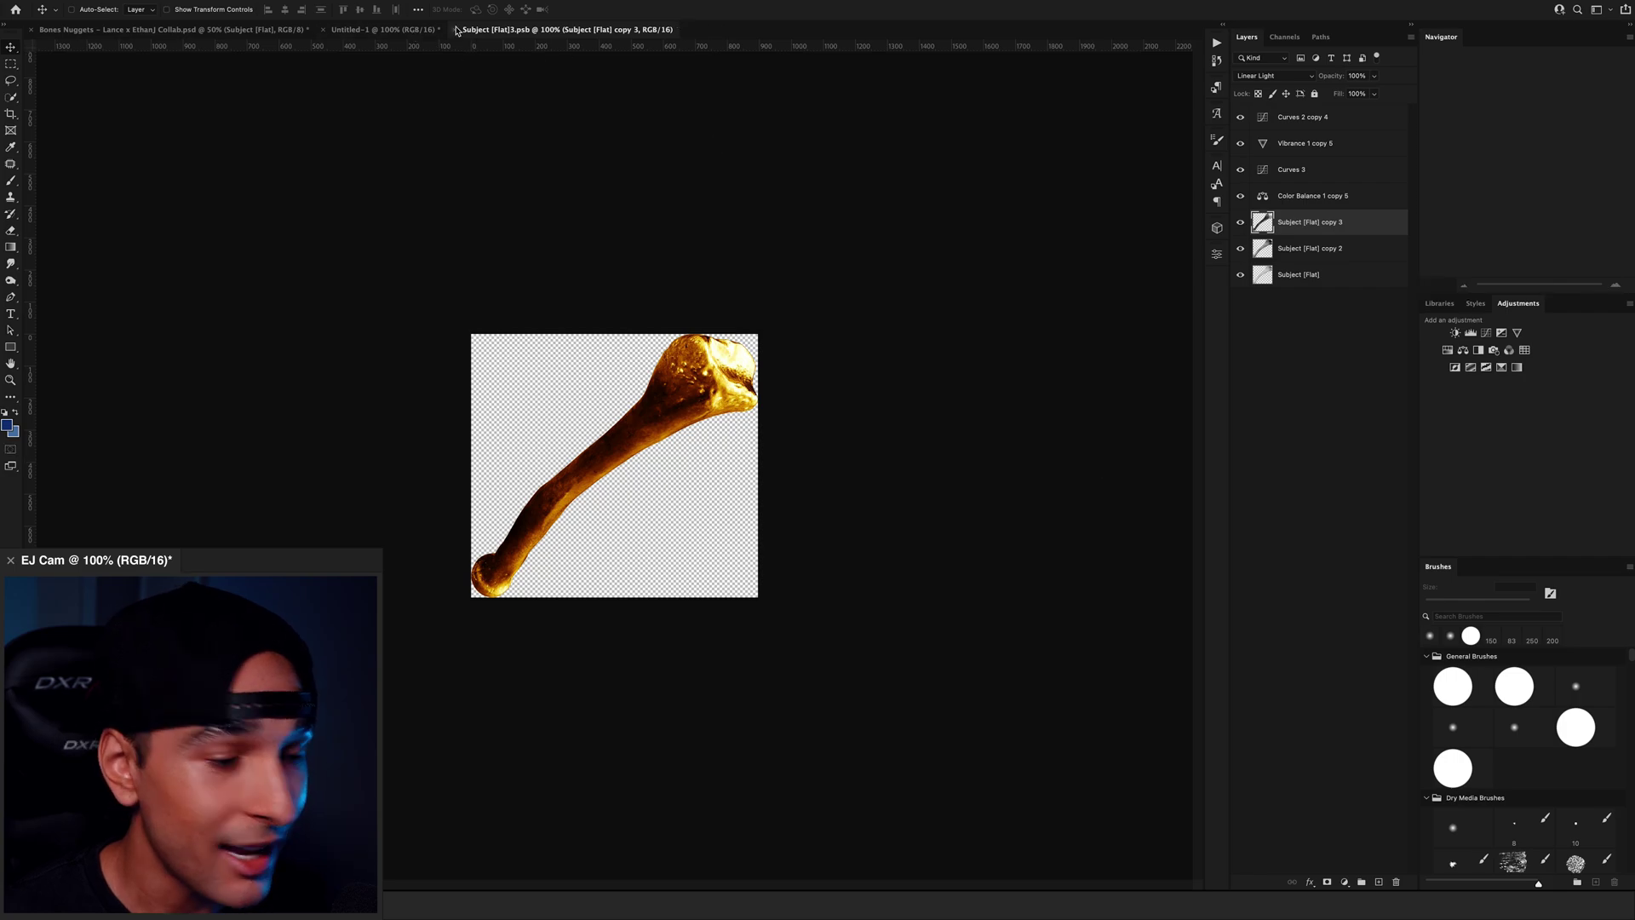
key("ctrl+w")
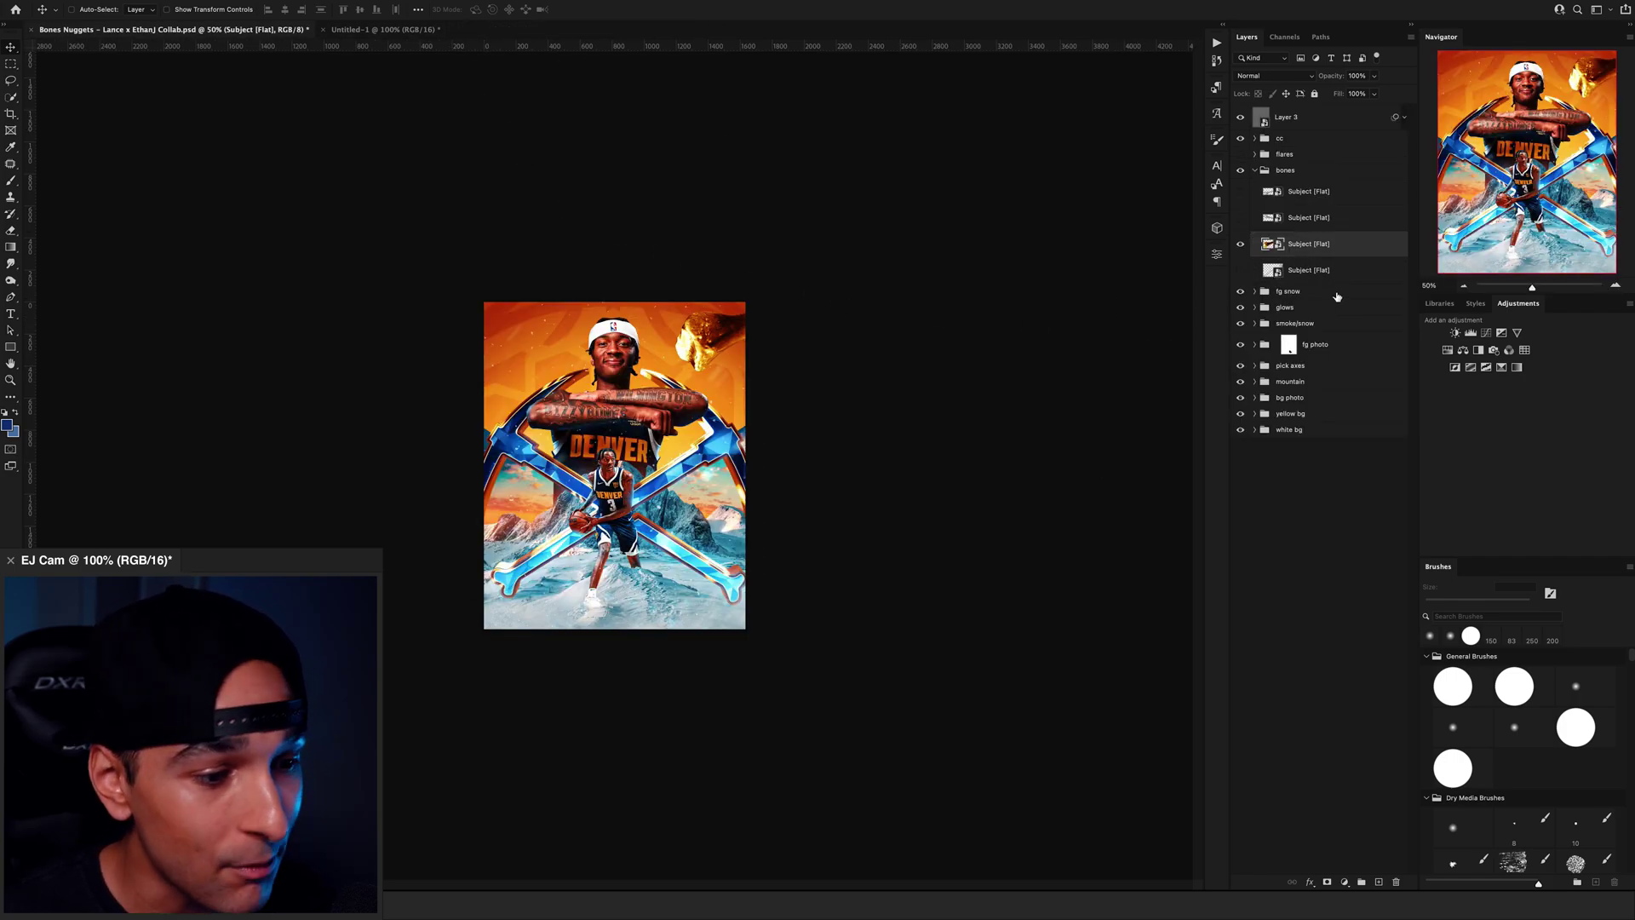
- Apply a blur filter to the gold bone in the poster's upper right corner
left_click(303, 2)
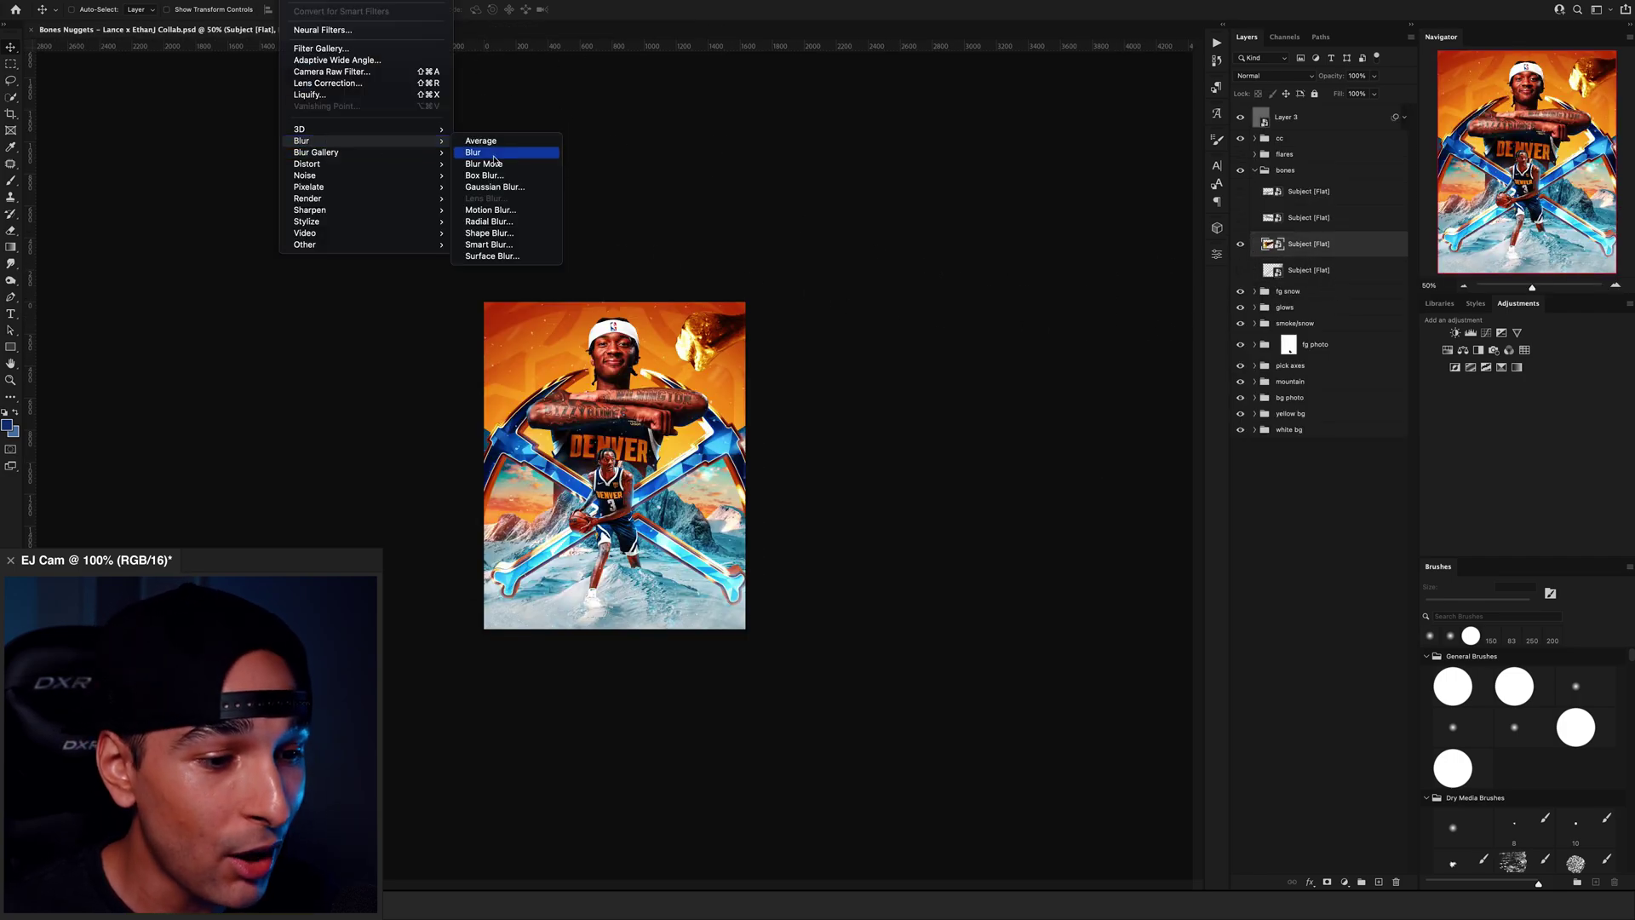
mouse_move(394, 156)
left_click(485, 152)
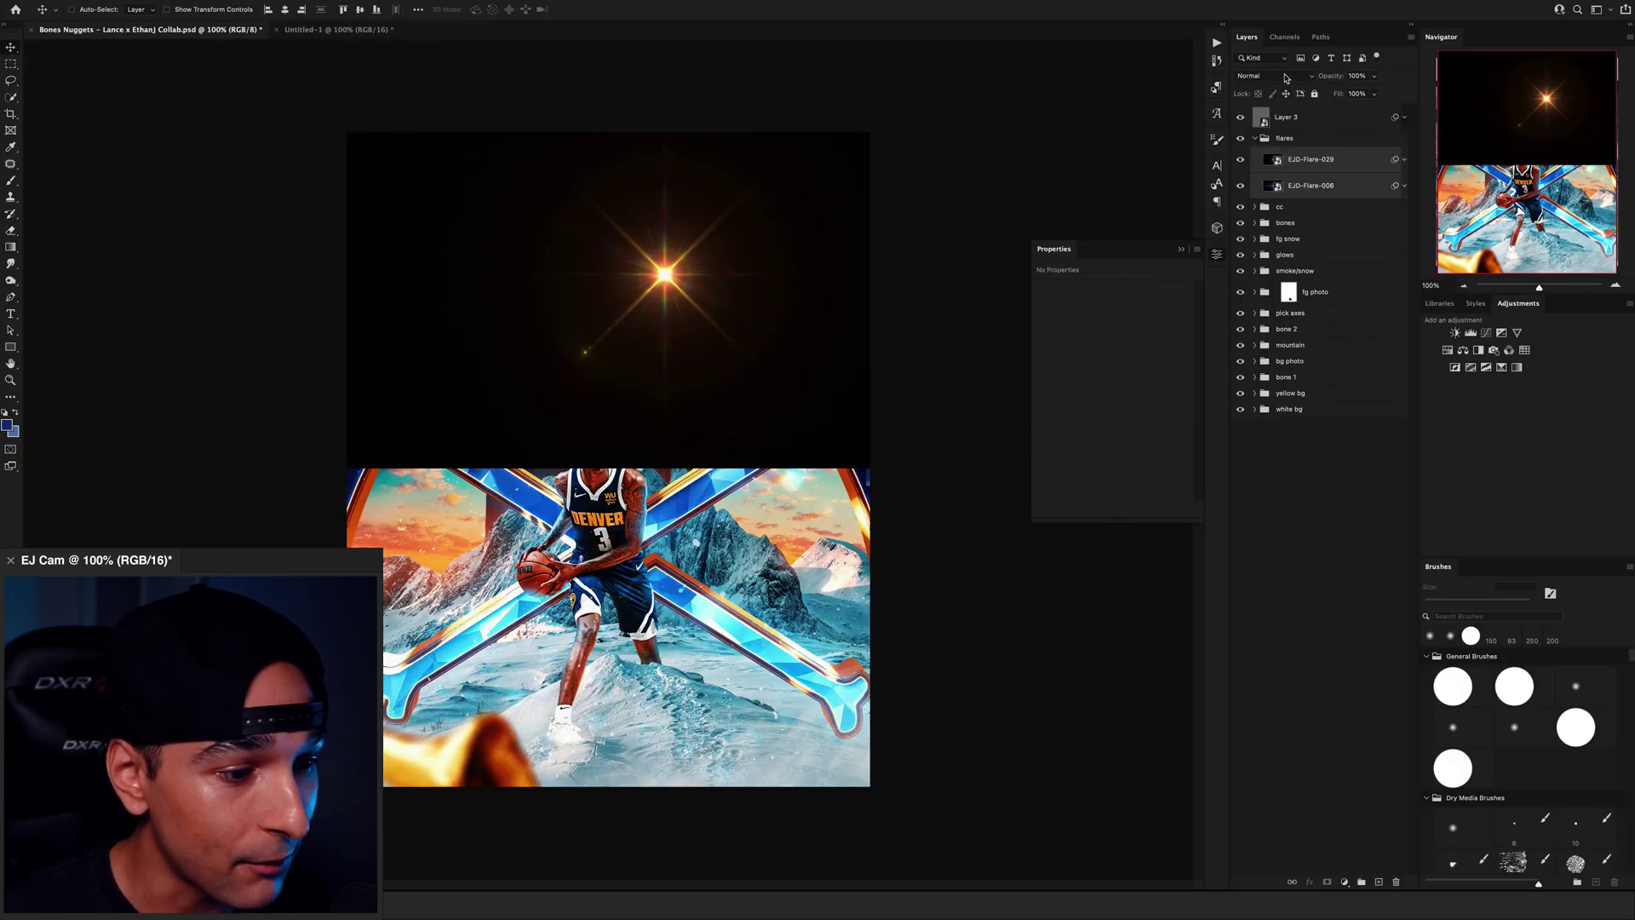
- Set both EJD flare layers to Screen, hide EJD-Flare-006 and select the other flare layer
left_click(1285, 77)
left_click(1257, 186)
left_click(1240, 186)
left_click(1311, 160)
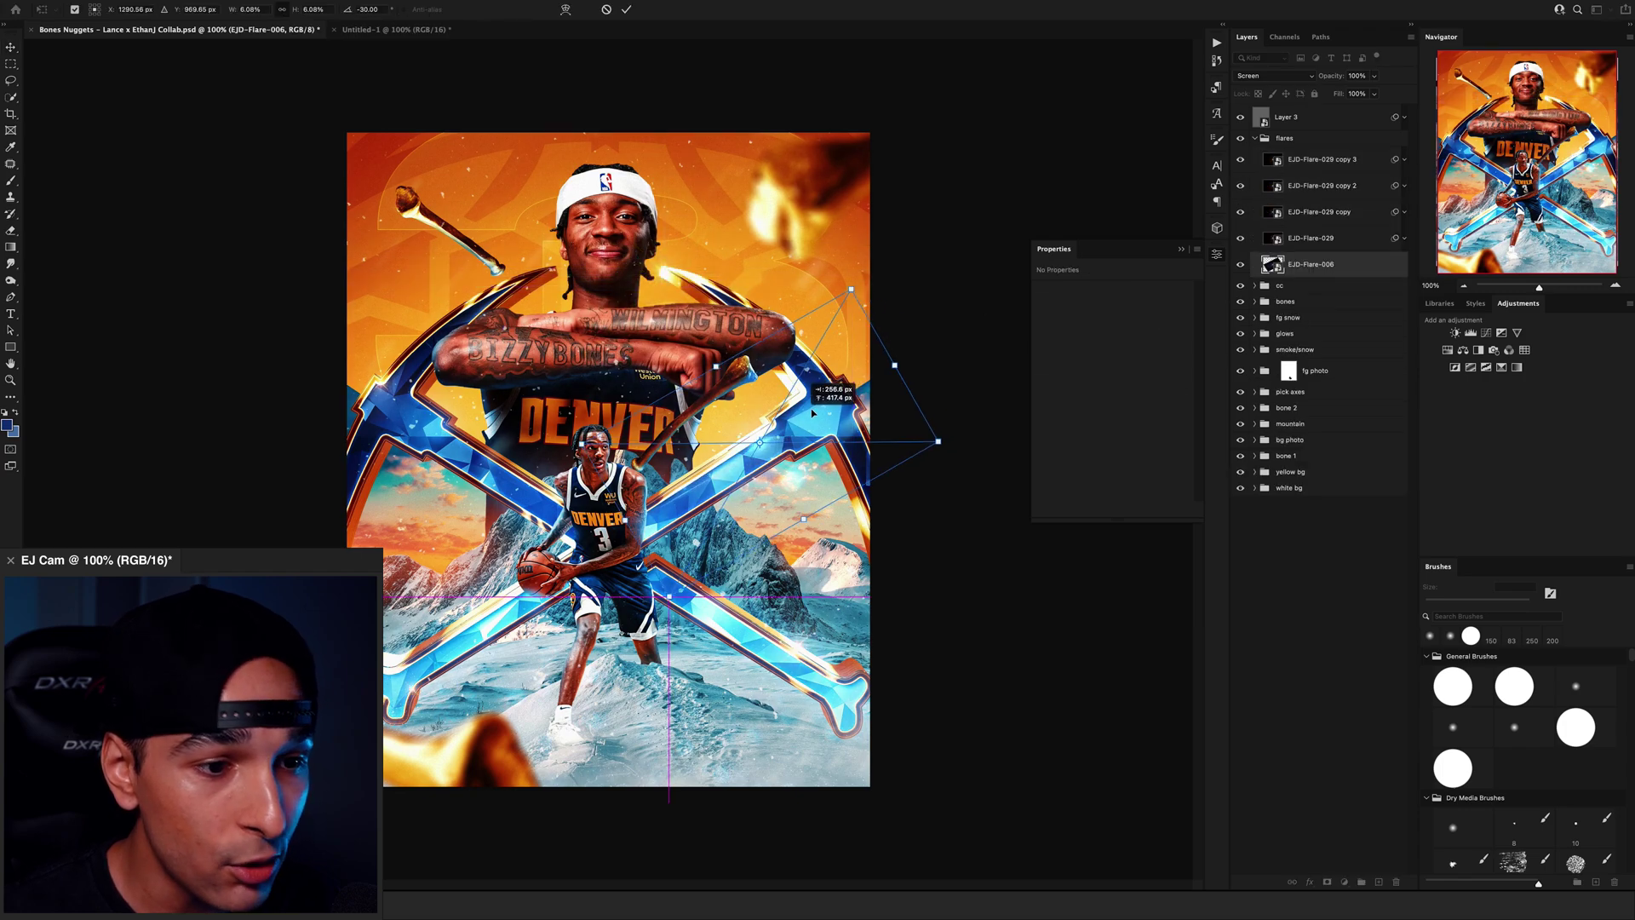
- Enlarge the rotated EJD-Flare-006 flare over the right pickaxe
left_click_drag(930, 438, 1007, 410)
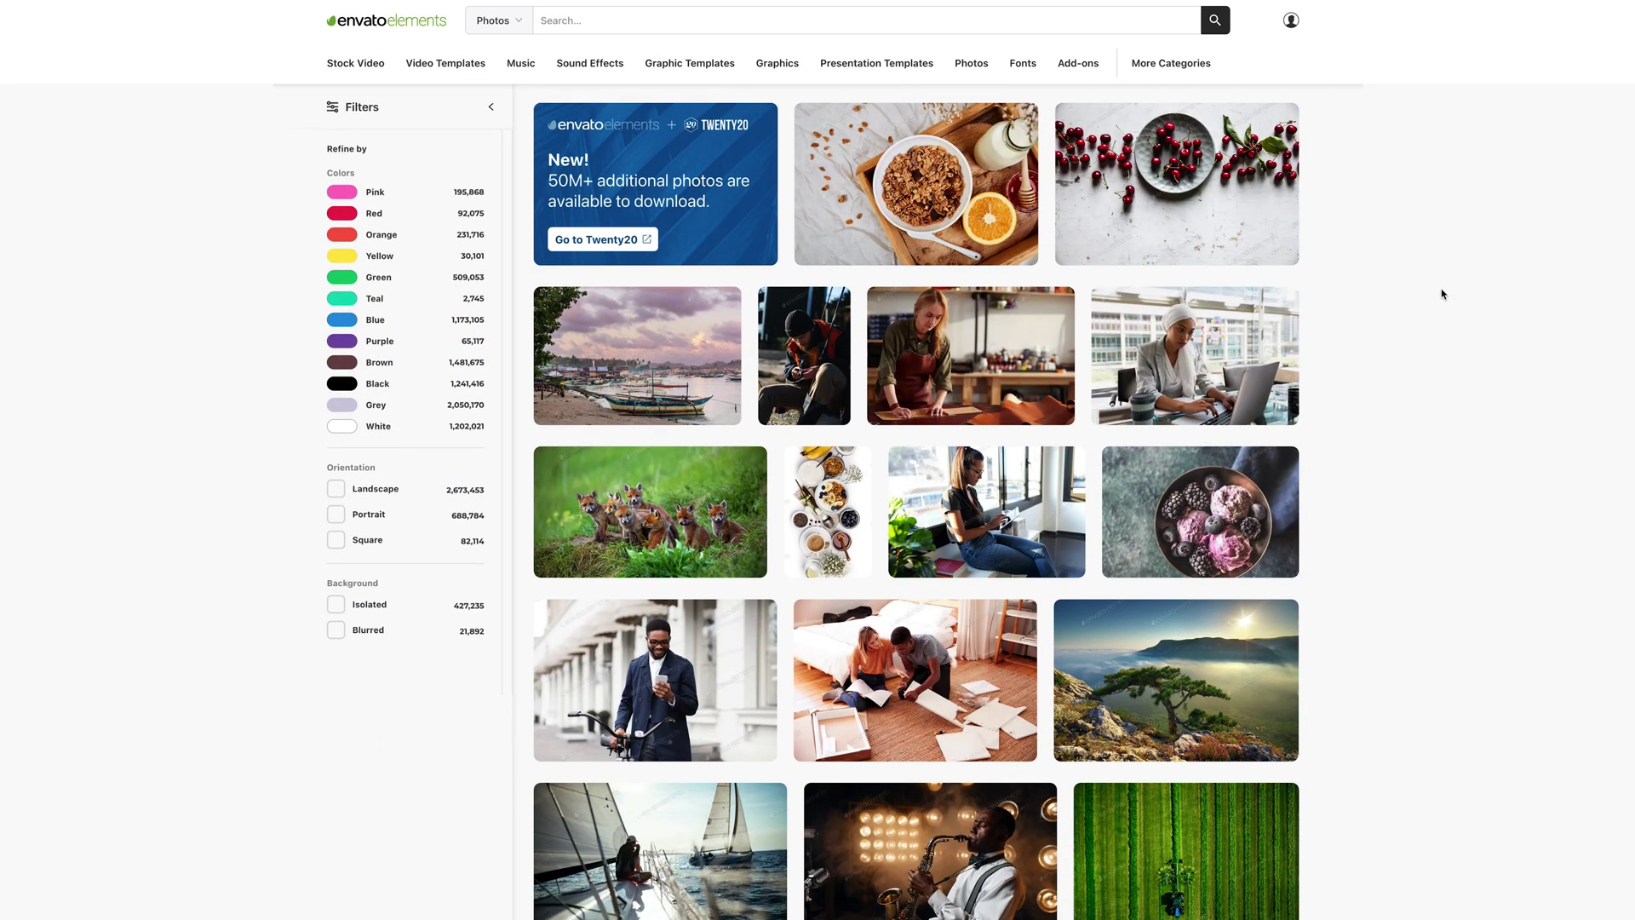
- Switch to Envato Elements in the browser and look through its stock photo gallery
scroll(1438, 291, "down", 2)
scroll(1437, 291, "down", 4)
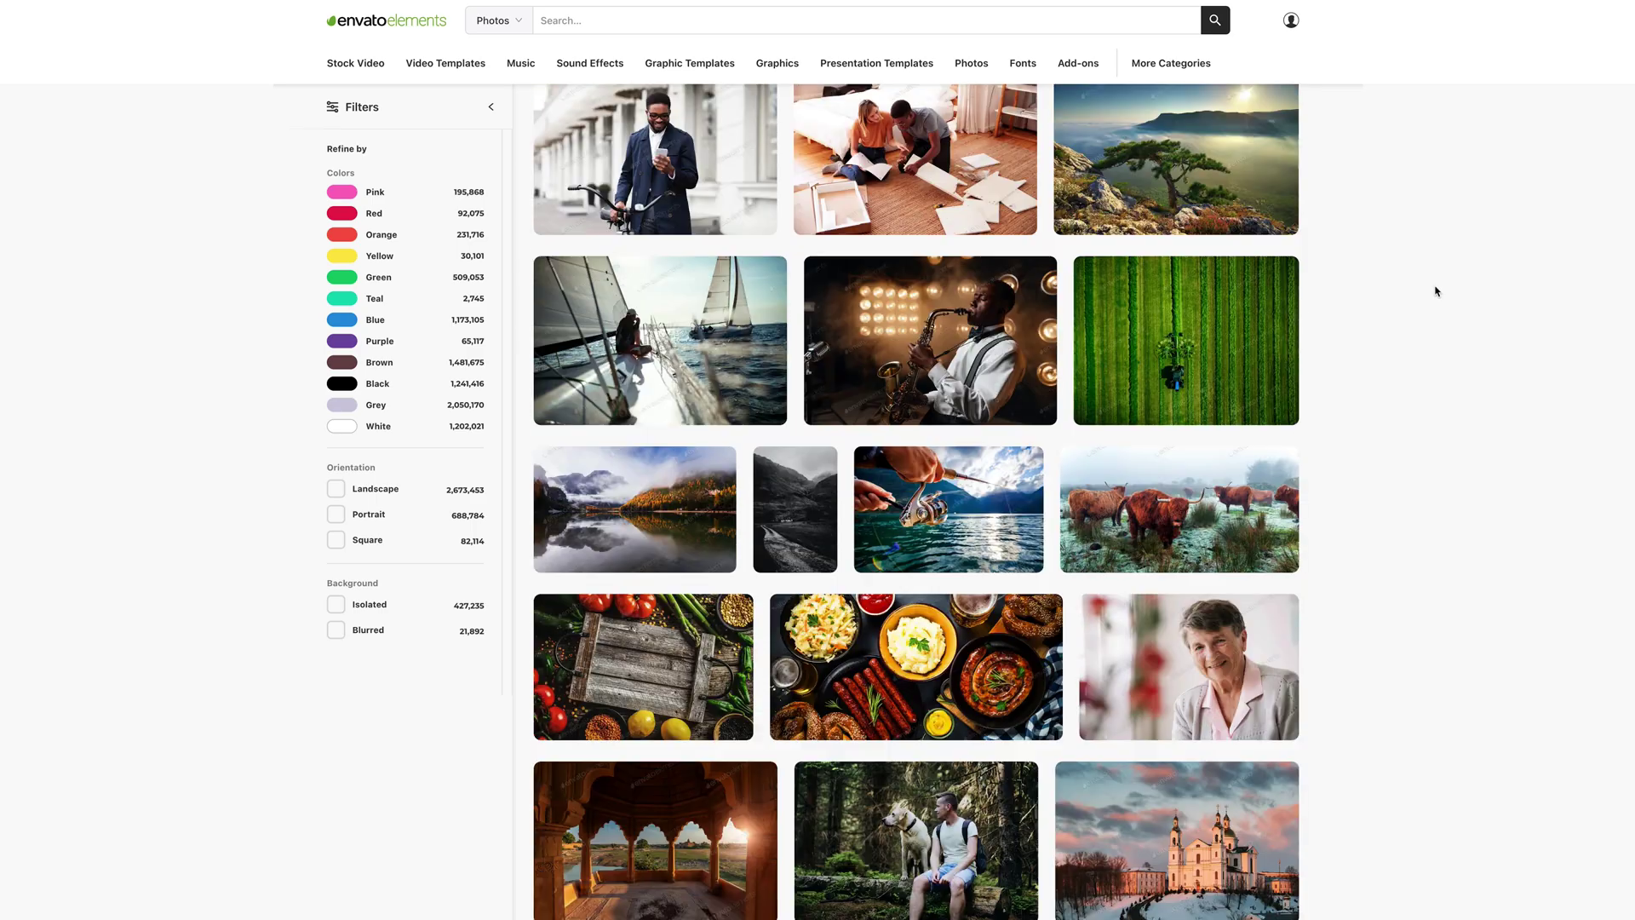
scroll(1437, 291, "down", 3)
scroll(1437, 291, "down", 3)
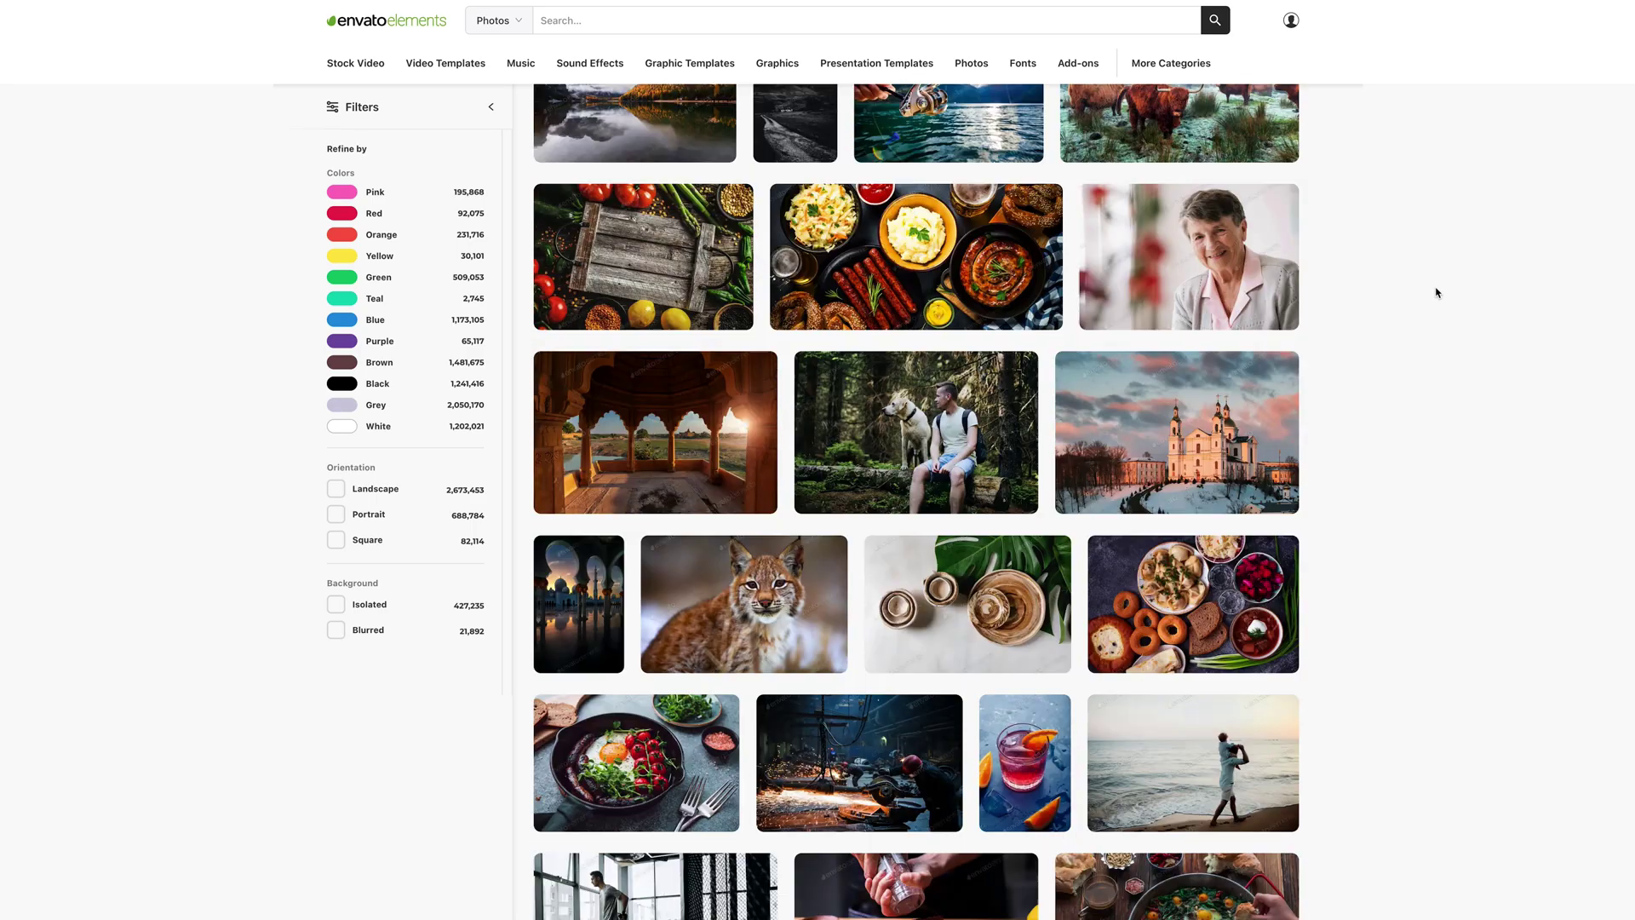
scroll(1438, 291, "down", 3)
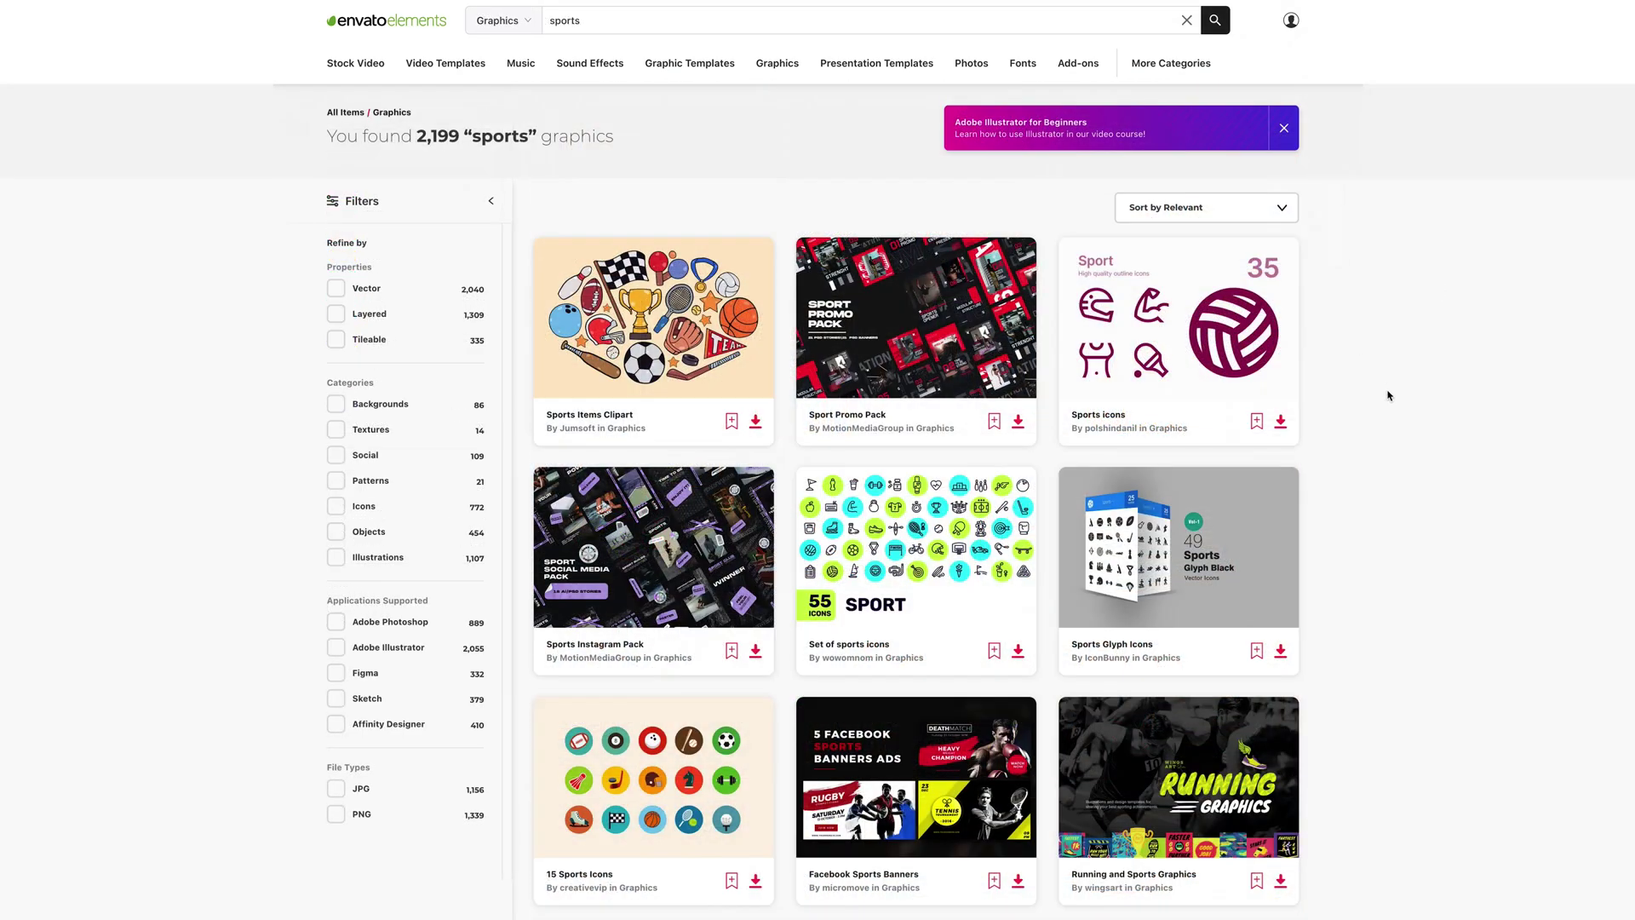
- Look through the "sports" graphics and the brush add-ons on Envato Elements
scroll(1382, 400, "down", 2)
scroll(1381, 401, "down", 1)
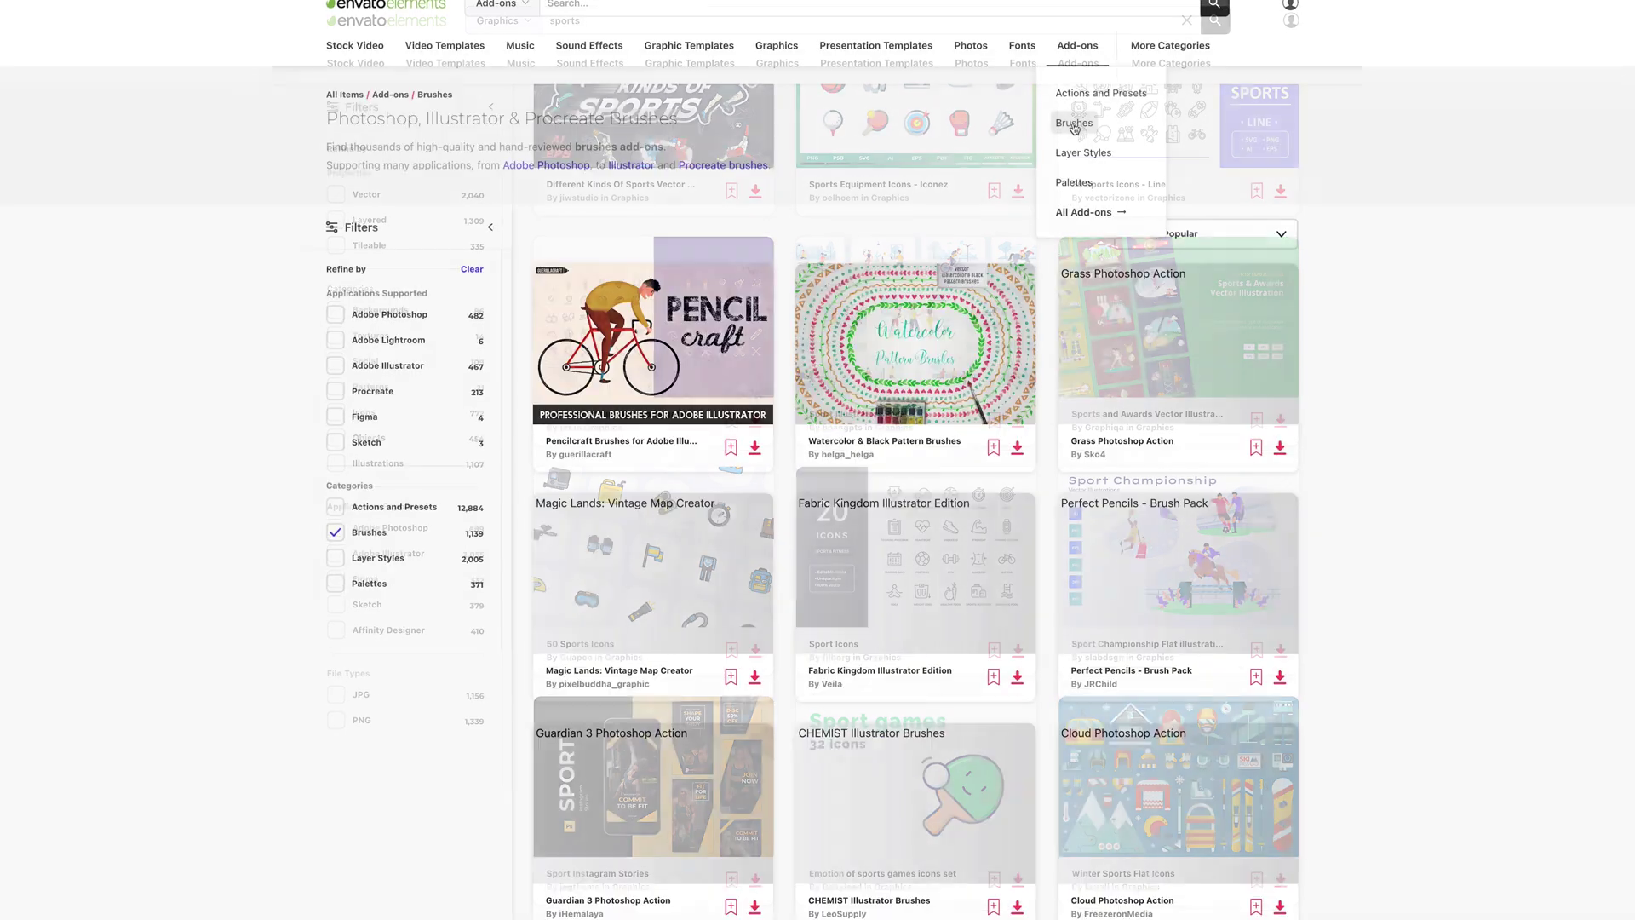
scroll(1401, 382, "down", 2)
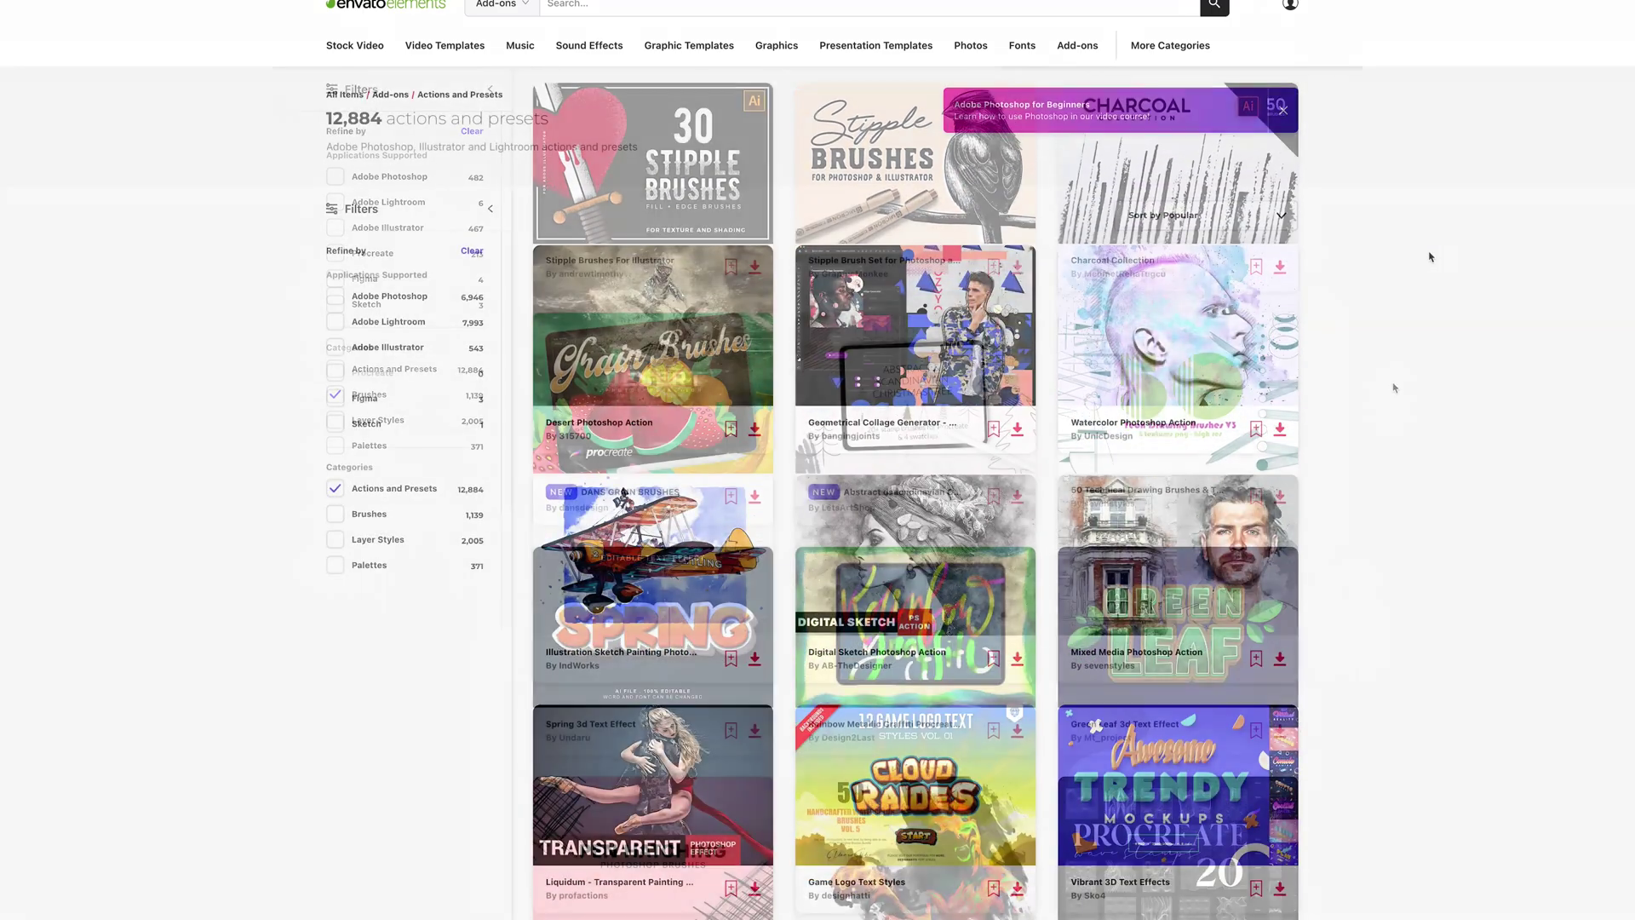
- Look through the actions and presets and the fonts offered on Envato Elements
scroll(1423, 259, "down", 2)
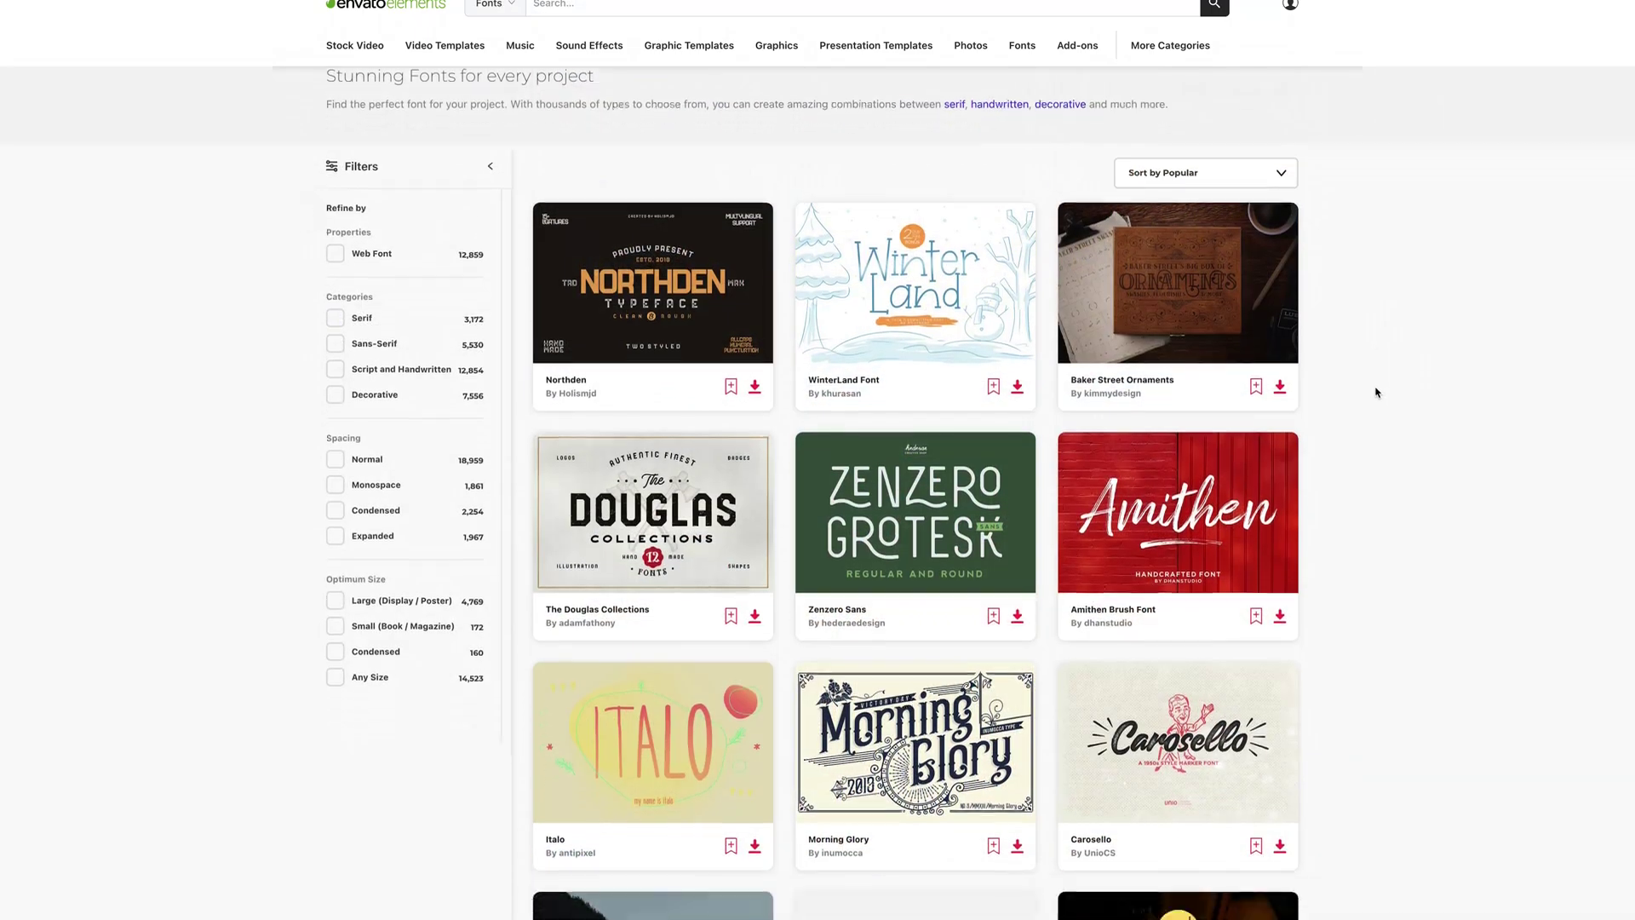
scroll(1377, 391, "down", 4)
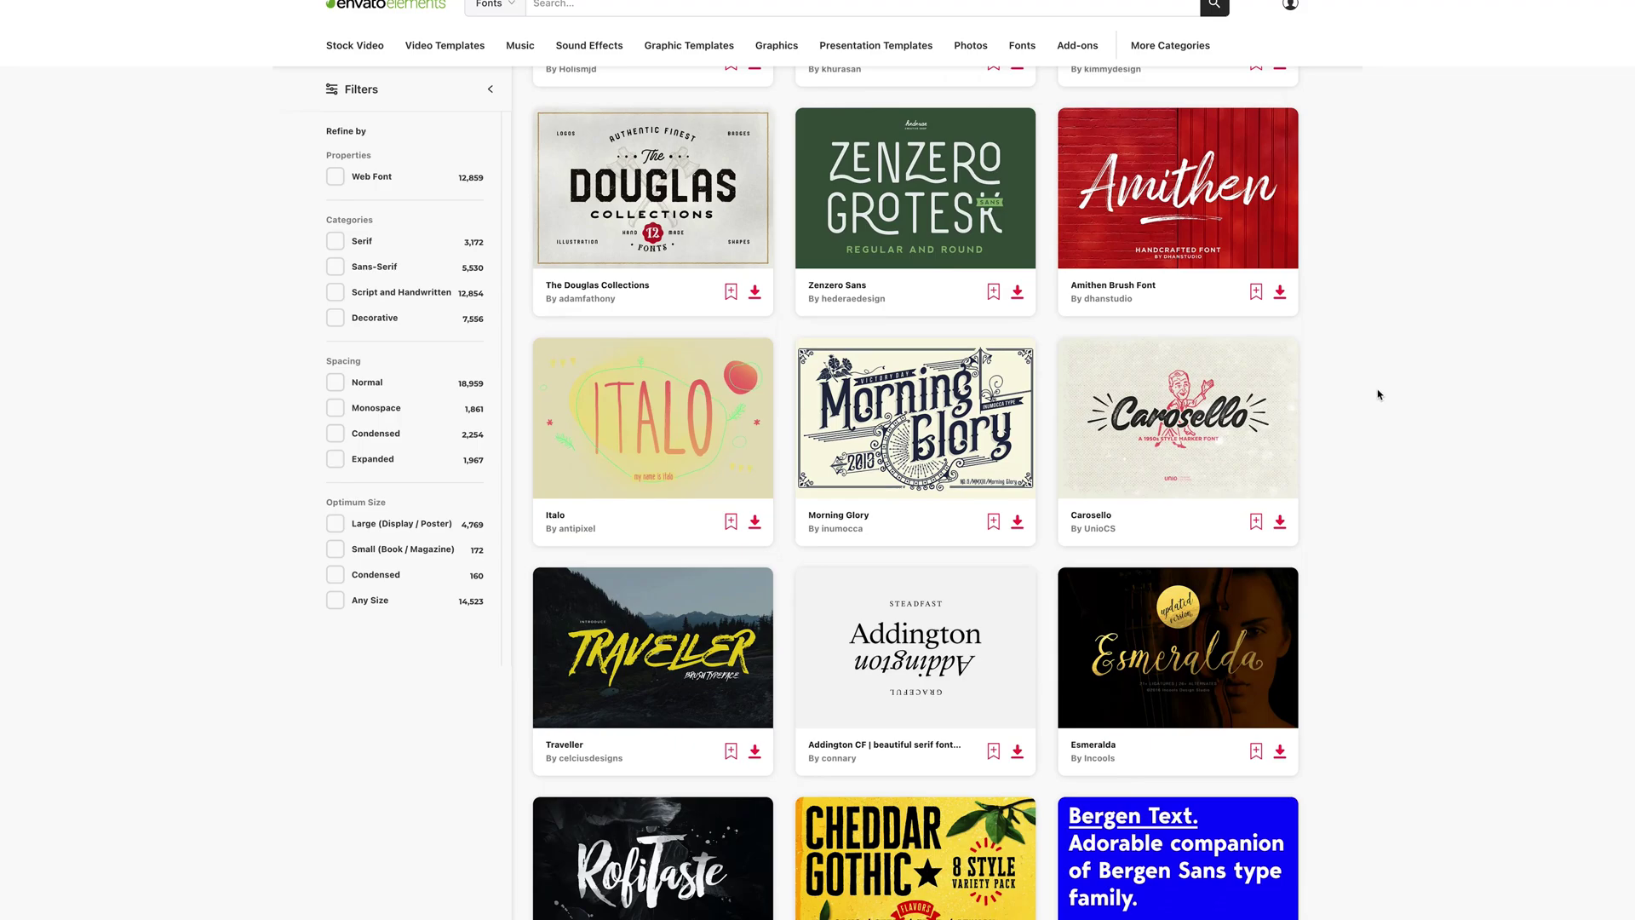
scroll(1378, 395, "down", 3)
scroll(1383, 391, "down", 4)
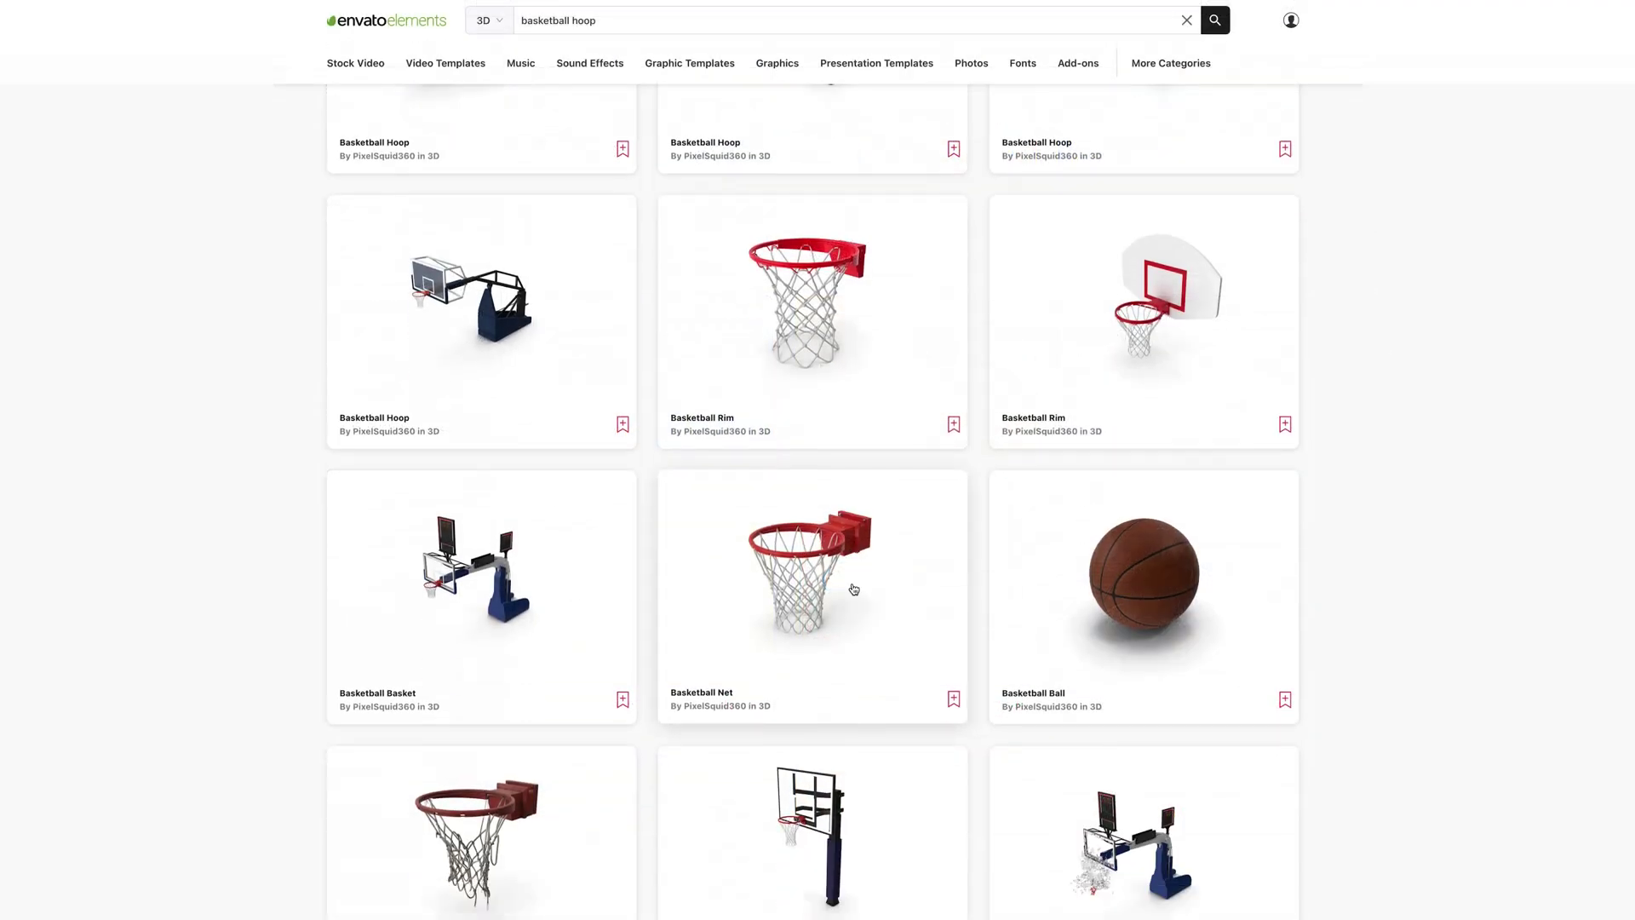
- Choose the Basketball Net model from the "basketball hoop" 3D results and view its cut-out image in Photoshop
scroll(817, 553, "down", 1)
left_click(817, 554)
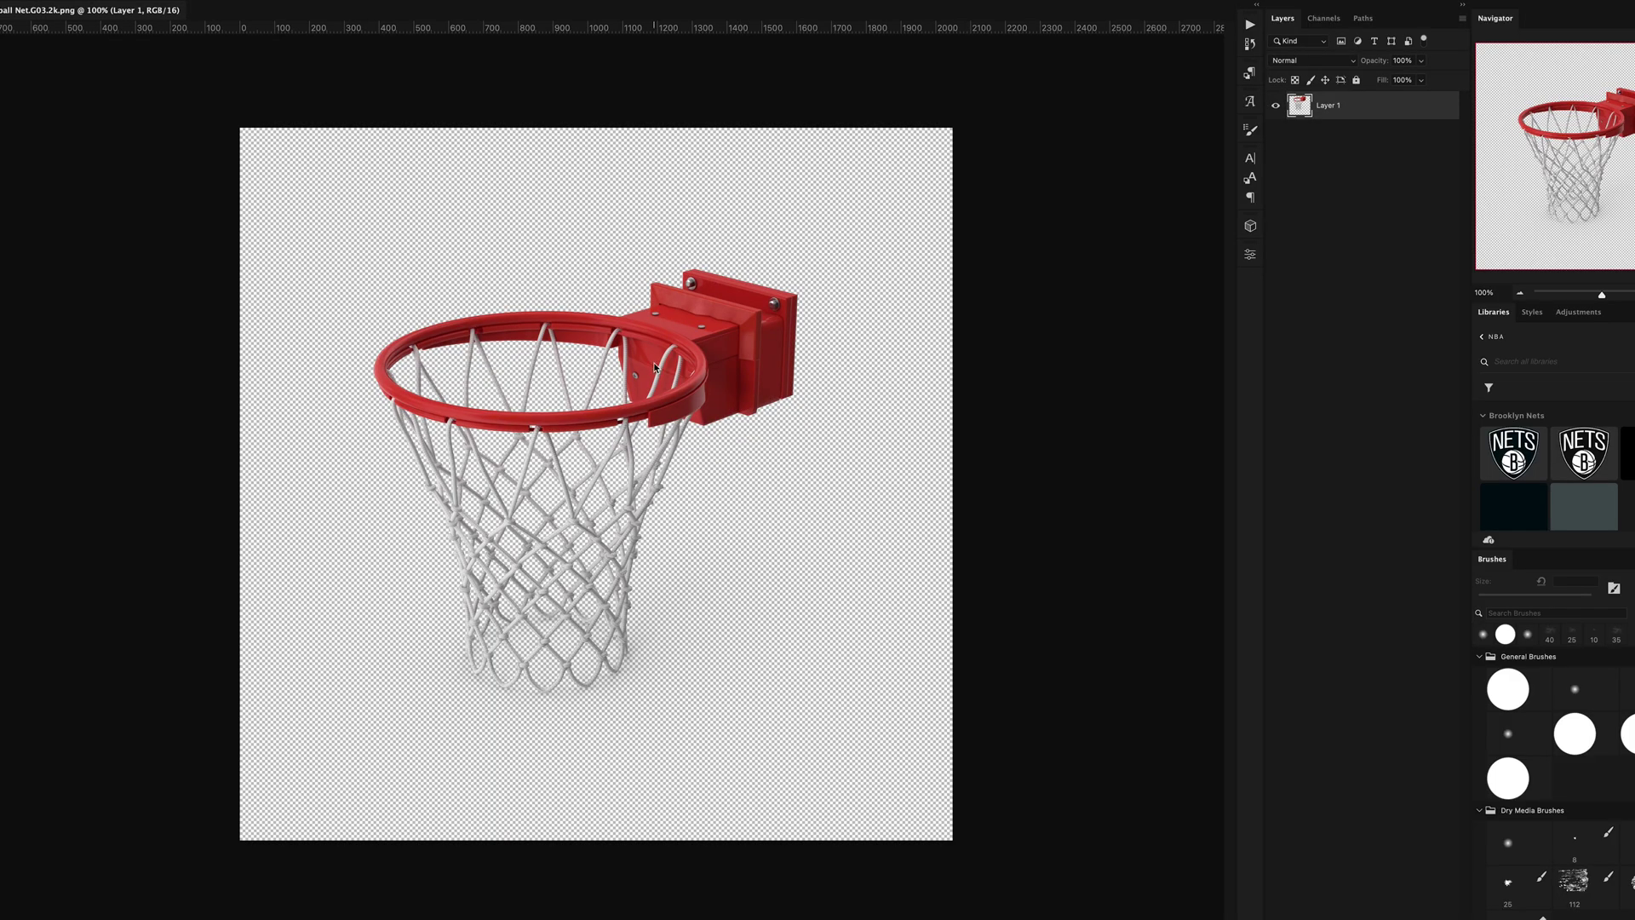
left_click_drag(653, 368, 715, 446)
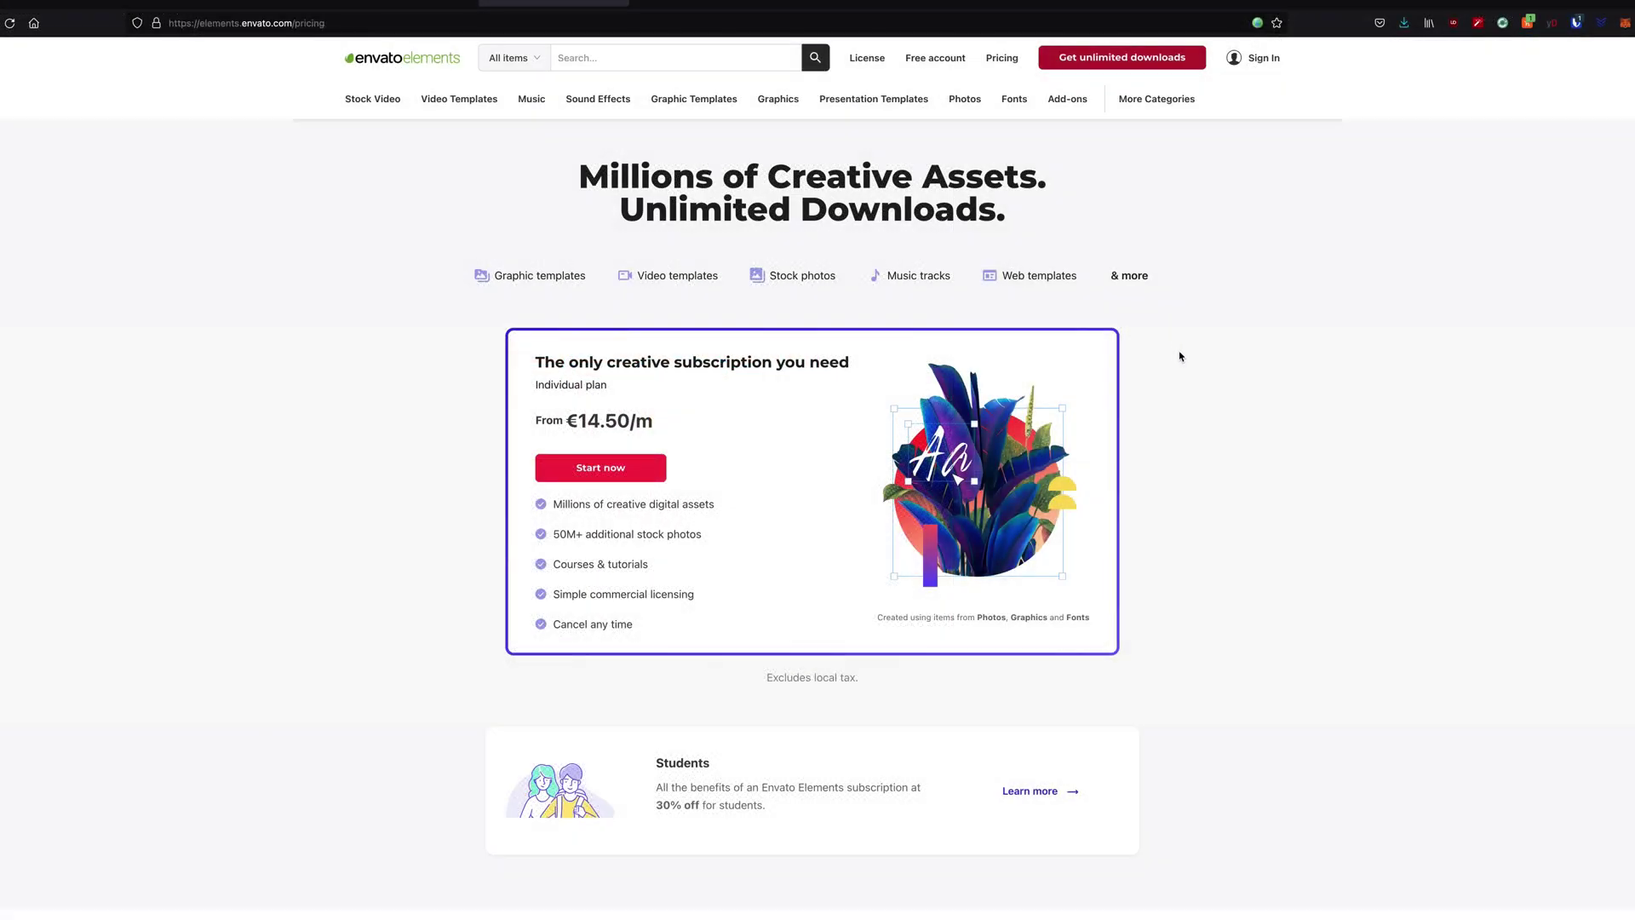
- Switch to the Envato Elements pricing page in the browser and read through the subscription plan details
scroll(1179, 355, "down", 2)
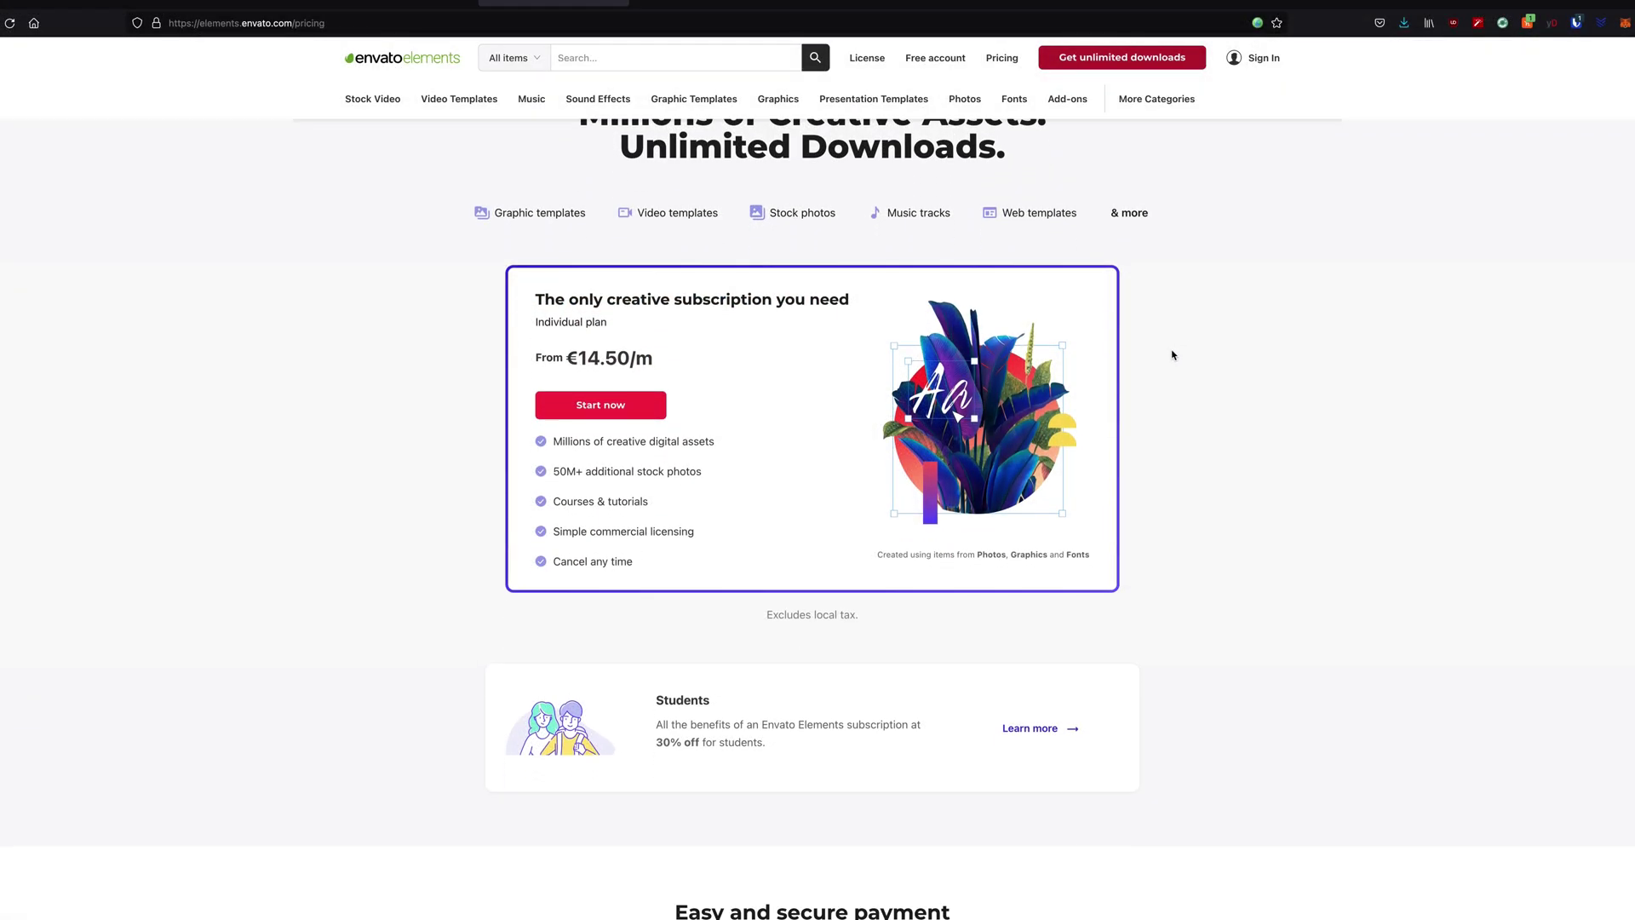
scroll(1175, 356, "down", 3)
scroll(1172, 356, "down", 3)
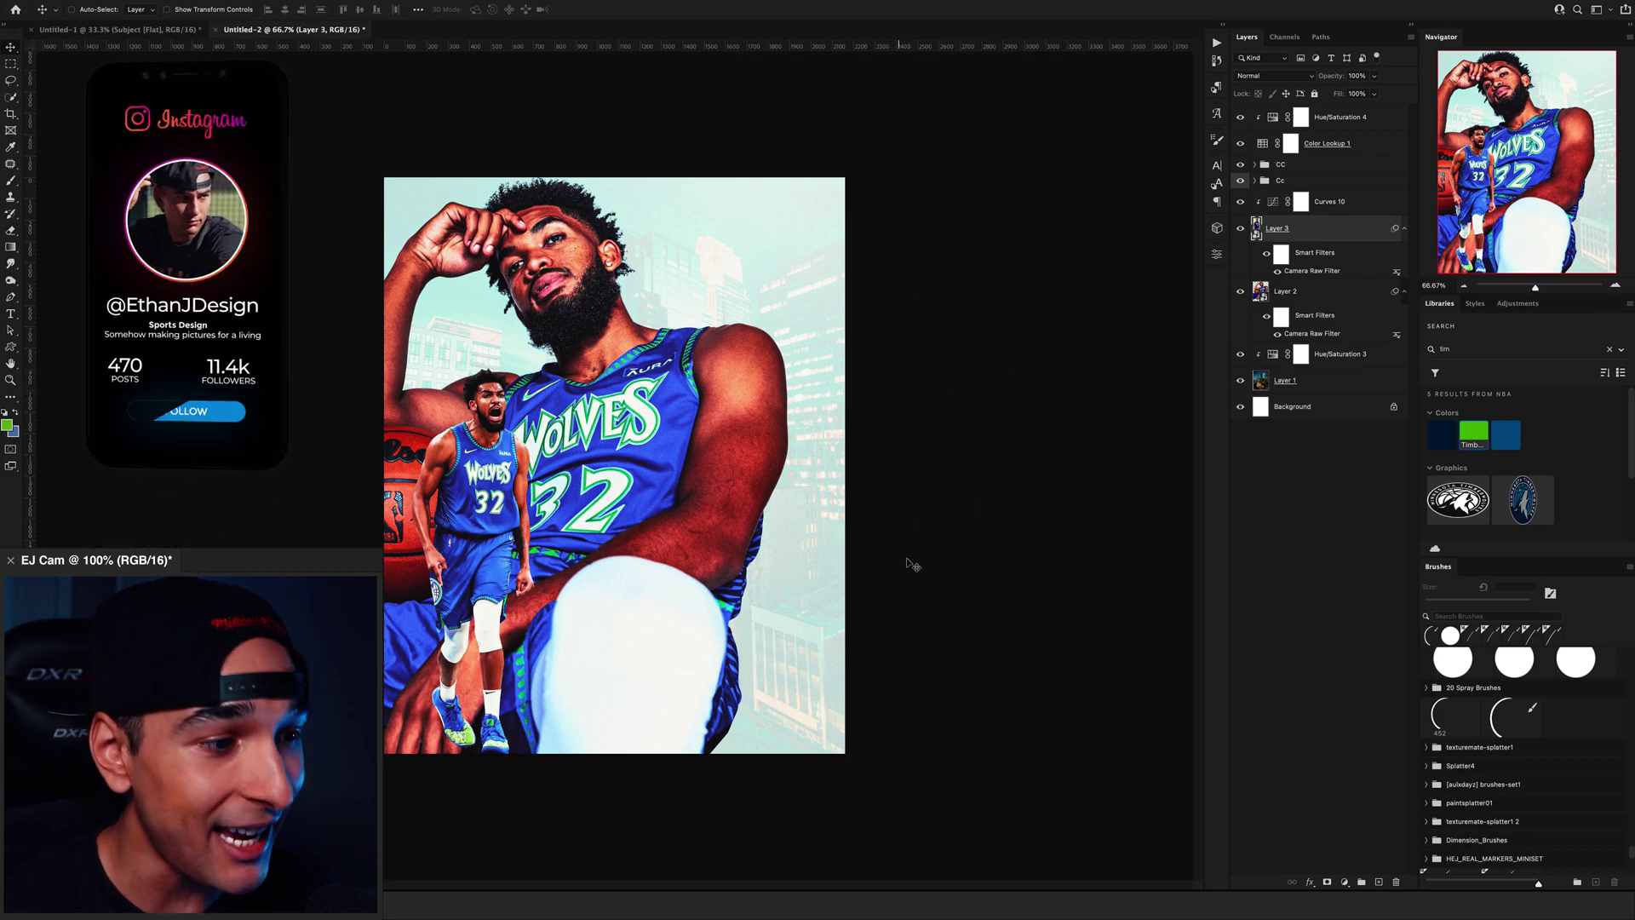
- In the Untitled-2 poster, hide the color adjustments, Hue/Saturation 3 and both player layers, leaving only the city photo
left_click(1241, 180)
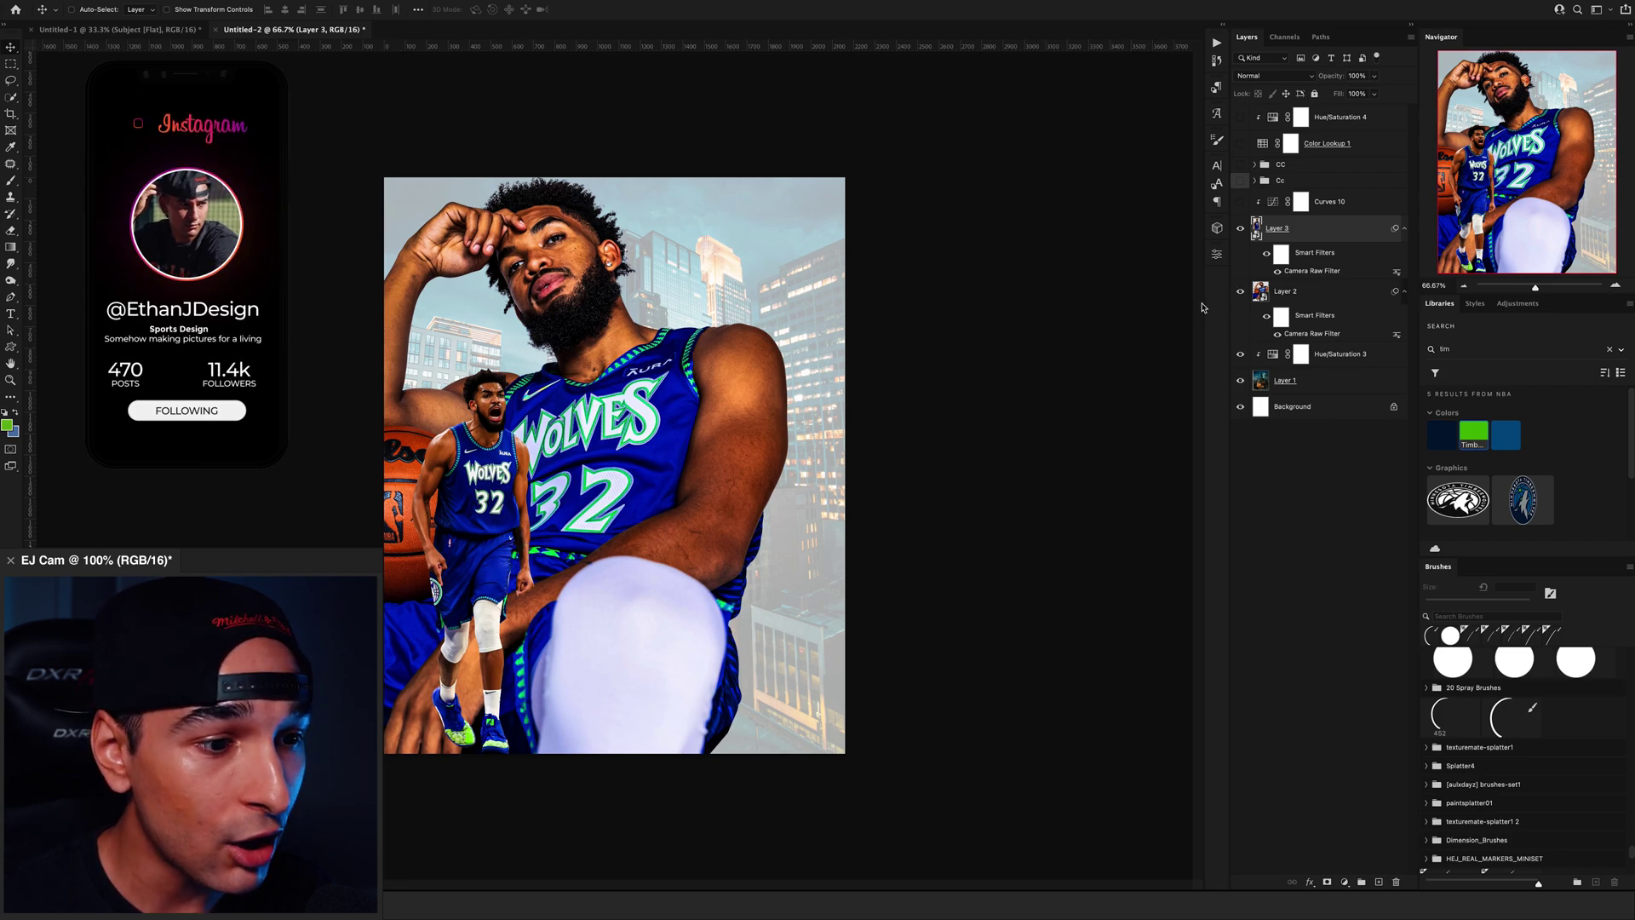
left_click(1241, 355)
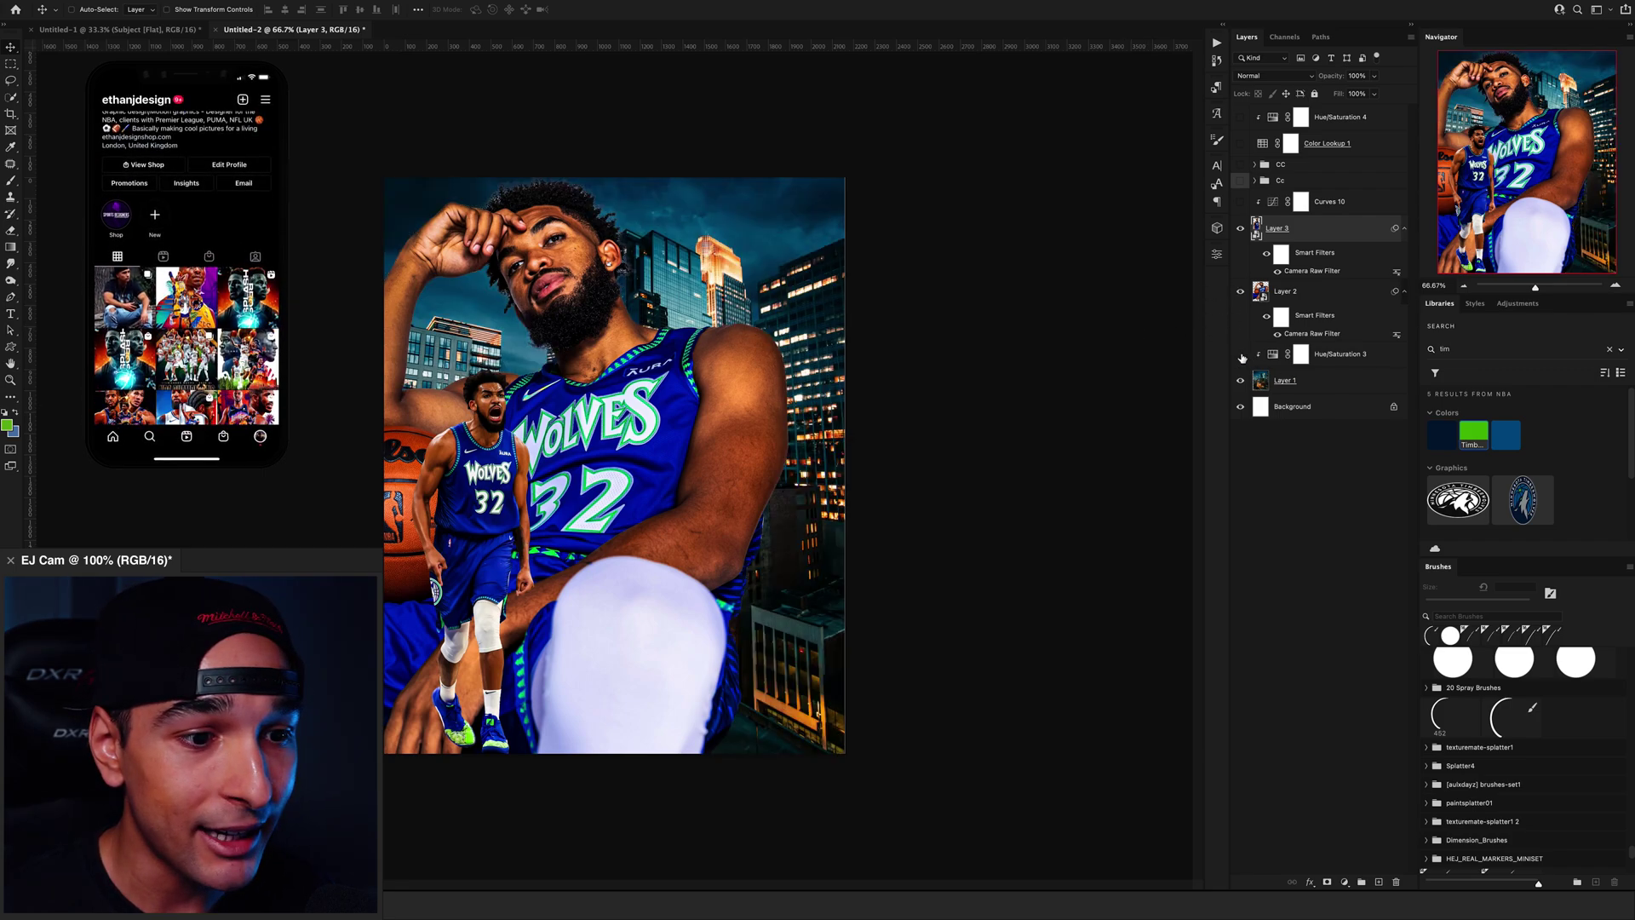
left_click(1259, 379)
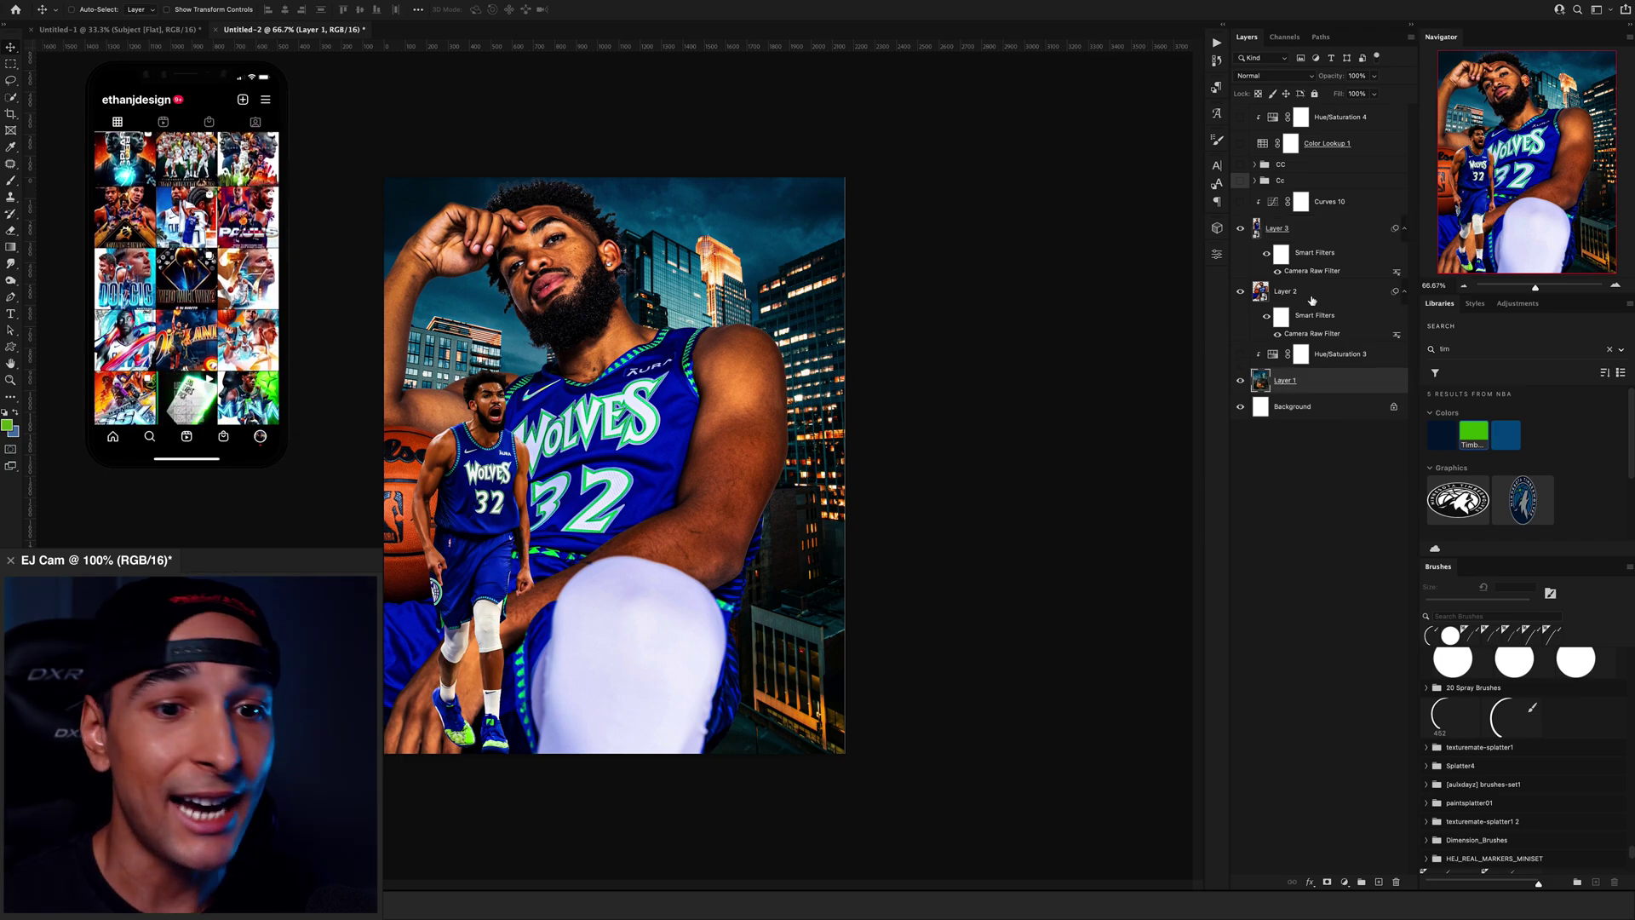
left_click_drag(1240, 292, 1239, 228)
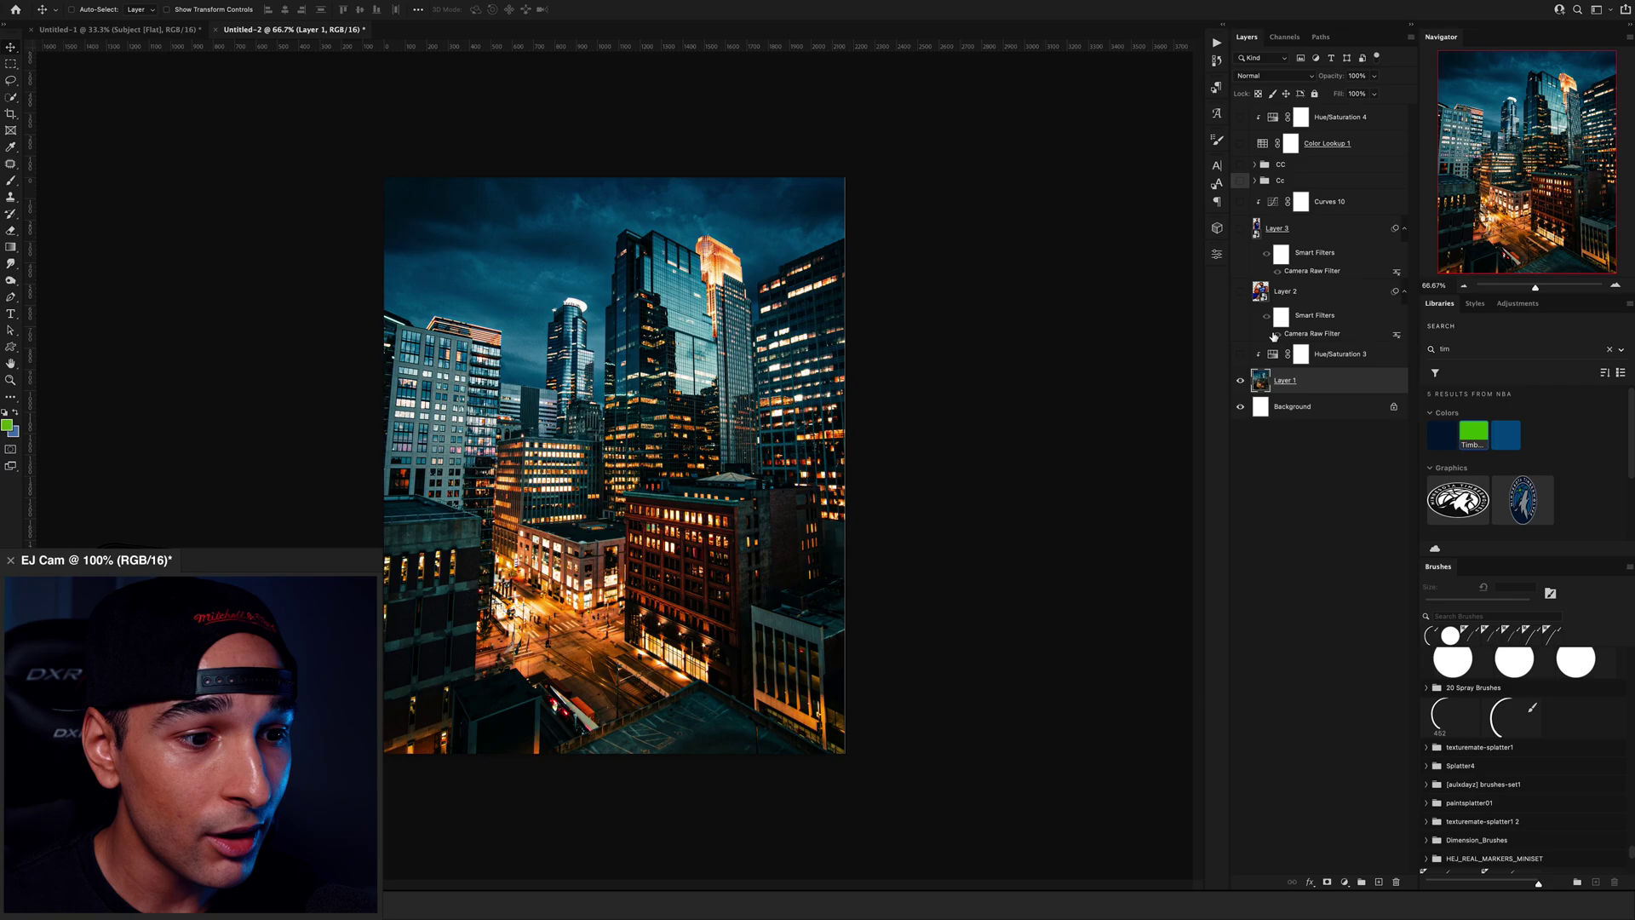
- Collapse the smart filters of Layer 2 and Layer 3 and show both player layers and Hue/Saturation 3 again
left_click(1404, 291)
left_click(1404, 228)
left_click(1240, 228)
left_click(1240, 254)
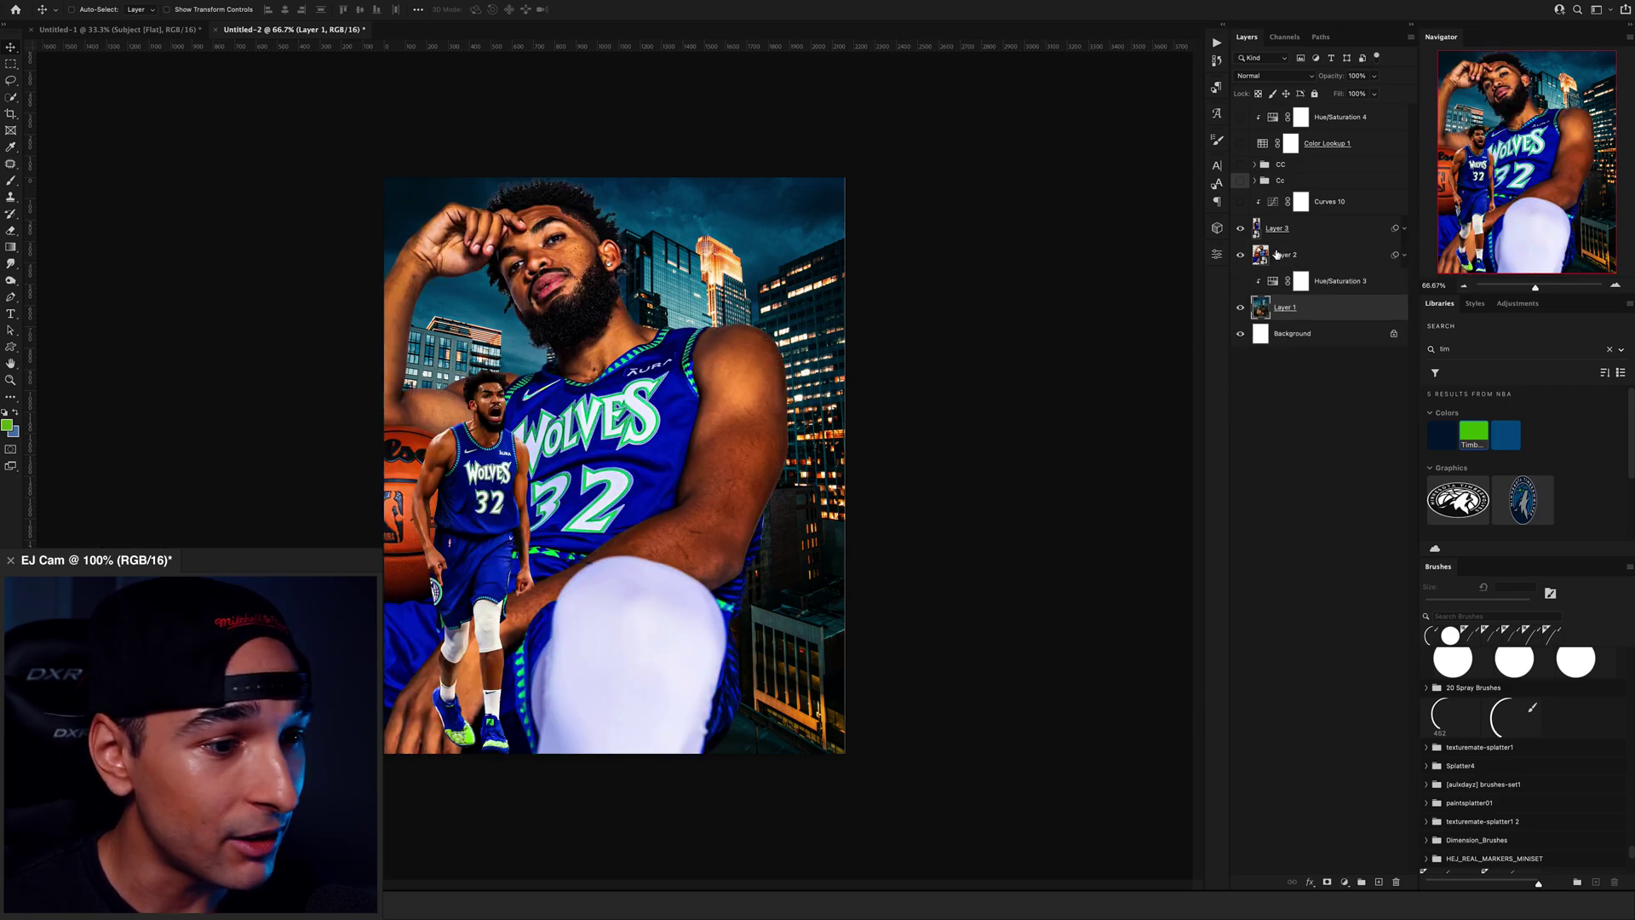
left_click(1241, 281)
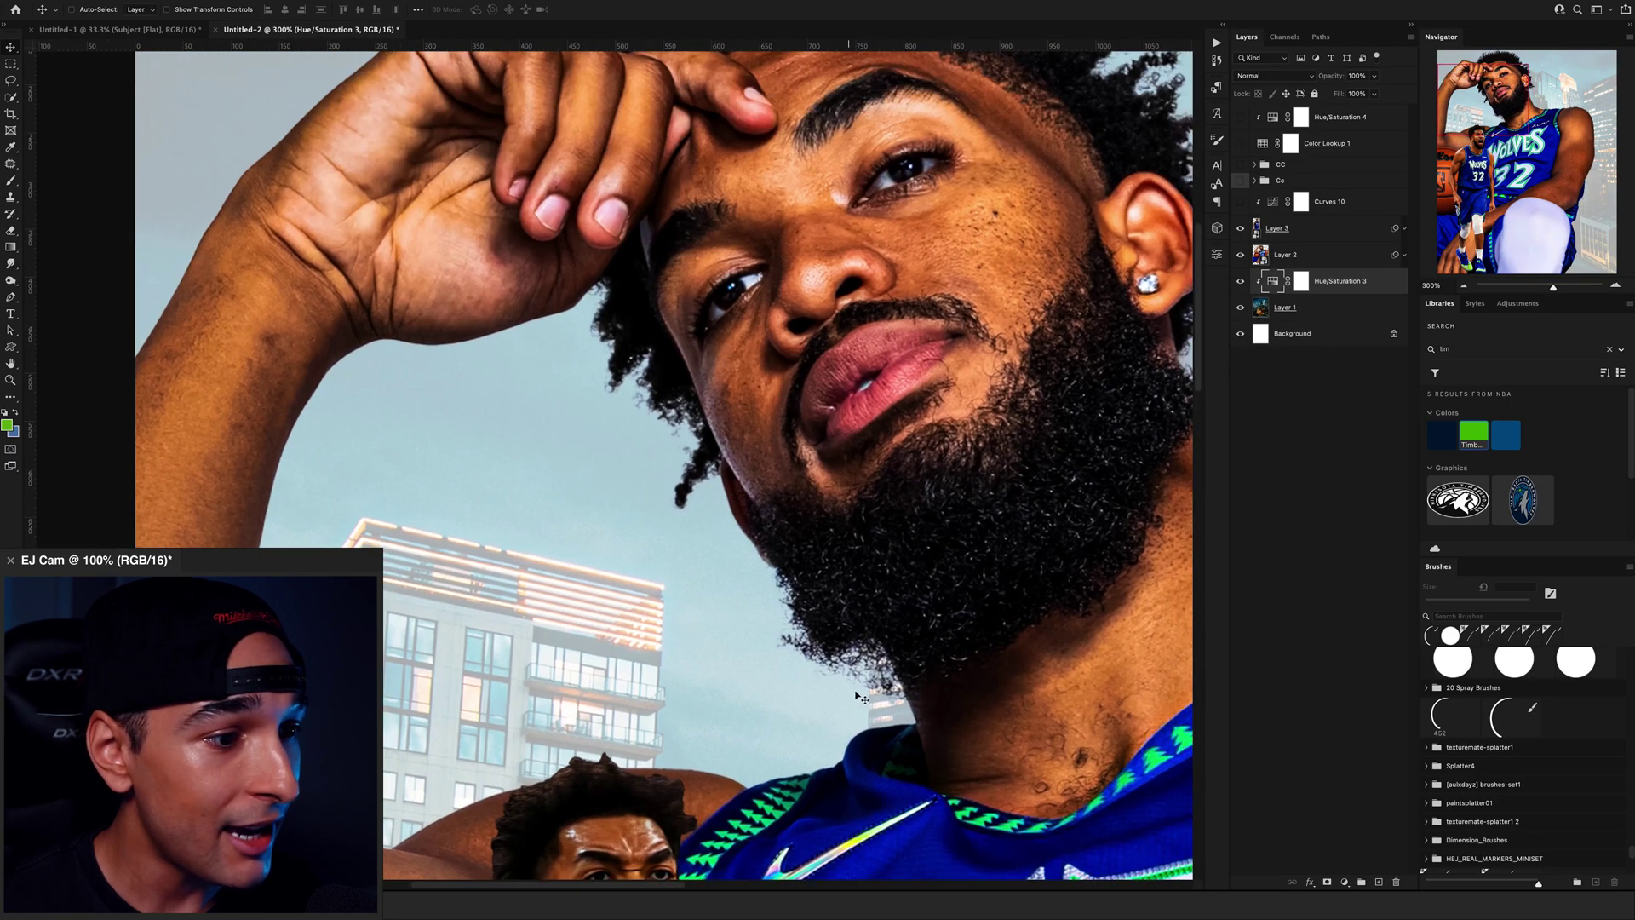
- Inspect both player cut-outs up close, and open the smaller player's Layer 3 smart object to examine it at 300%
left_click_drag(641, 349, 728, 875)
left_click_drag(974, 544, 717, 437)
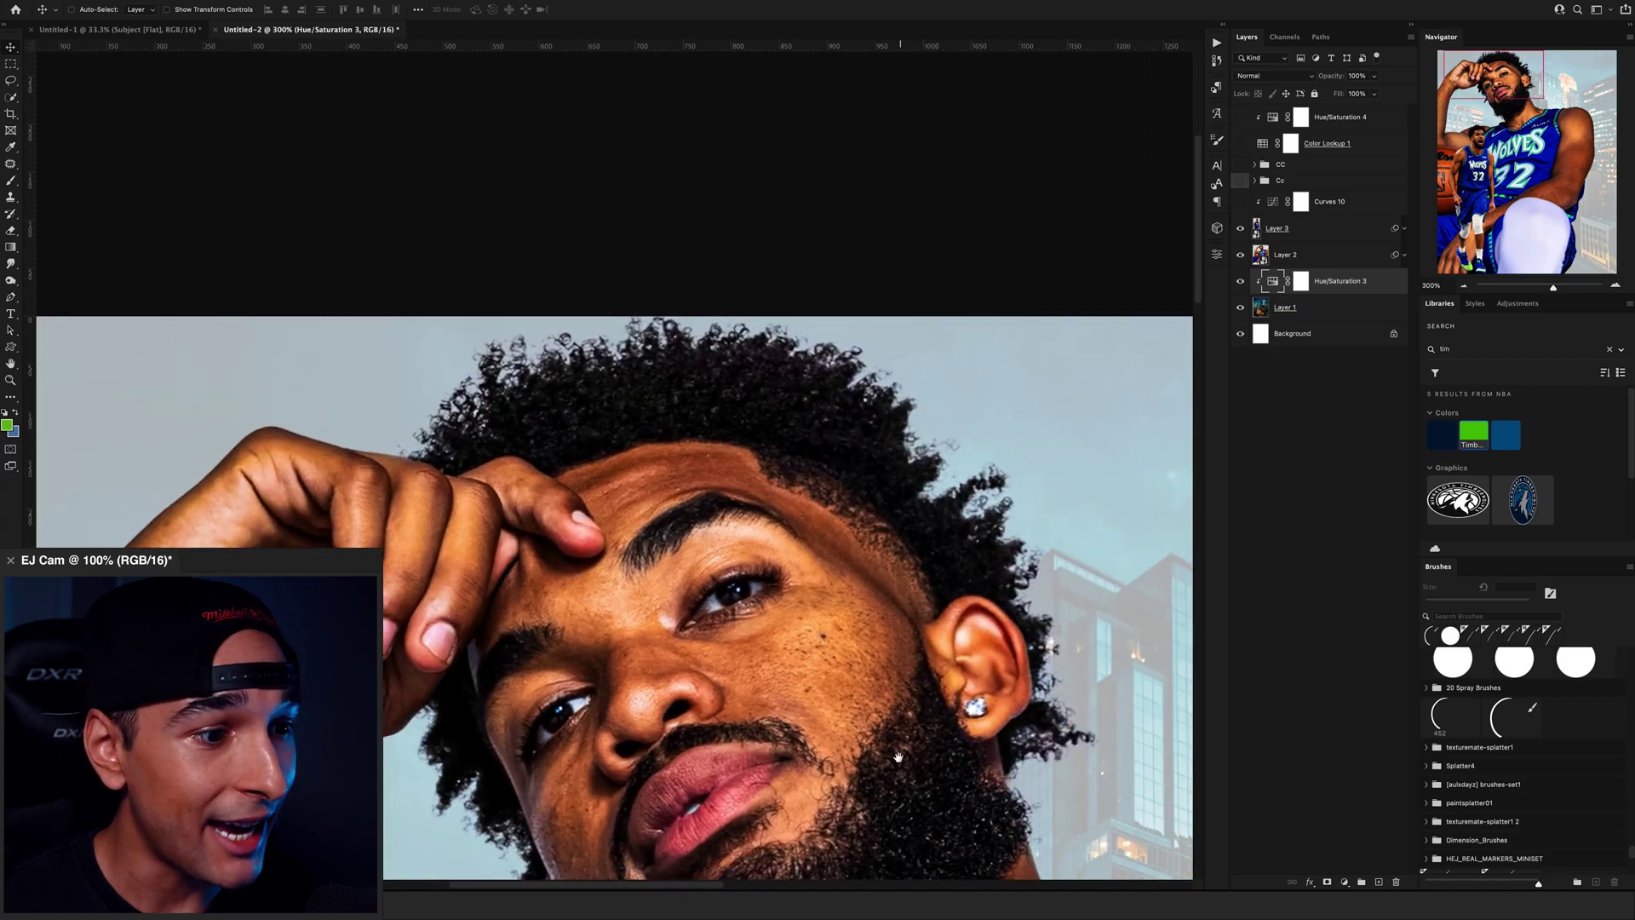
left_click_drag(899, 756, 922, 221)
left_click_drag(569, 580, 863, 175)
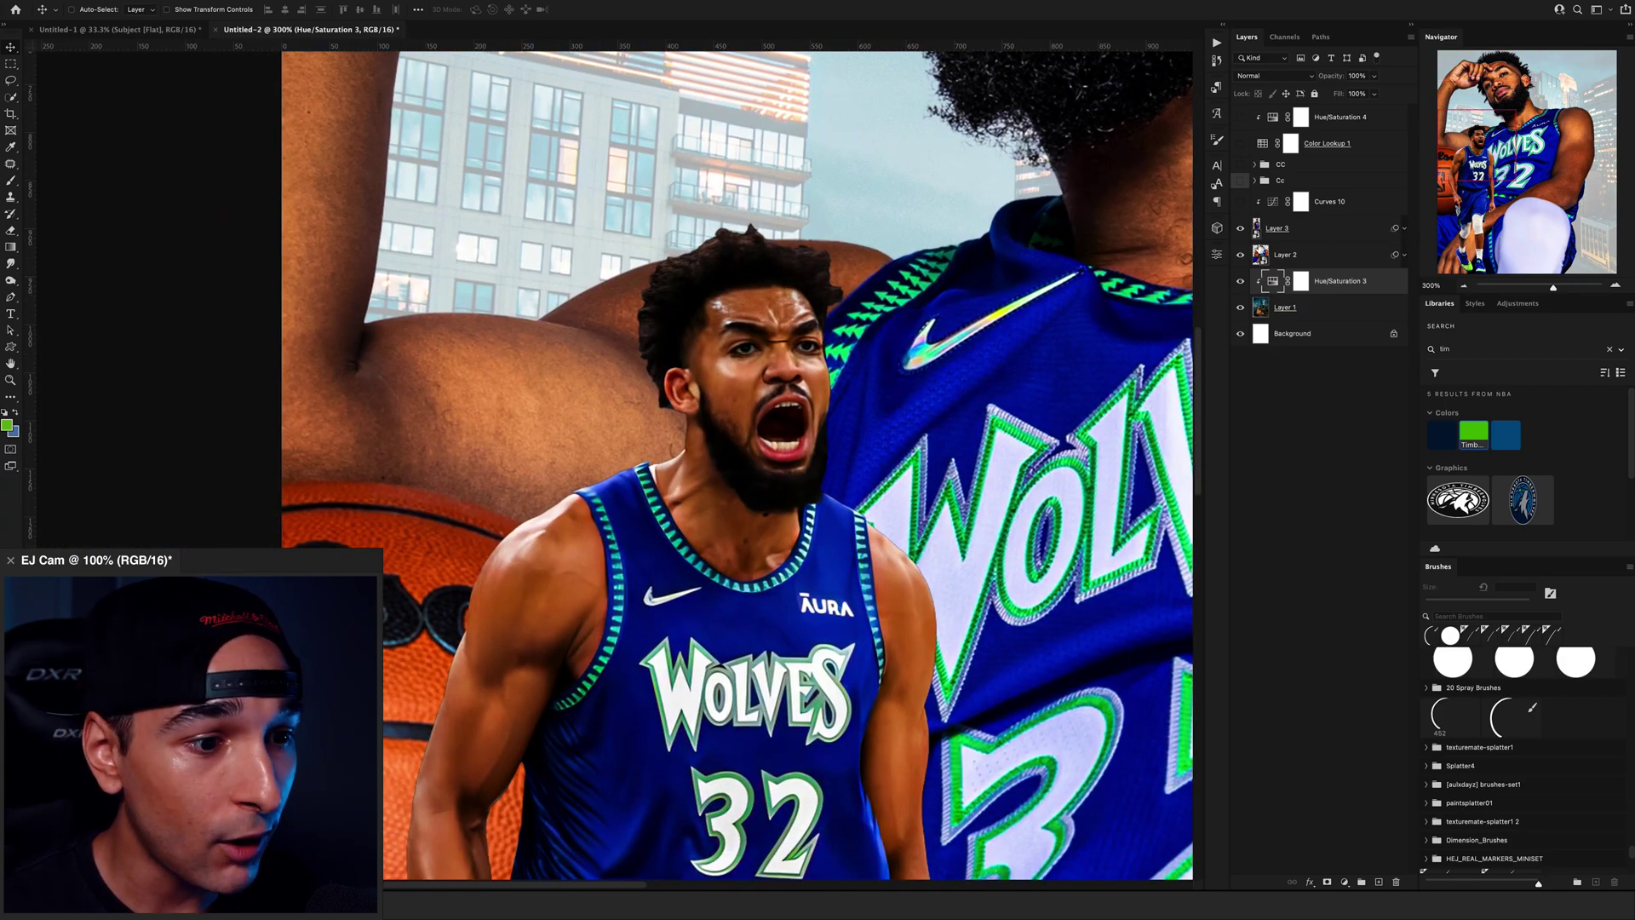
double_click(1257, 228)
key("super+plus")
key("super+plus")
key("super+plus")
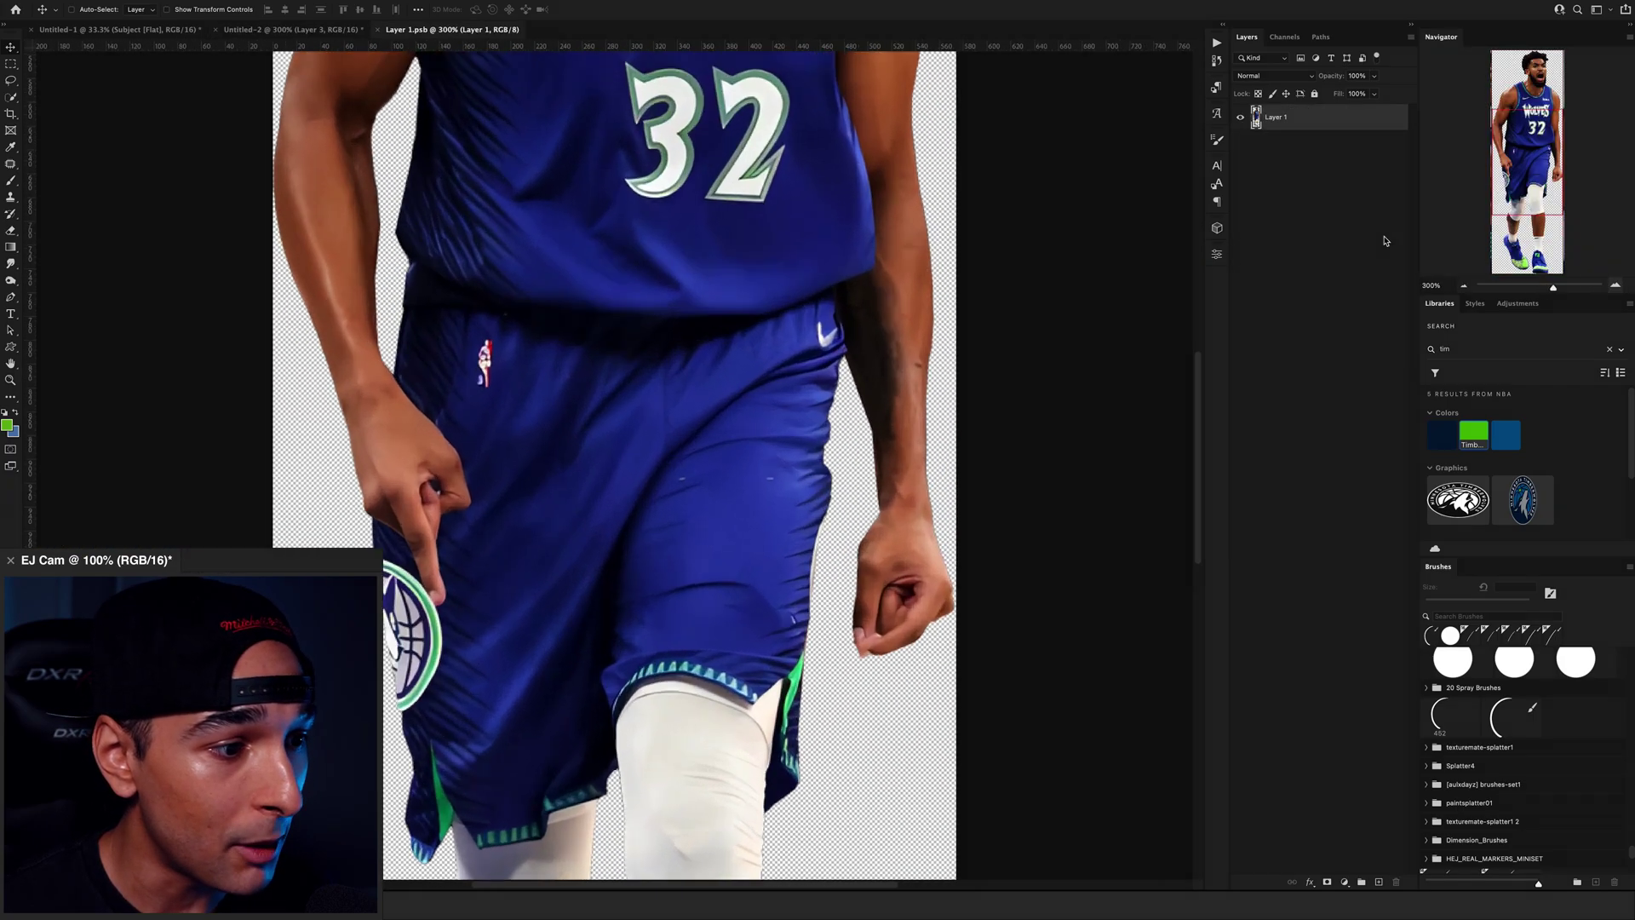
left_click_drag(749, 145, 836, 801)
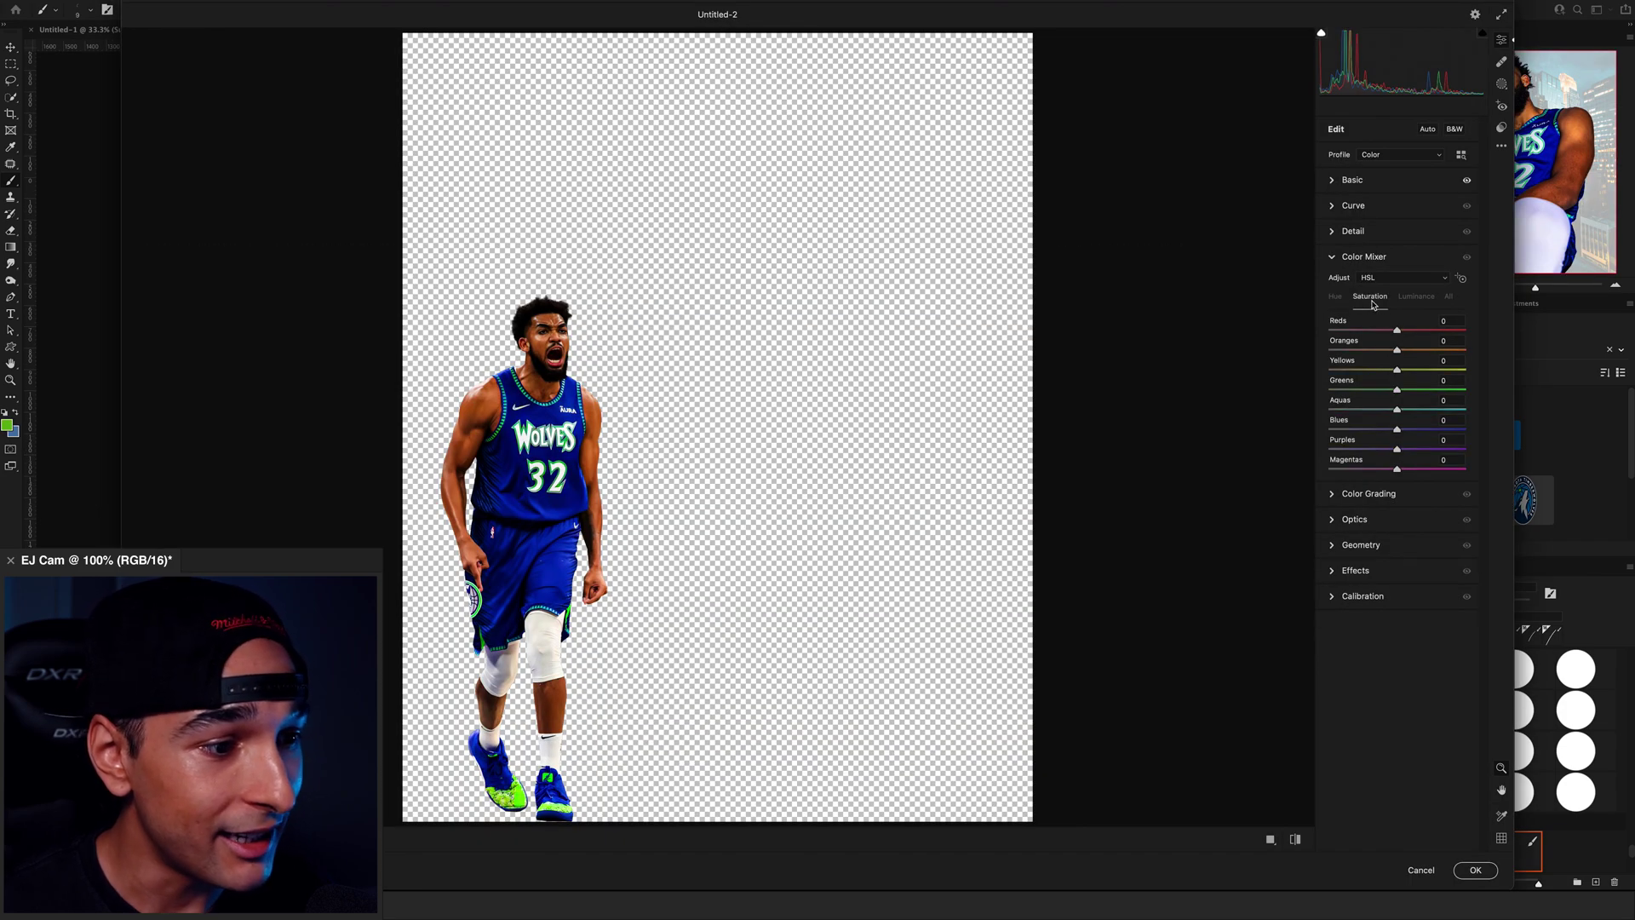
- In Camera Raw's HSL mixer, set the smaller player's Oranges hue to -6 and the seated player's saturation to Oranges +3, Yellows -78
left_click(1334, 295)
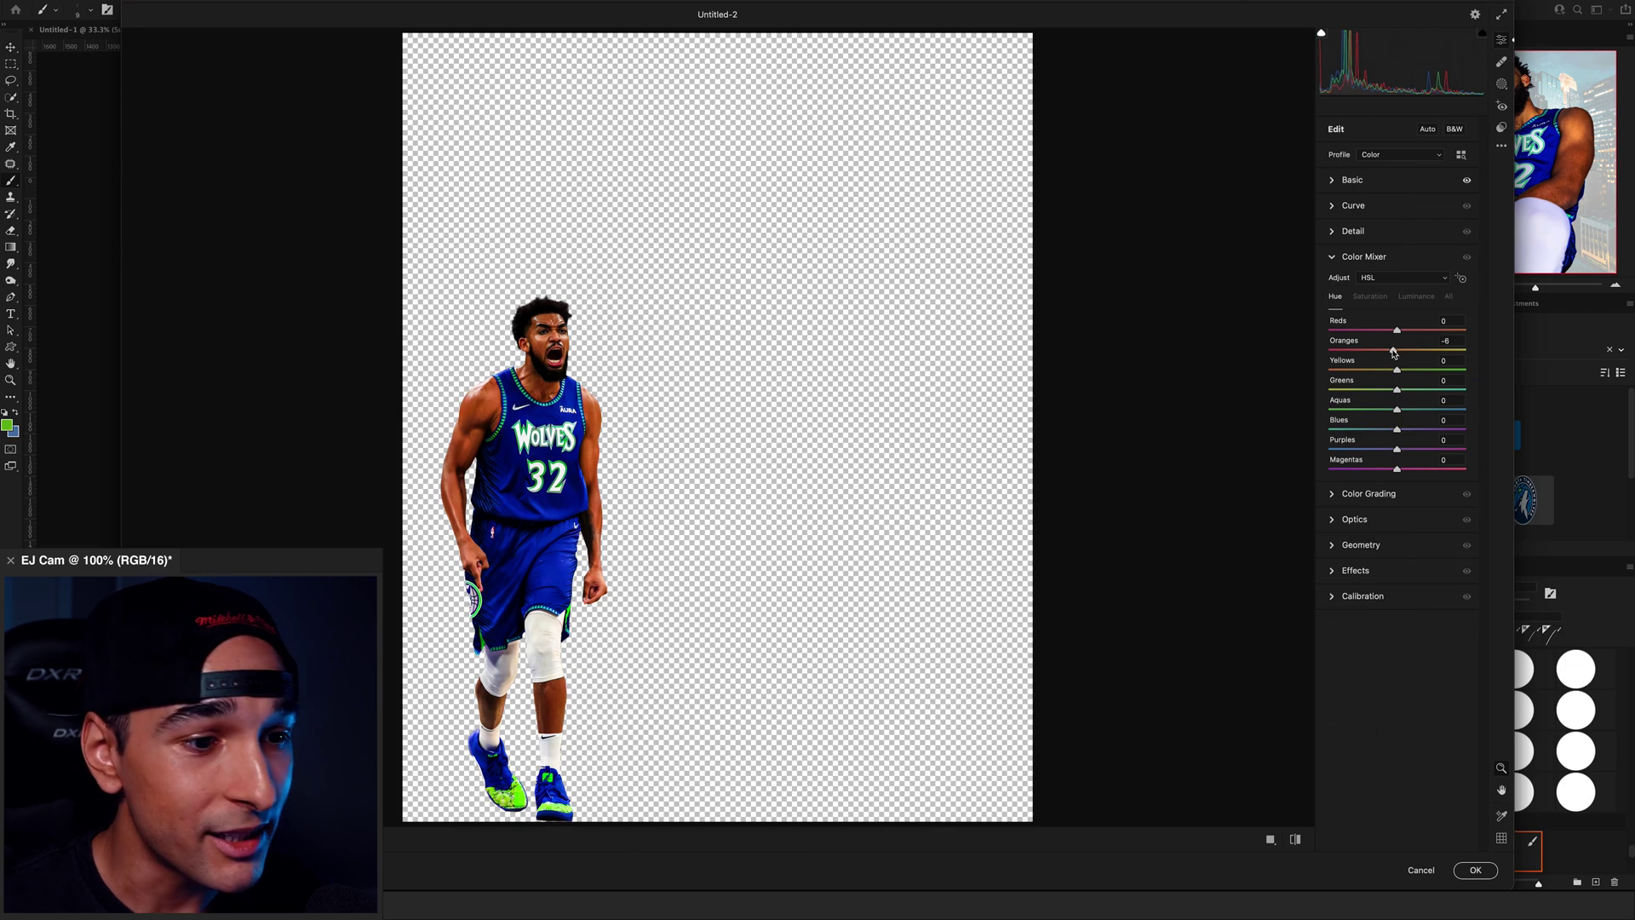
left_click(1380, 298)
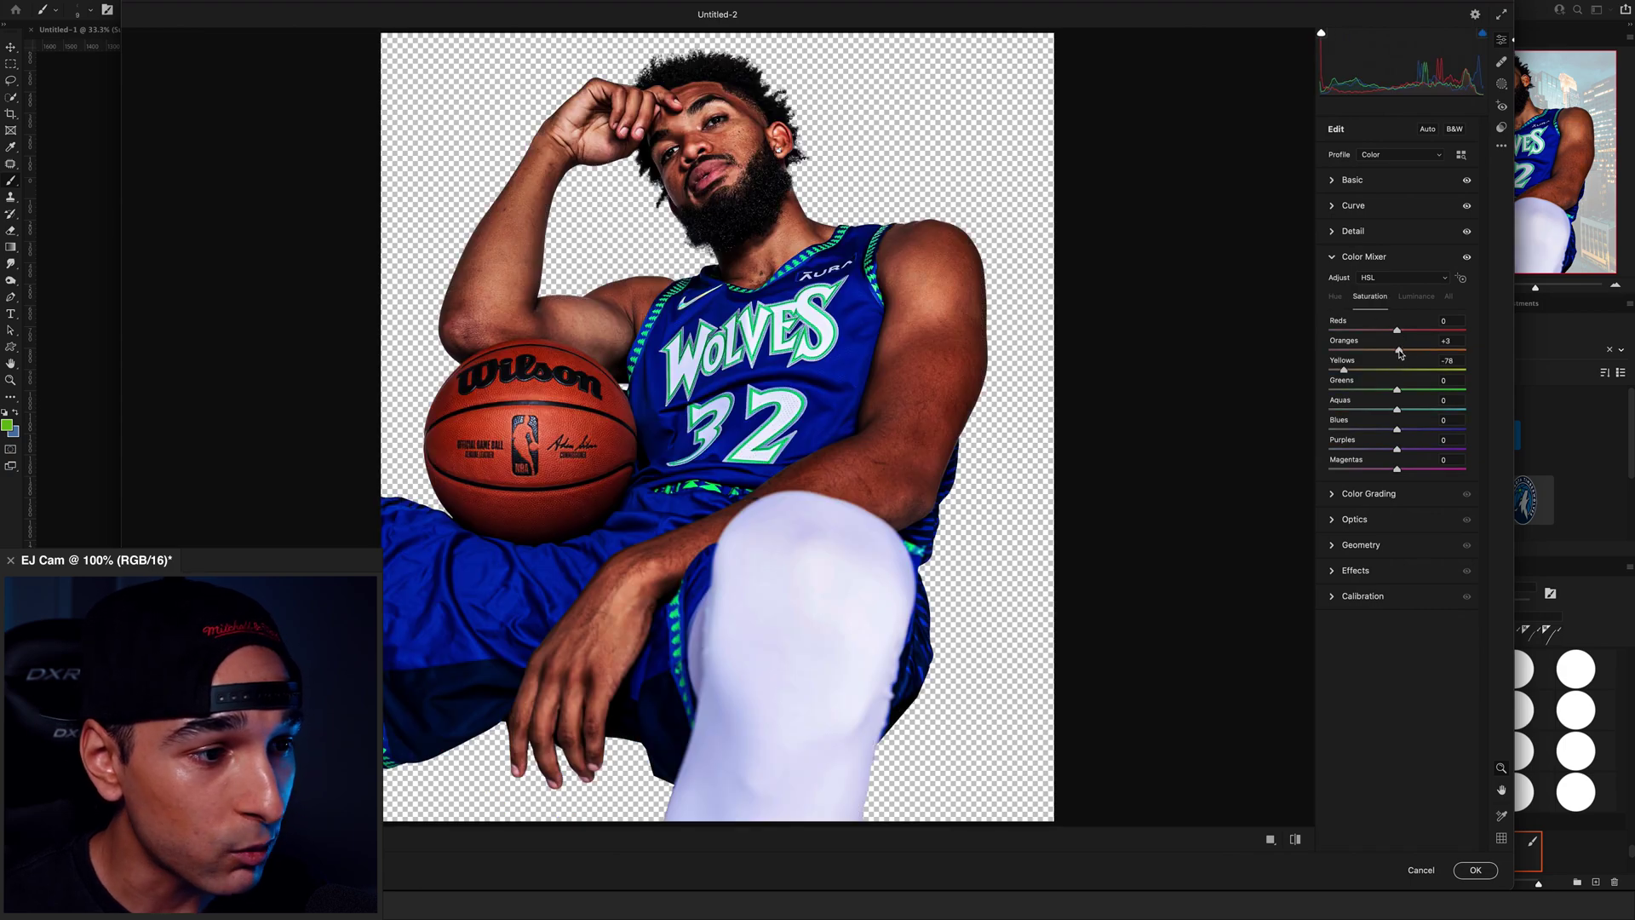
key("Return")
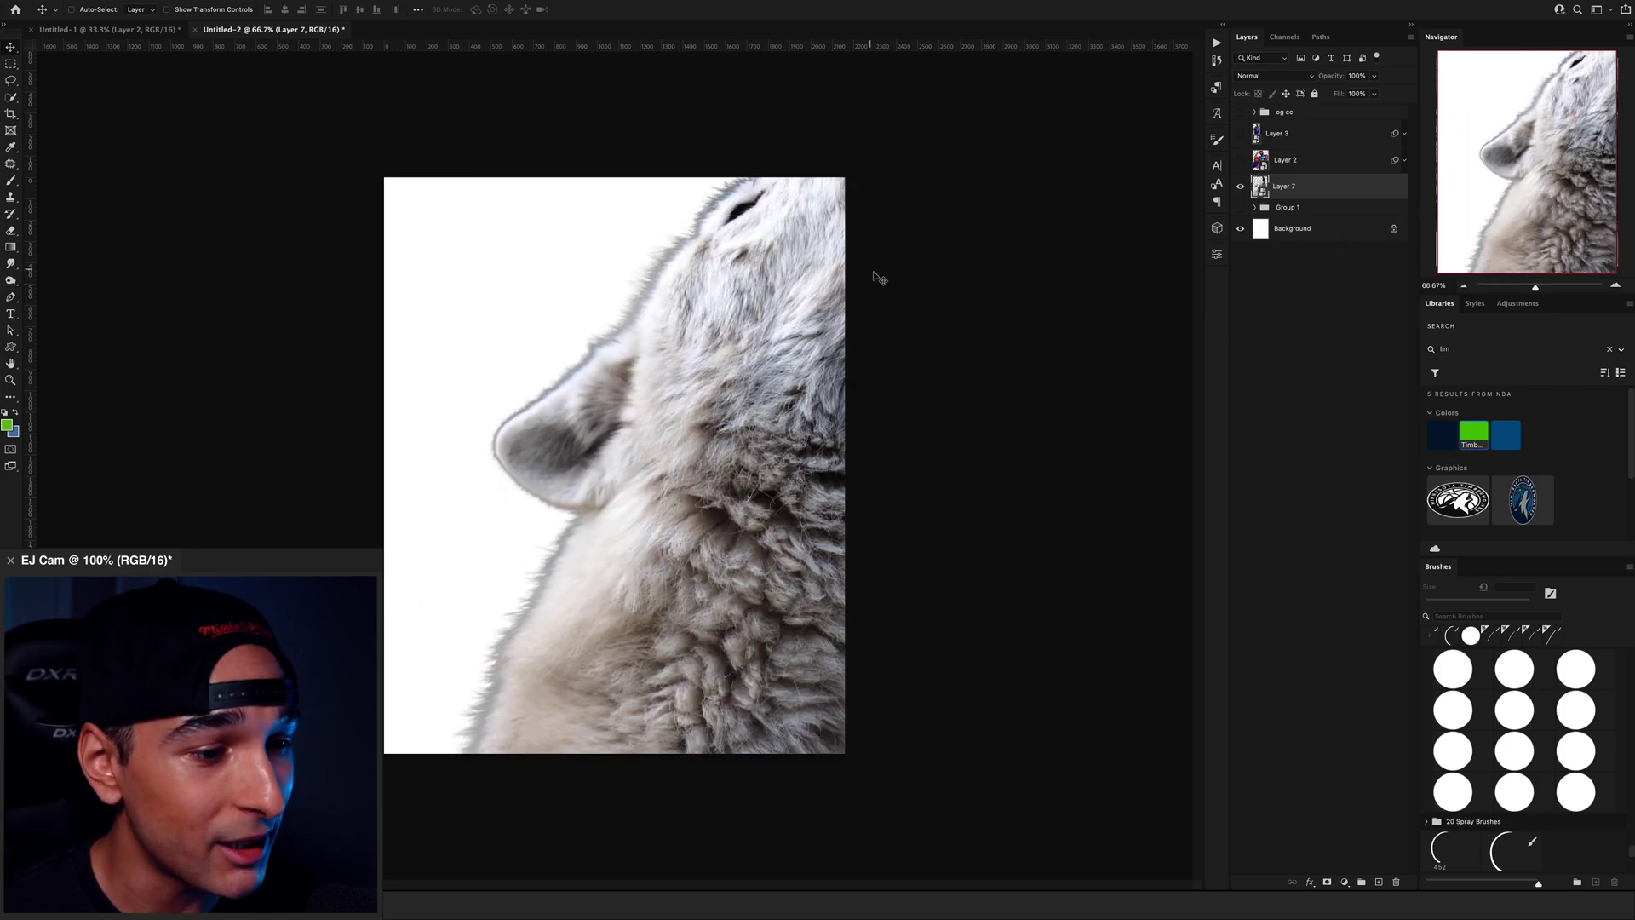
- Fit the howling wolf photo onto the canvas, and select its Group 2 mask with a hard round brush
left_click_drag(872, 277, 730, 372)
key("ctrl+t")
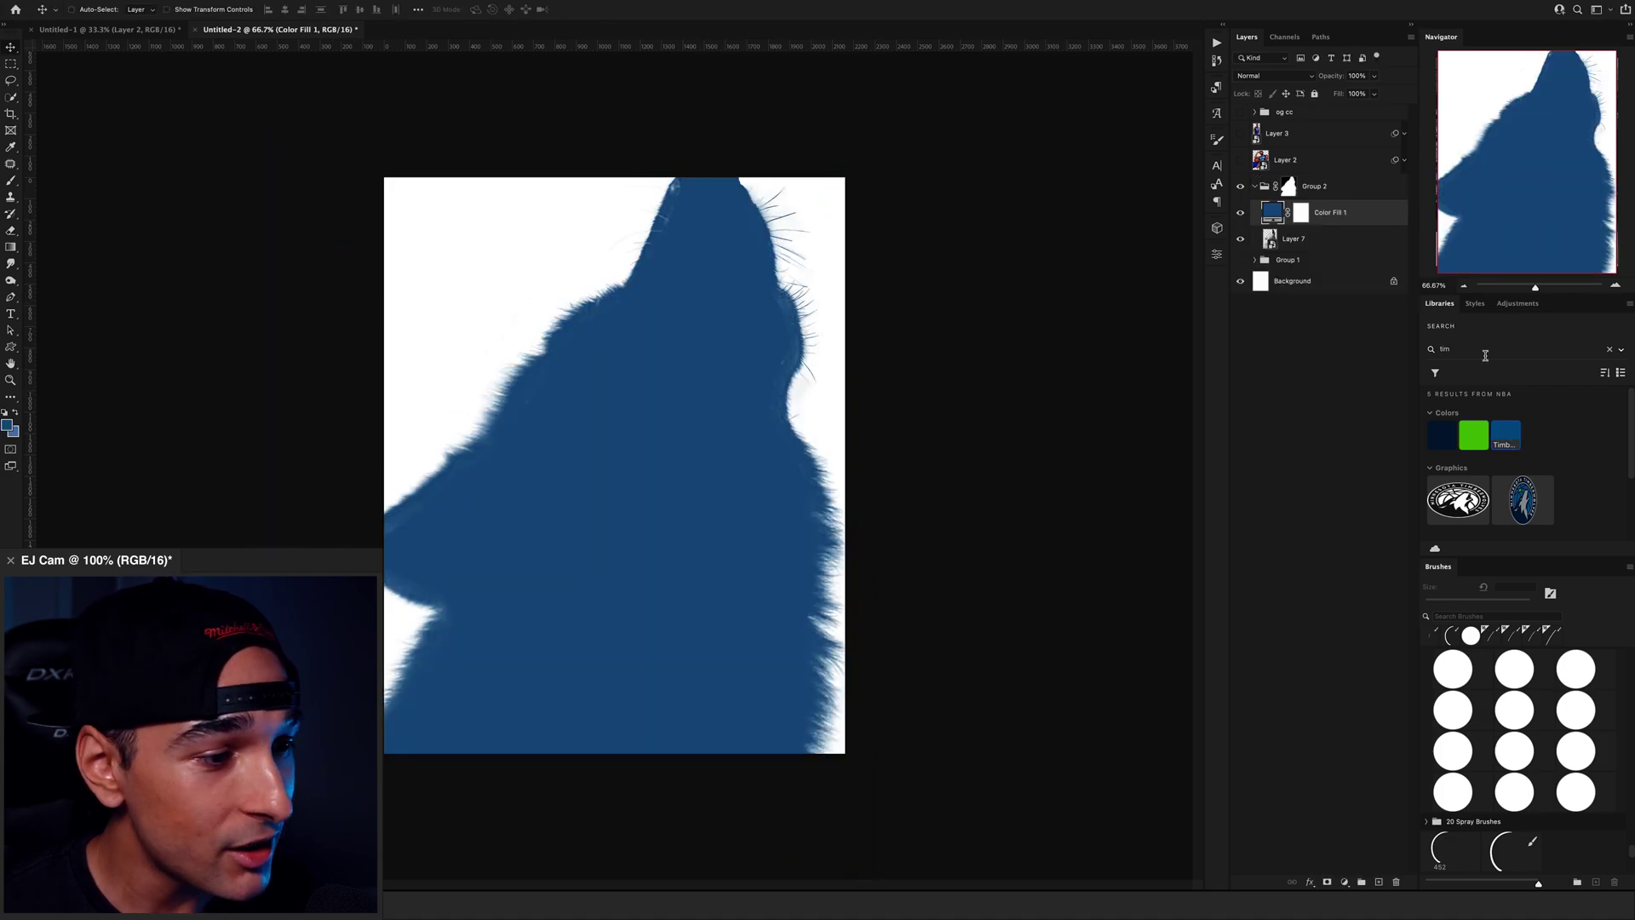
left_click(1288, 188)
key("b")
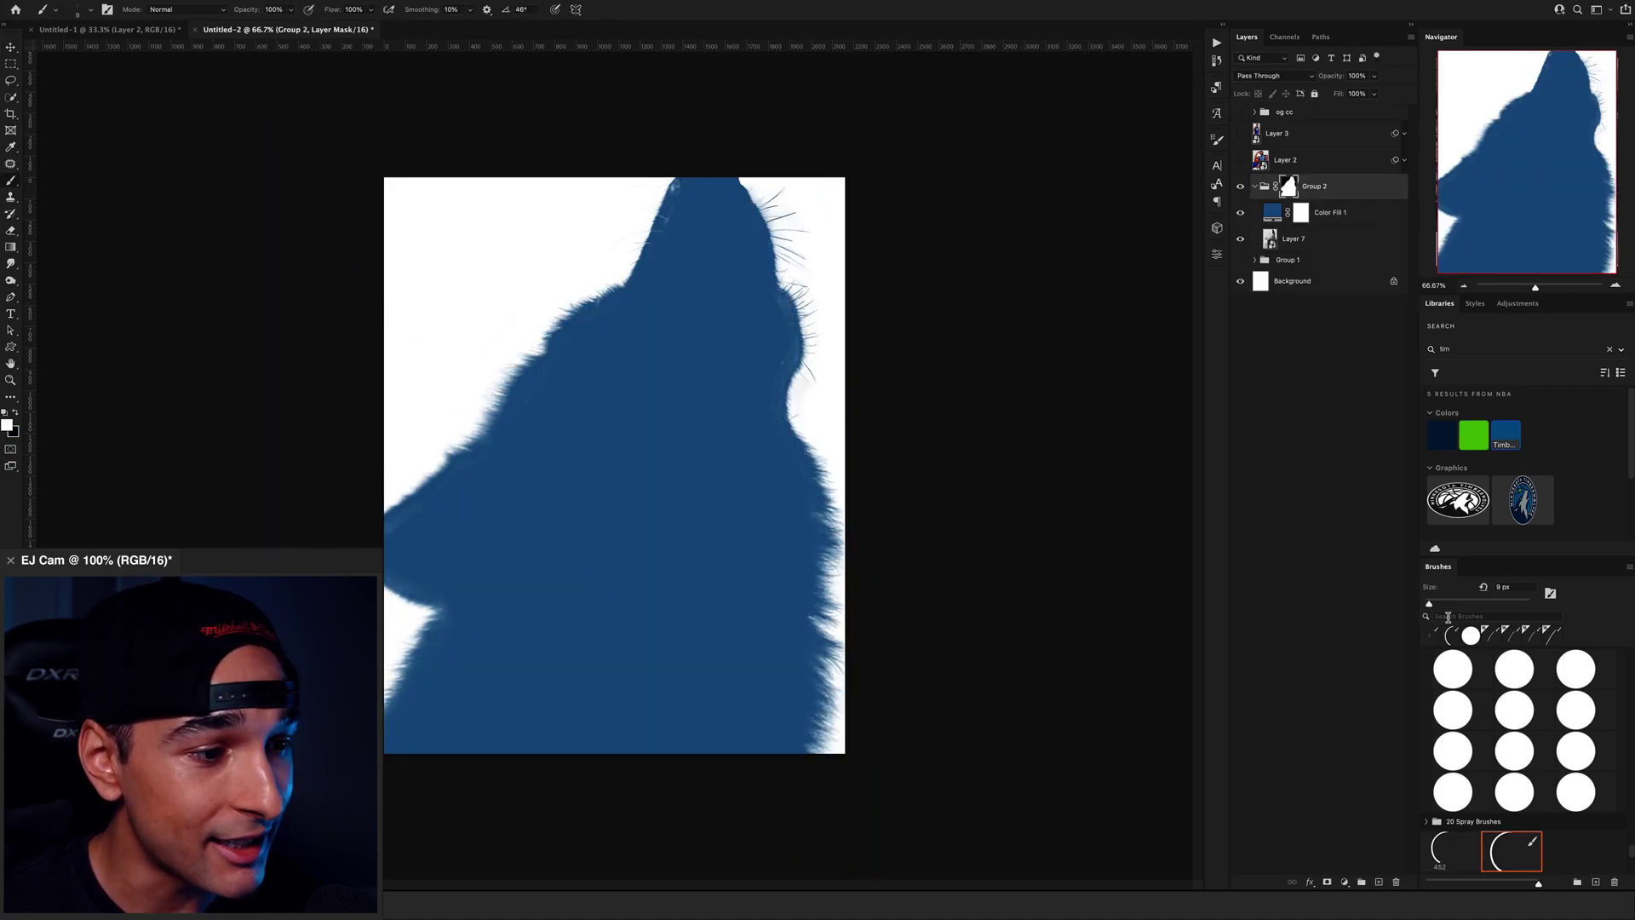
left_click(1452, 668)
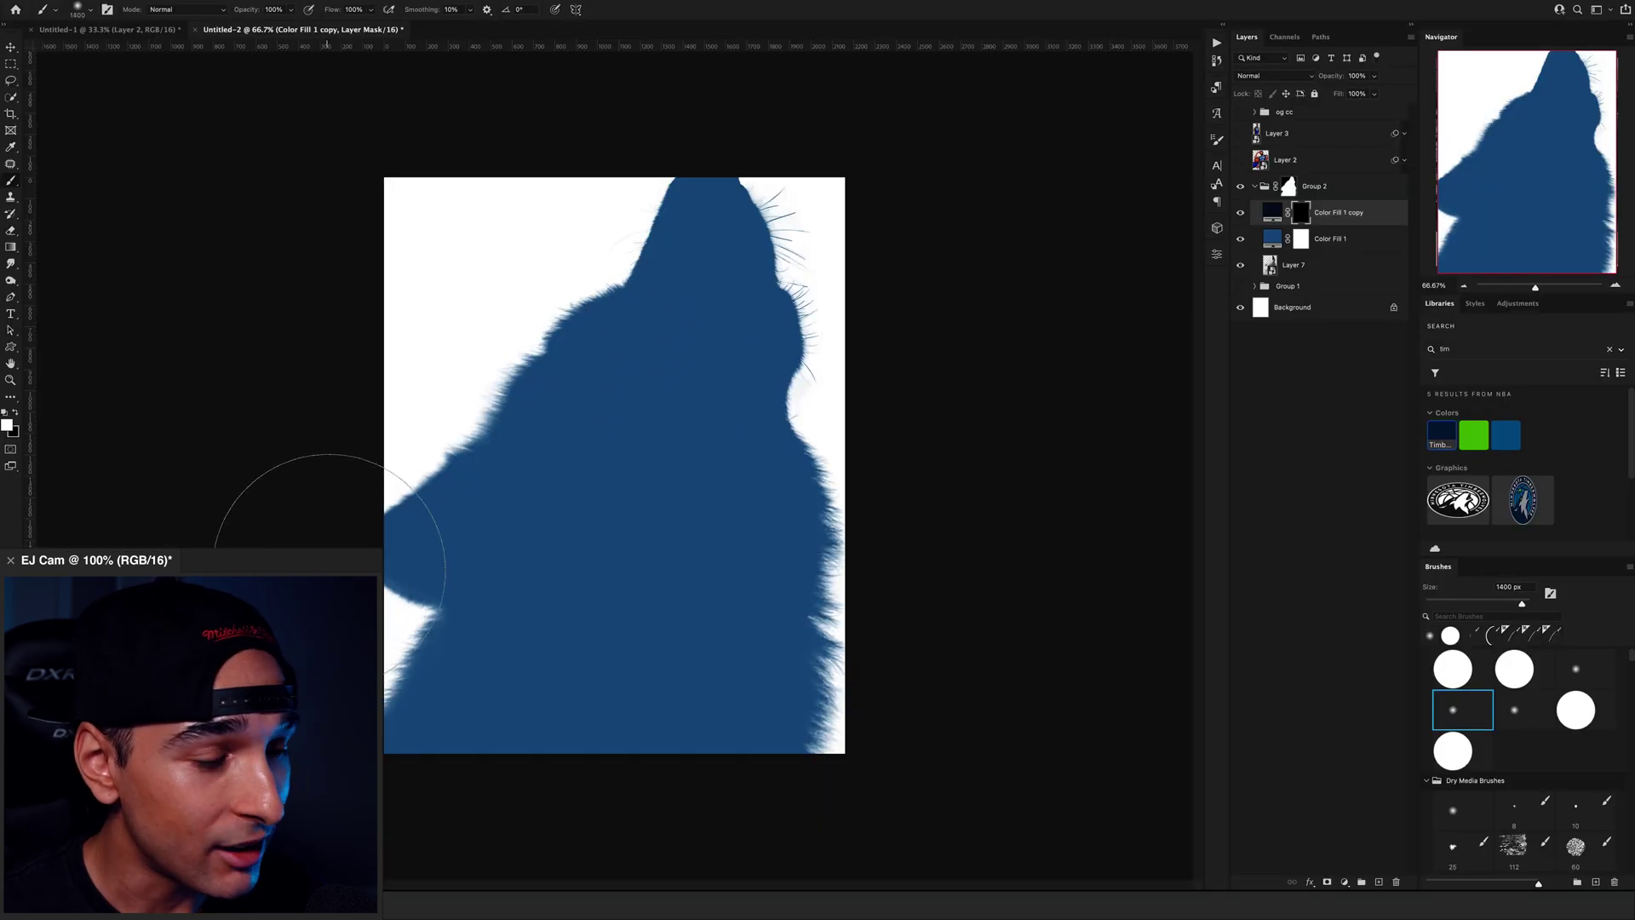
- Paint soft dark navy shading over the wolf's lower body on the Color Fill 1 copy mask, starting with a 1400 px brush
mouse_move(330, 569)
left_mouse_down()
mouse_move(468, 775)
mouse_move(394, 714)
mouse_move(310, 599)
mouse_move(621, 862)
mouse_move(443, 808)
mouse_move(894, 832)
left_mouse_up()
key("bracketright")
left_click_drag(355, 508, 438, 486)
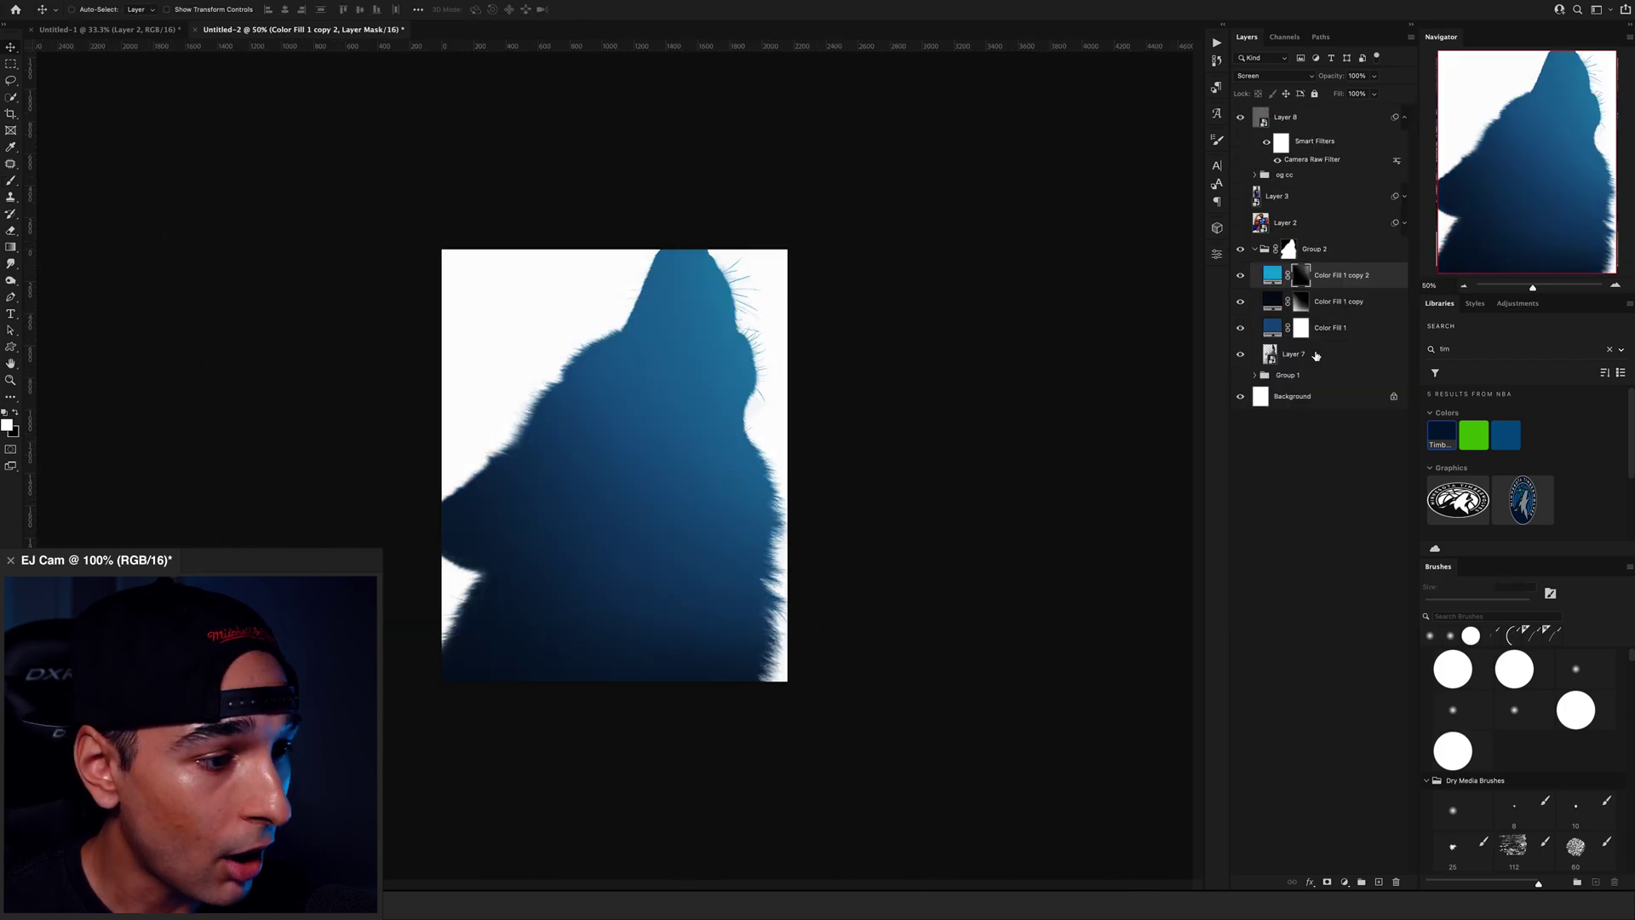
- Duplicate the wolf's Layer 7 above the color fills with saturation -100, and open the blend mode choices for the copy
left_click_drag(1316, 358, 1345, 292)
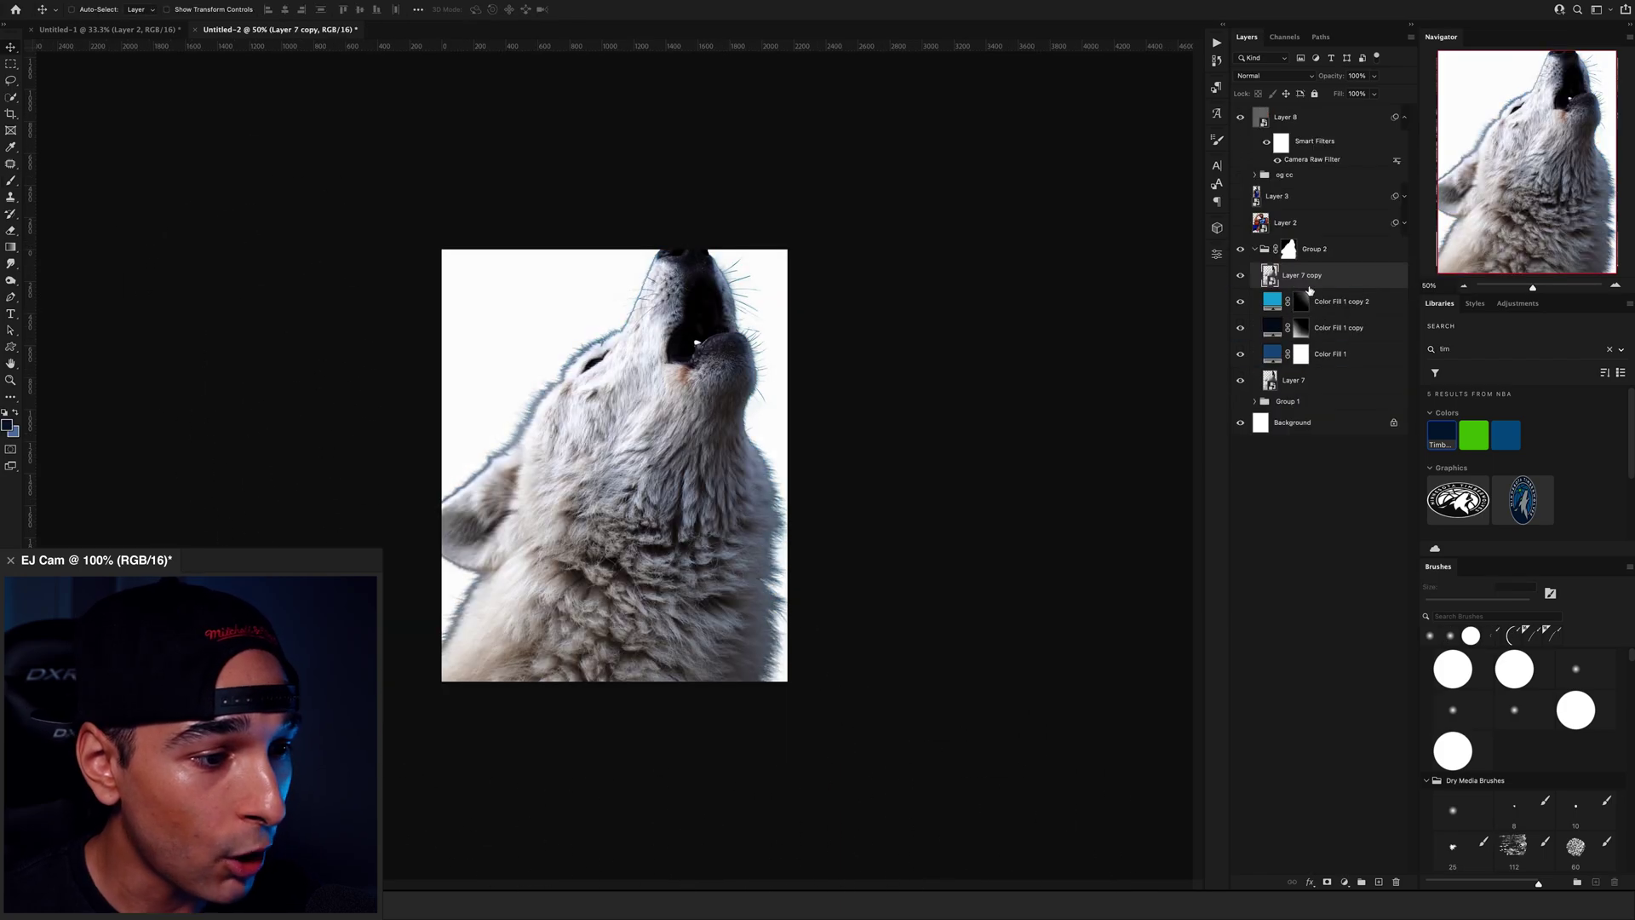
key("ctrl+u")
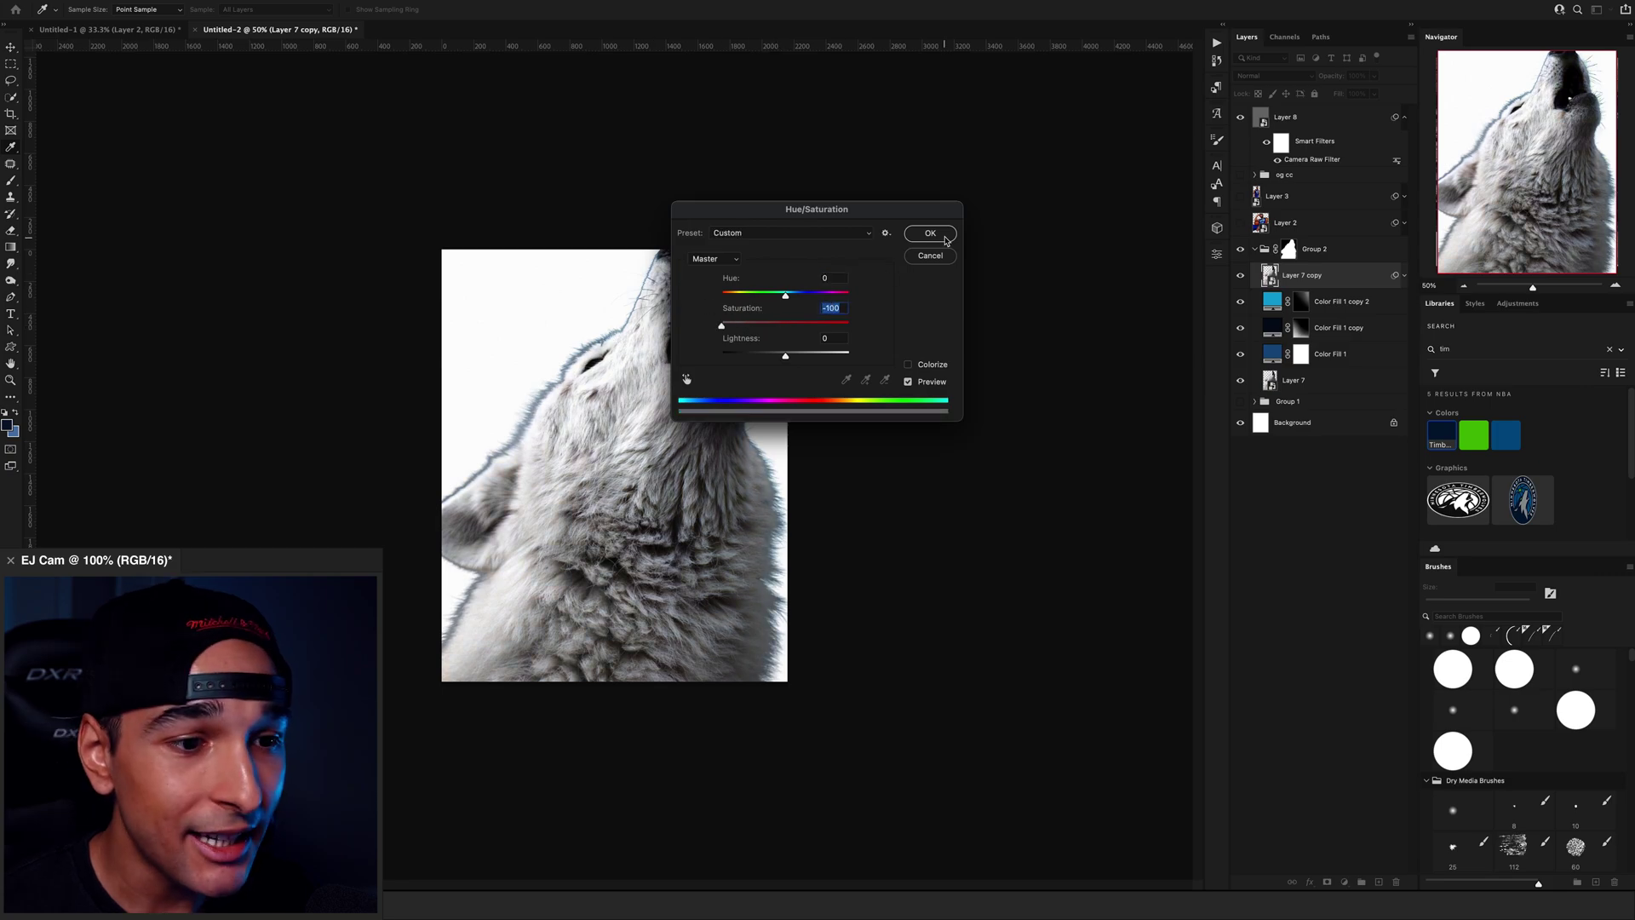
left_click(945, 237)
left_click(1271, 76)
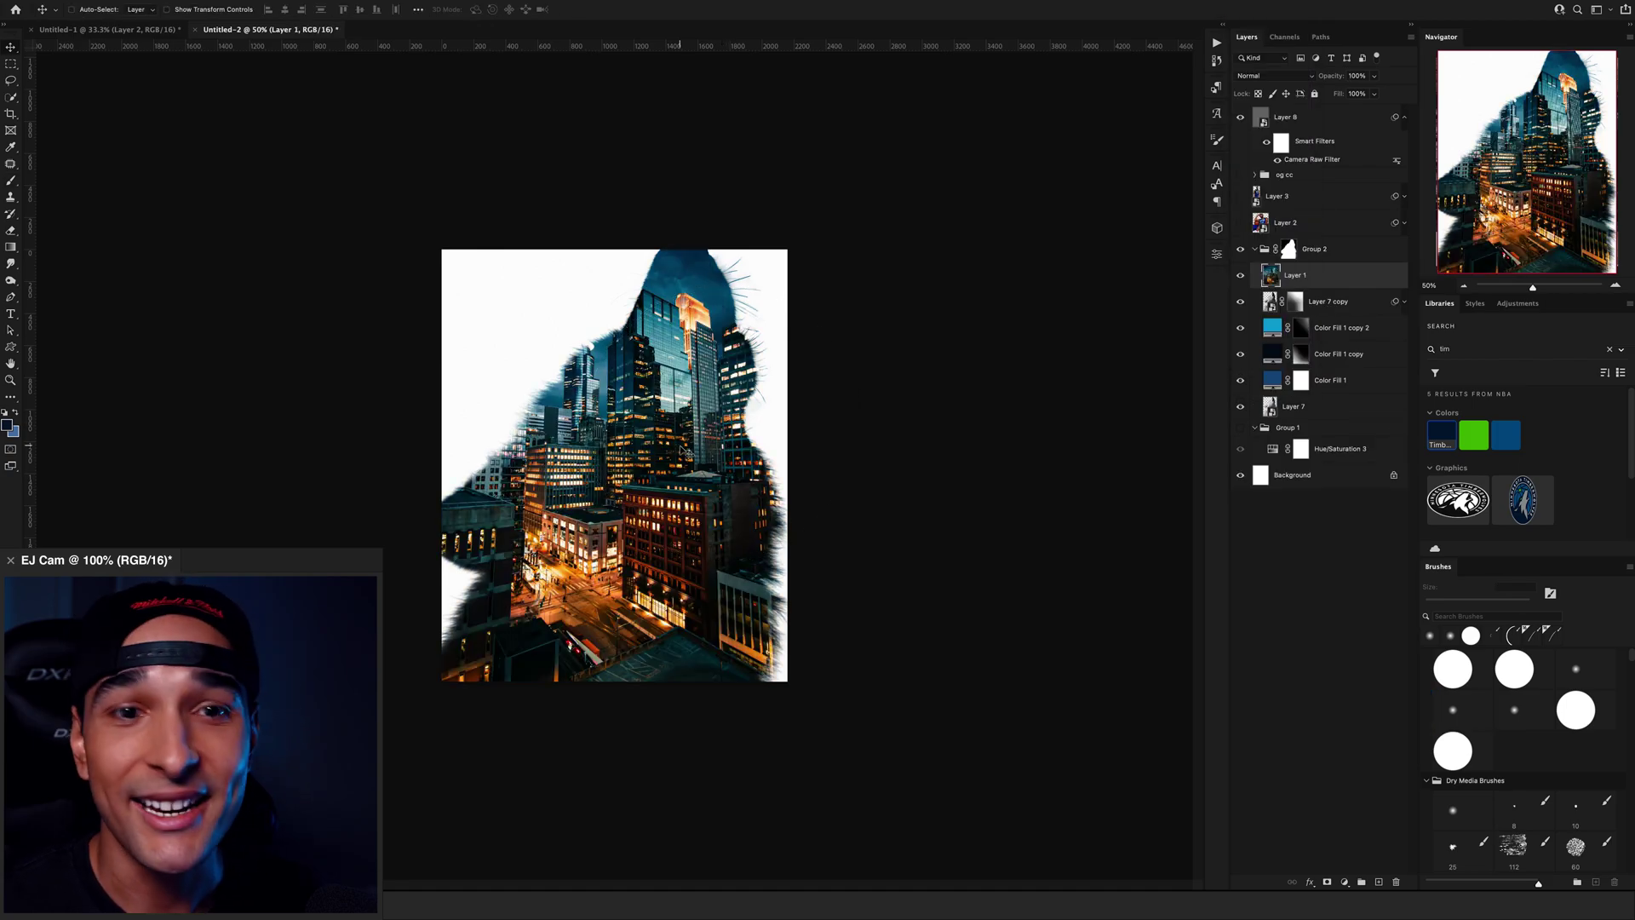
- Reposition the city photo inside the wolf shape and place it beneath the desaturated wolf copy
left_click_drag(691, 452, 718, 455)
left_click_drag(1324, 282, 1324, 310)
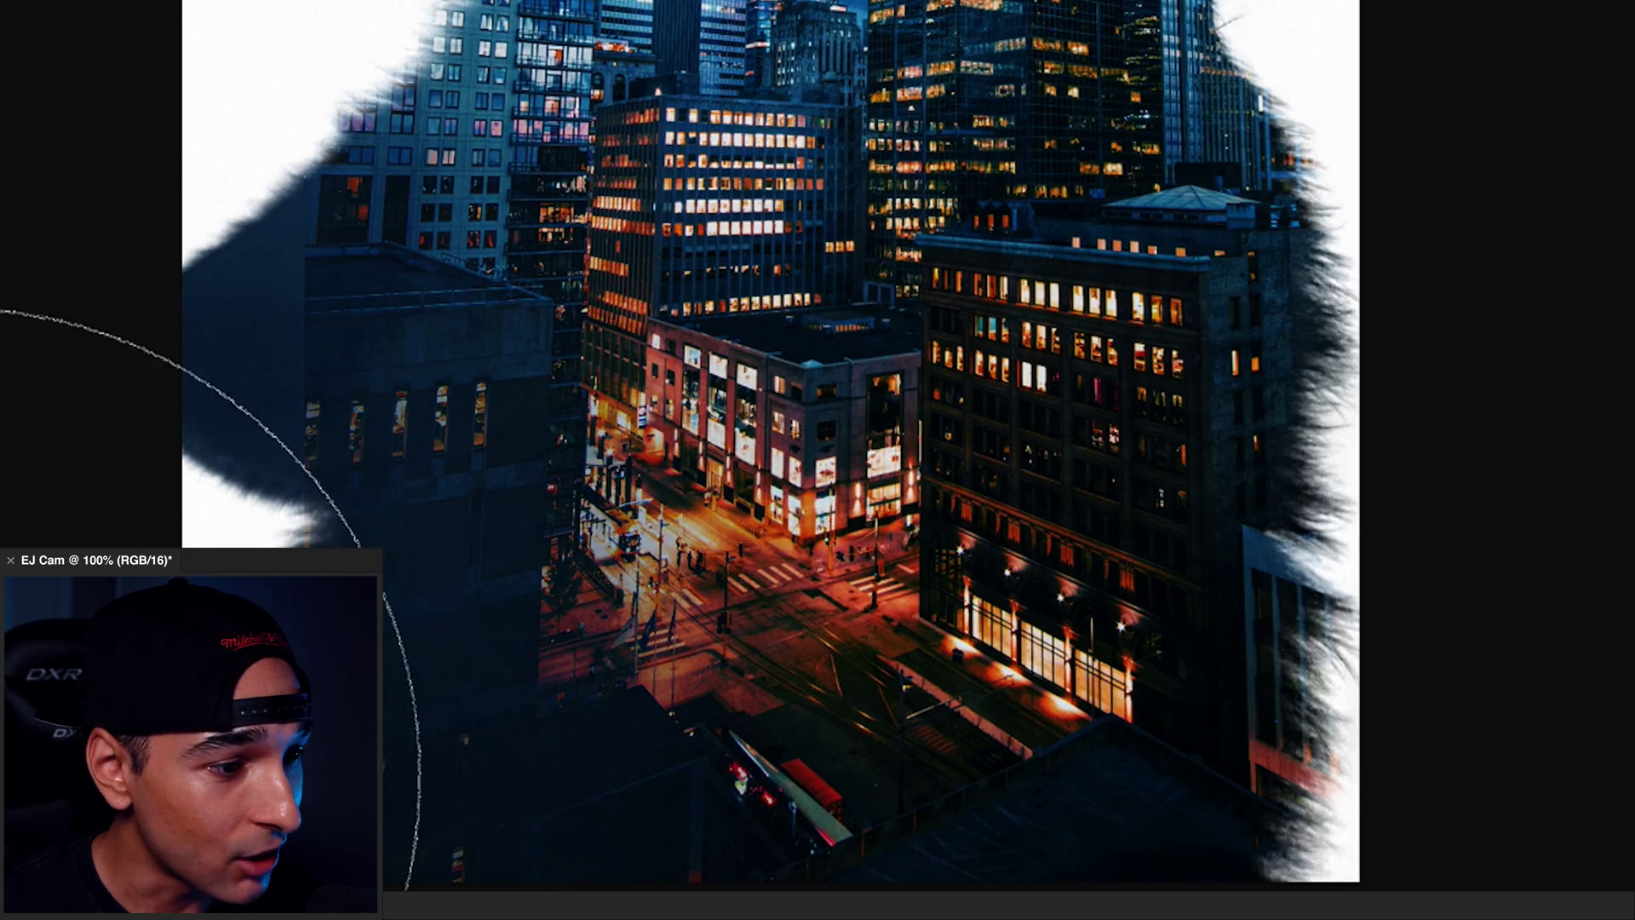
- Brush away the city photo's lower-left and top edges on its mask, and open the light blue fill's color for editing
mouse_move(0, 775)
left_mouse_down()
mouse_move(0, 324)
mouse_move(542, 866)
left_mouse_up()
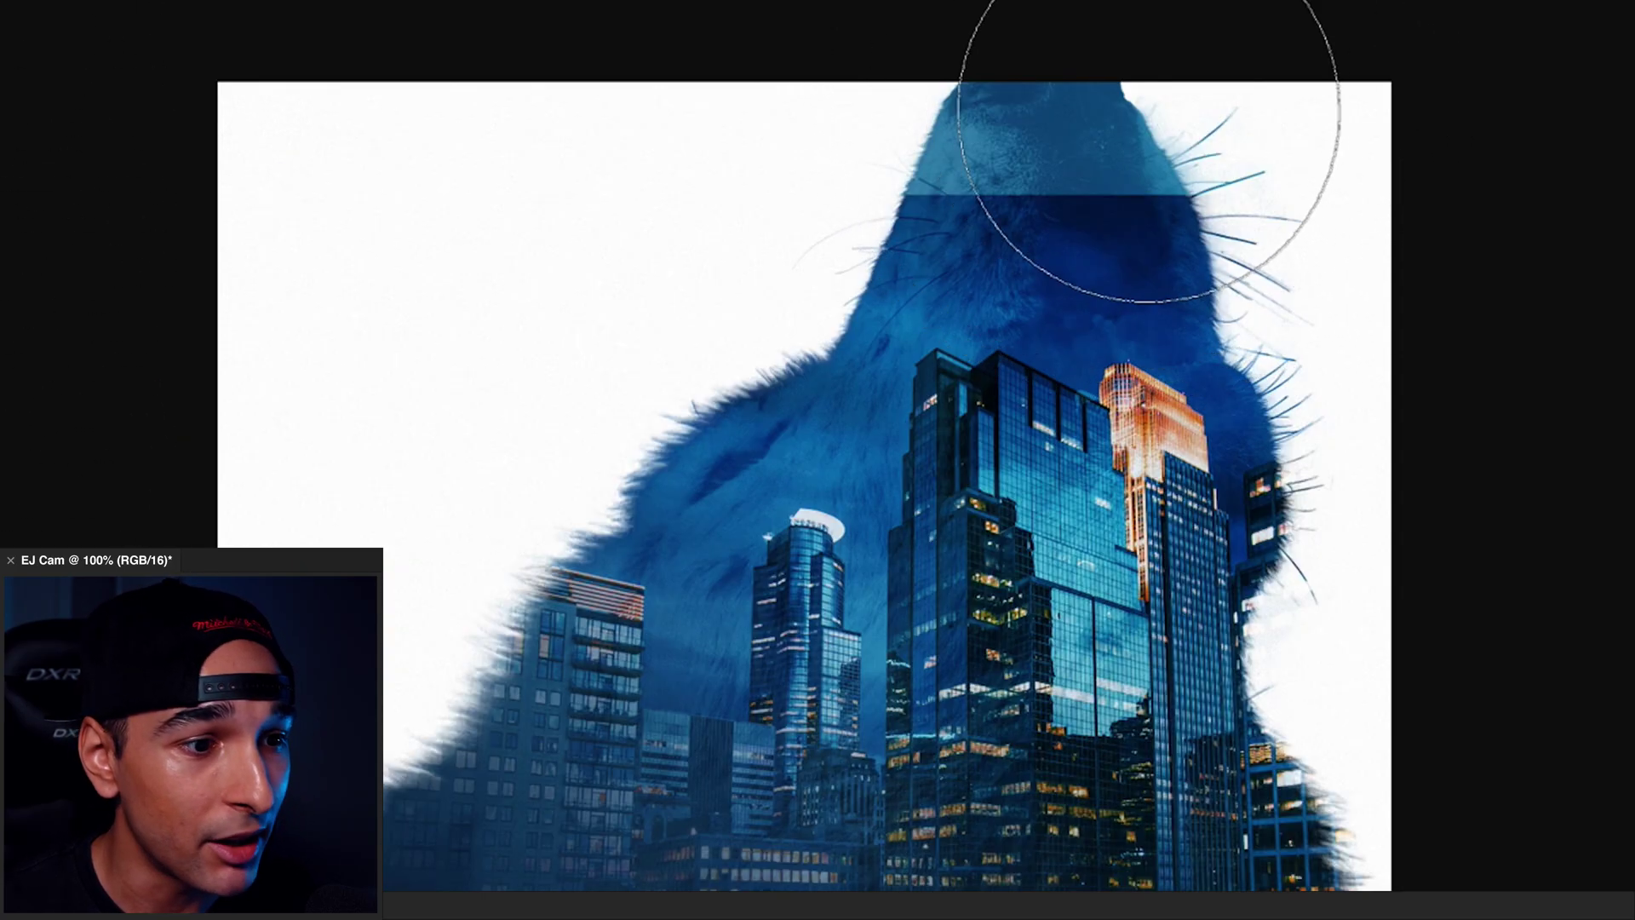
mouse_move(1197, 128)
left_mouse_down()
mouse_move(1132, 103)
mouse_move(1230, 153)
mouse_move(1085, 124)
left_mouse_up()
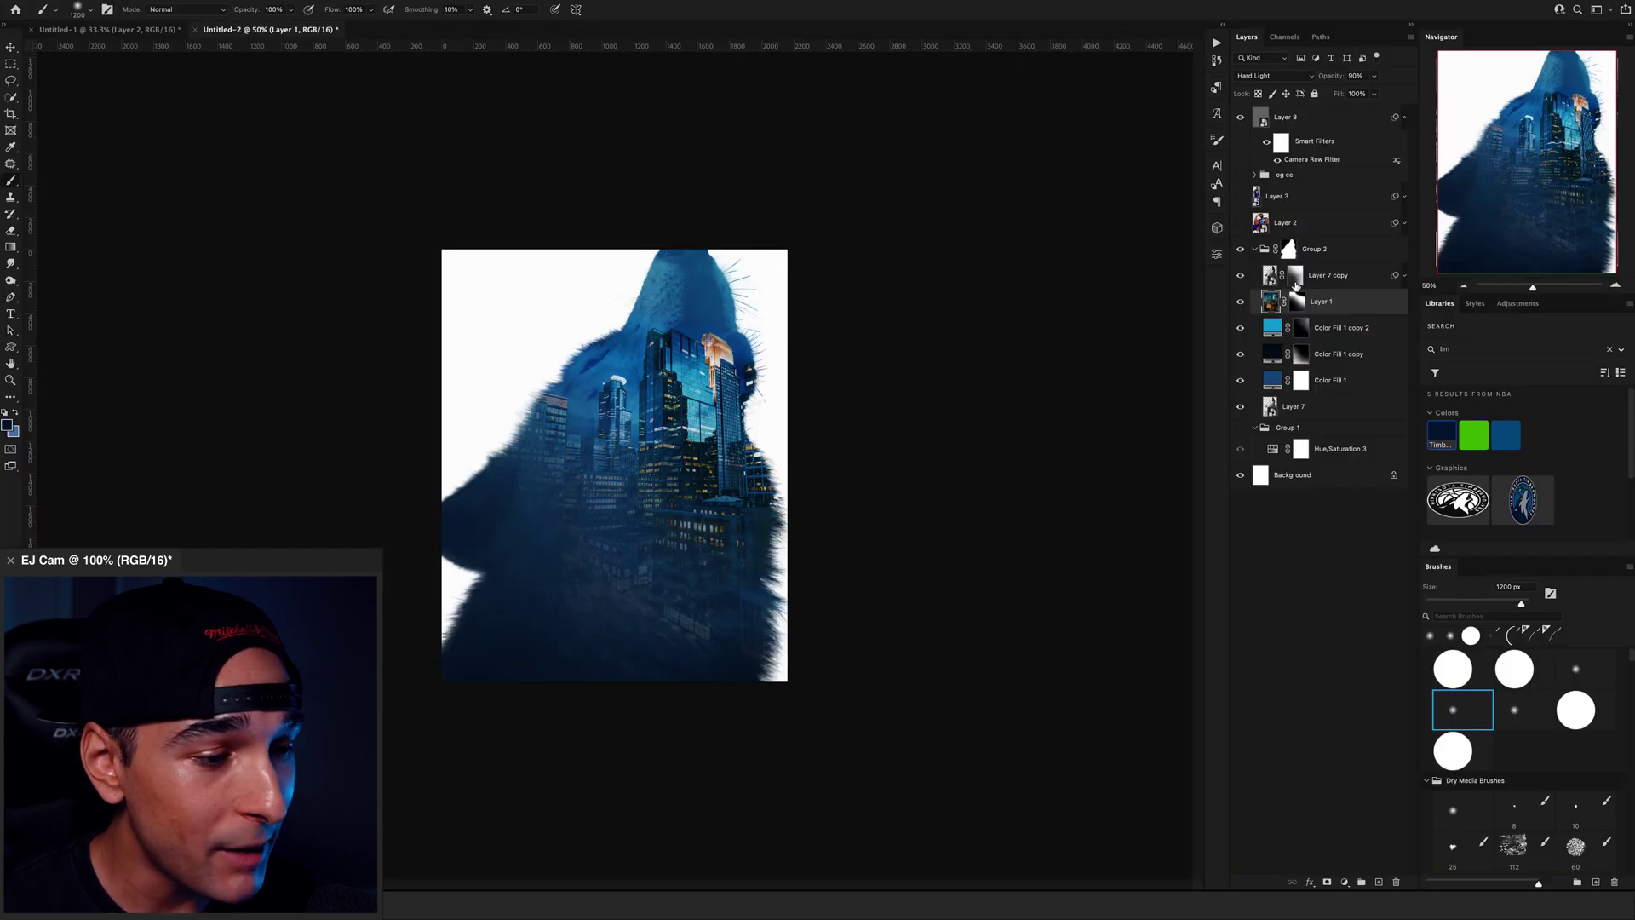
double_click(1272, 327)
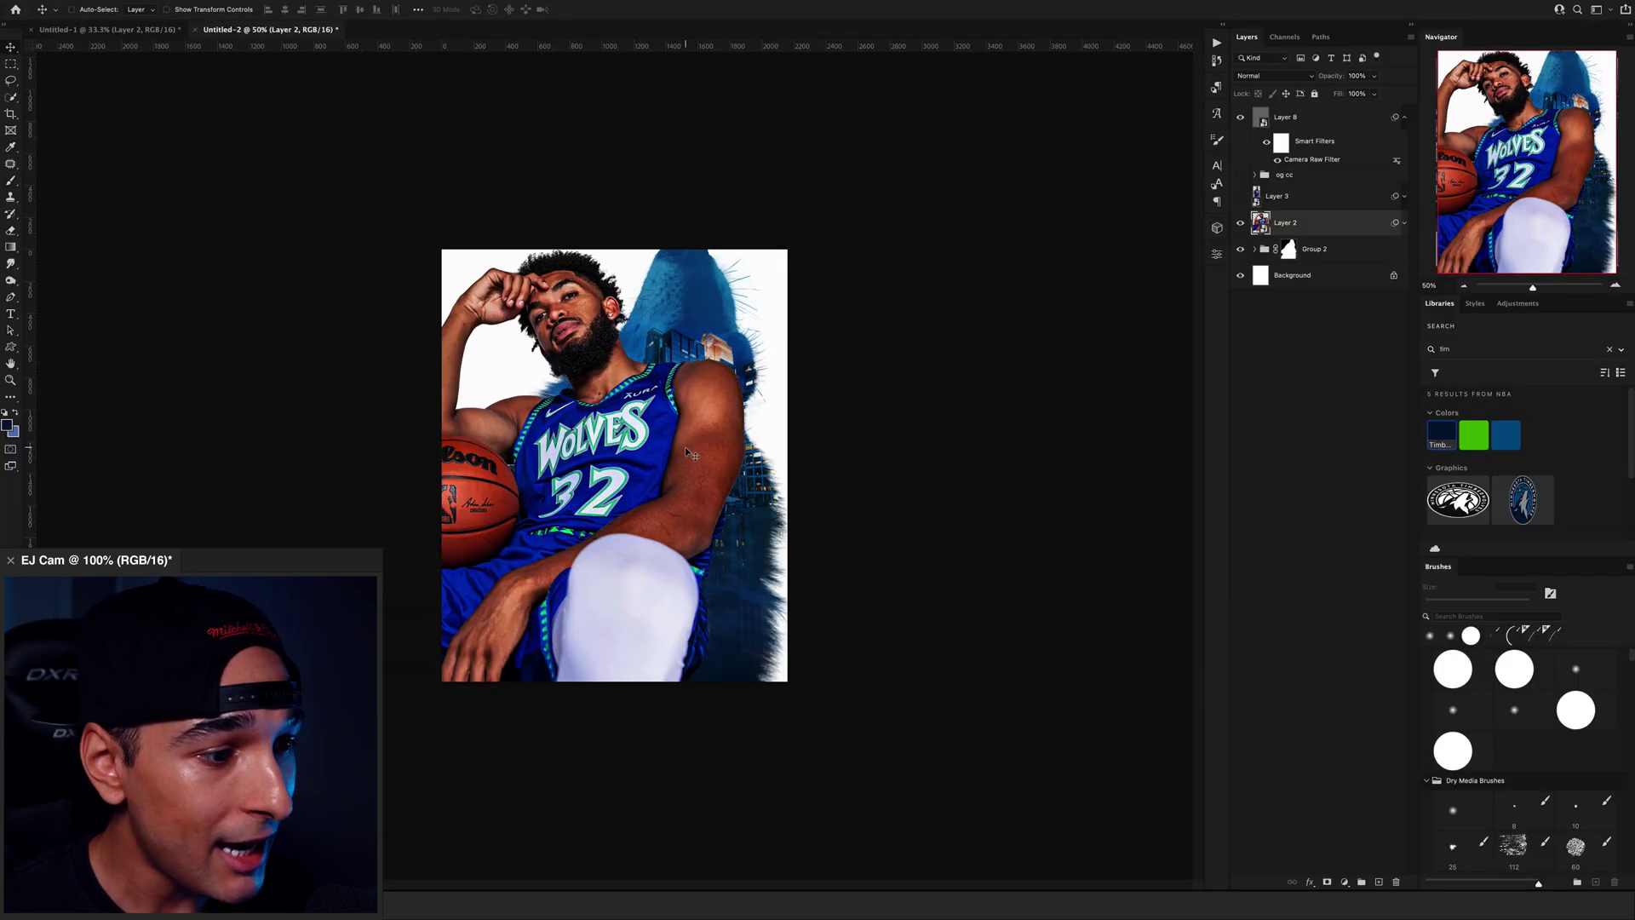
- Shift the seated player toward the poster's left edge, and group his layer with a copy of the wolf mask
mouse_move(661, 478)
left_mouse_down()
mouse_move(644, 488)
mouse_move(642, 473)
left_mouse_up()
key("ctrl+g")
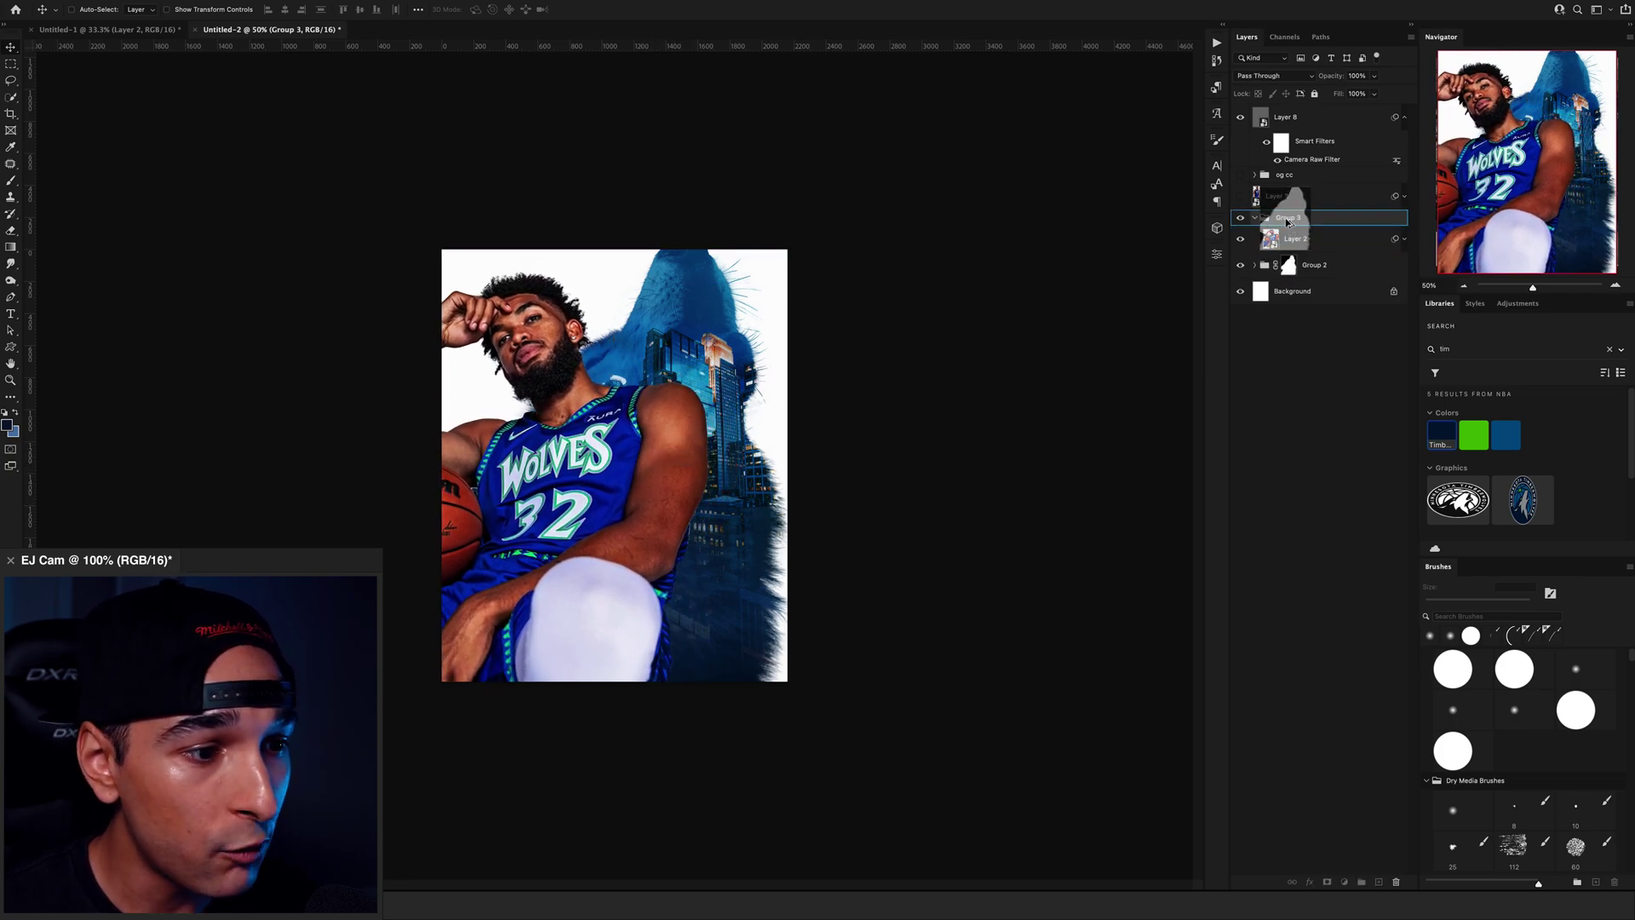
left_click_drag(1289, 222, 1290, 224)
- Paint the seated player's head and raised hand back in on the Group 3 mask with a hard round brush
key("b")
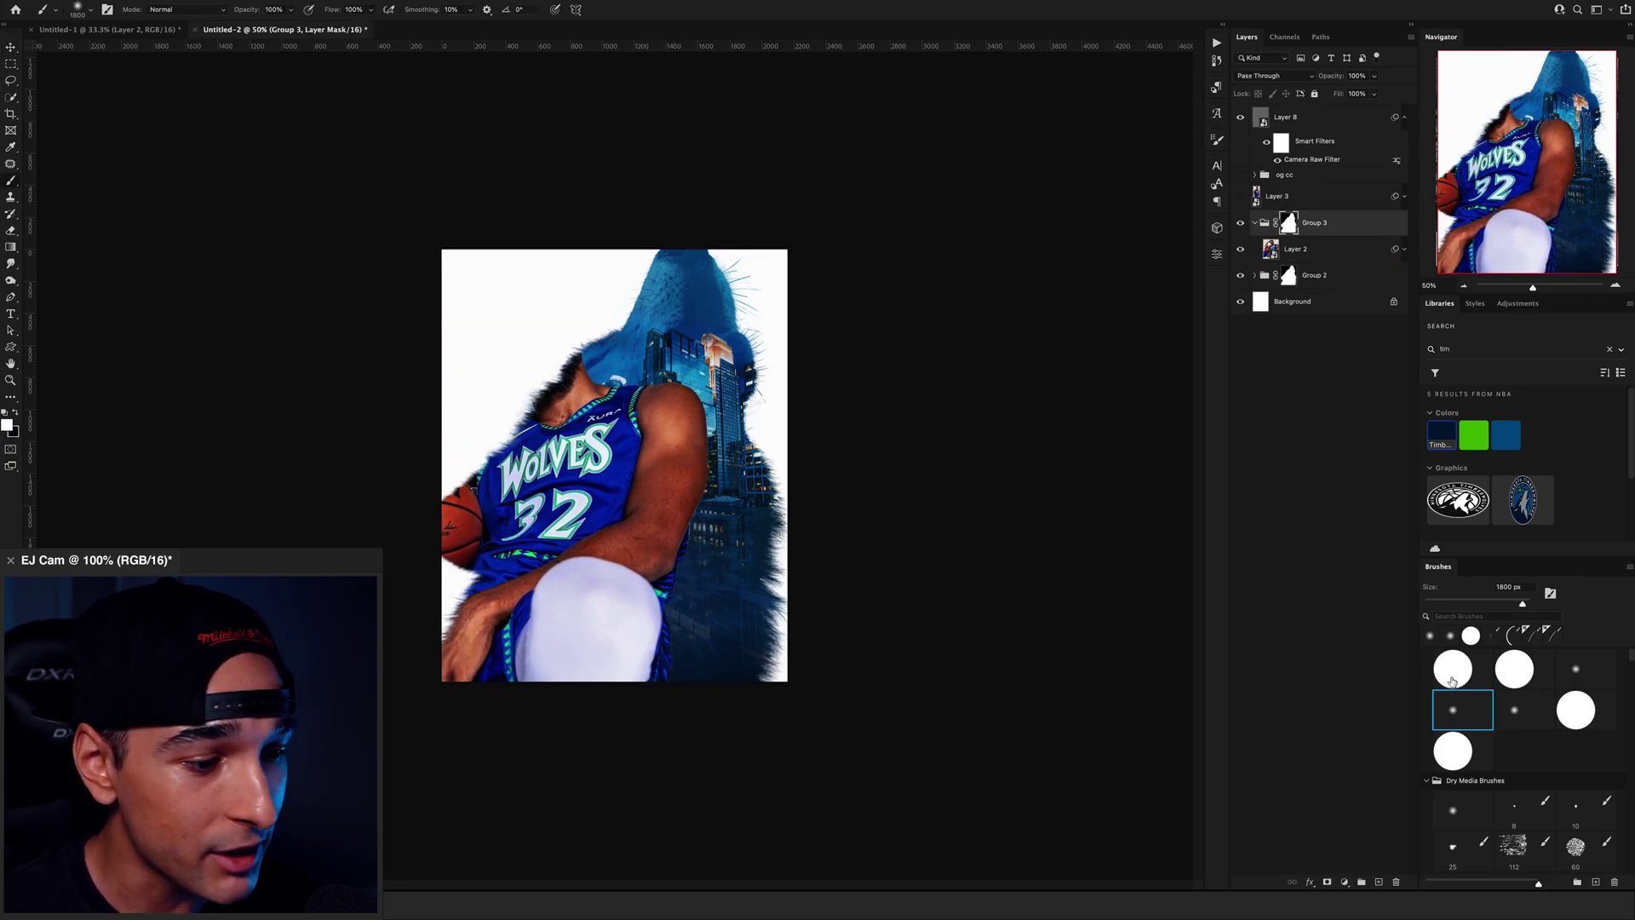
left_click(1452, 669)
left_click_drag(436, 334, 365, 329)
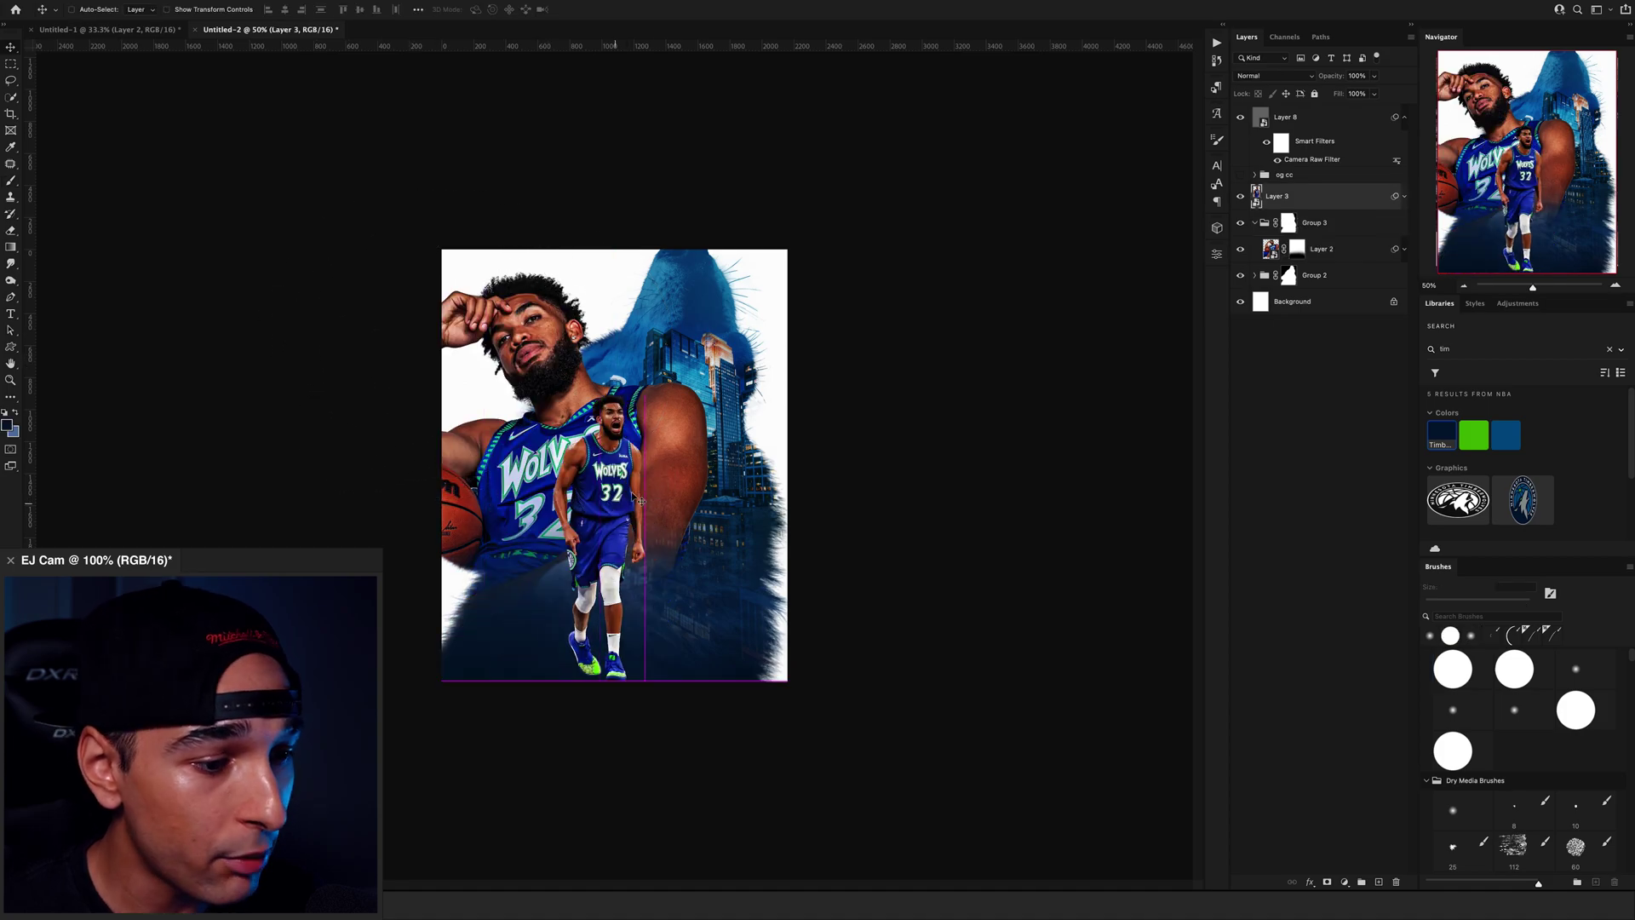
- Move the full-body player slightly up and to the right in front of the seated player
mouse_move(631, 431)
left_mouse_down()
mouse_move(647, 457)
mouse_move(631, 465)
mouse_move(653, 420)
left_mouse_up()
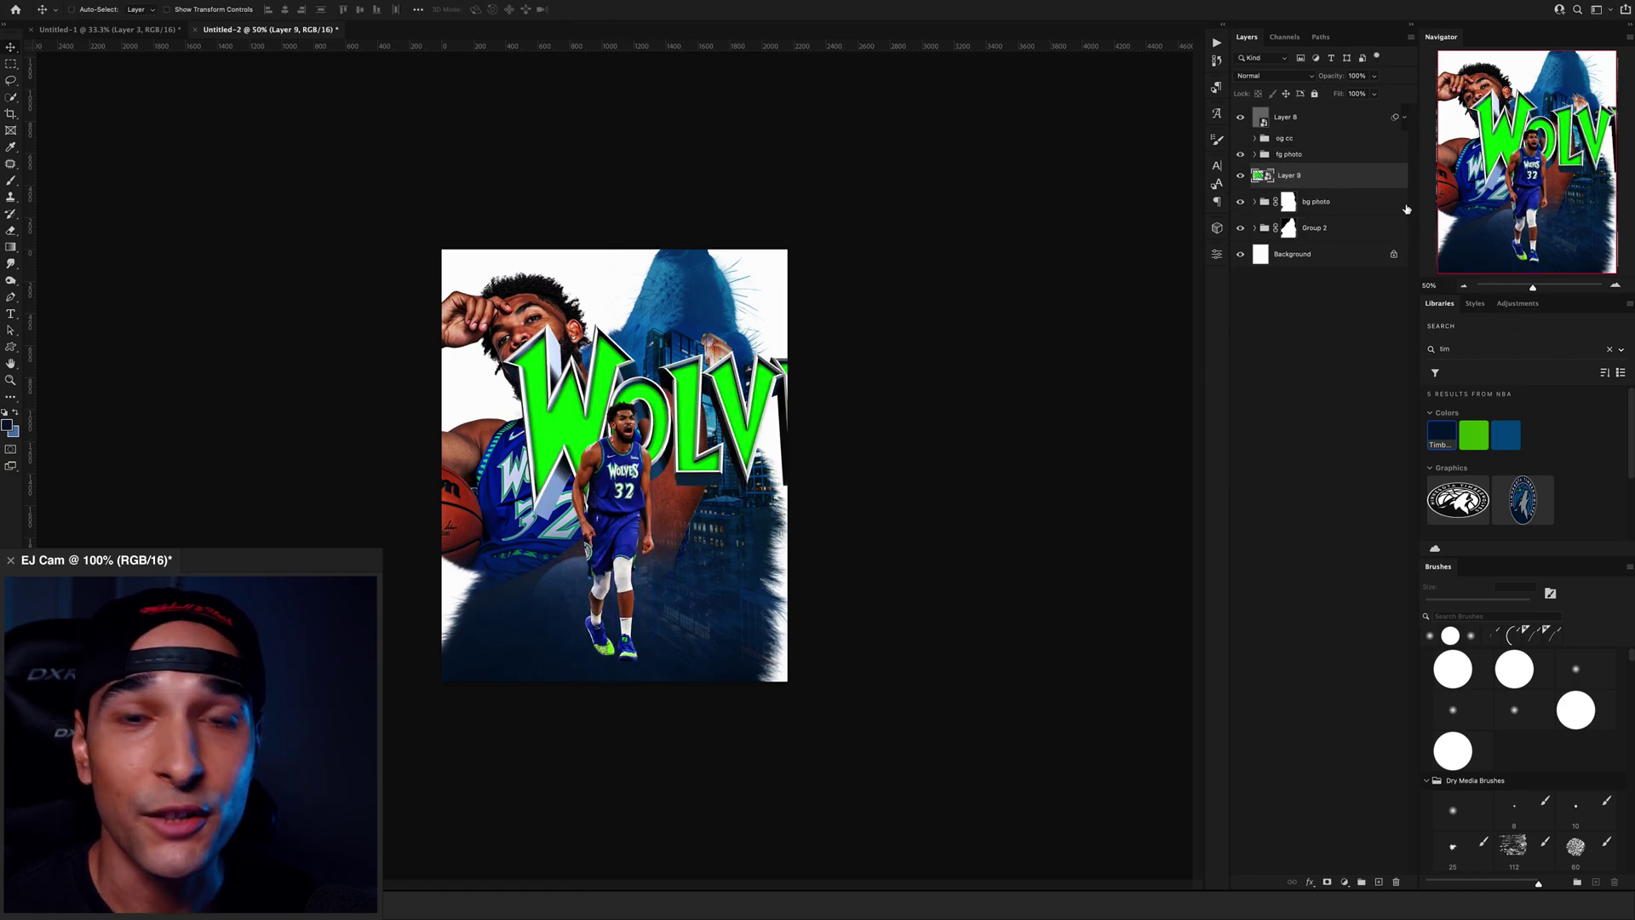
- Scale the WOLVES lettering down to about 93% and center it across the poster behind the full-body player
left_click_drag(930, 373, 794, 424)
key("super+t")
left_click_drag(668, 466, 737, 443)
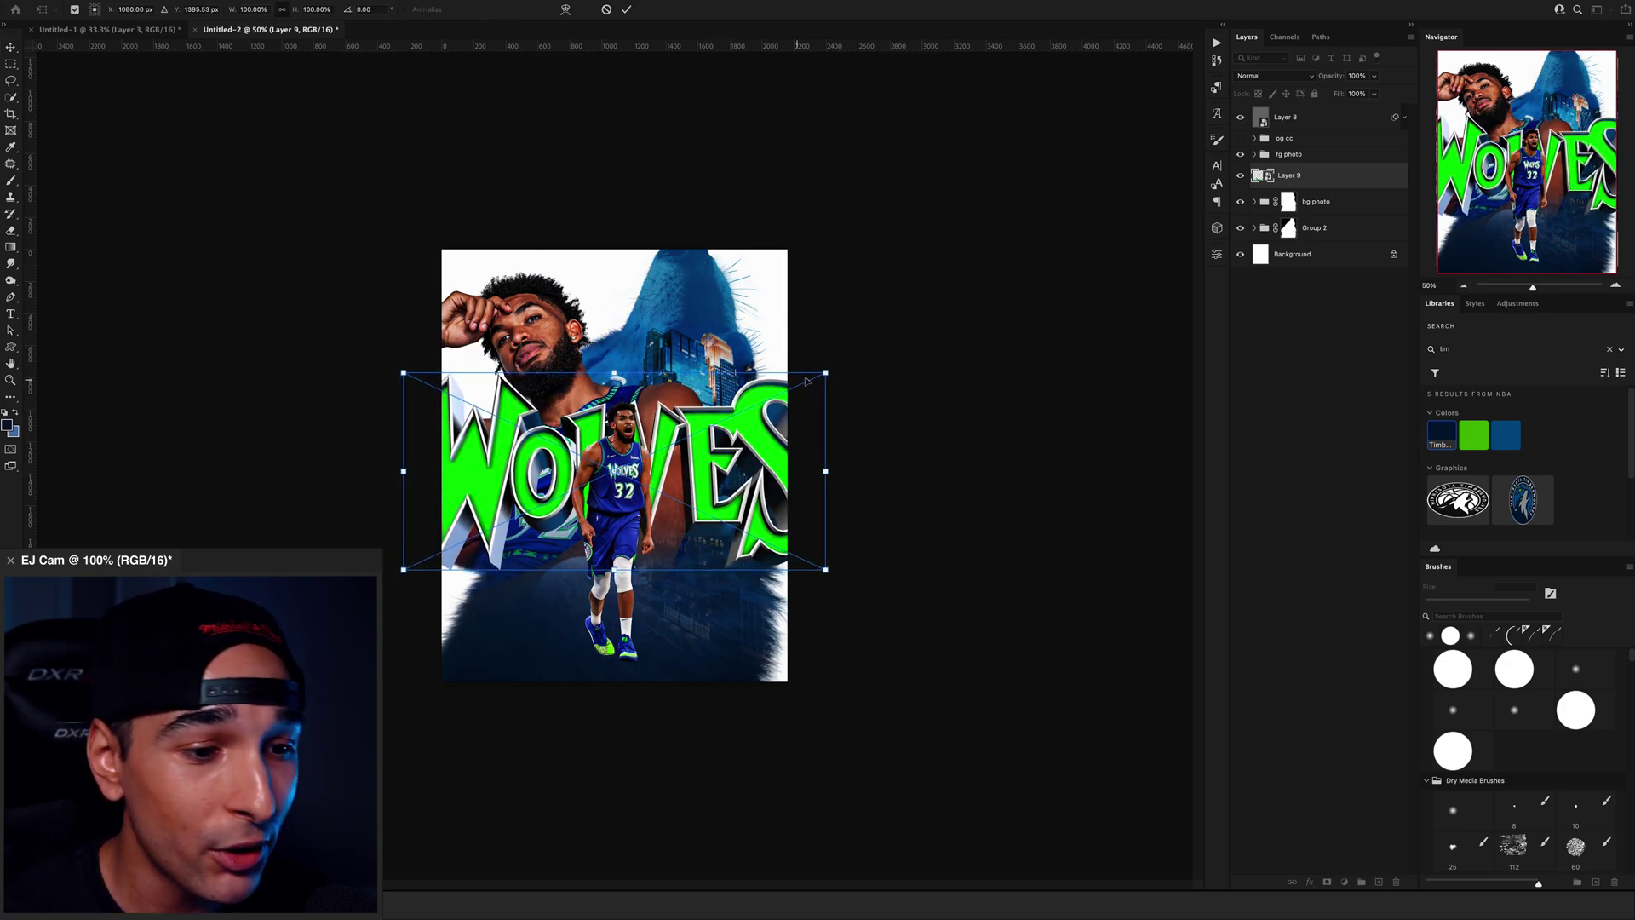
left_click_drag(824, 374, 813, 379)
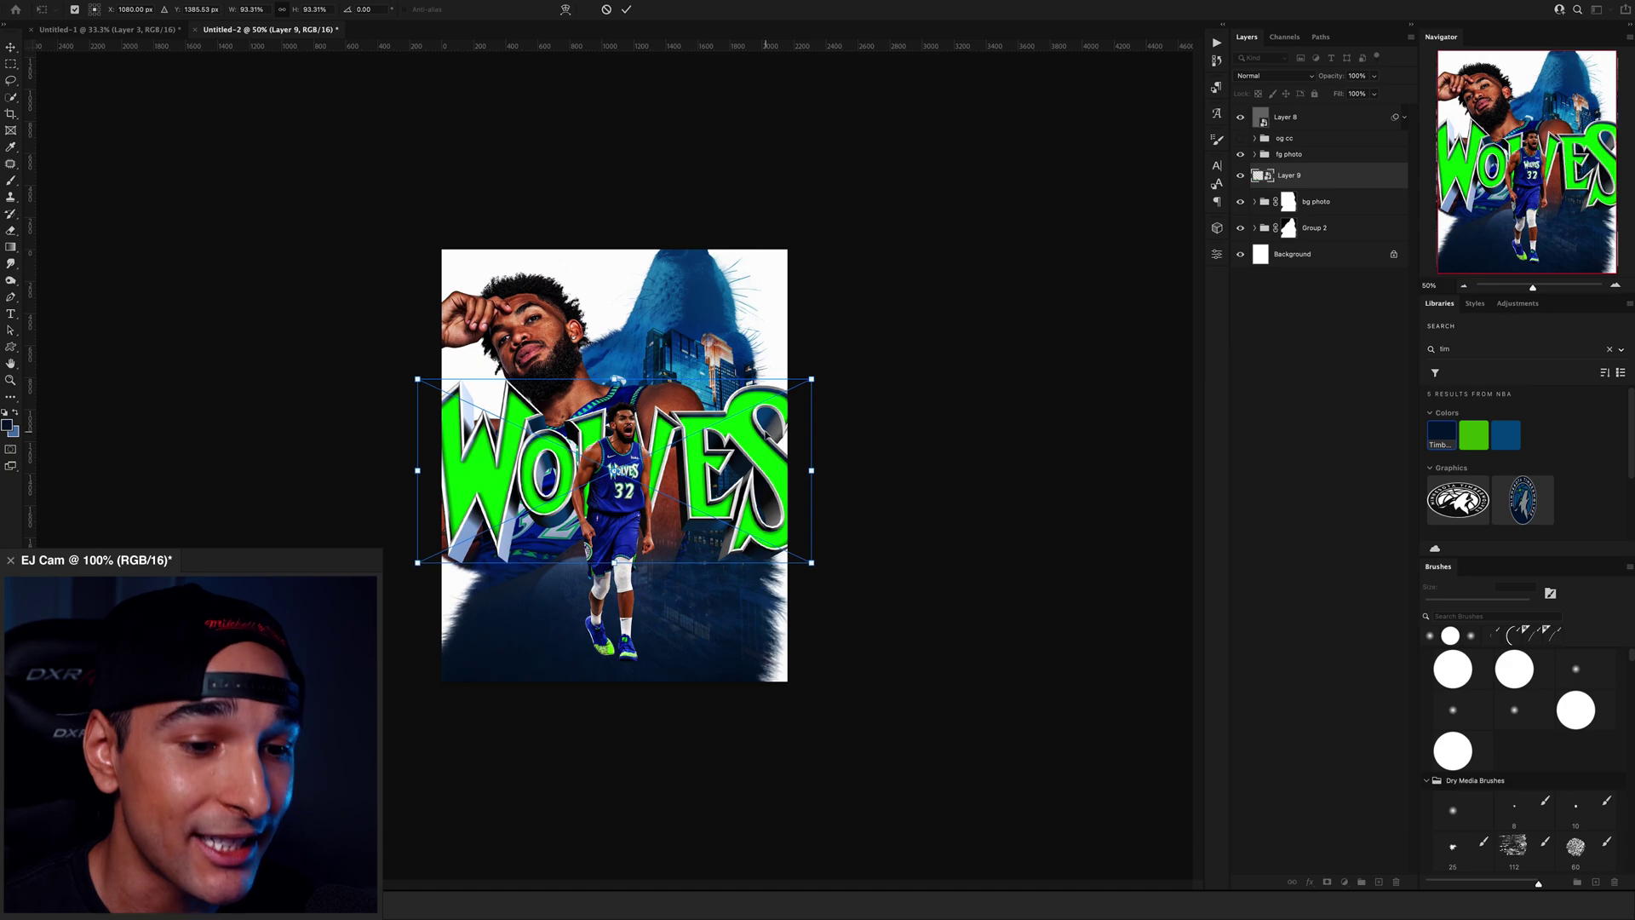
left_click_drag(764, 435, 766, 424)
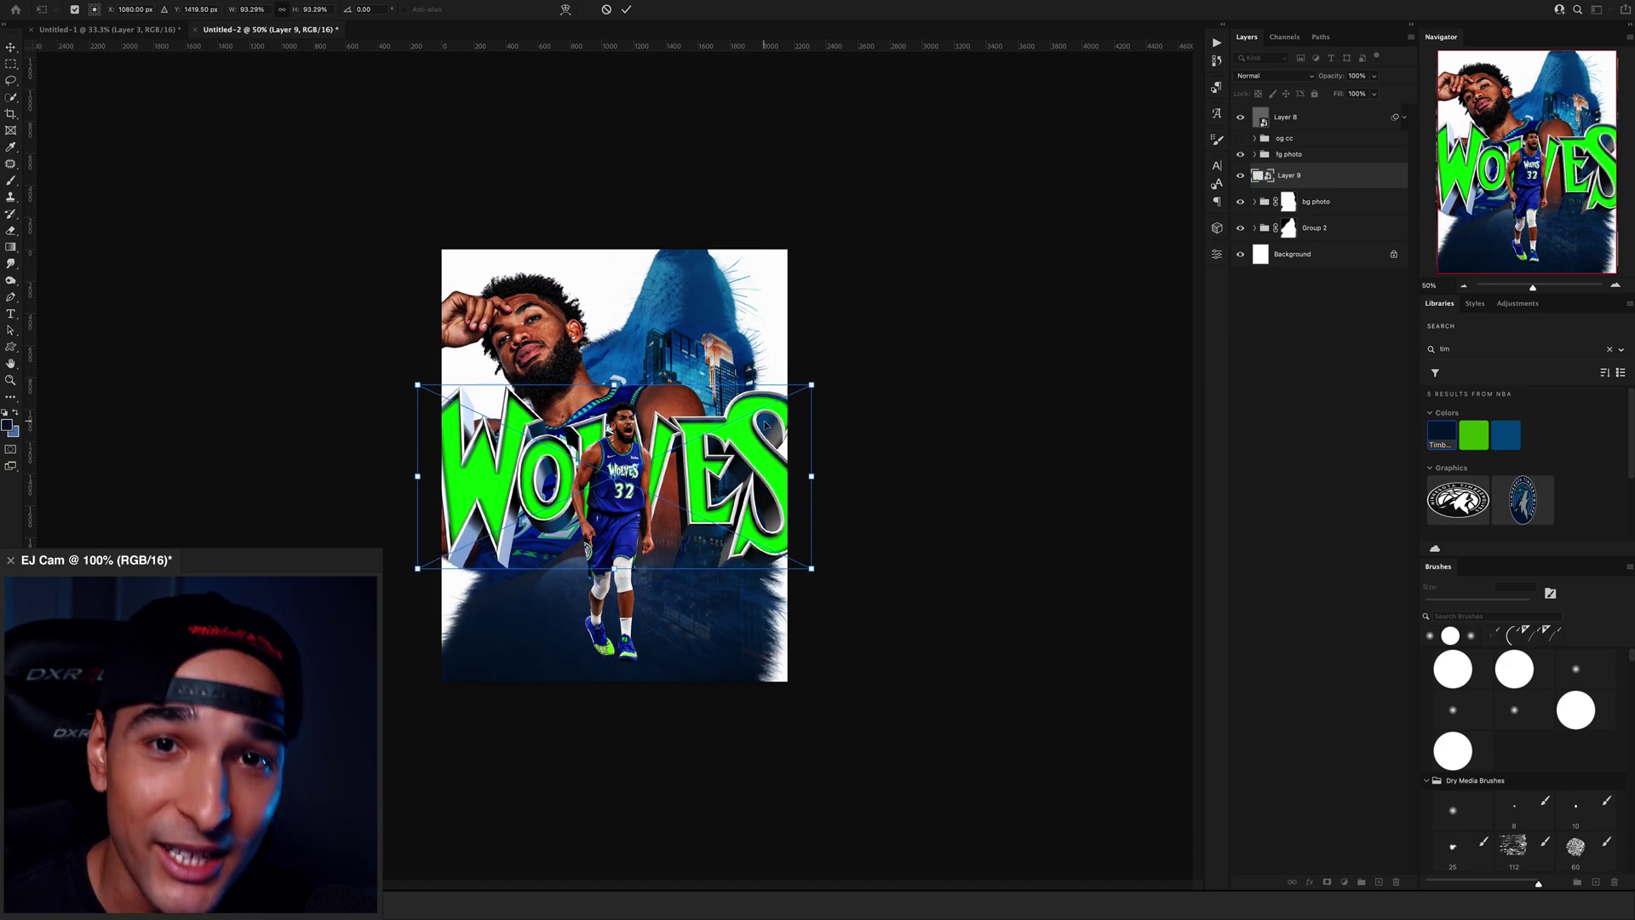
key("Return")
- Duplicate the dark green fill in the lettering, recolor the copy bright green, and brush it onto the upper letters through its mask
left_click(1273, 129)
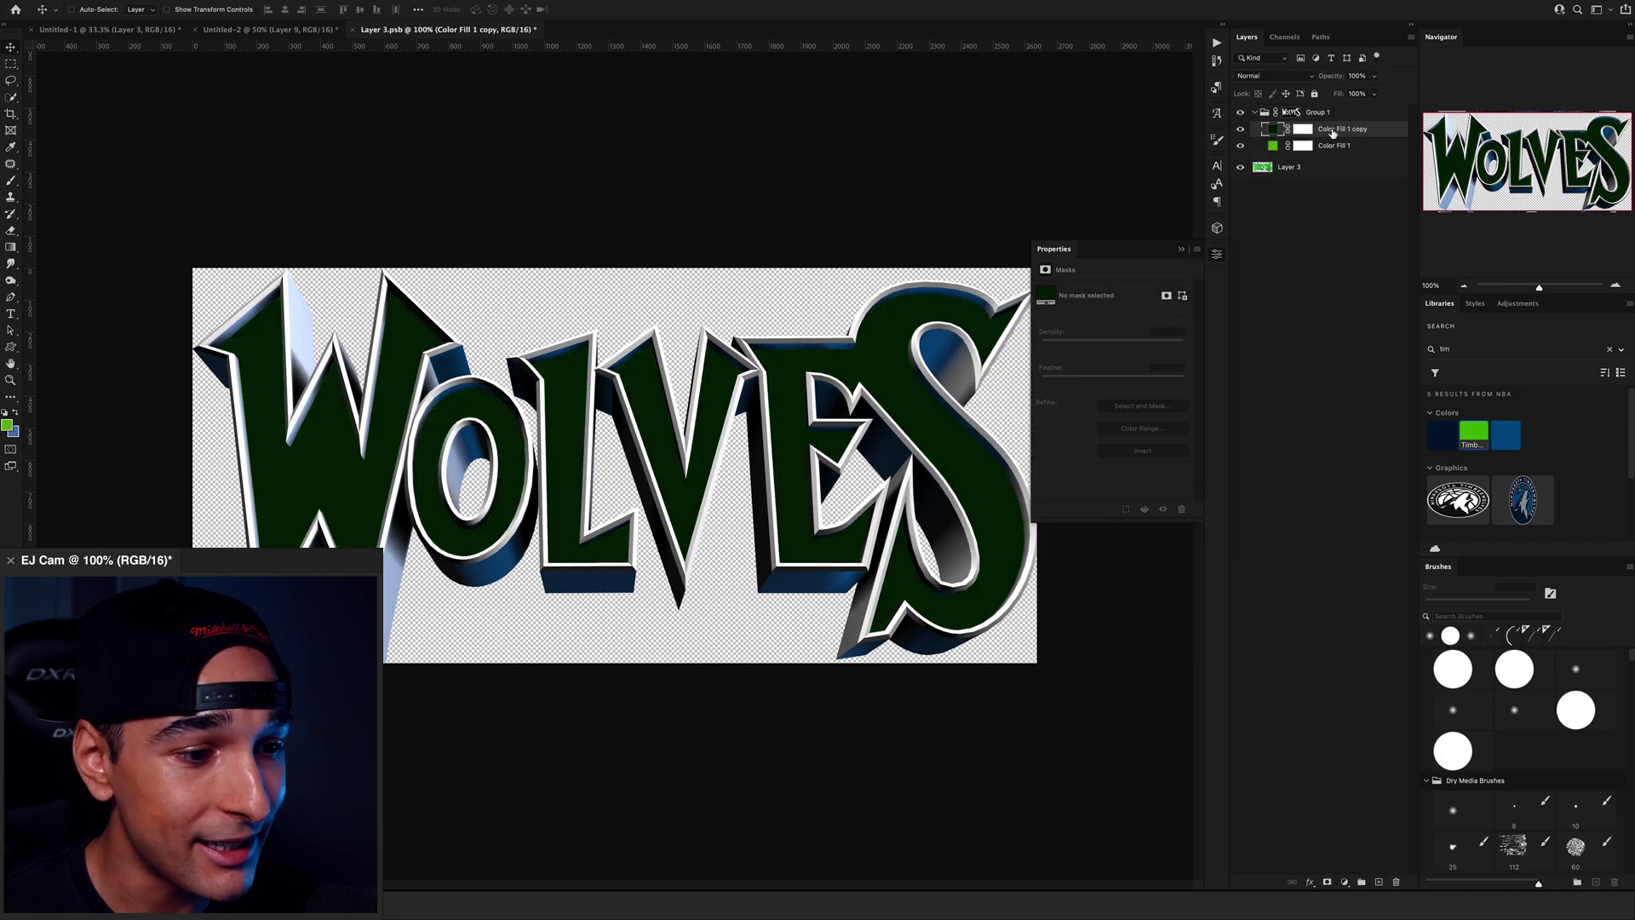
key("ctrl+j")
double_click(1273, 128)
left_click_drag(1113, 409, 1127, 334)
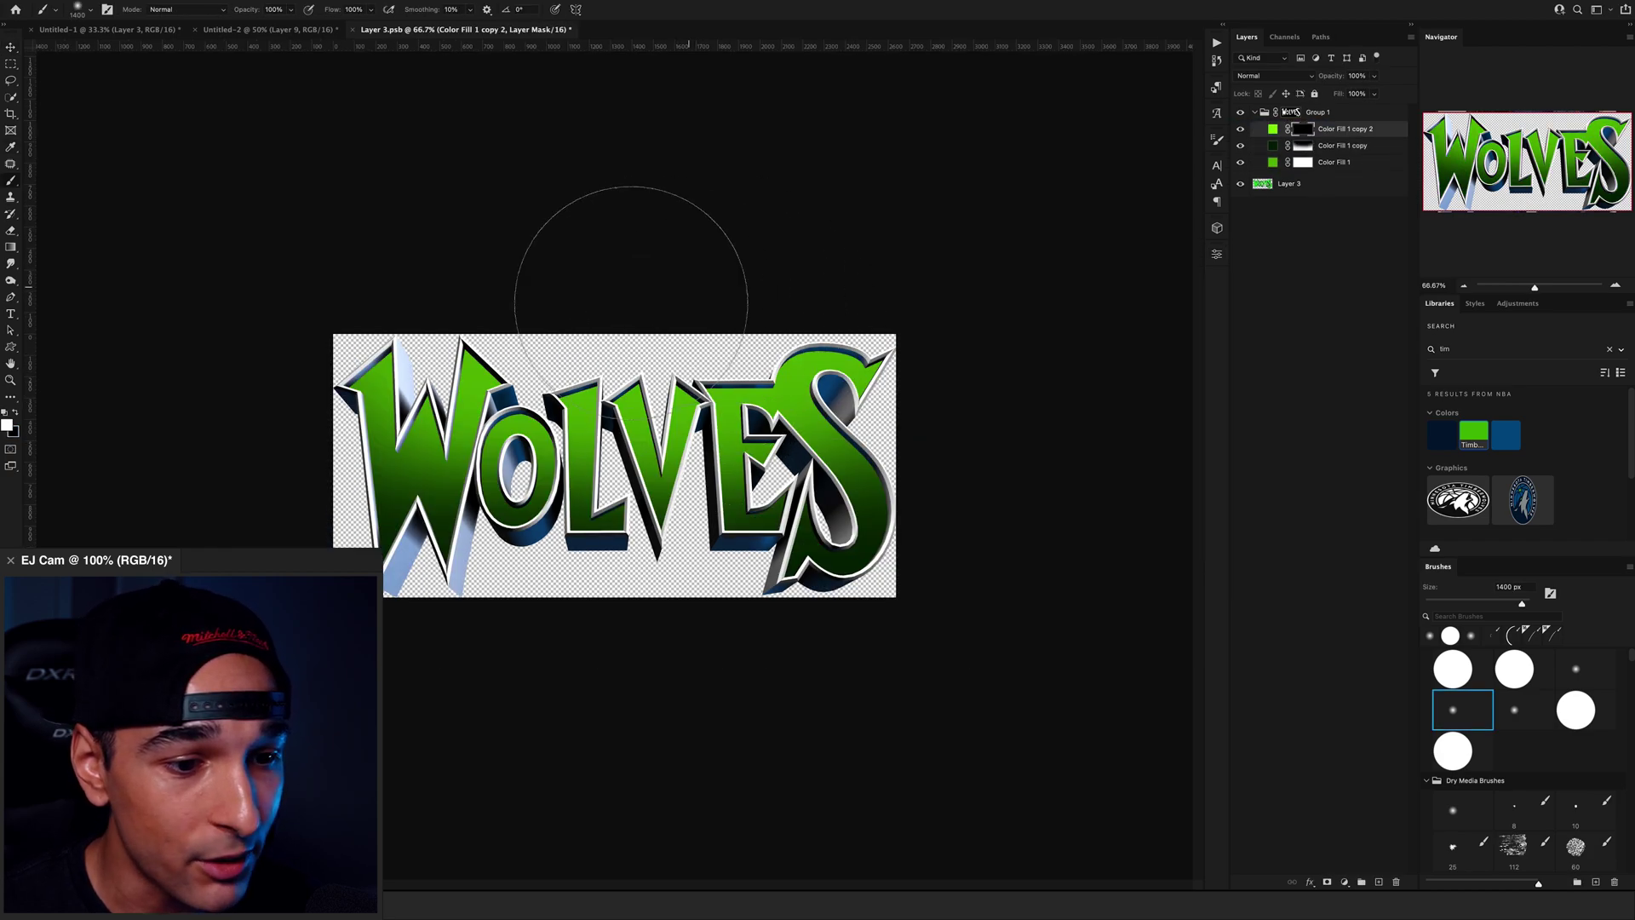
mouse_move(627, 273)
left_mouse_down()
mouse_move(723, 285)
mouse_move(585, 257)
left_mouse_up()
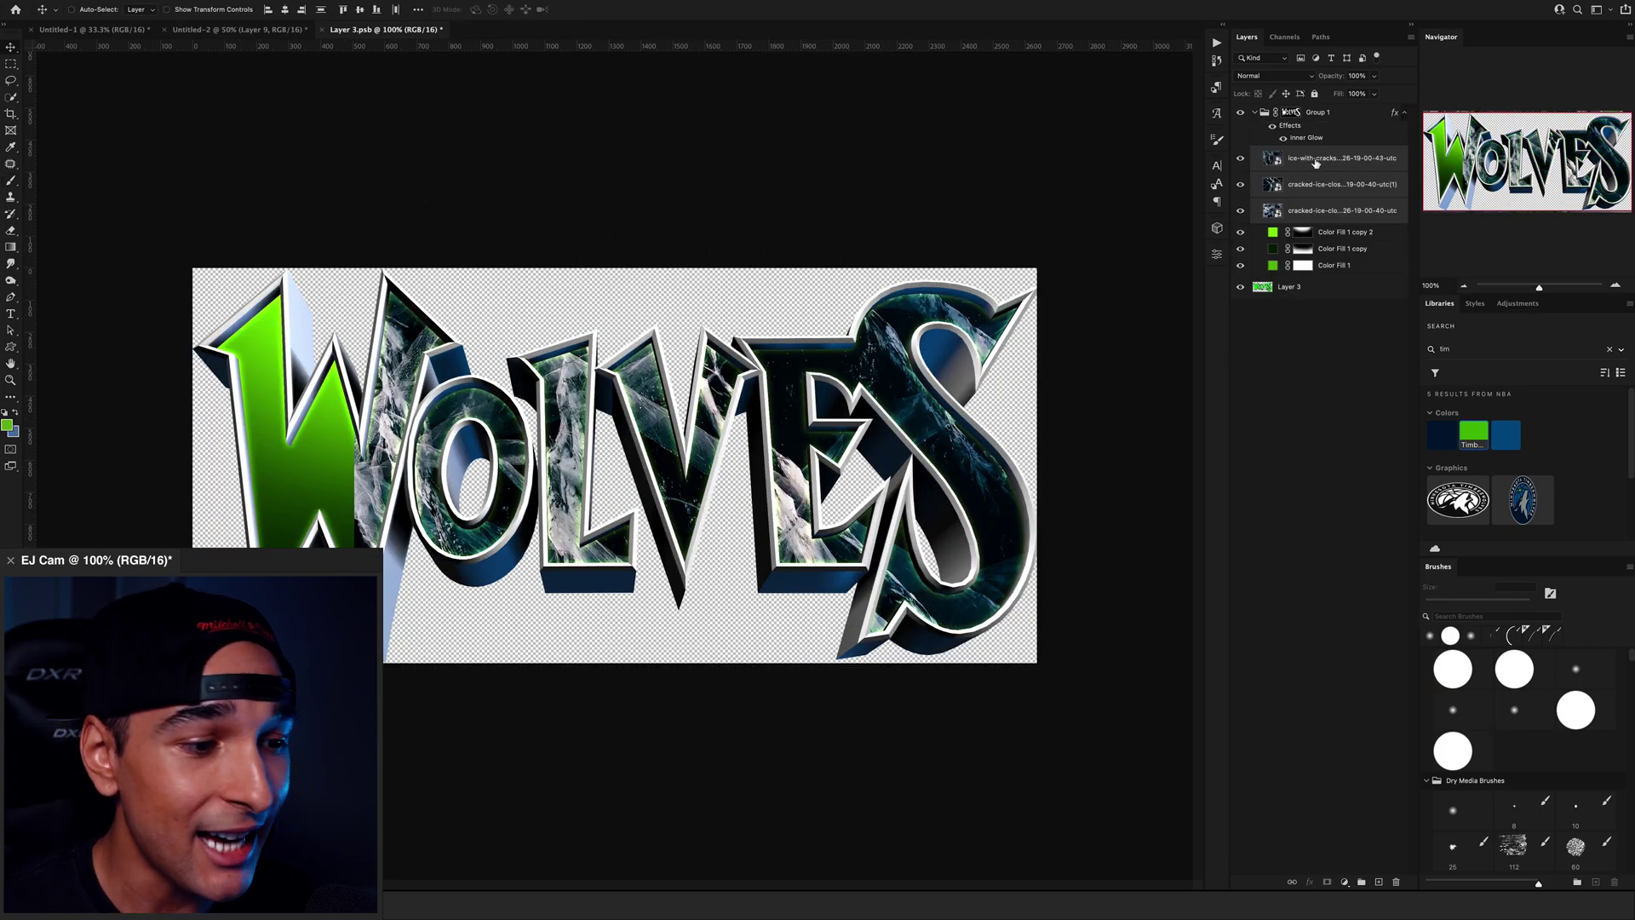
- Shrink the ice texture layers over the lettering and try a lightening blend mode on the cracked-ice layer
key("super+minus")
left_click_drag(785, 447, 721, 460)
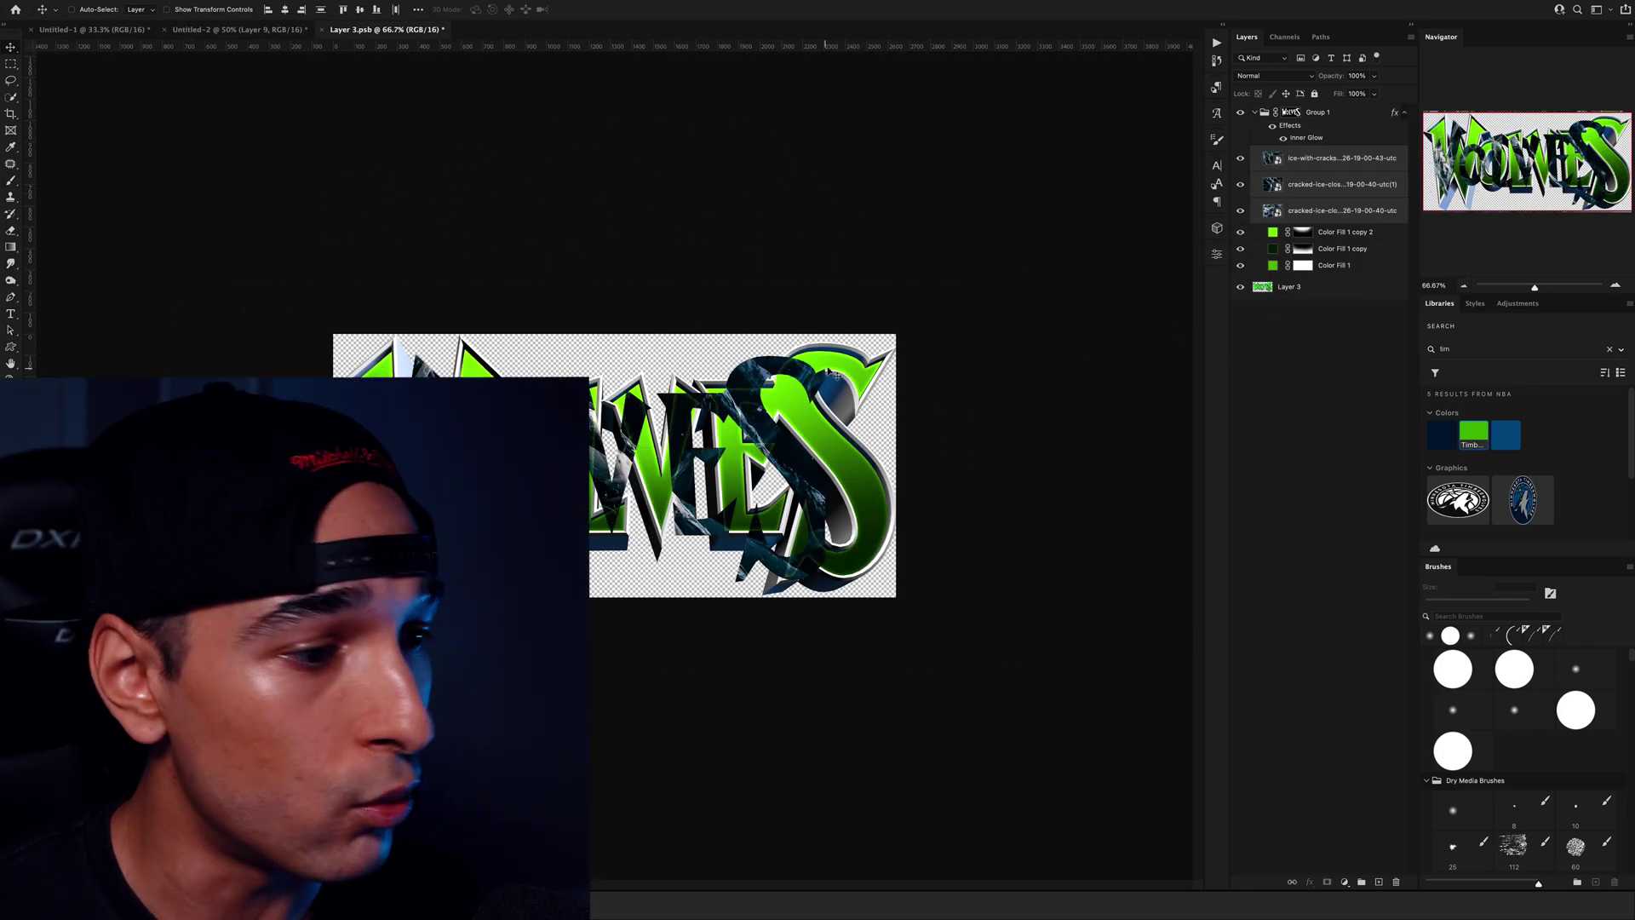
key("ctrl+t")
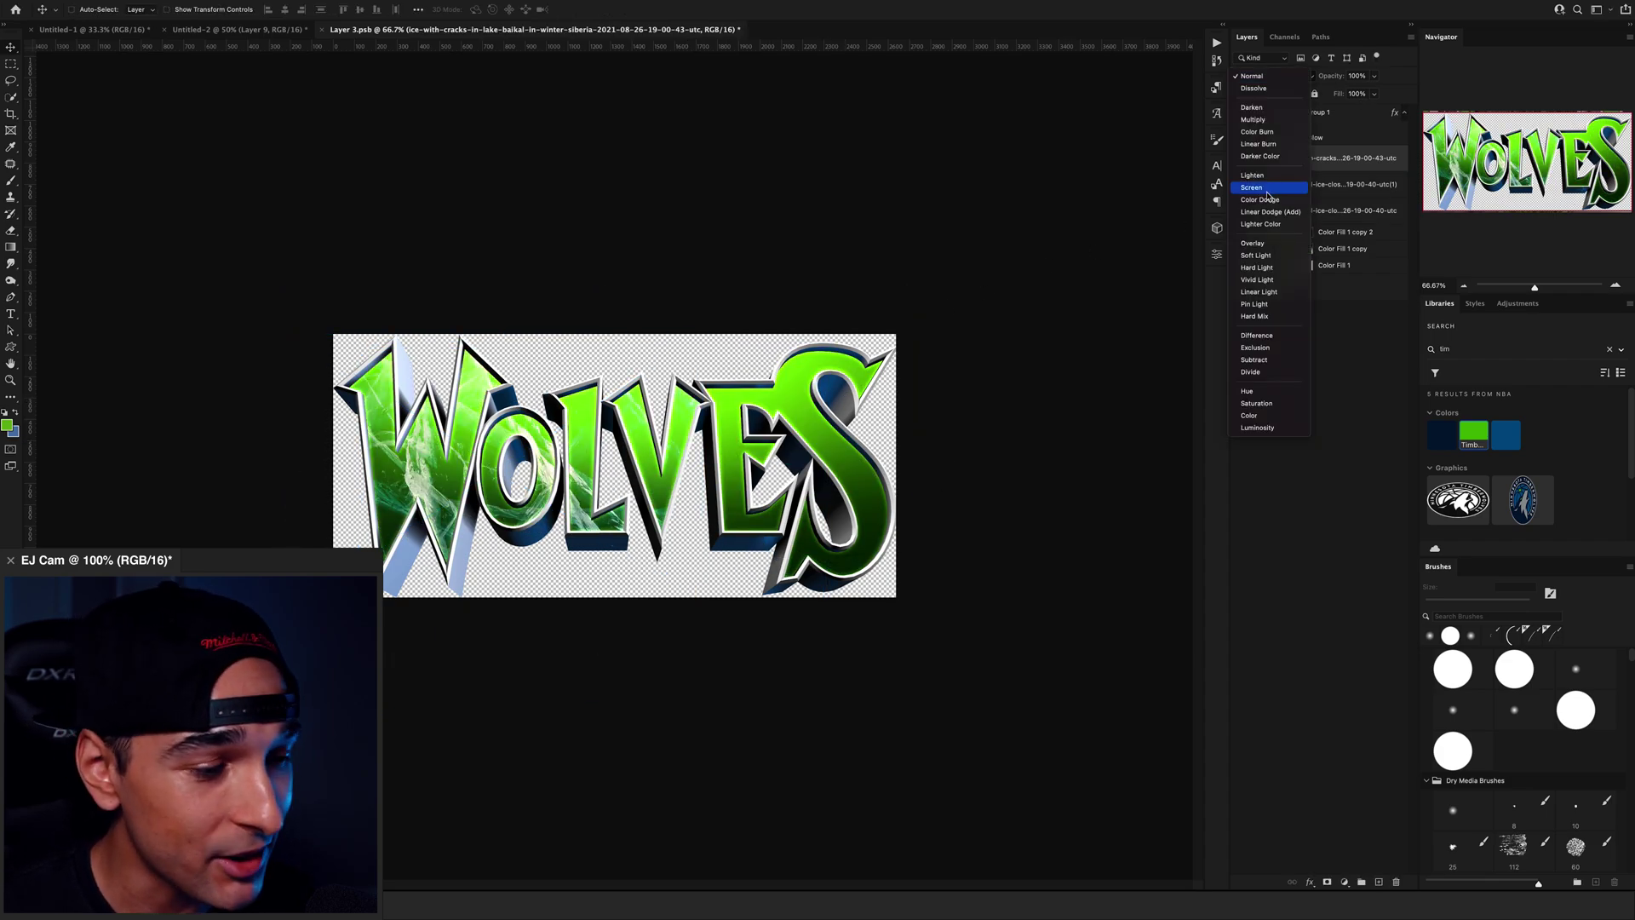
left_click(1260, 171)
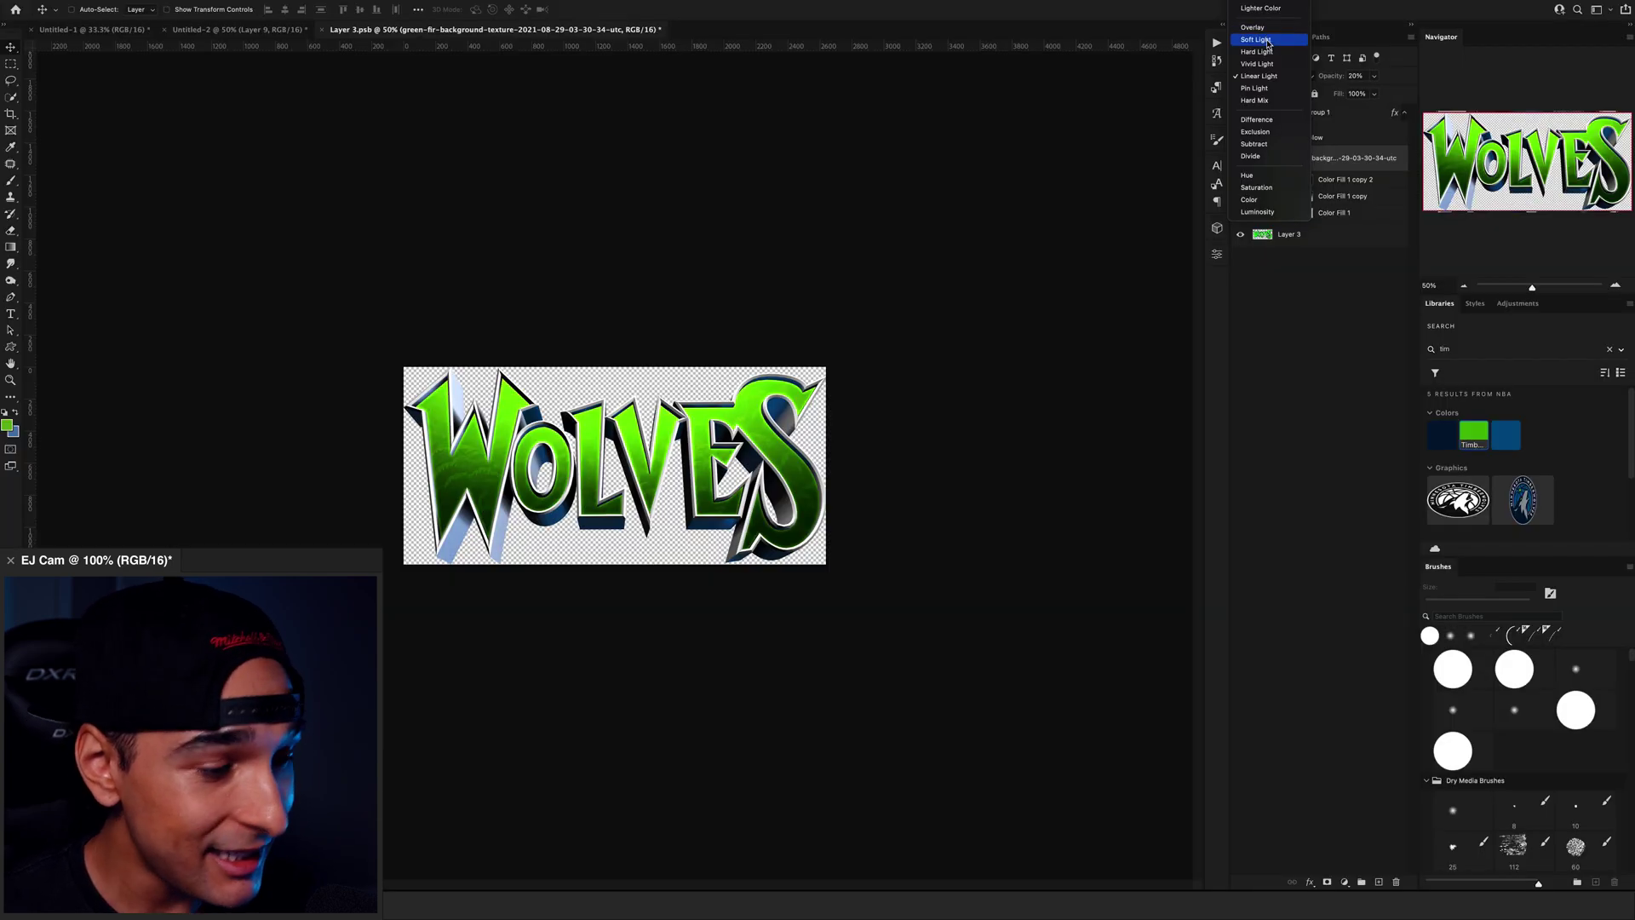
- Set the green fir texture's blend mode to Linear Burn after trying Overlay and Color Dodge
left_click(1268, 28)
left_click(1268, 76)
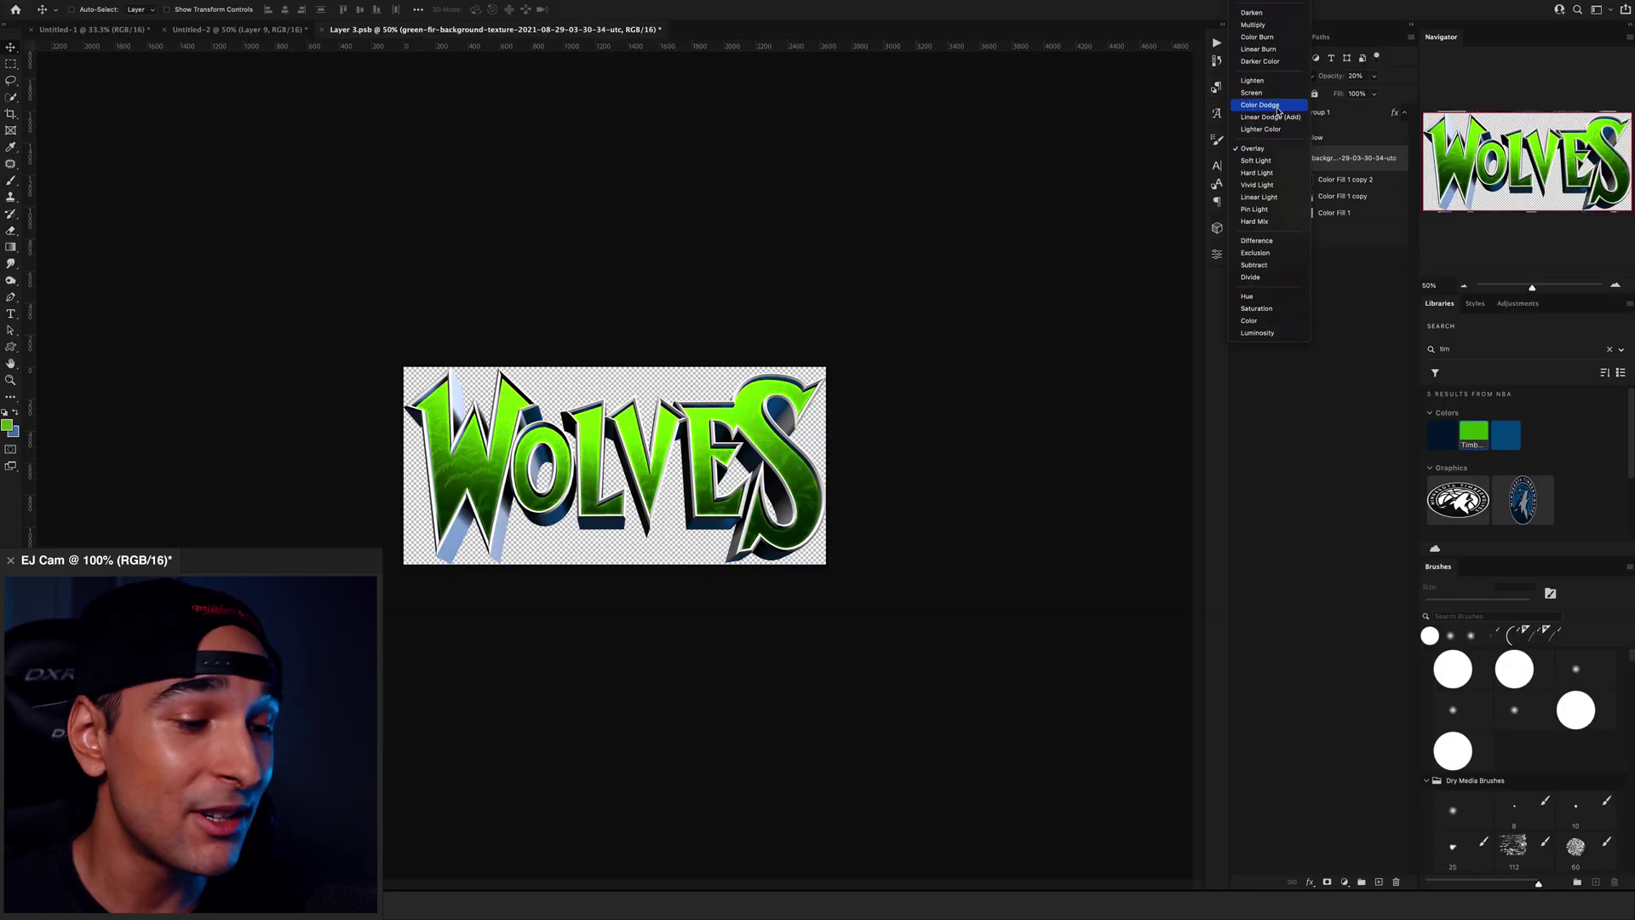
left_click(1271, 106)
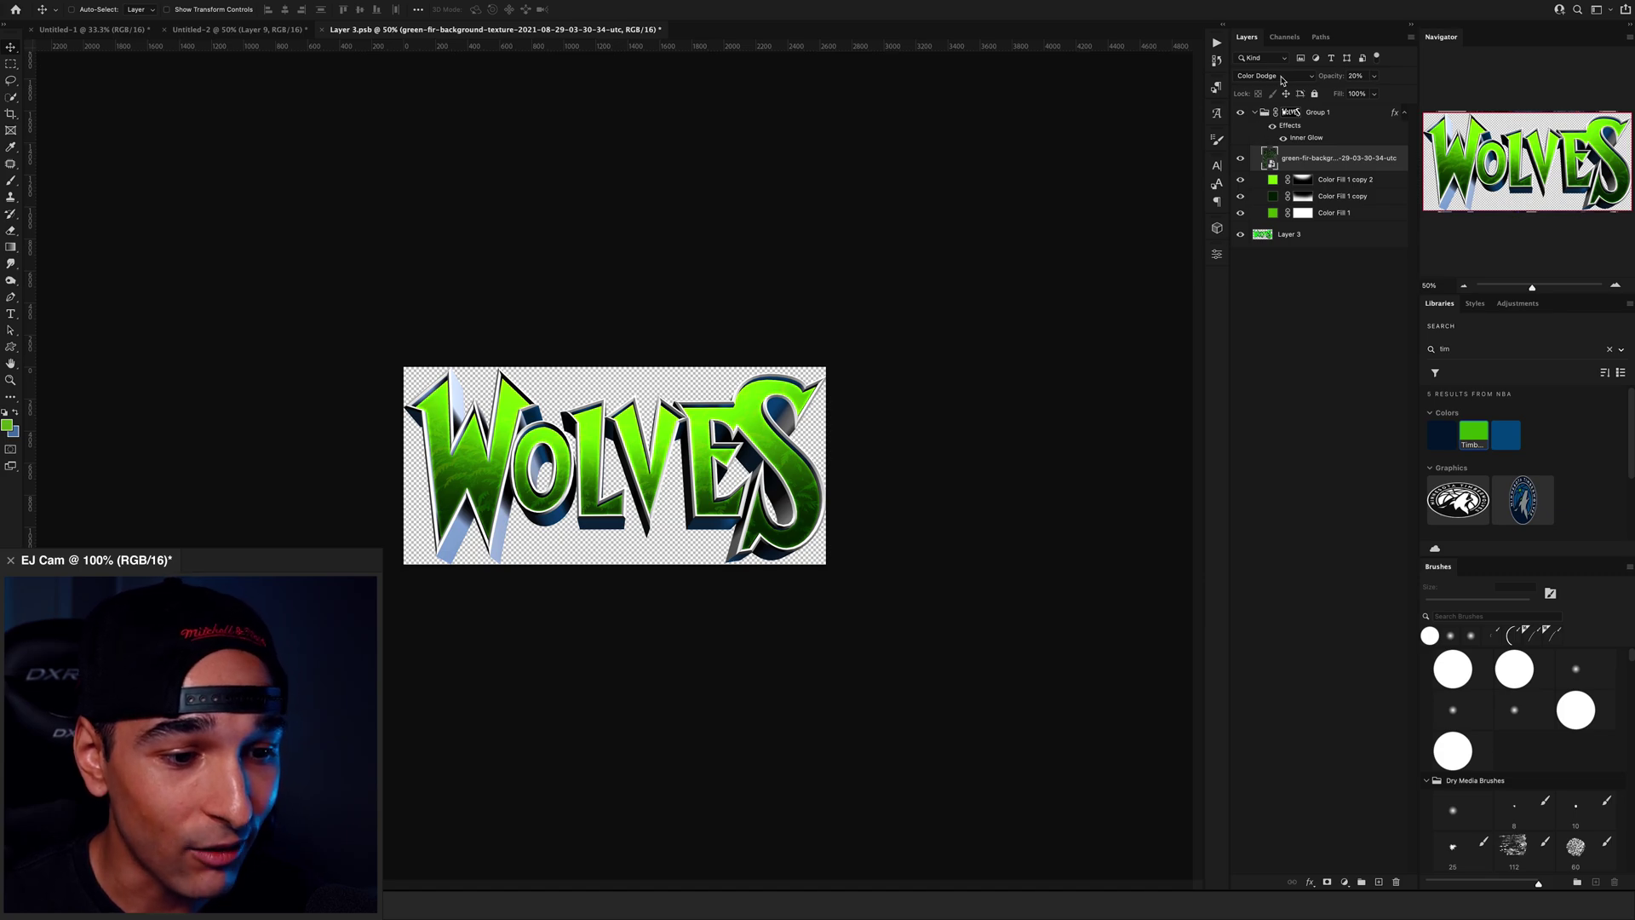
left_click(1281, 79)
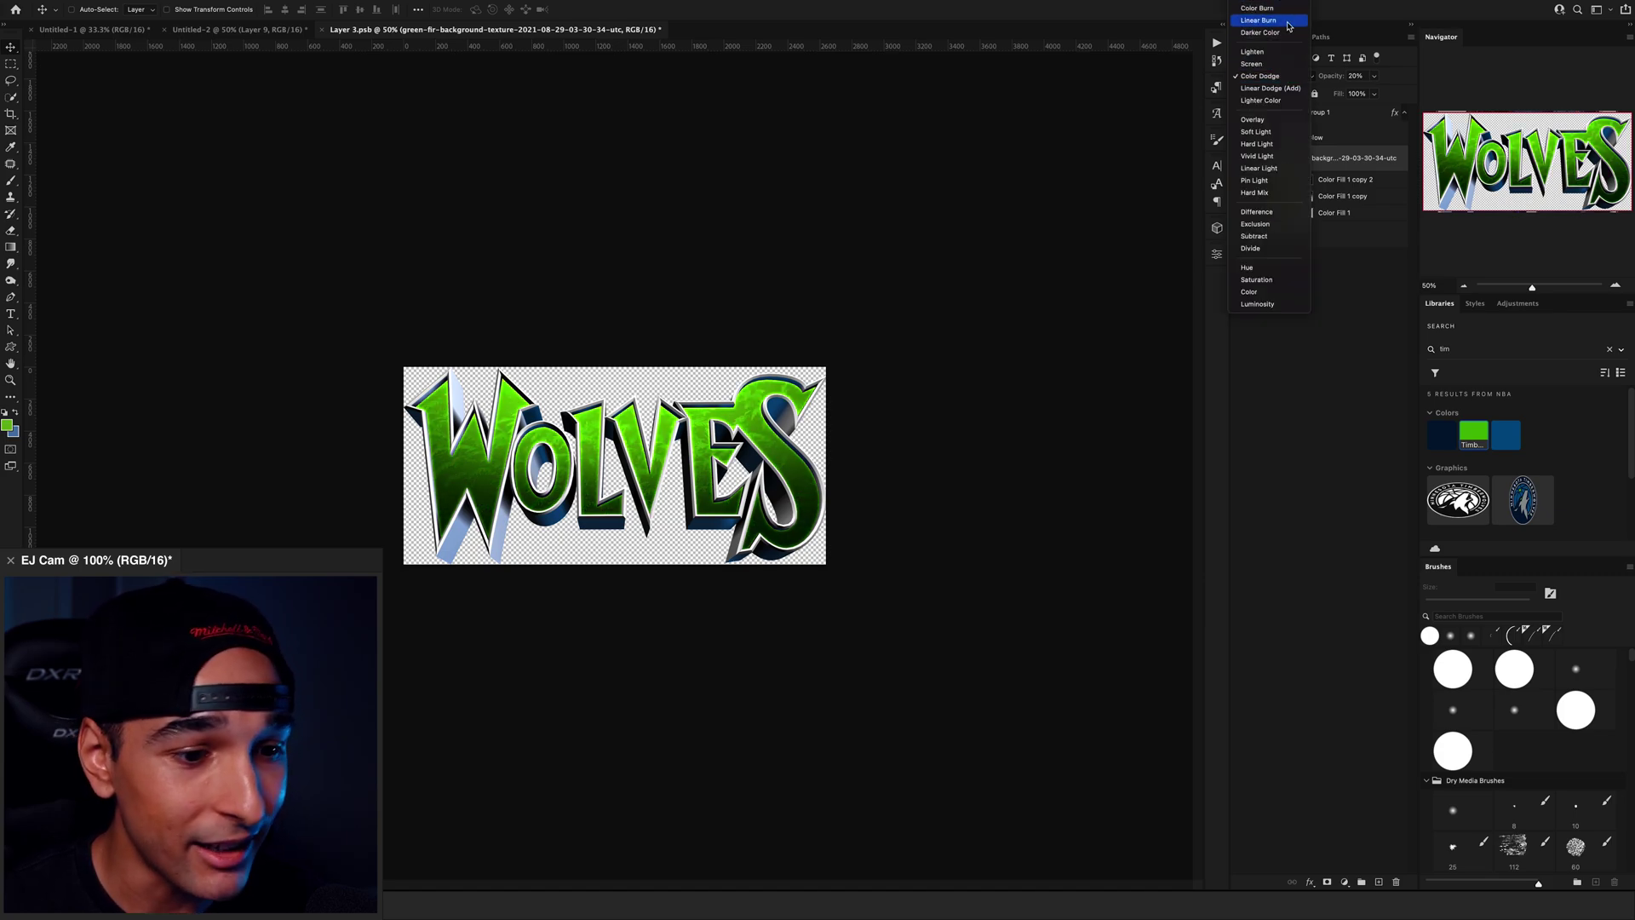
left_click(1281, 21)
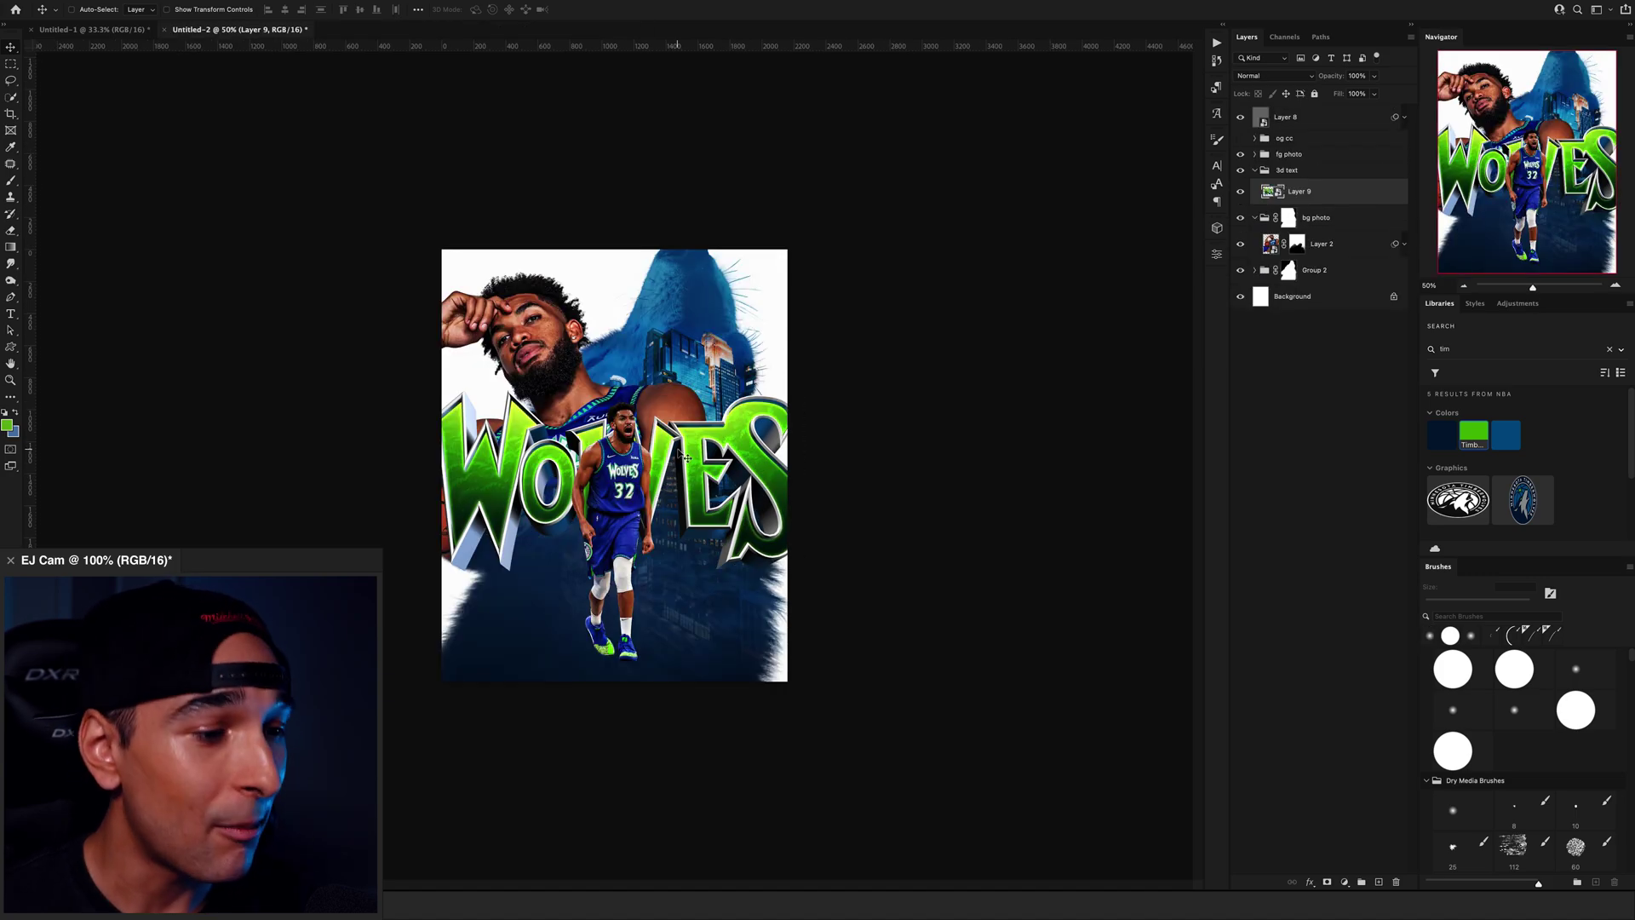
- Collapse the bg photo and 3d text groups, and scale both wolves down together to fit around the full-body player's legs
left_click(1255, 218)
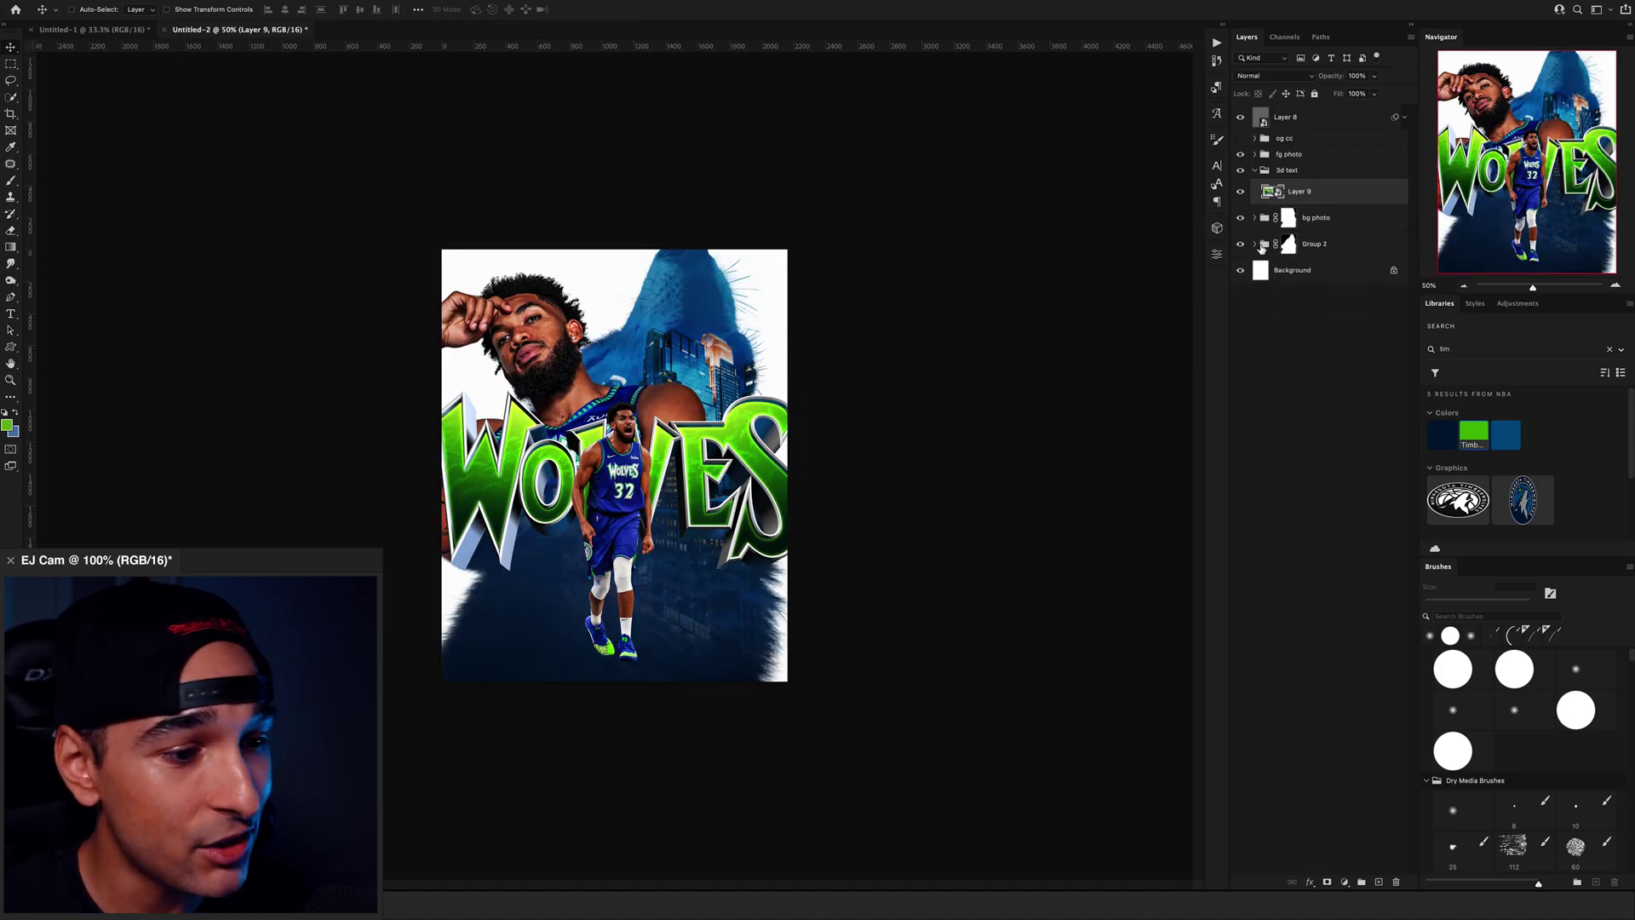
left_click(1255, 171)
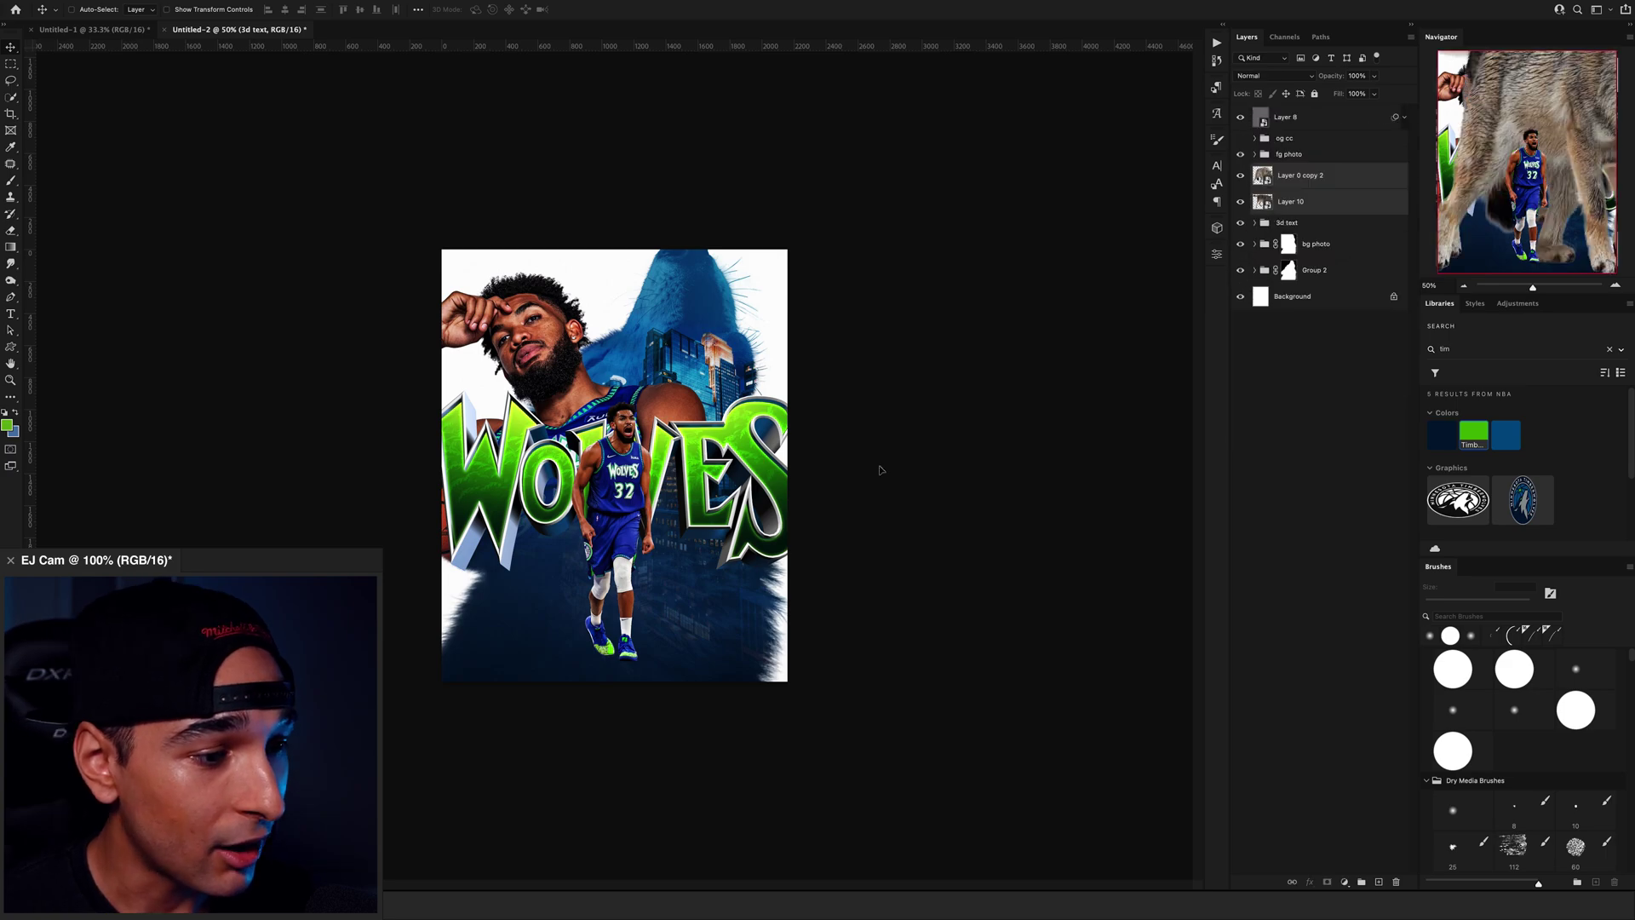
key("ctrl+t")
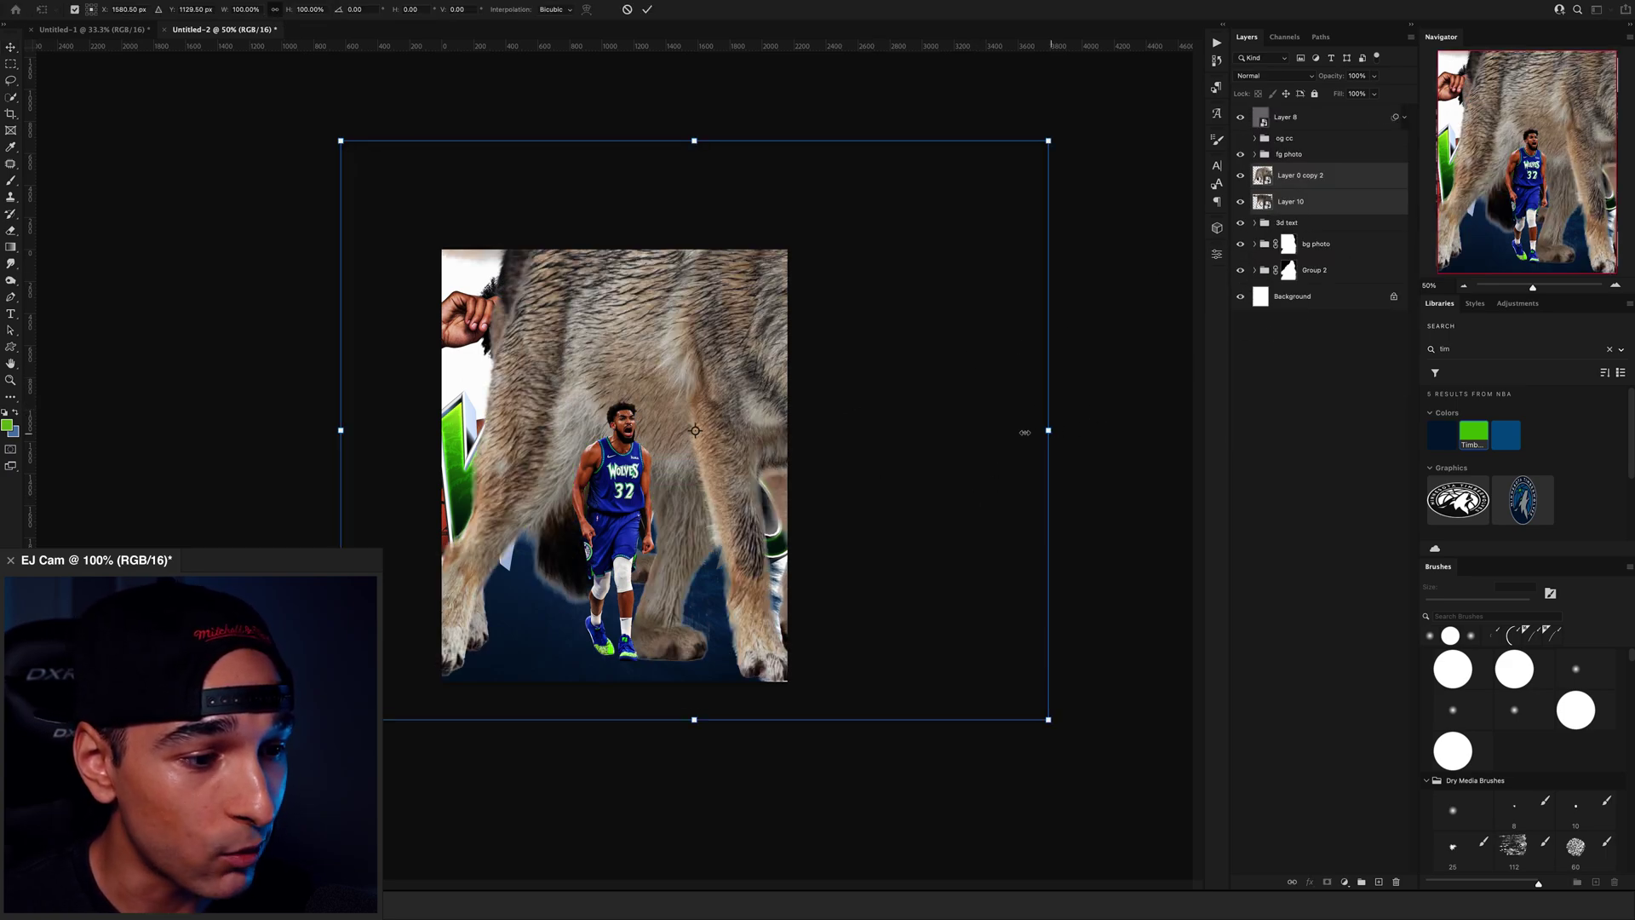
left_click_drag(1025, 433, 822, 433)
left_click_drag(759, 423, 710, 544)
left_click_drag(685, 538, 612, 579)
key("Return")
- Move the front wolf's layer above the fg photo group and shift the wolf slightly left
left_click(1315, 176)
left_click_drag(1293, 179, 1302, 147)
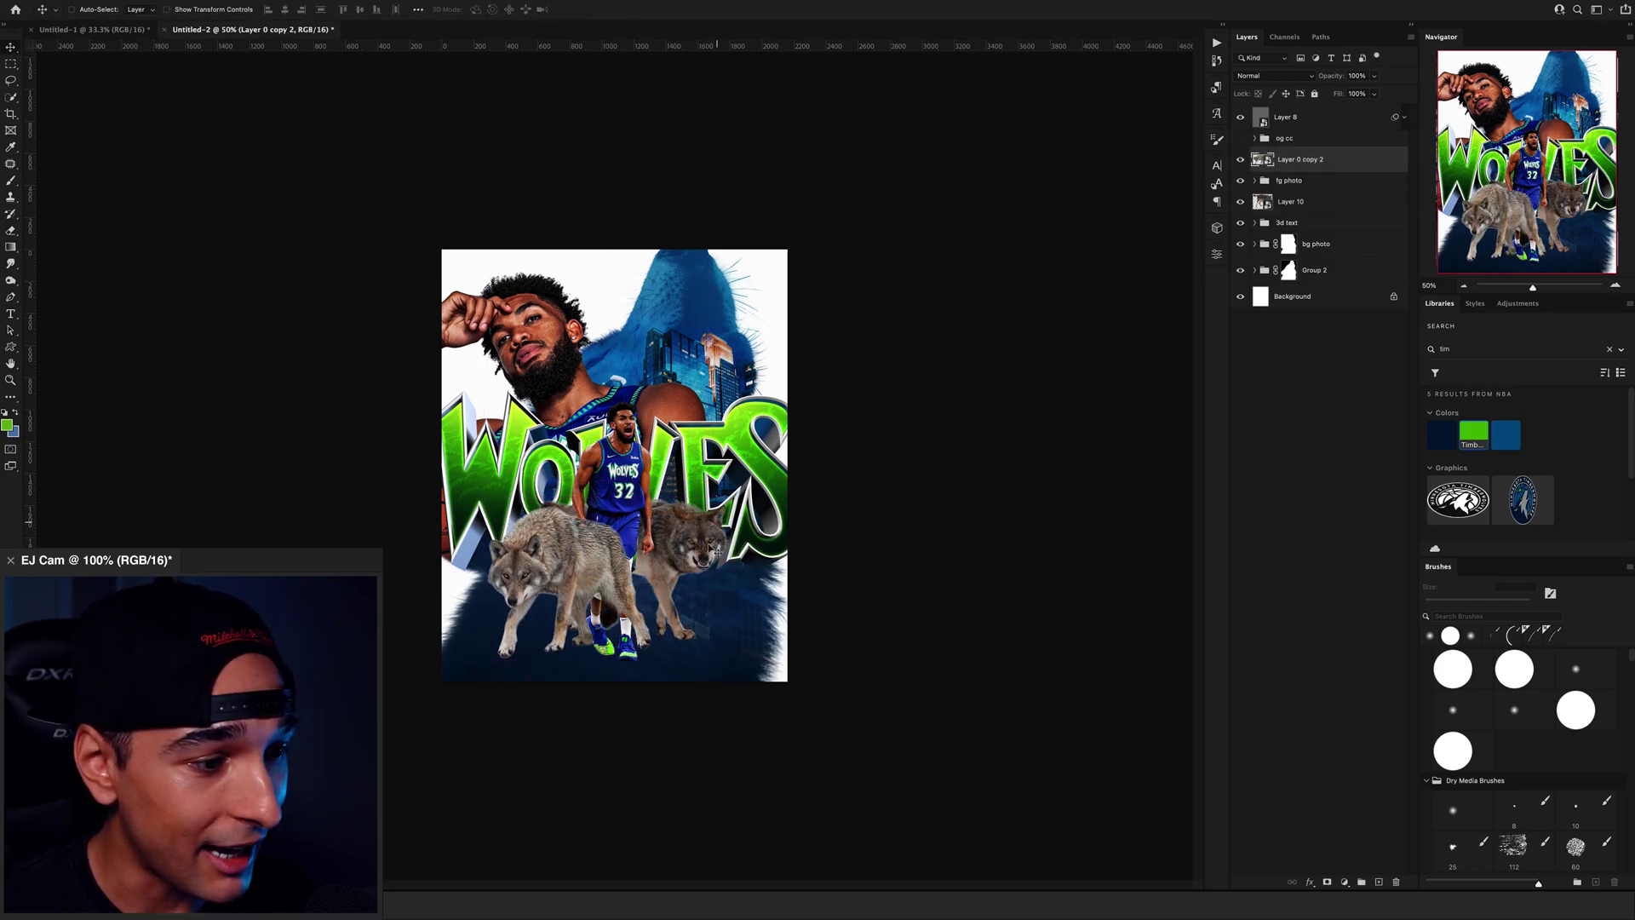
left_click_drag(648, 580, 631, 578)
- Enlarge the rear wolf to about 29% and nudge it up behind the full-body player
left_click_drag(822, 433, 829, 429)
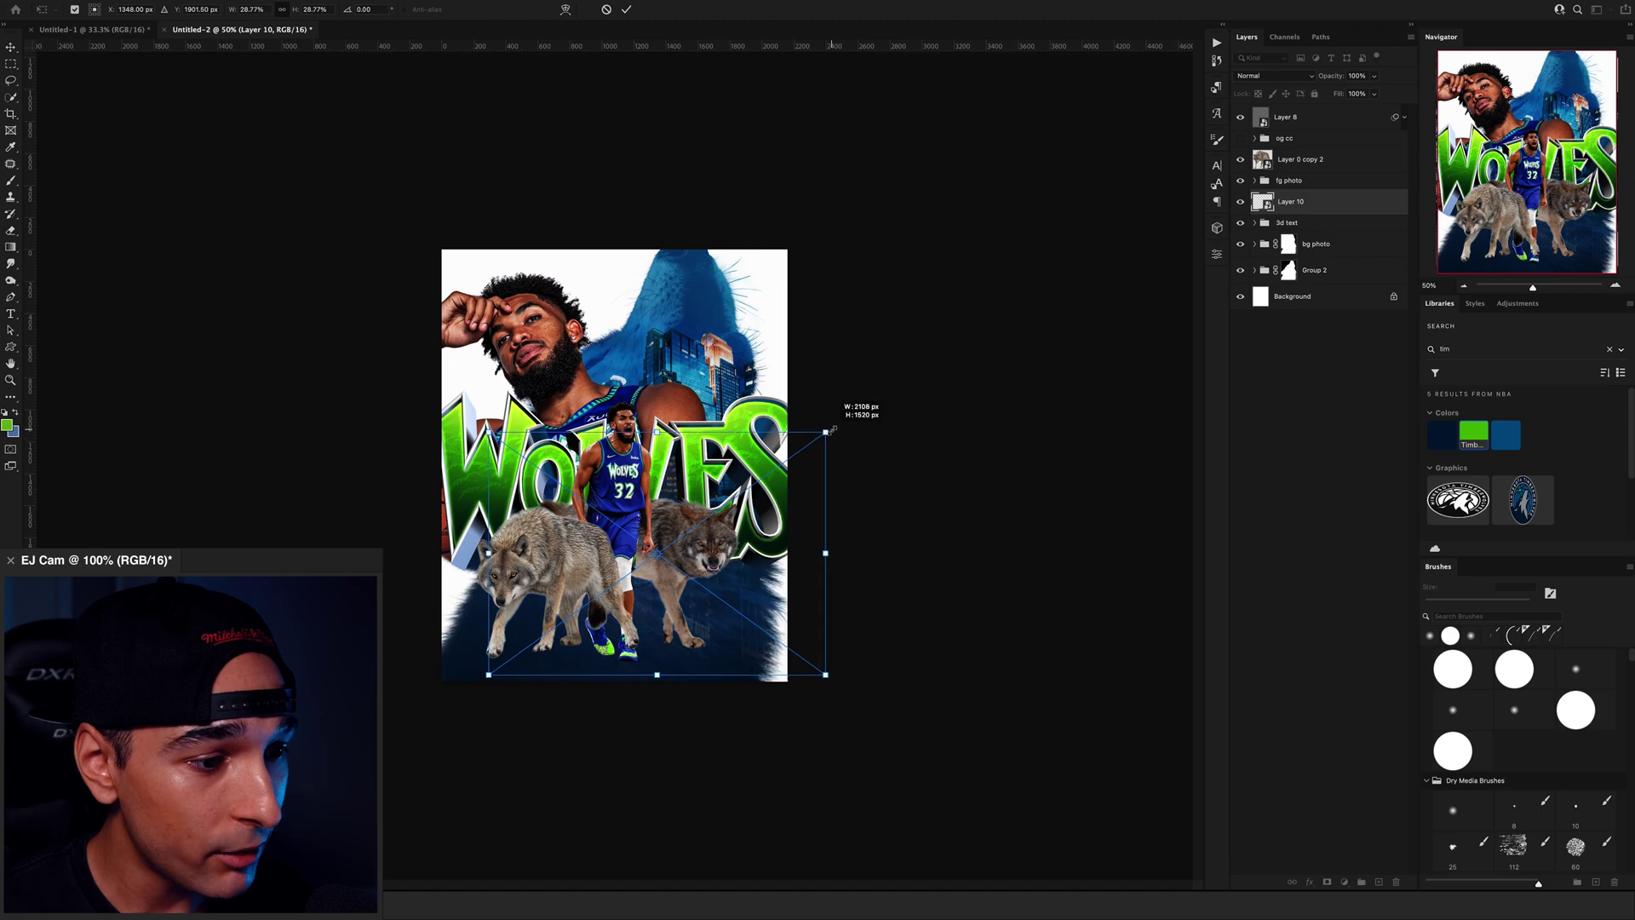
left_click_drag(753, 517, 756, 509)
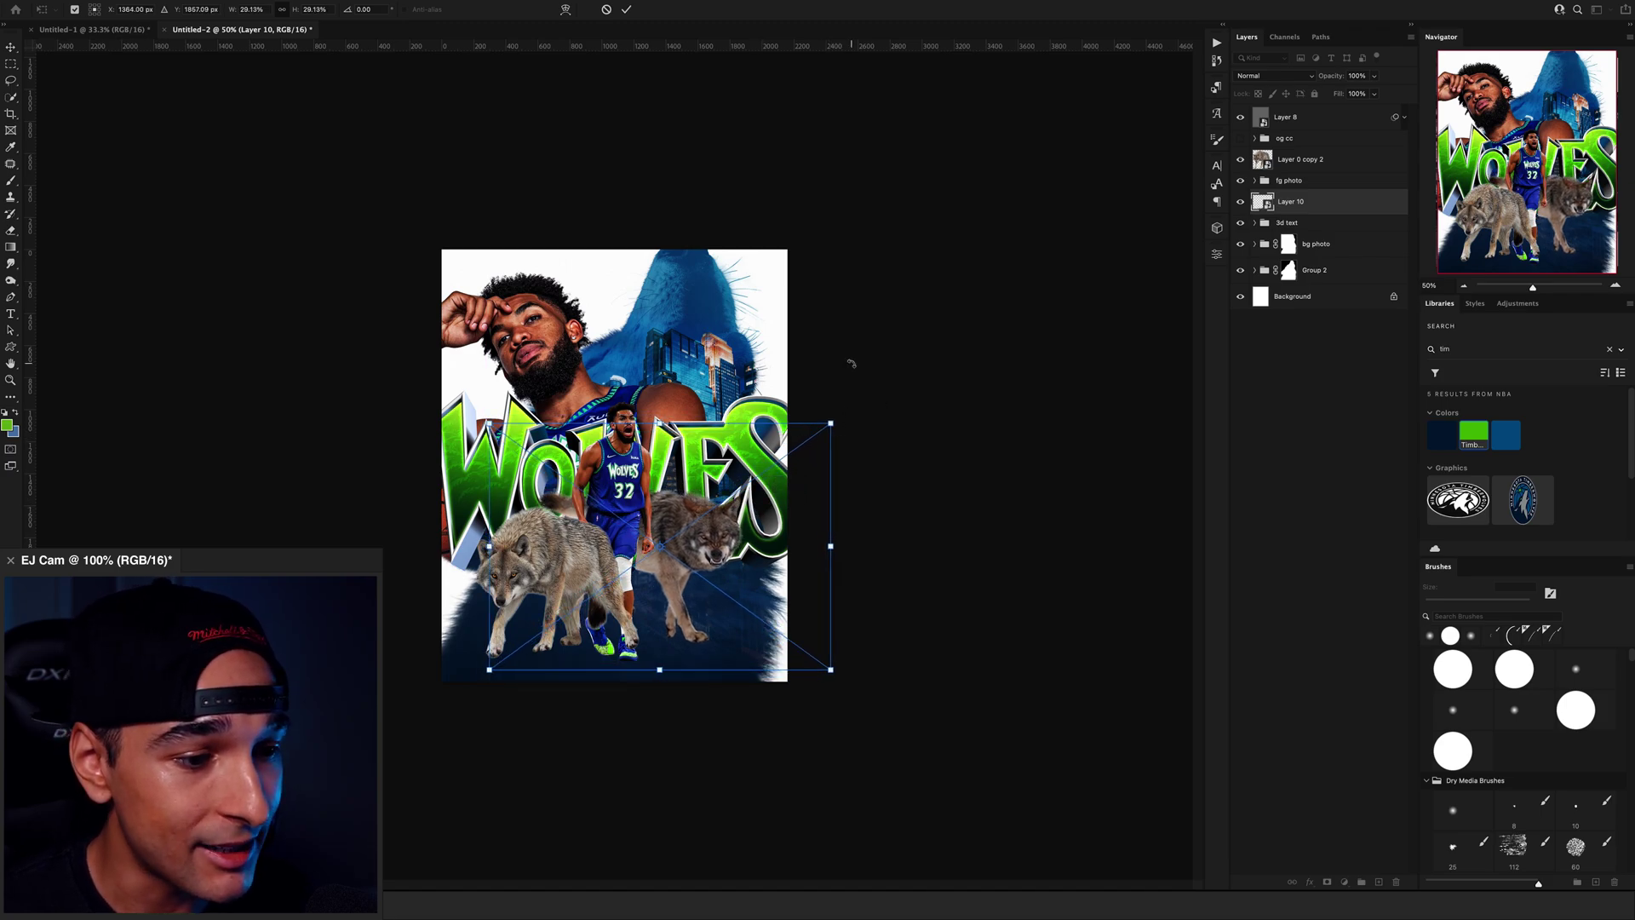
key("Return")
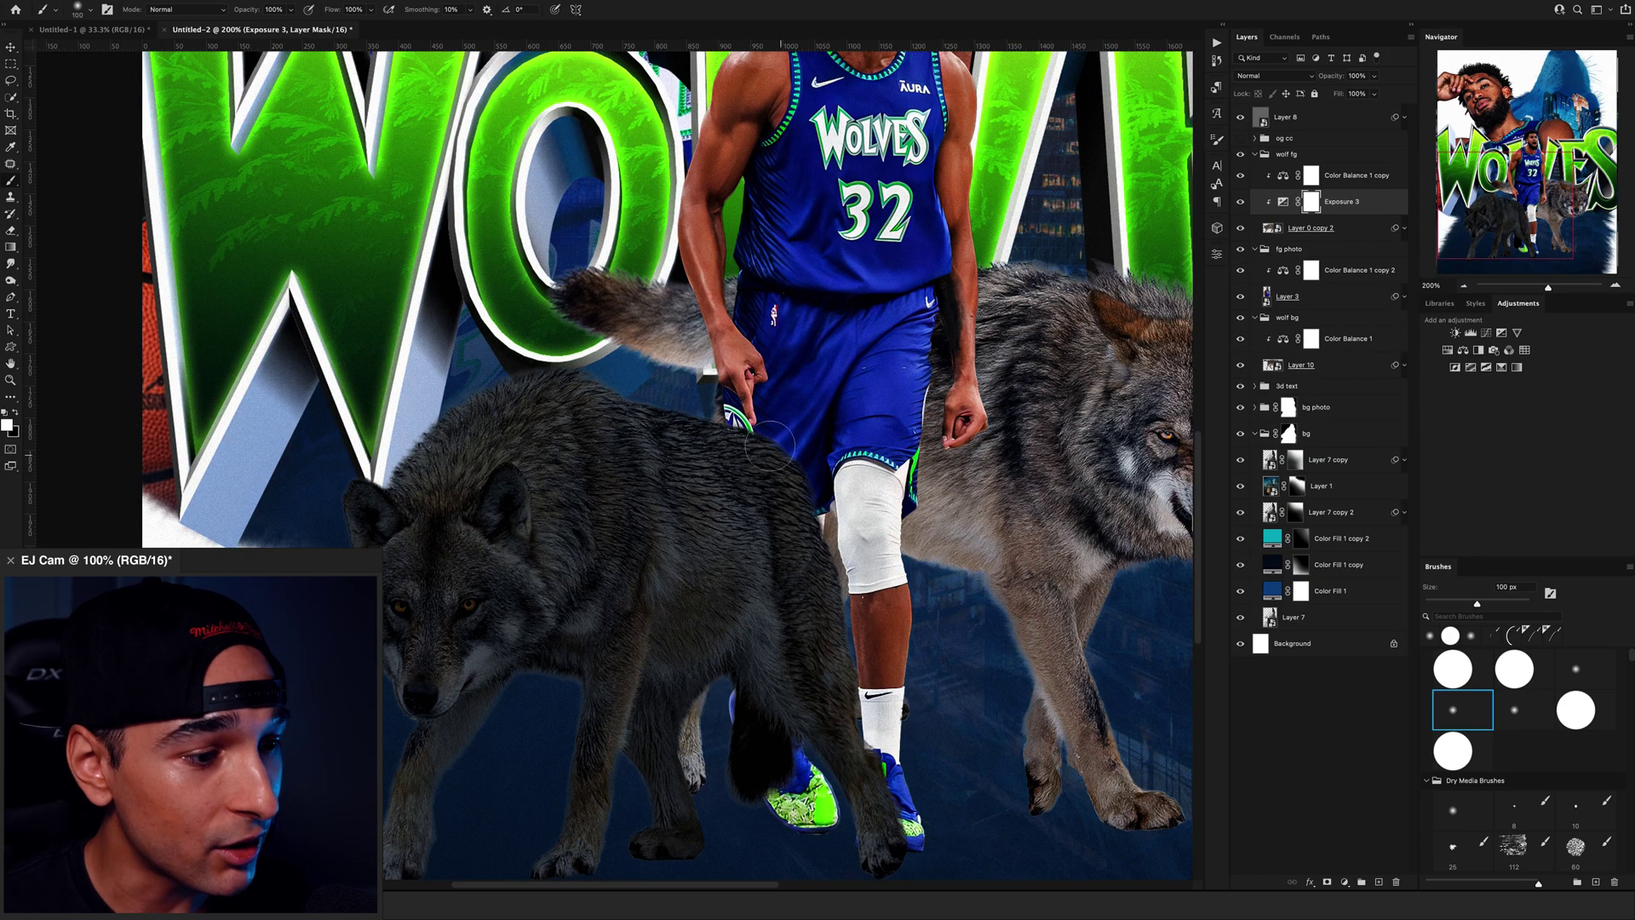
- Brush the darkening off the front wolf's upper back on the Exposure 3 mask, and shift the green glow fill toward a purer green
key("x")
mouse_move(757, 434)
left_mouse_down()
mouse_move(526, 372)
mouse_move(379, 455)
mouse_move(587, 383)
left_mouse_up()
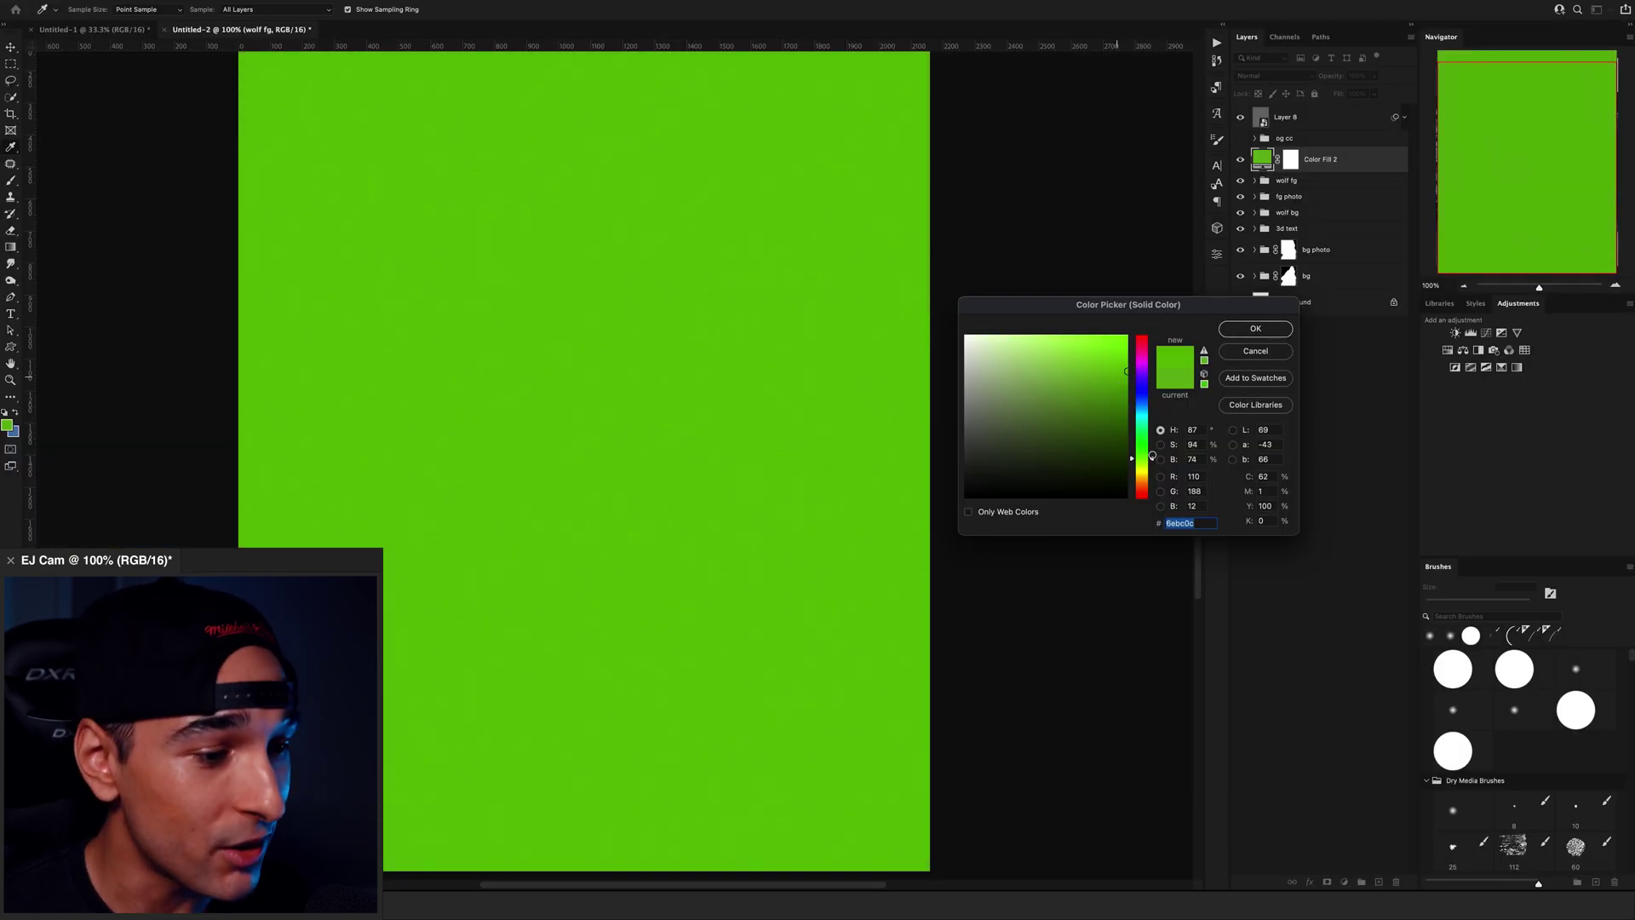
left_click_drag(1150, 458, 1150, 452)
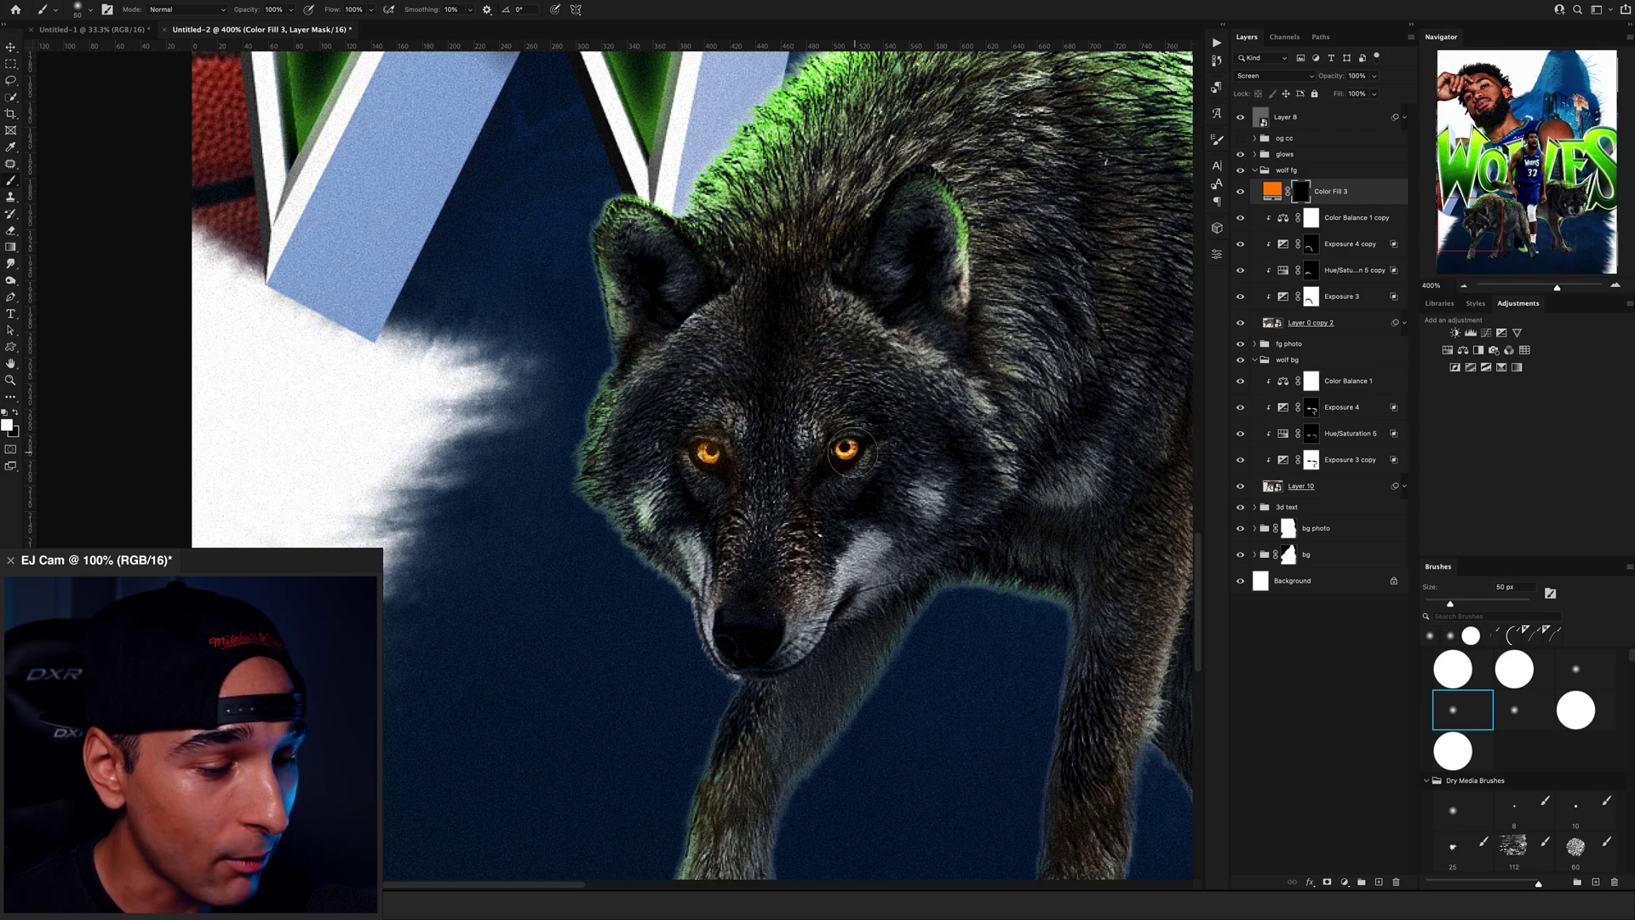
- Reduce the soft brush size for painting the front wolf's orange eye glow on the Color Fill 3 mask
key("bracketleft")
key("bracketleft")
key("bracketleft")
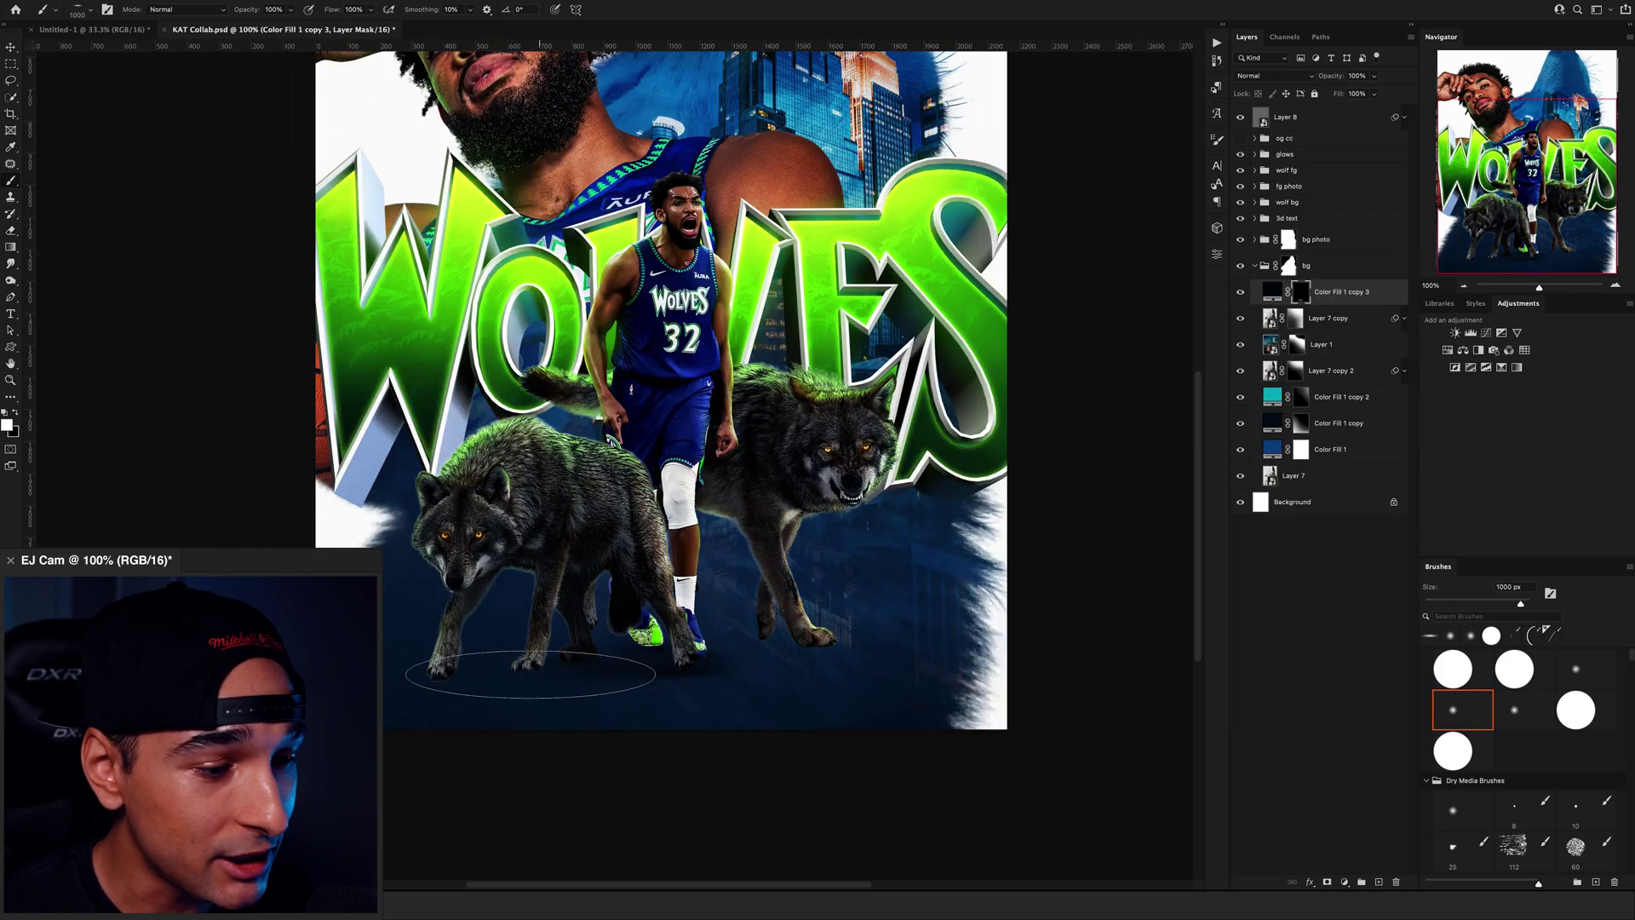
- Reduce the flattened soft brush from 1000 px for painting ground shadows under the wolves on the Color Fill 1 copy 3 mask
key("bracketleft")
key("bracketleft")
key("bracketleft")
key("bracketleft")
key("bracketleft")
key("bracketleft")
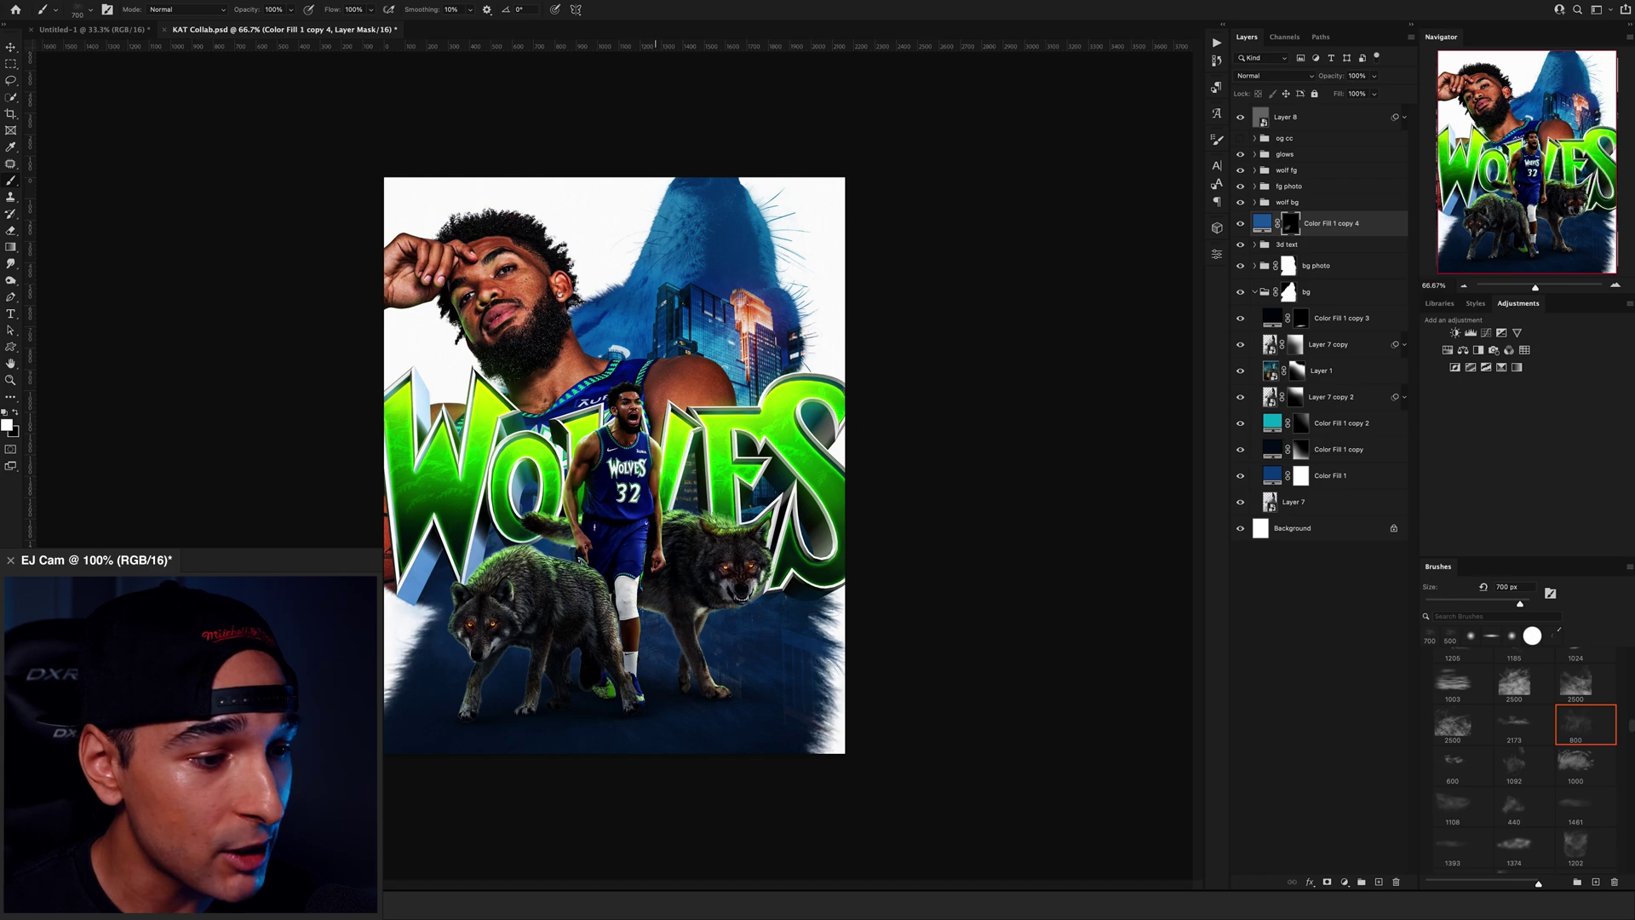
- Undo the last smoke brush stroke, and paint a blue glow along the front wolf's back on the Color Fill 1 copy 10 mask
key("bracketleft")
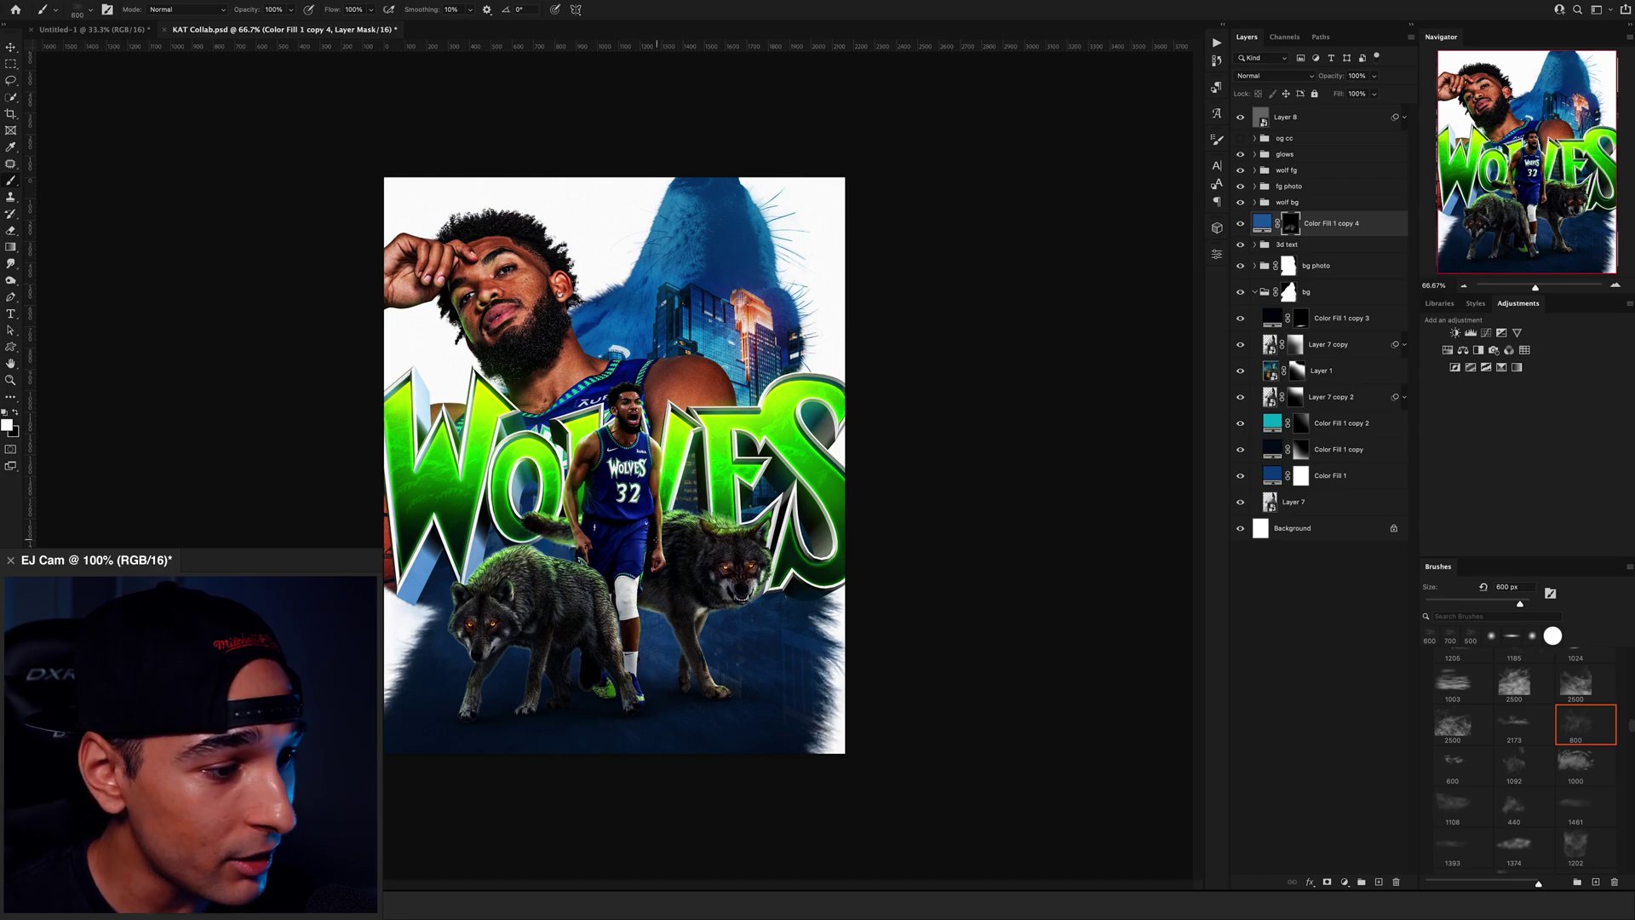
key("super+z")
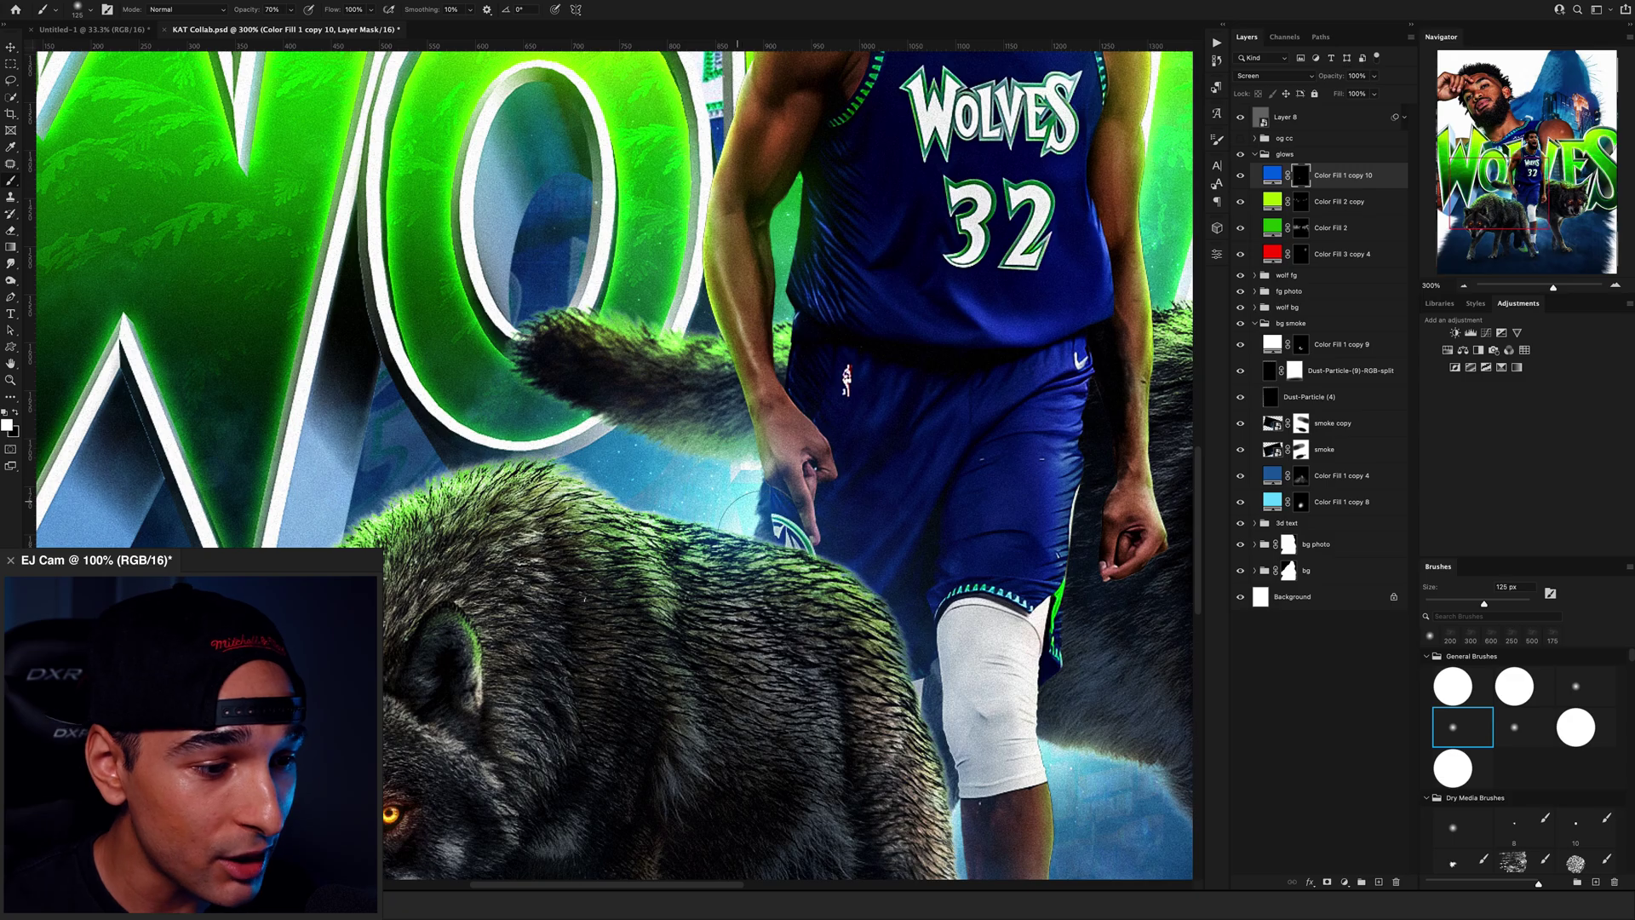
left_click_drag(888, 670, 697, 457)
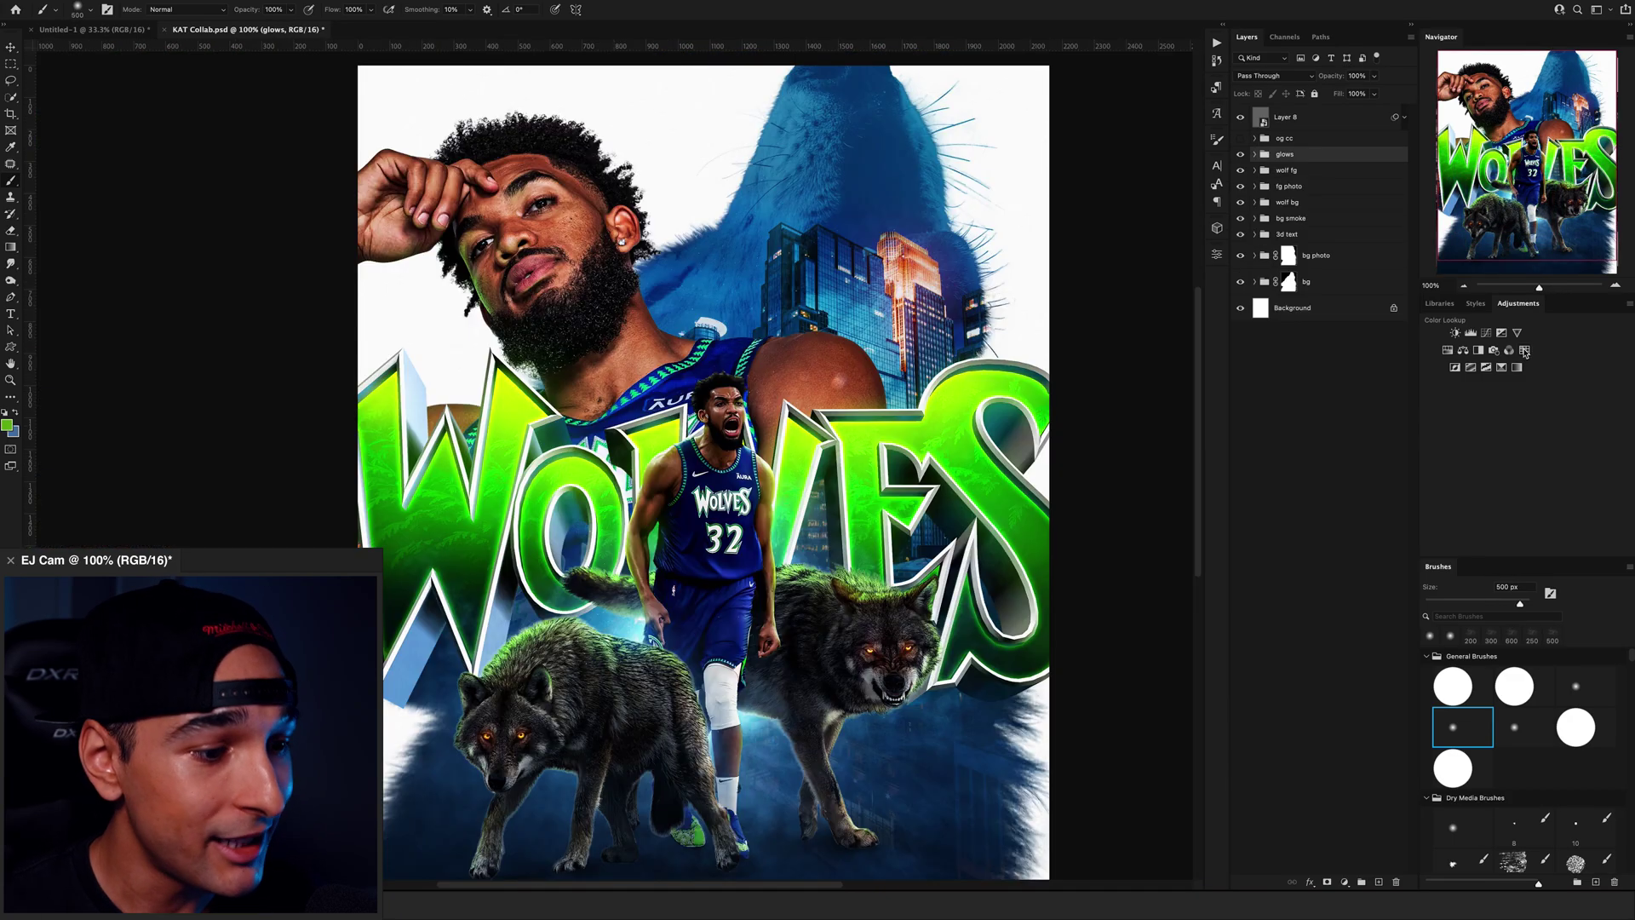
- Add a Color Lookup adjustment above the glows group using the EJD Make it Pop 1.3DL 3D LUT
left_click(1524, 351)
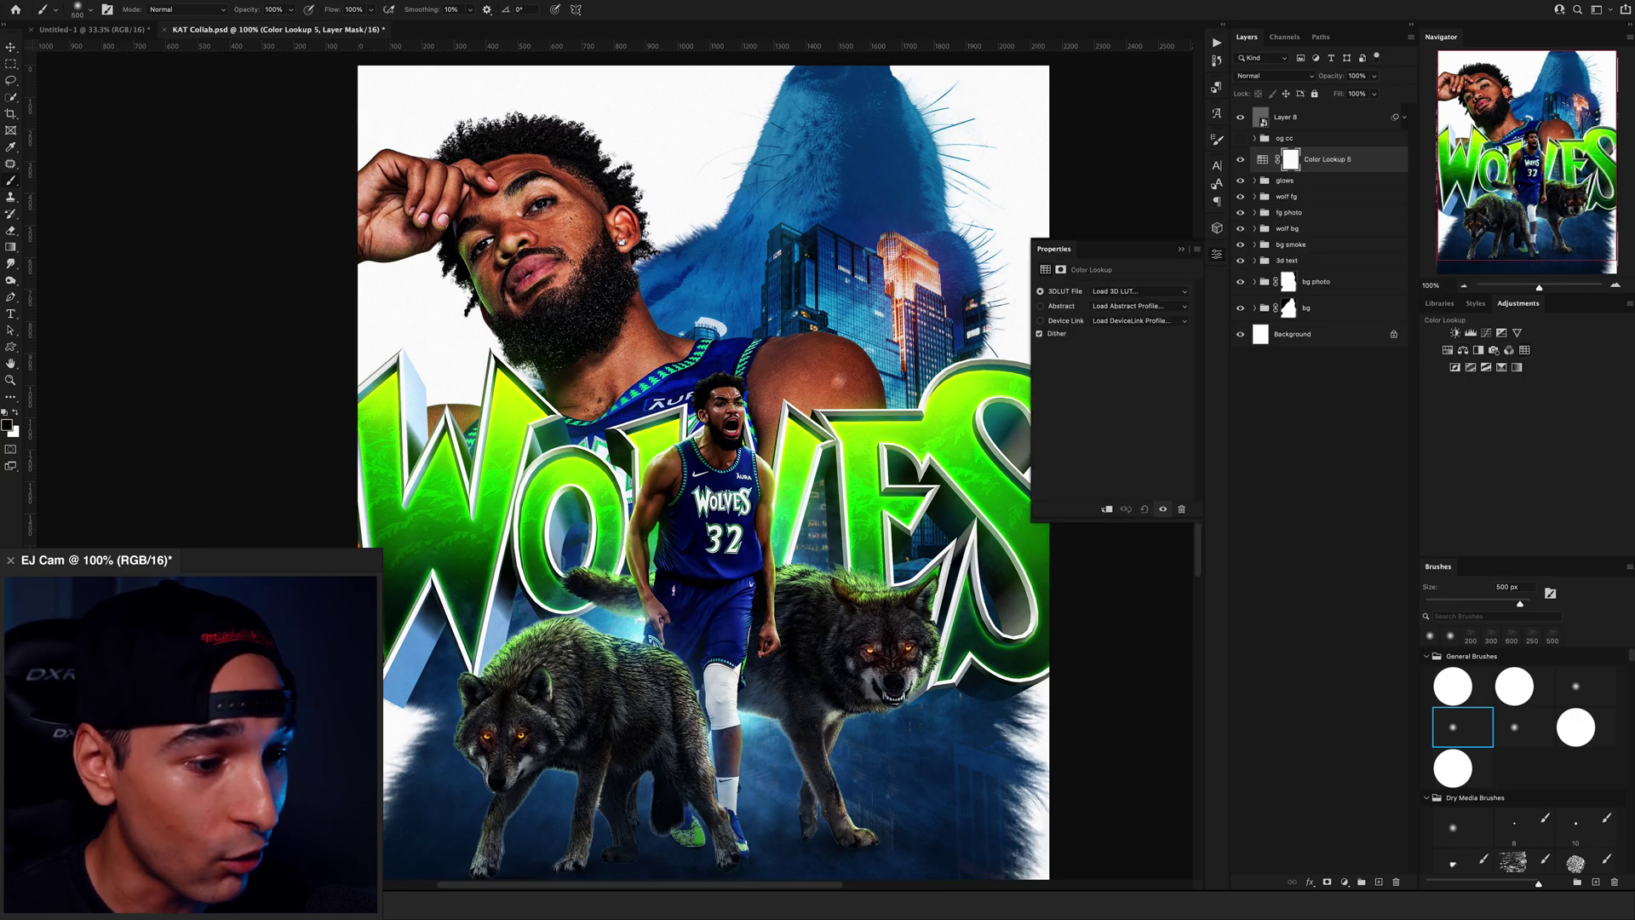
left_click(1139, 291)
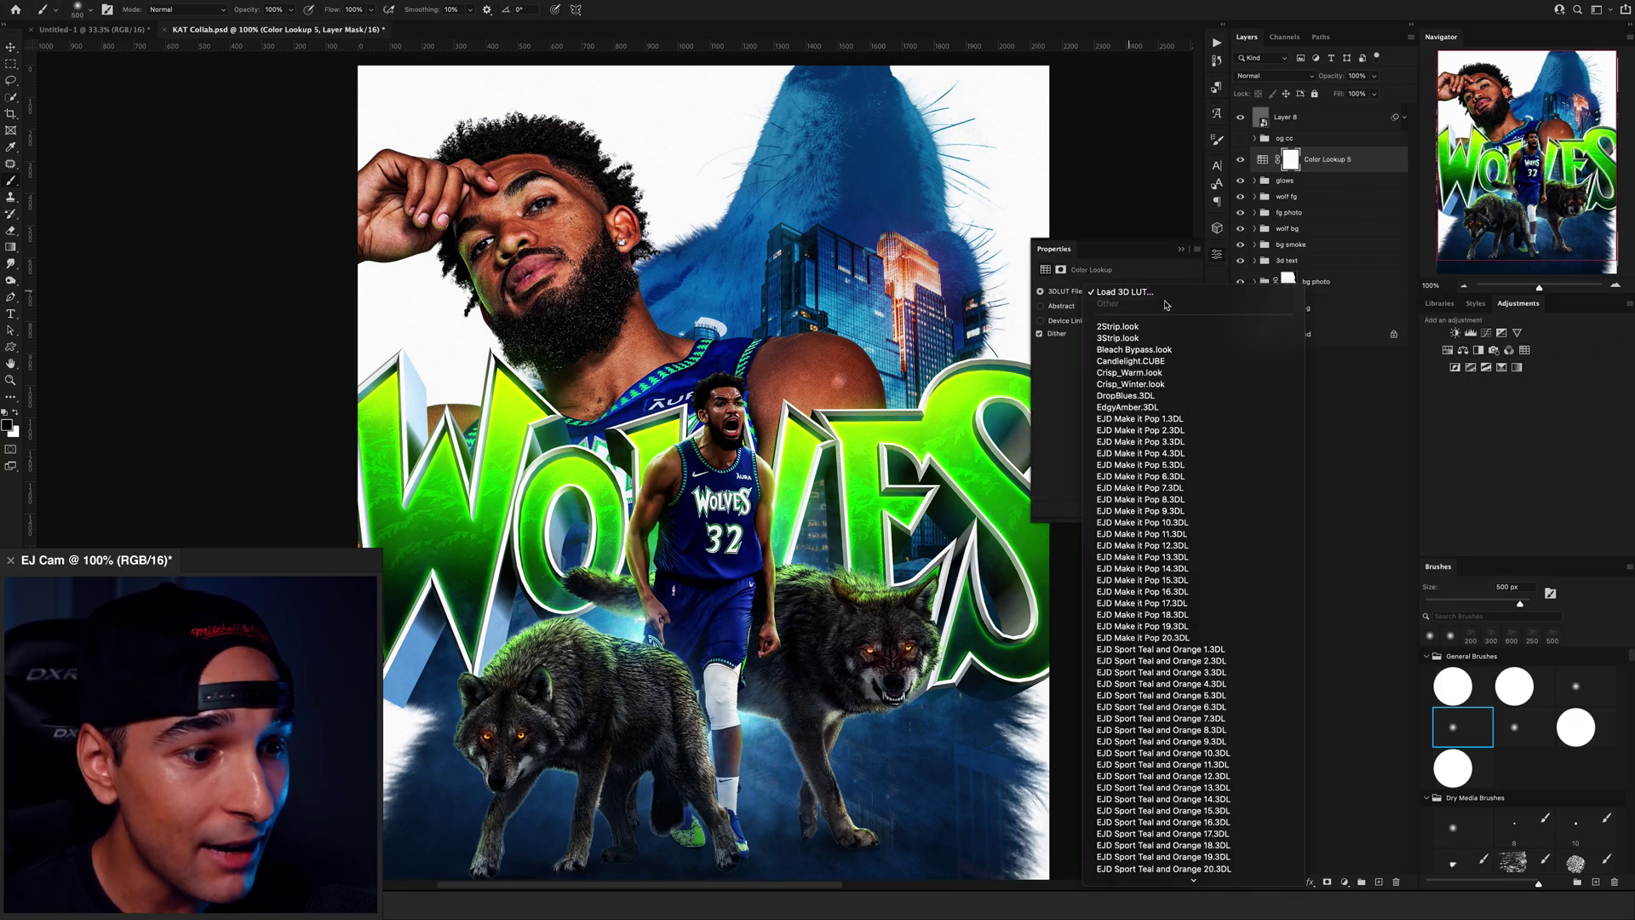
left_click(1155, 409)
key("v")
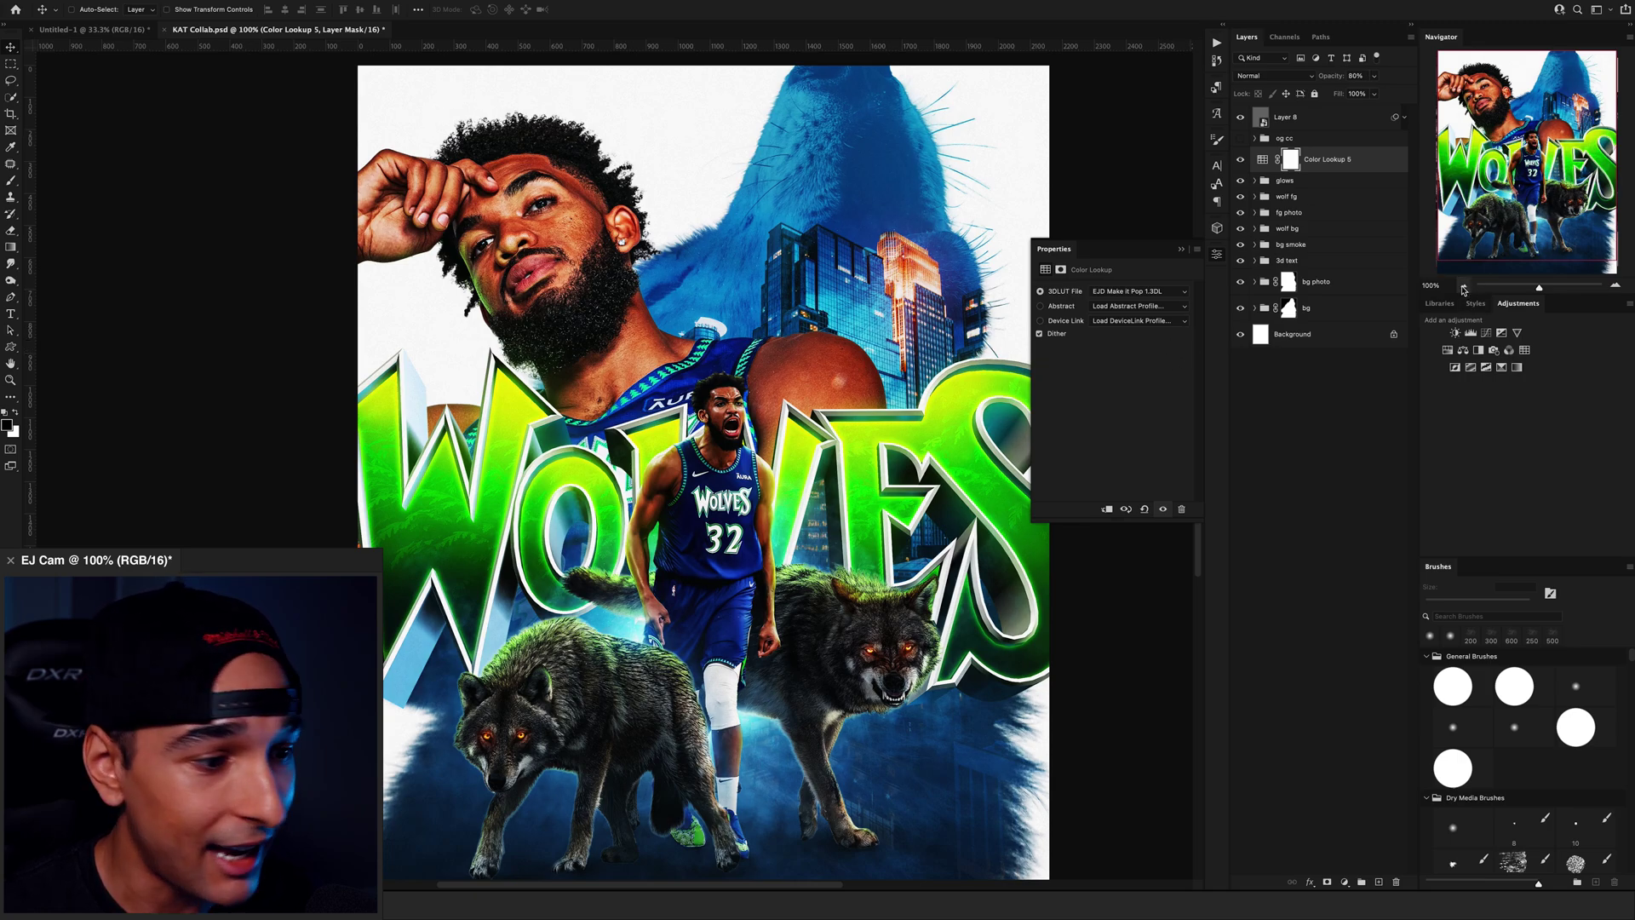
left_click(1462, 287)
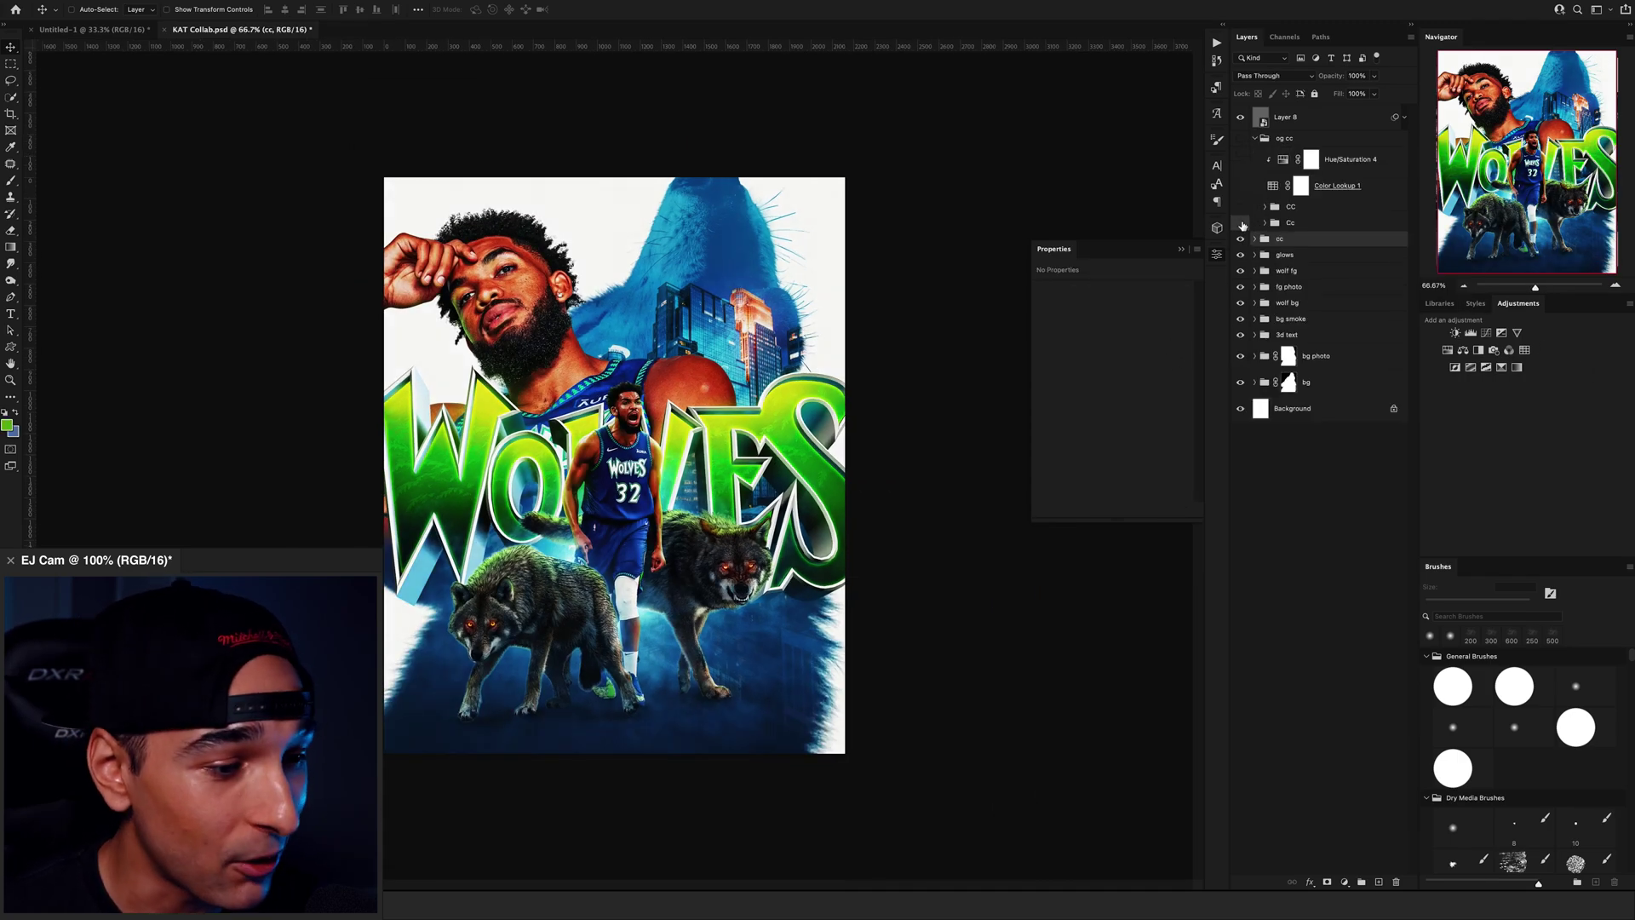
- Compare the cc group's color grade with the earlier grading inside the og cc group by toggling their visibility
left_click(1242, 224)
left_click(1240, 240)
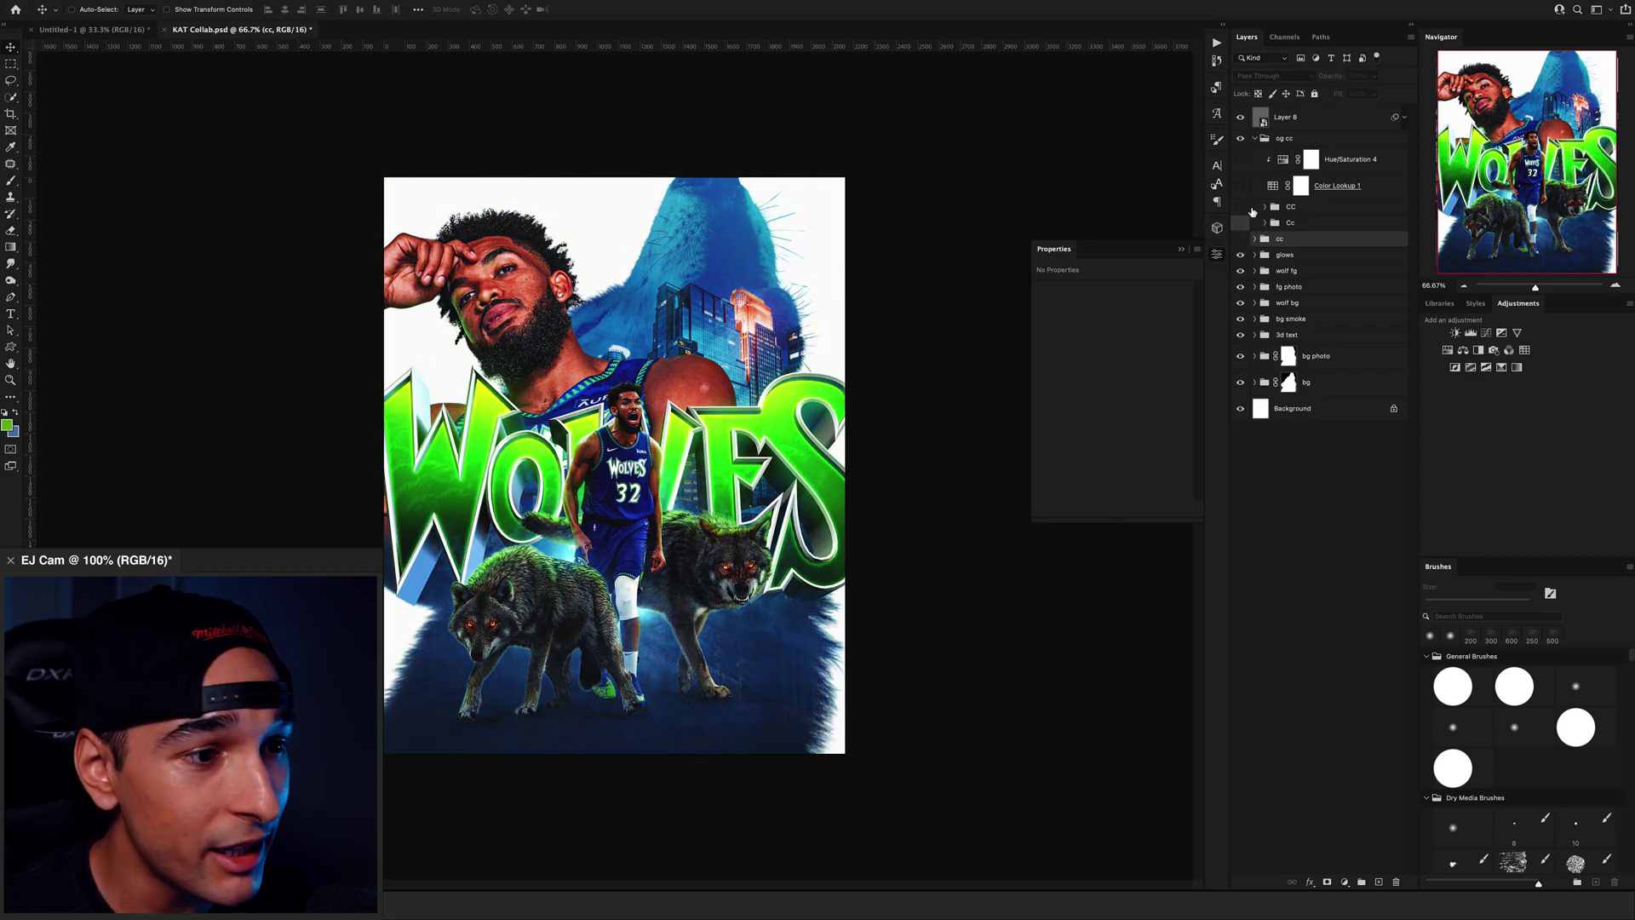
left_click(1265, 207)
left_click(1260, 209)
left_click(1264, 207)
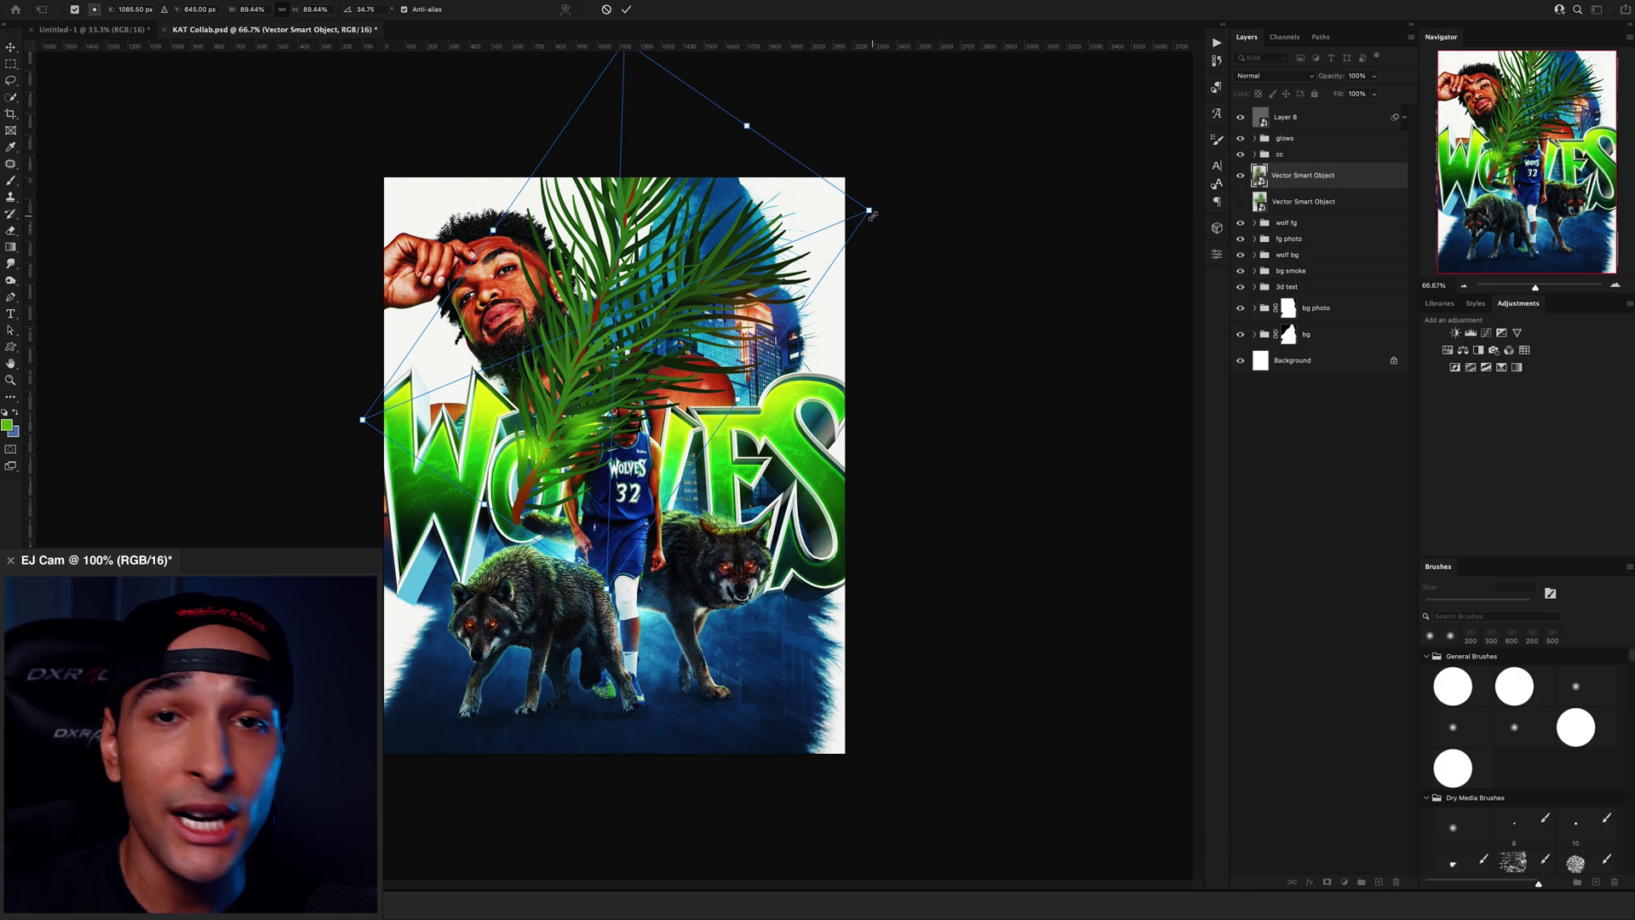
- Scale the pine branch down and move it into the poster's top-left corner above the seated player's hand
left_click_drag(871, 214, 766, 257)
key("Return")
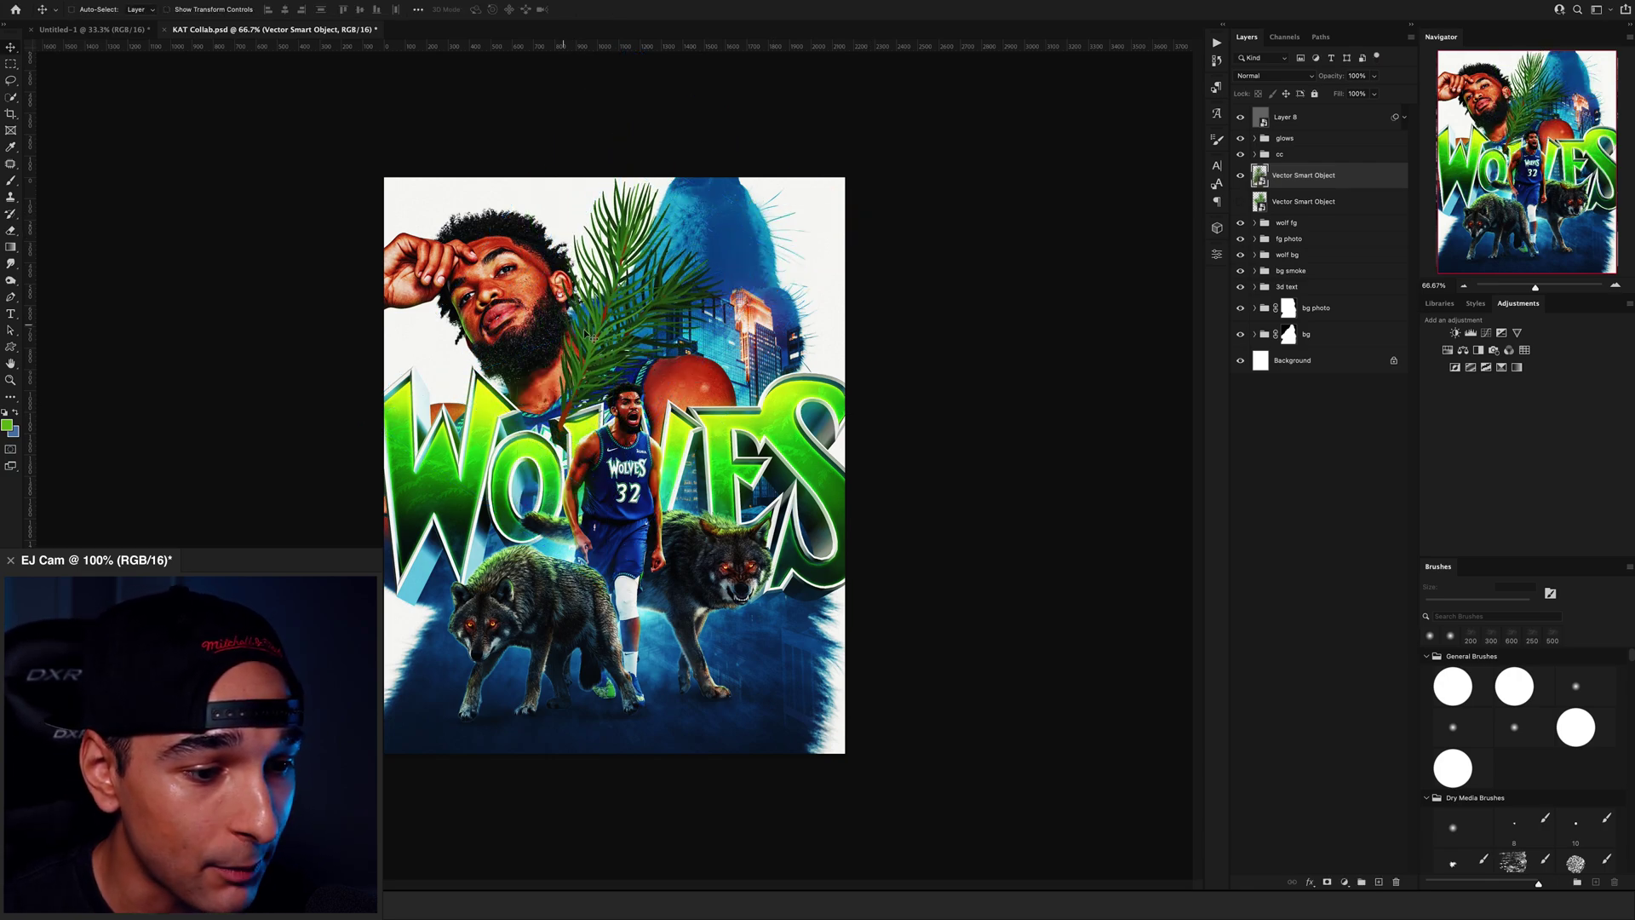
left_click_drag(617, 331, 390, 223)
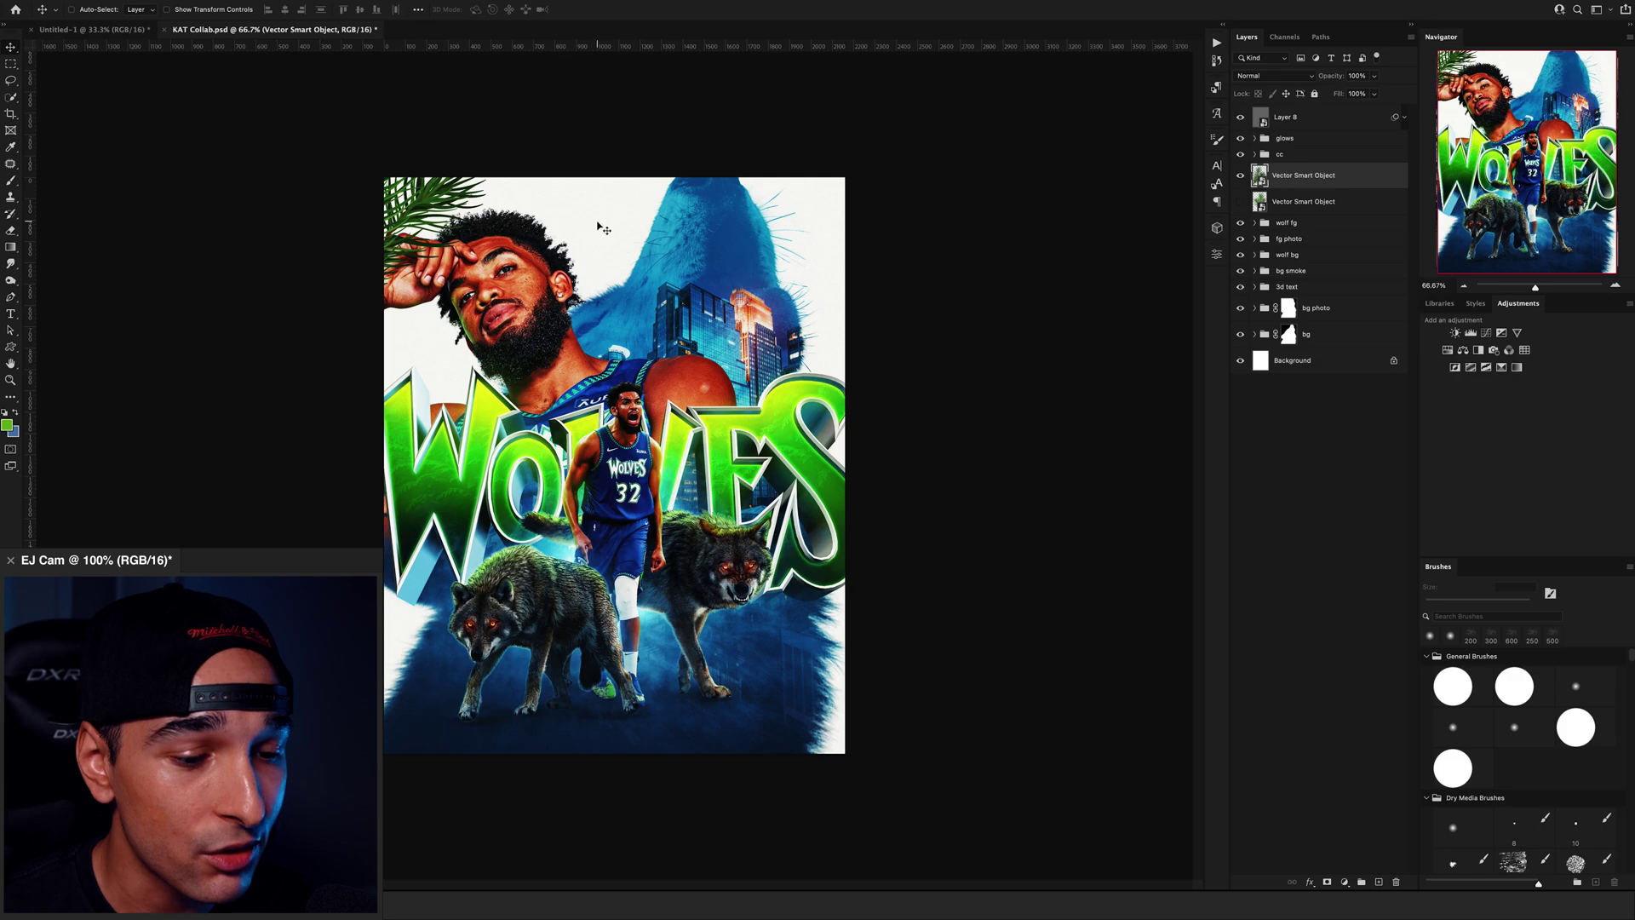
- Apply a Field Blur of 20 to the pine branch in the poster's top-left corner
type("20")
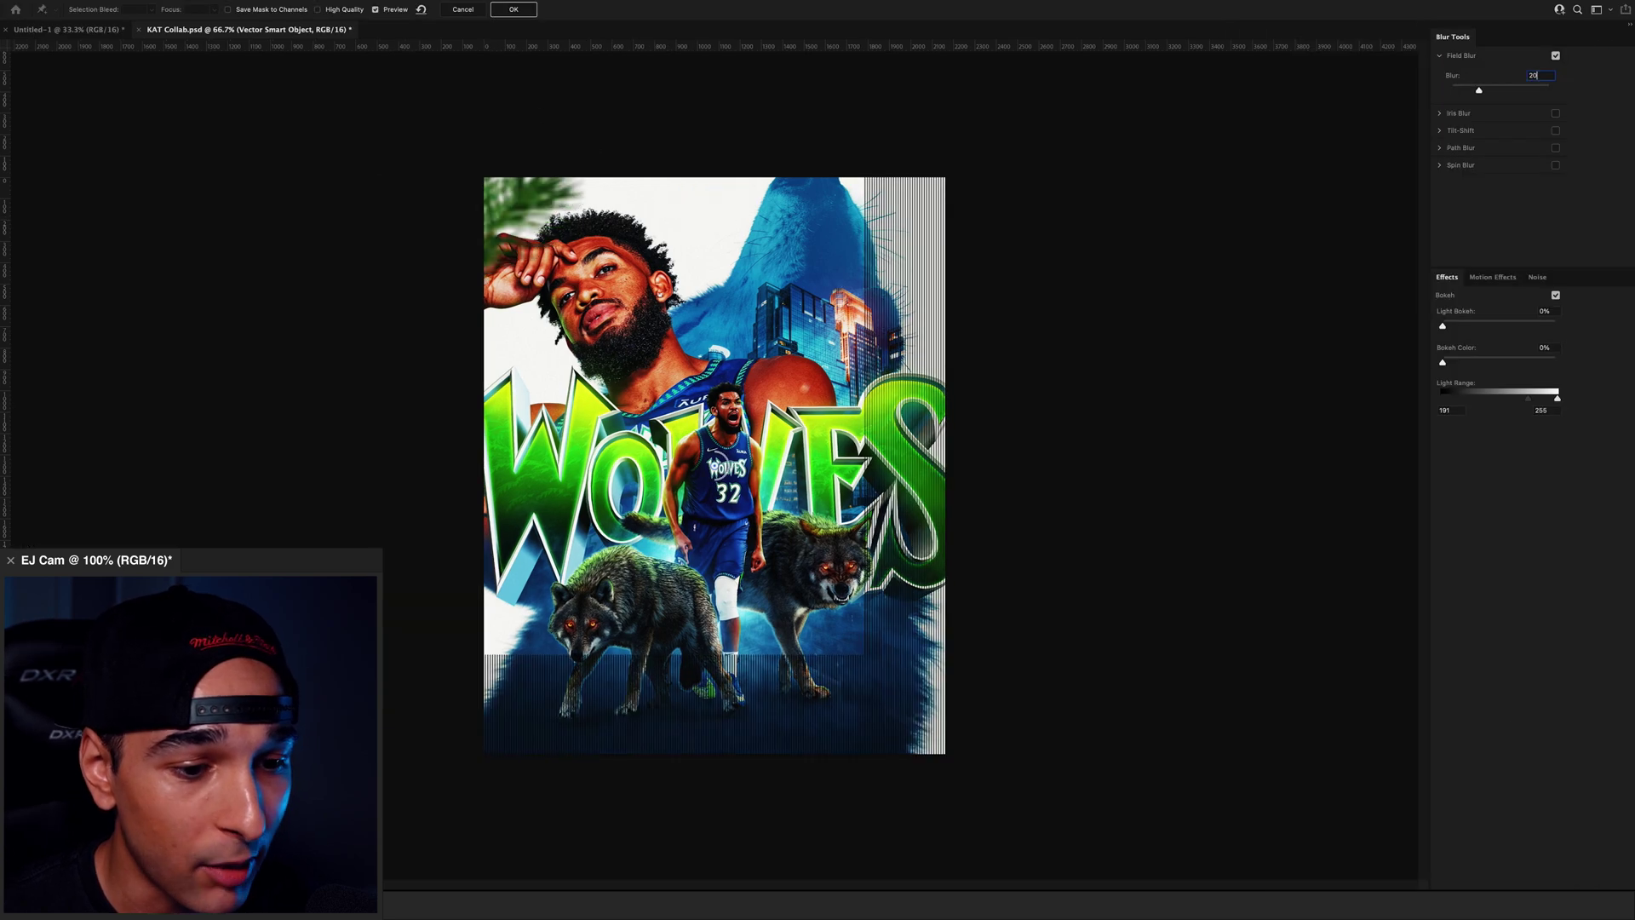
key("Return")
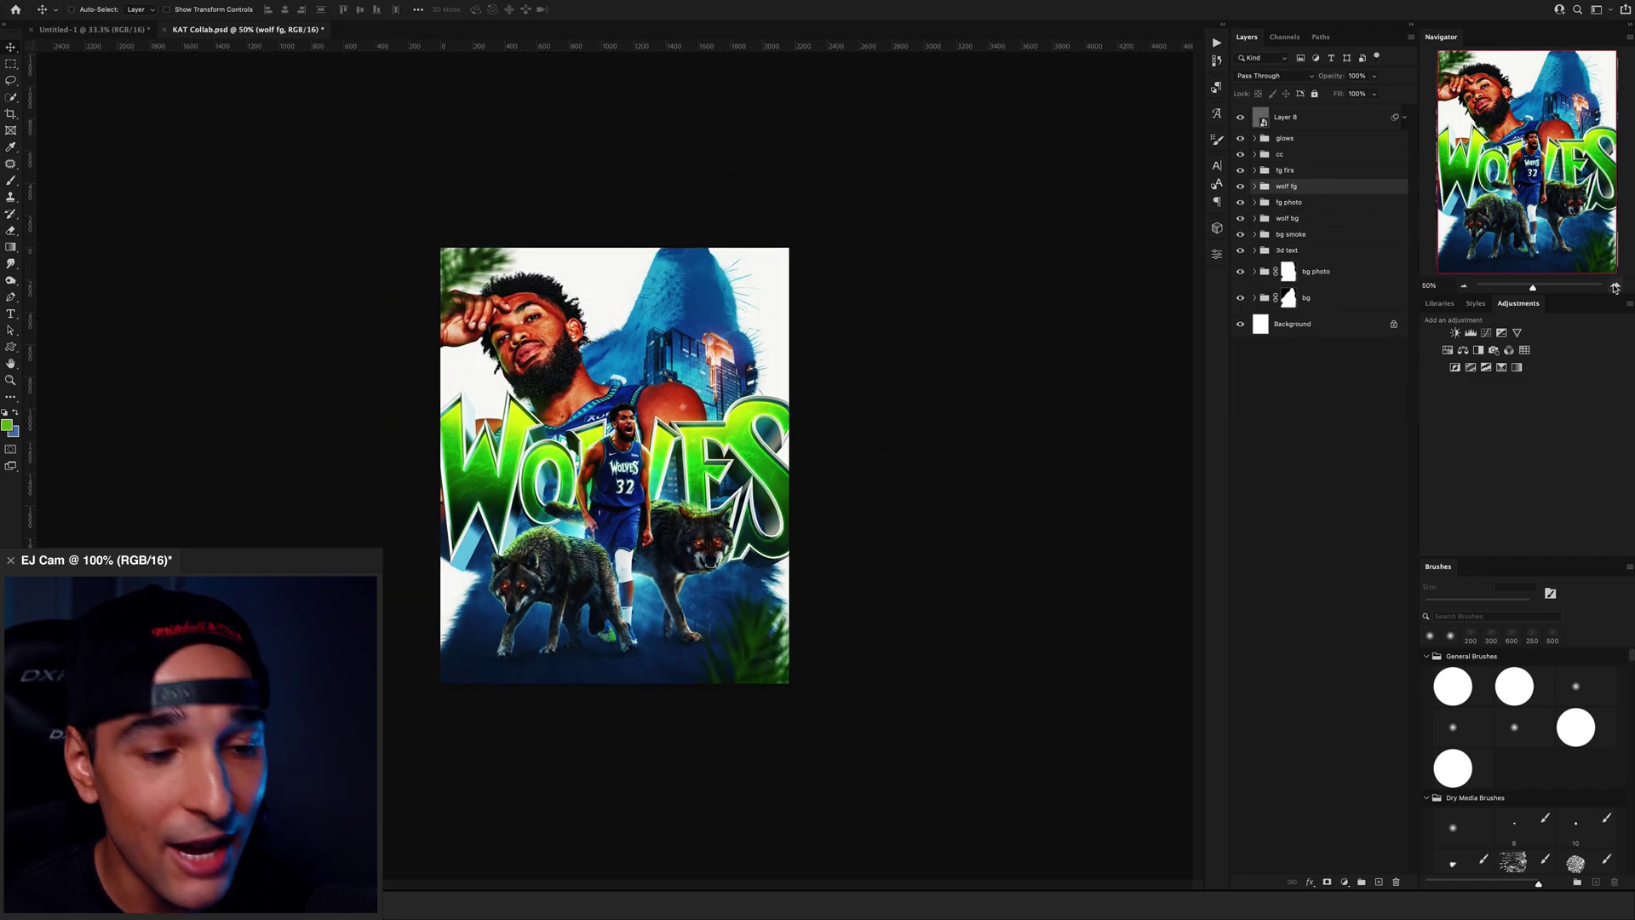
- Scale down the stone fire pit cut-out placed over the wolves, above the wolf fg group
key("ctrl+plus")
key("ctrl+plus")
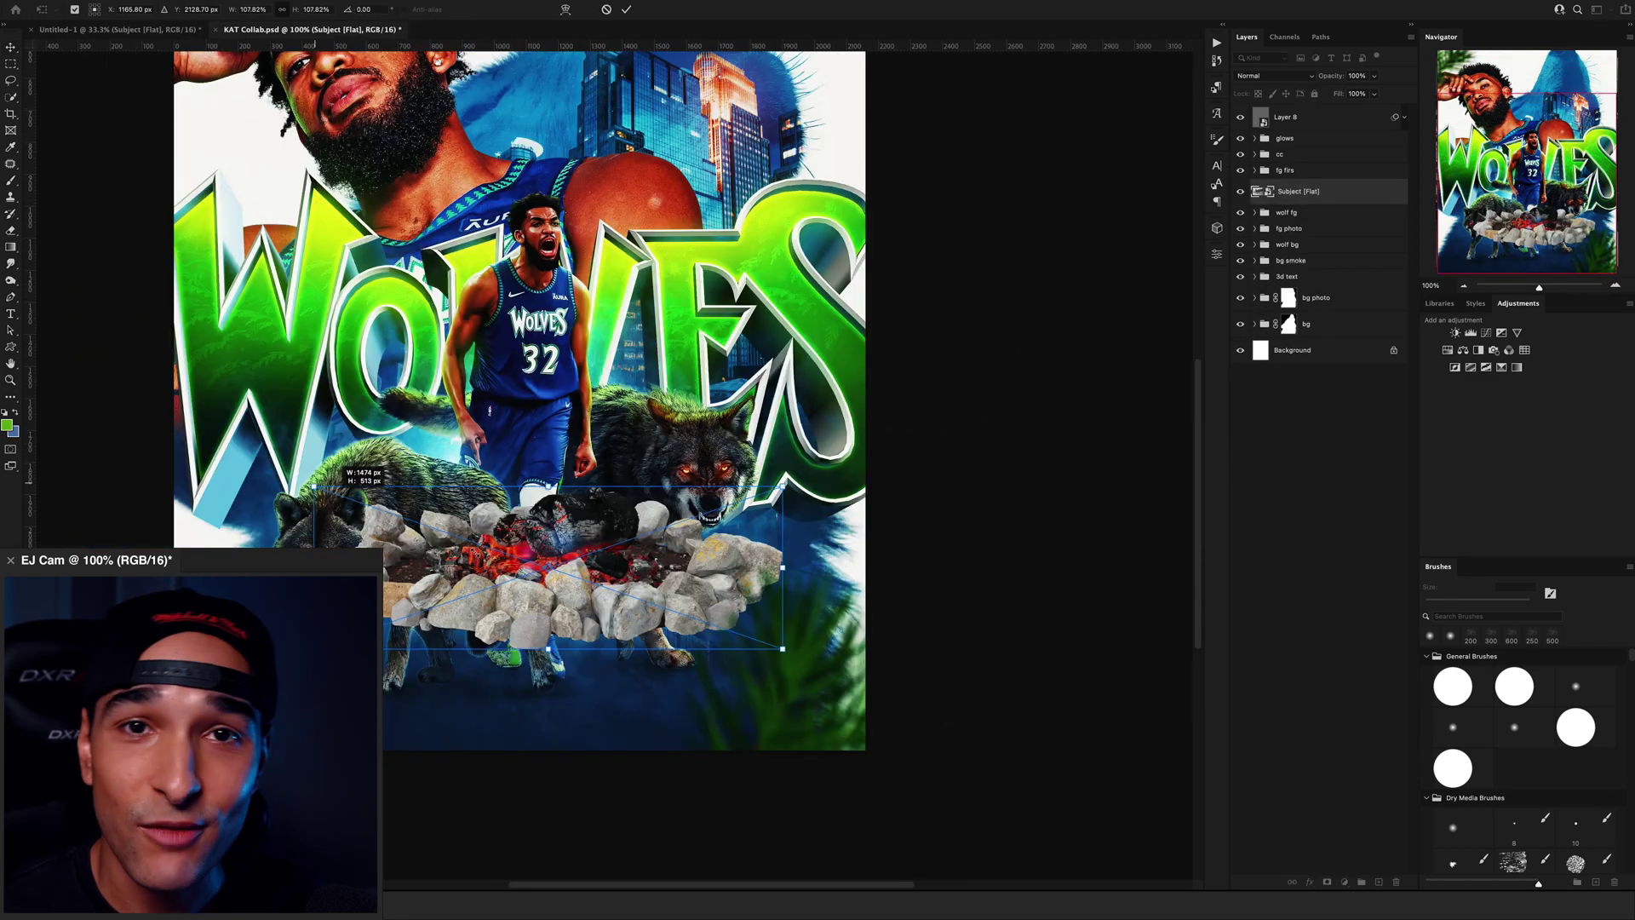
left_click_drag(345, 487, 476, 553)
key("Return")
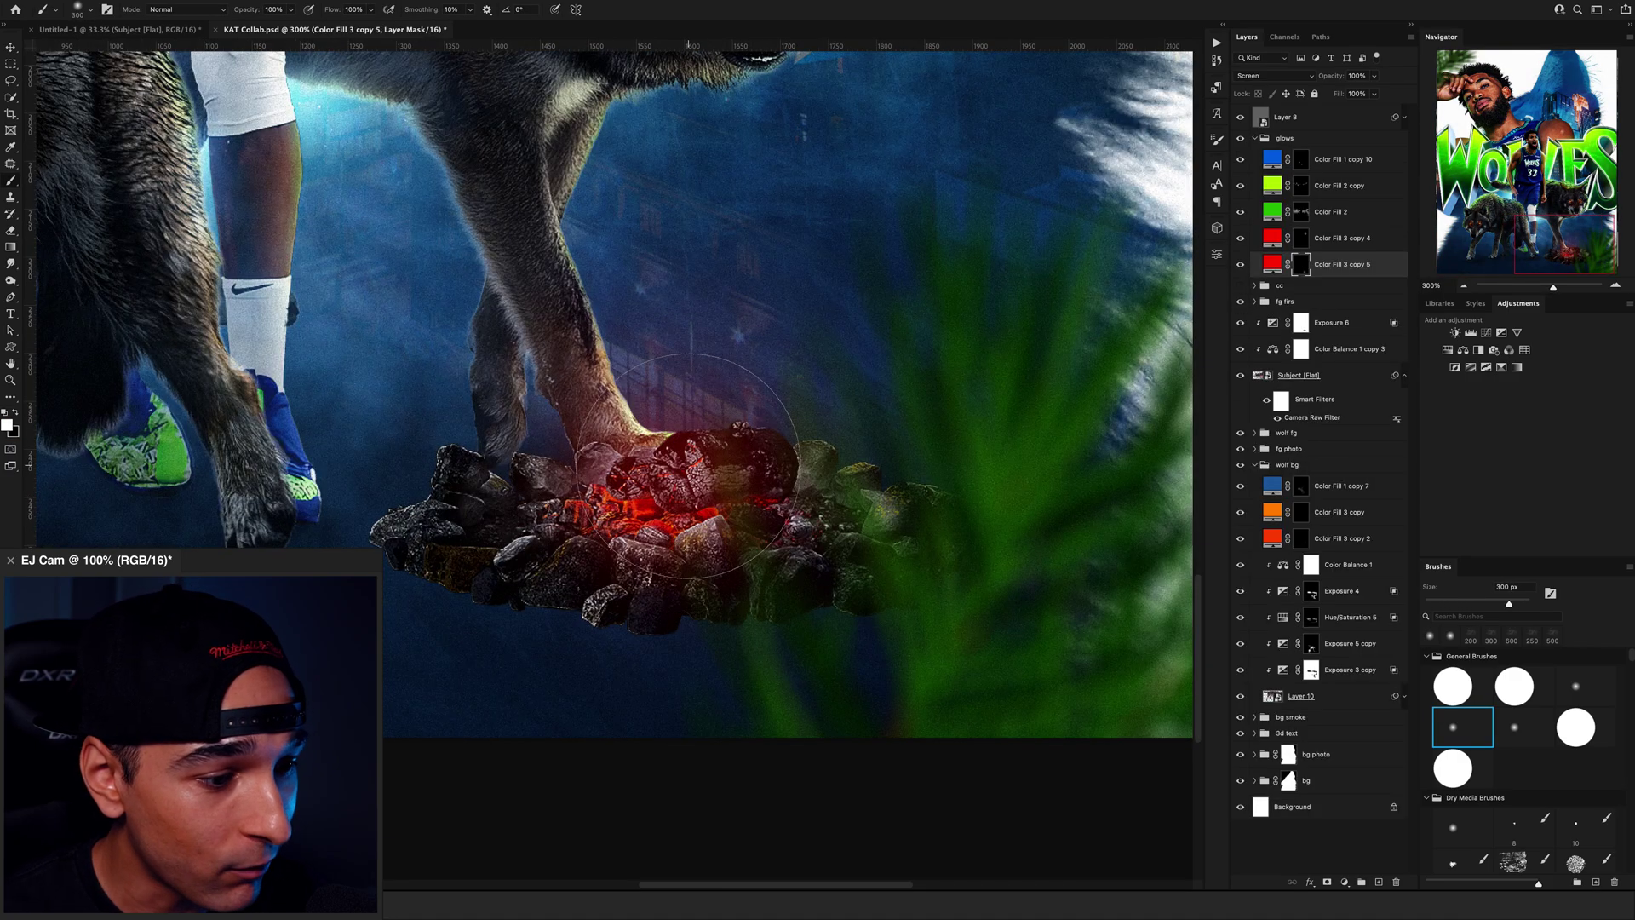
- Paint a red glow over the coals with a smaller brush, and fit the two flame images onto the fire pit
key("bracketleft")
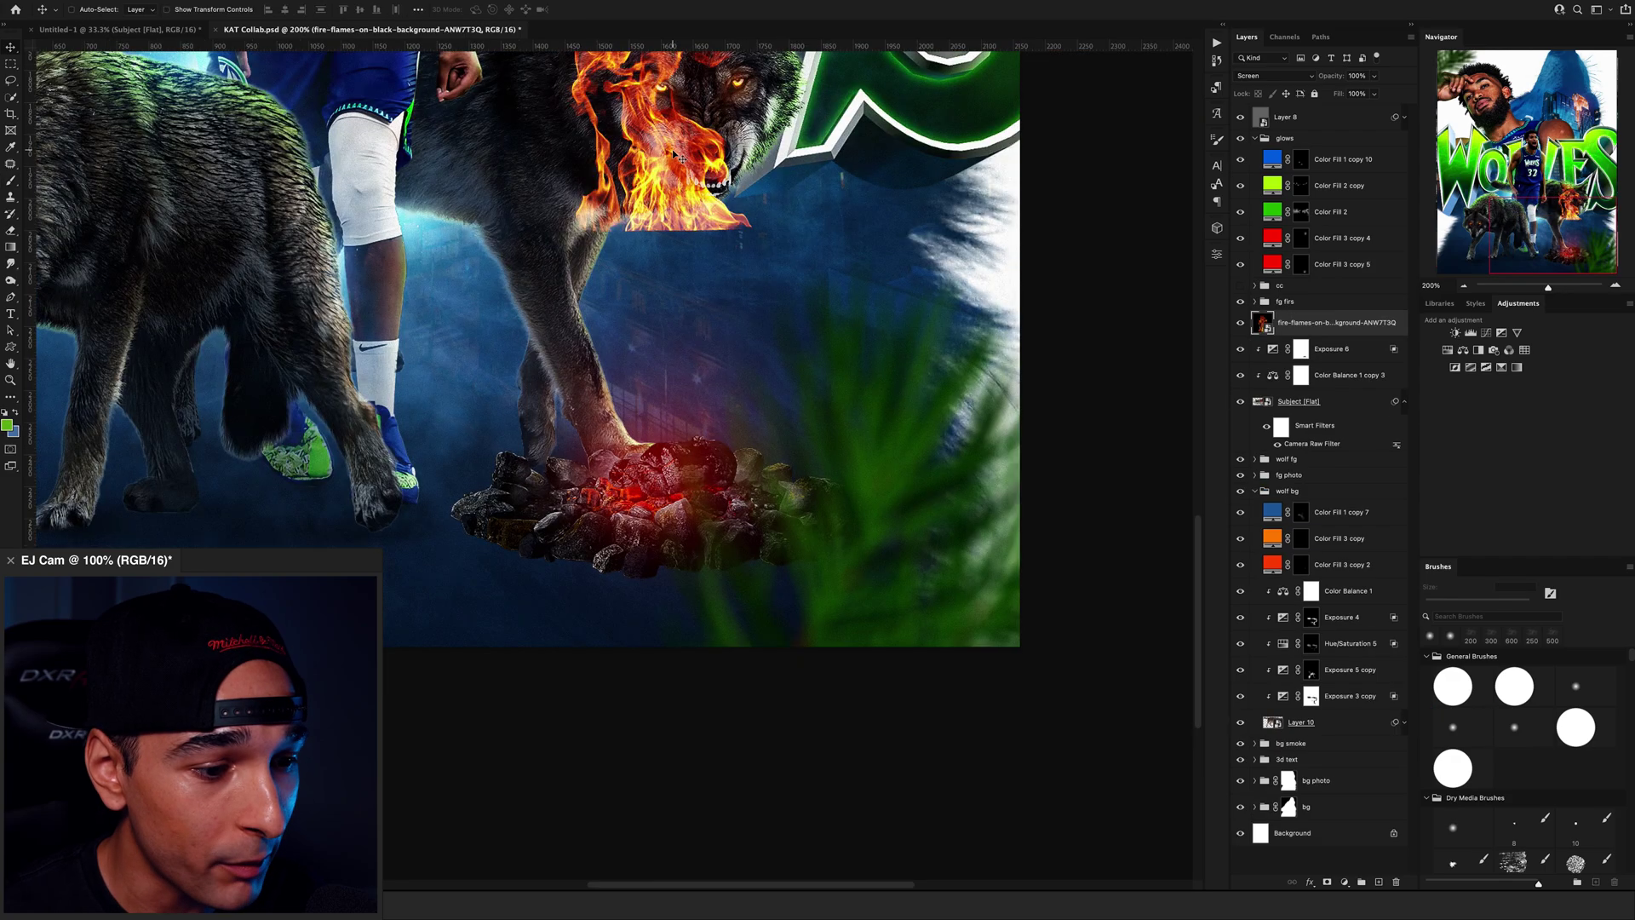
left_click_drag(672, 228, 681, 437)
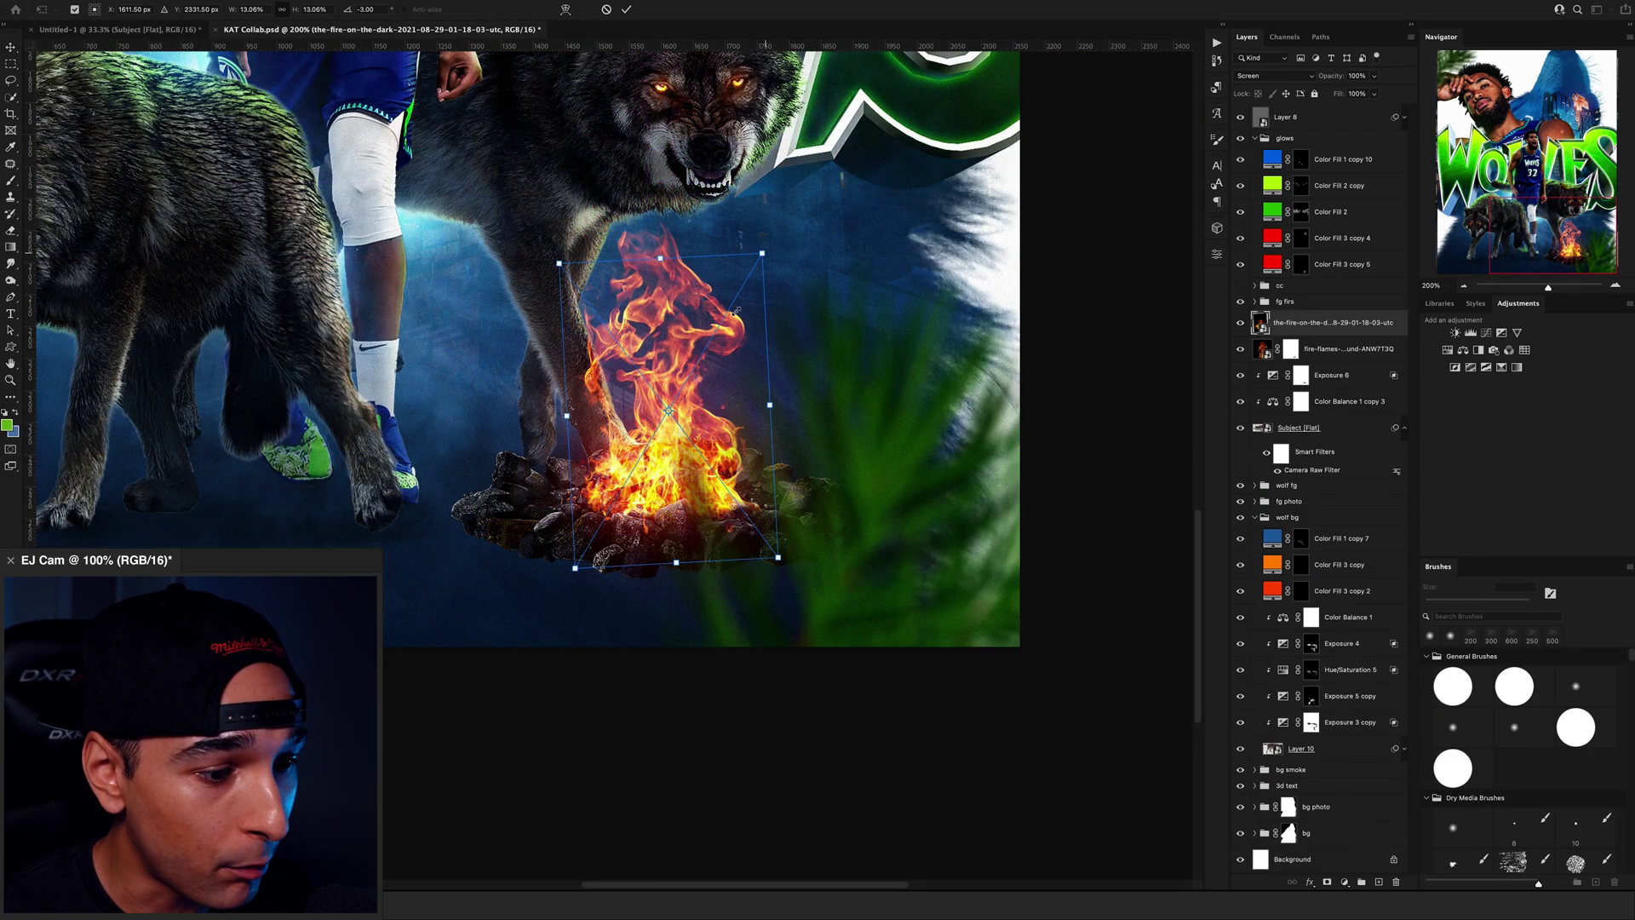
mouse_move(737, 313)
left_mouse_down()
mouse_move(717, 342)
mouse_move(731, 304)
left_mouse_up()
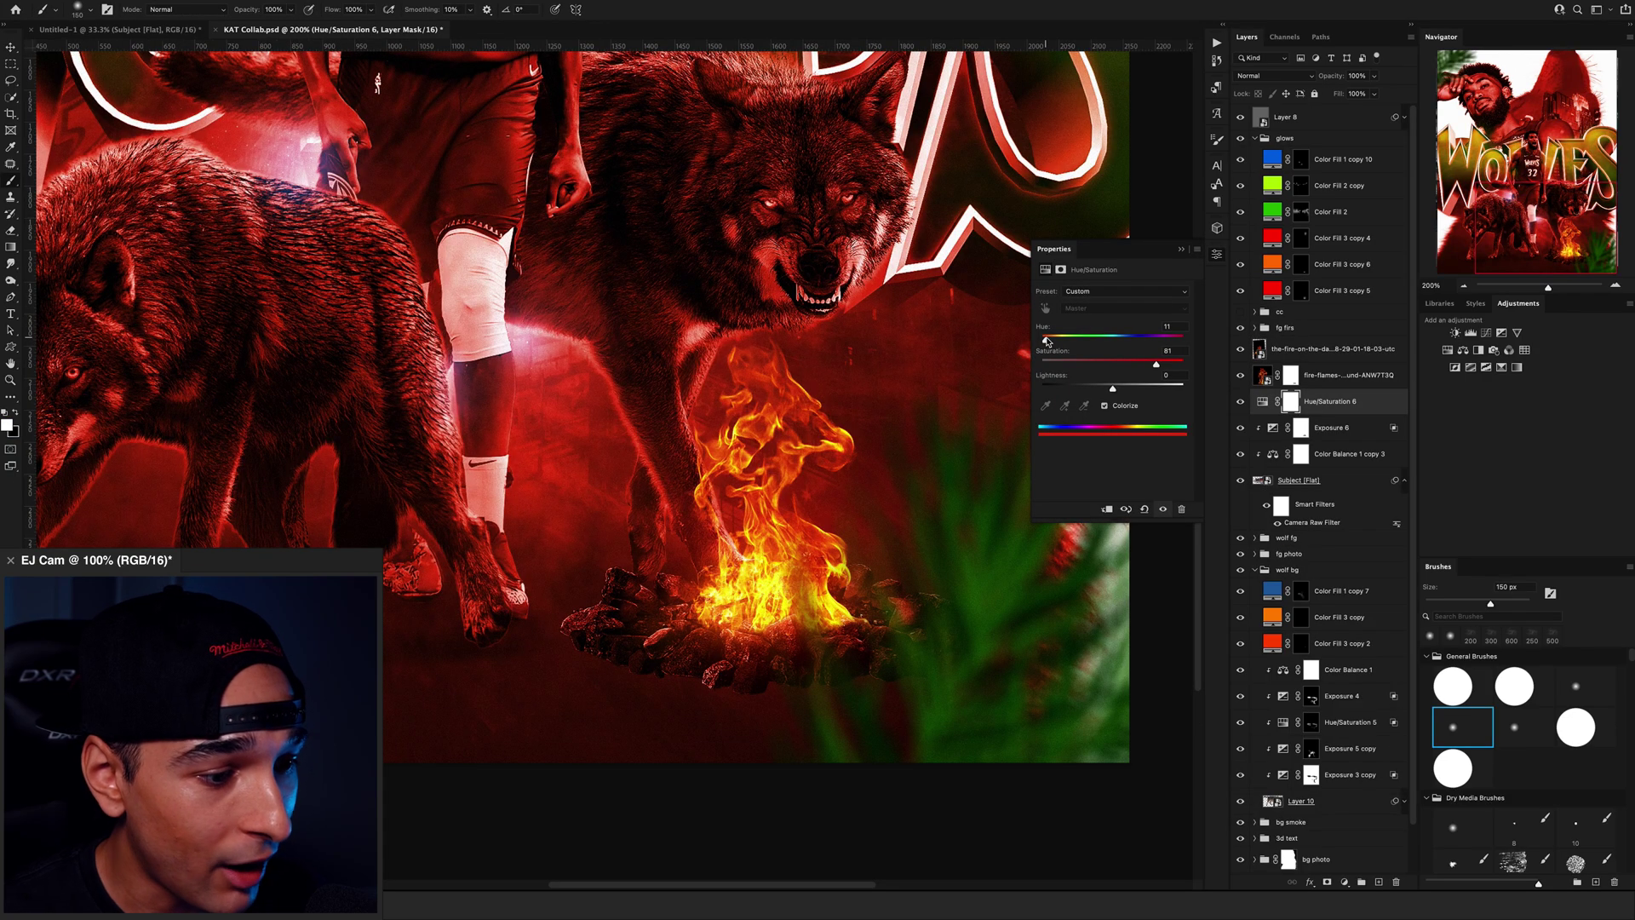
- Colorize with the Hue/Saturation 6 adjustment at hue 11 and saturation 81, and fade it out of the shadows using Blend If
left_click(1181, 249)
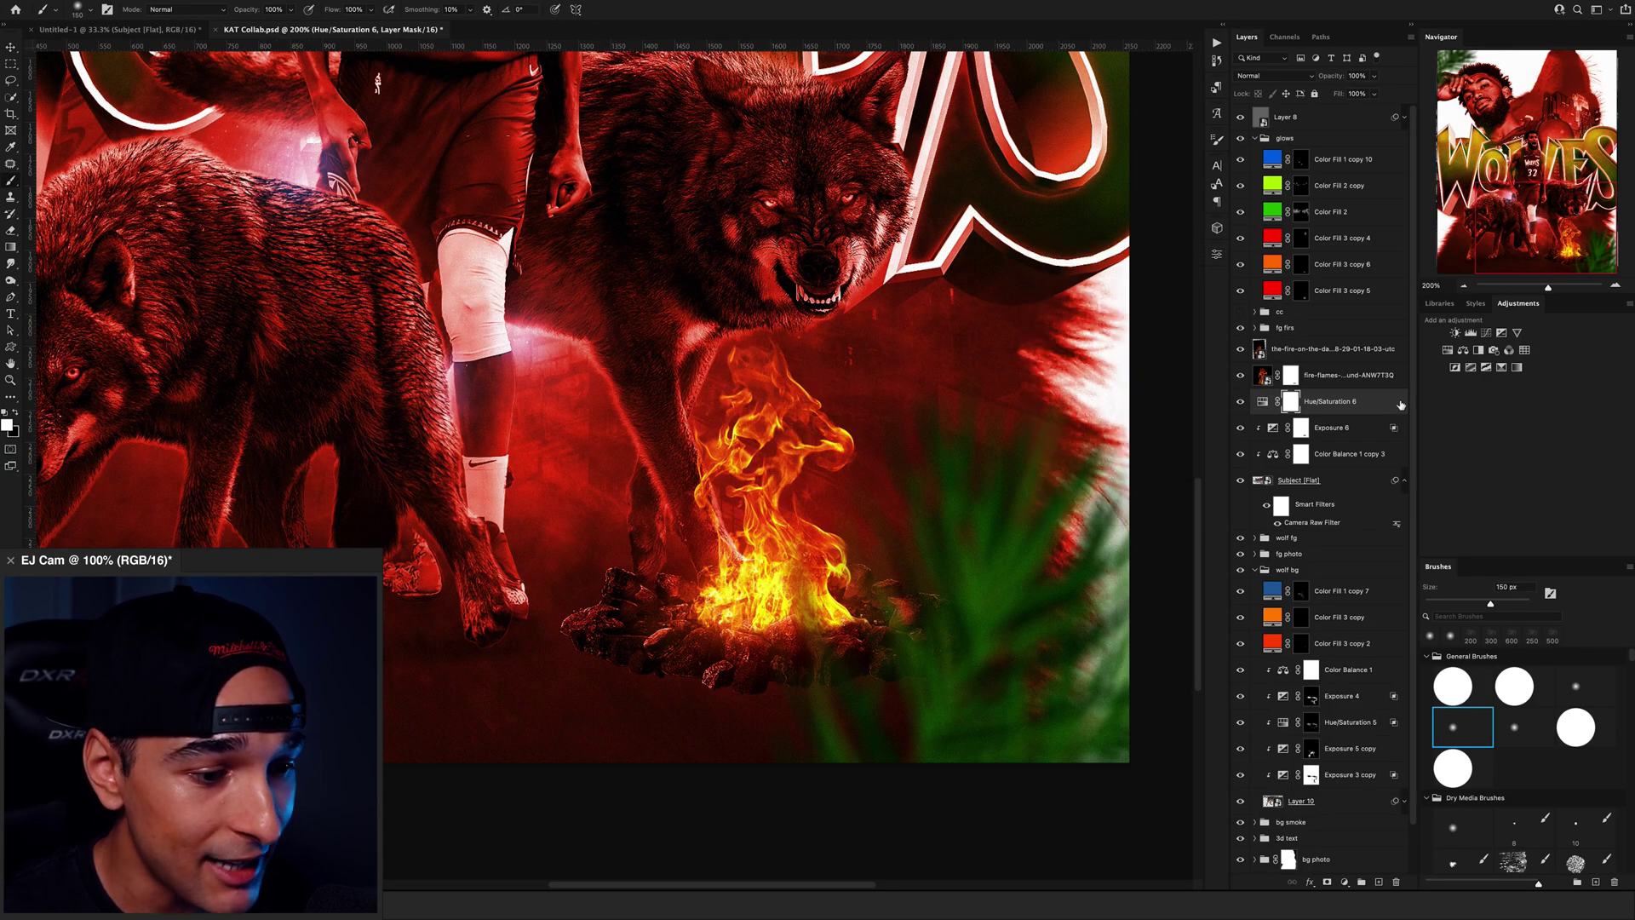
double_click(1362, 401)
left_click_drag(1226, 478, 1311, 479)
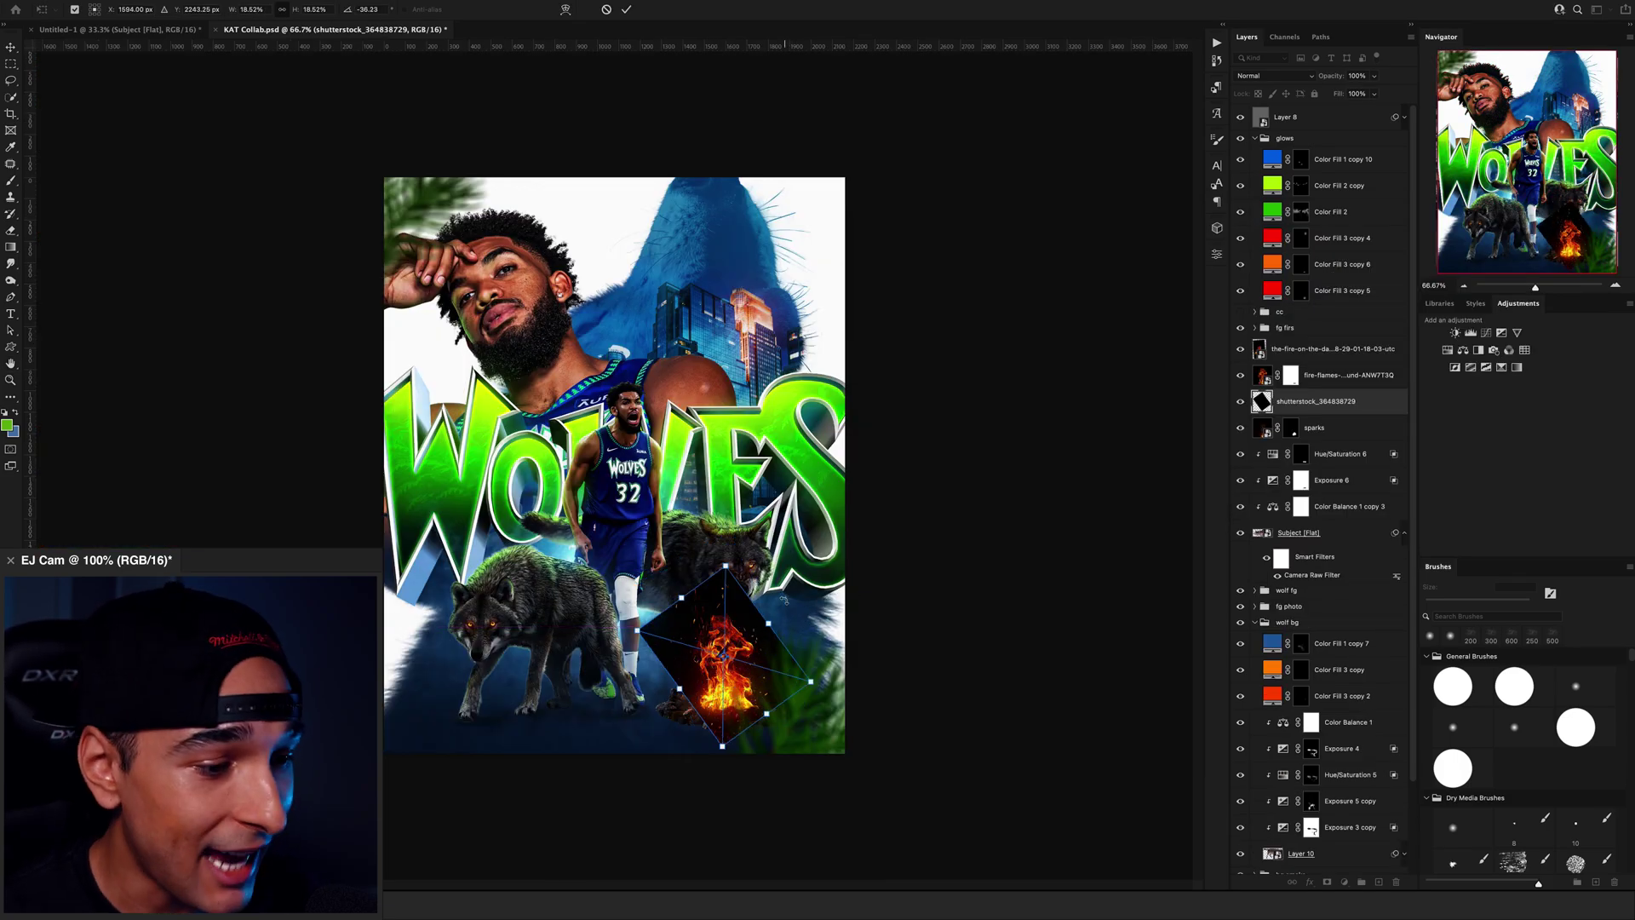